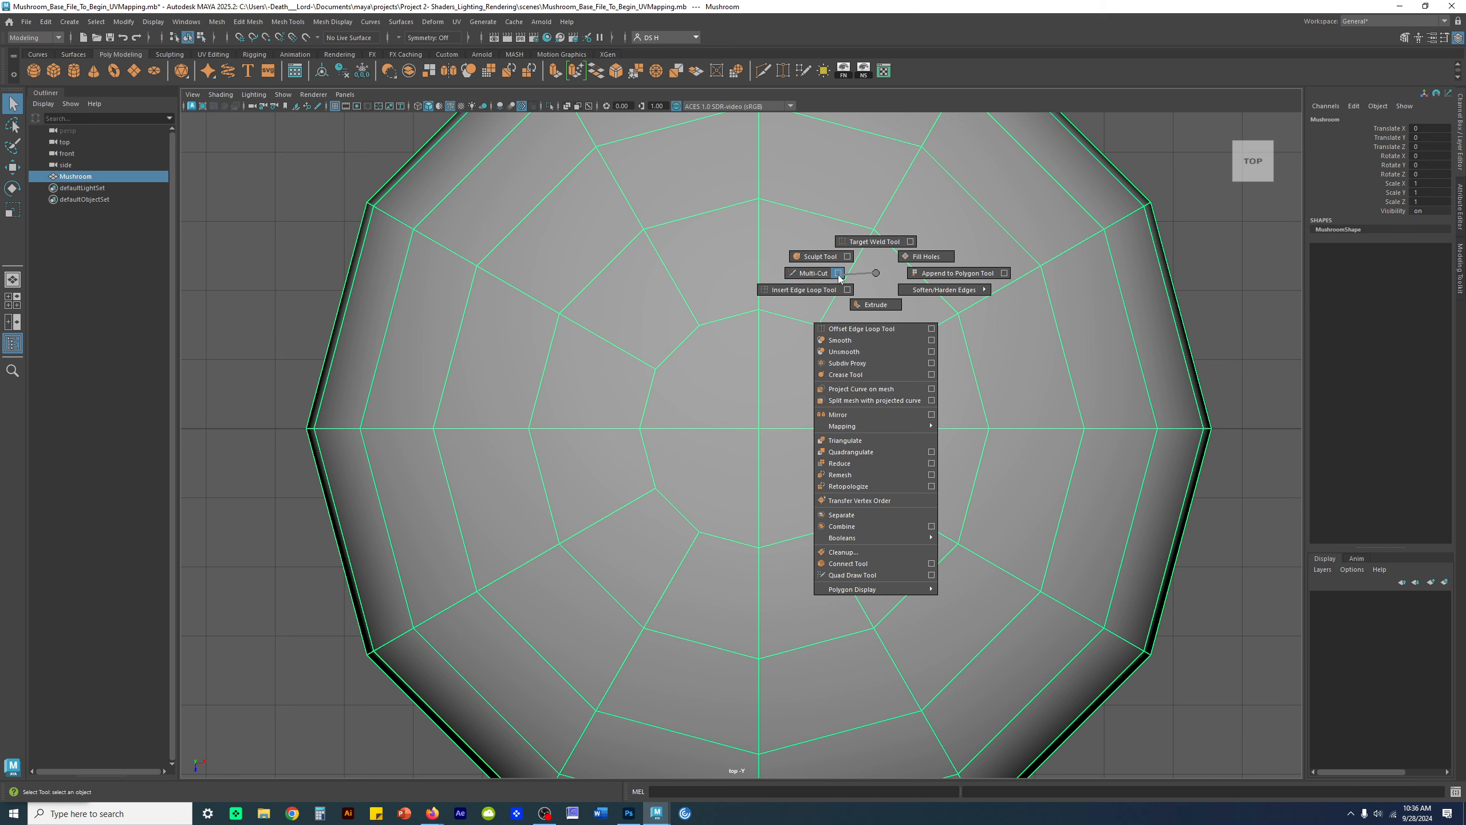
- Multi-Cut a straight edge through the cap's central faces, joining the upper-left and lower-left vertices of the innermost ring
shift+right_drag(838, 275, 838, 274)
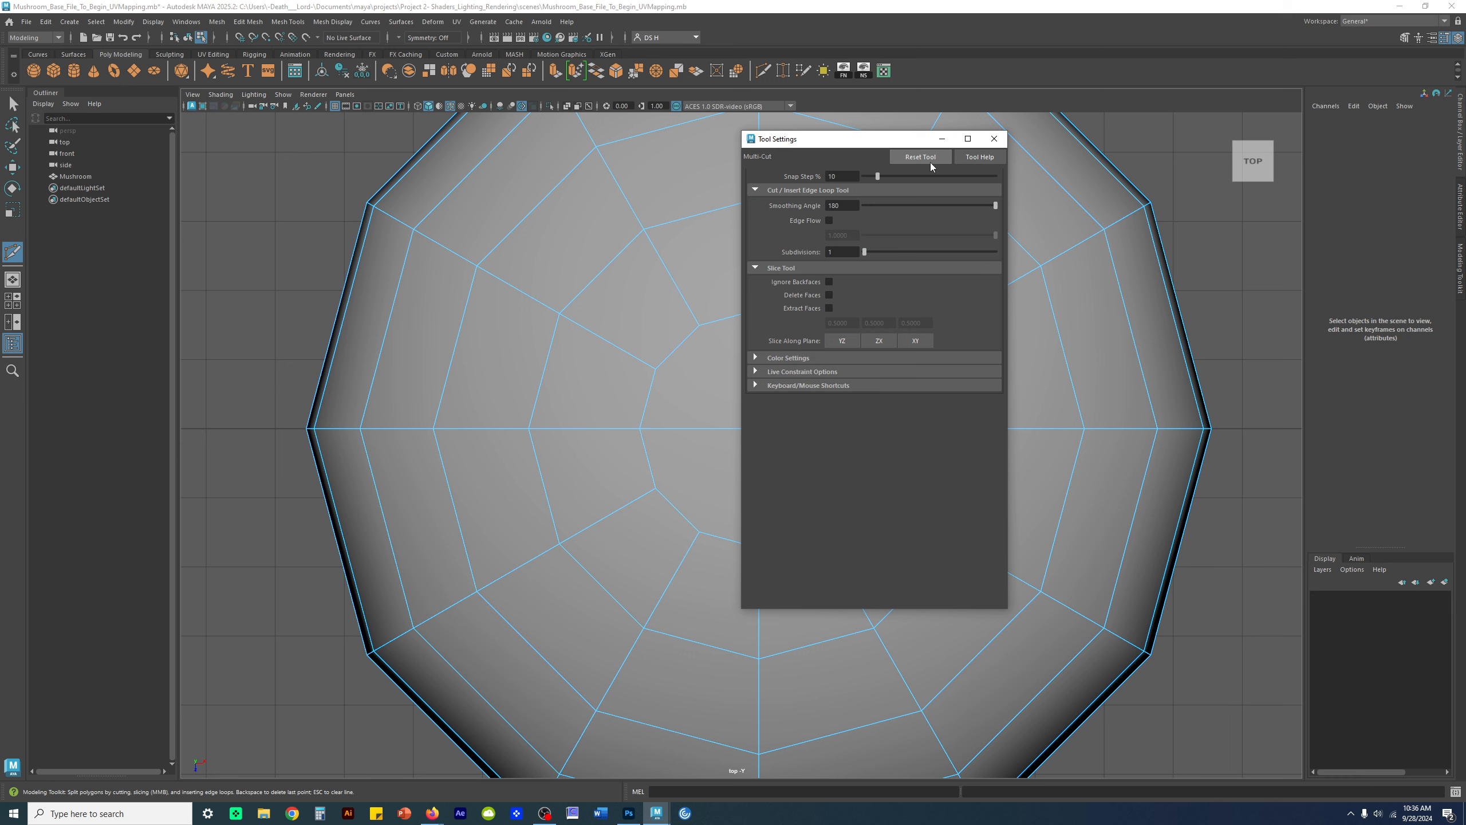
click(994, 139)
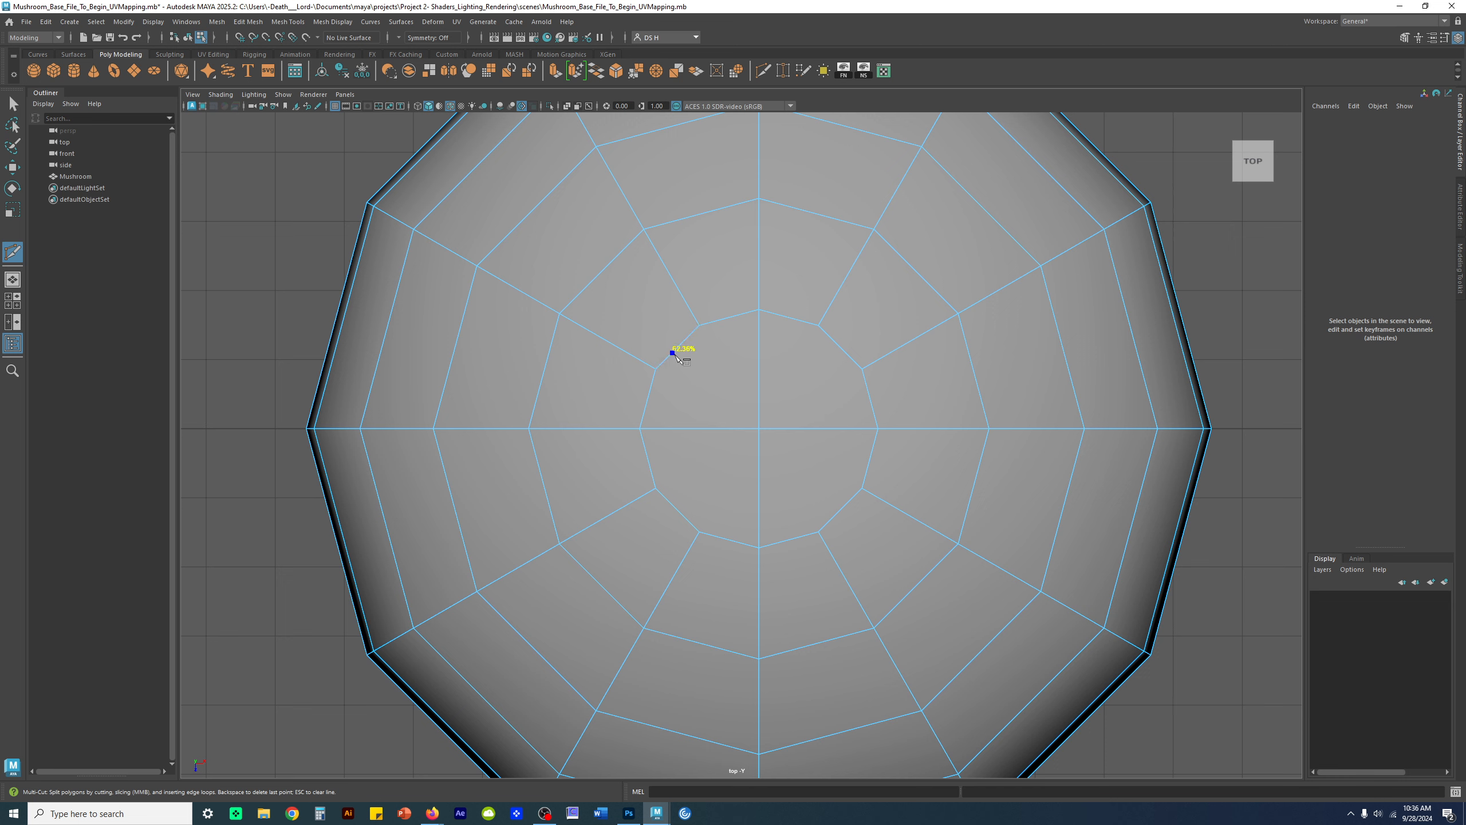
click(700, 326)
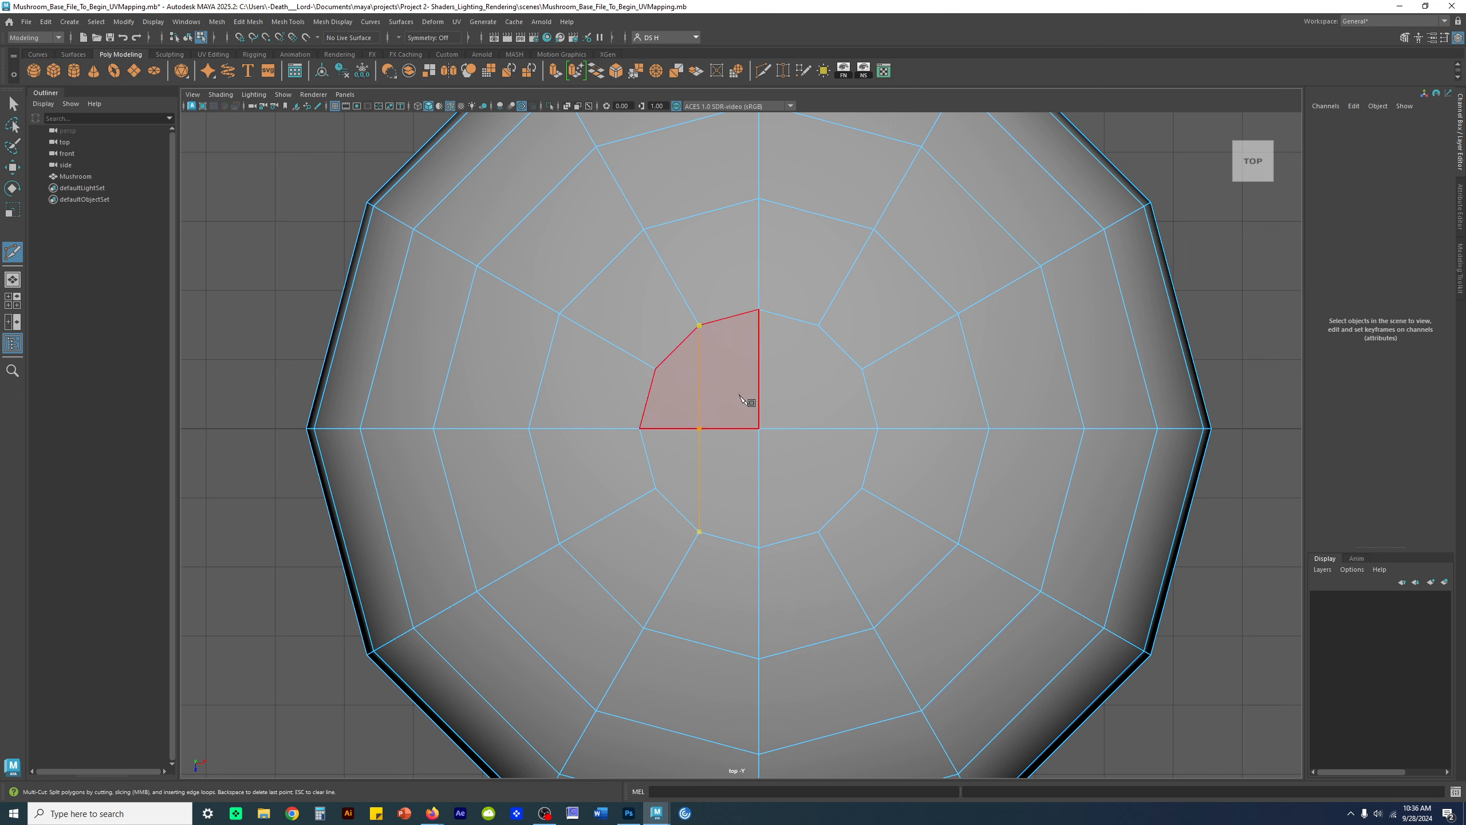
key(w)
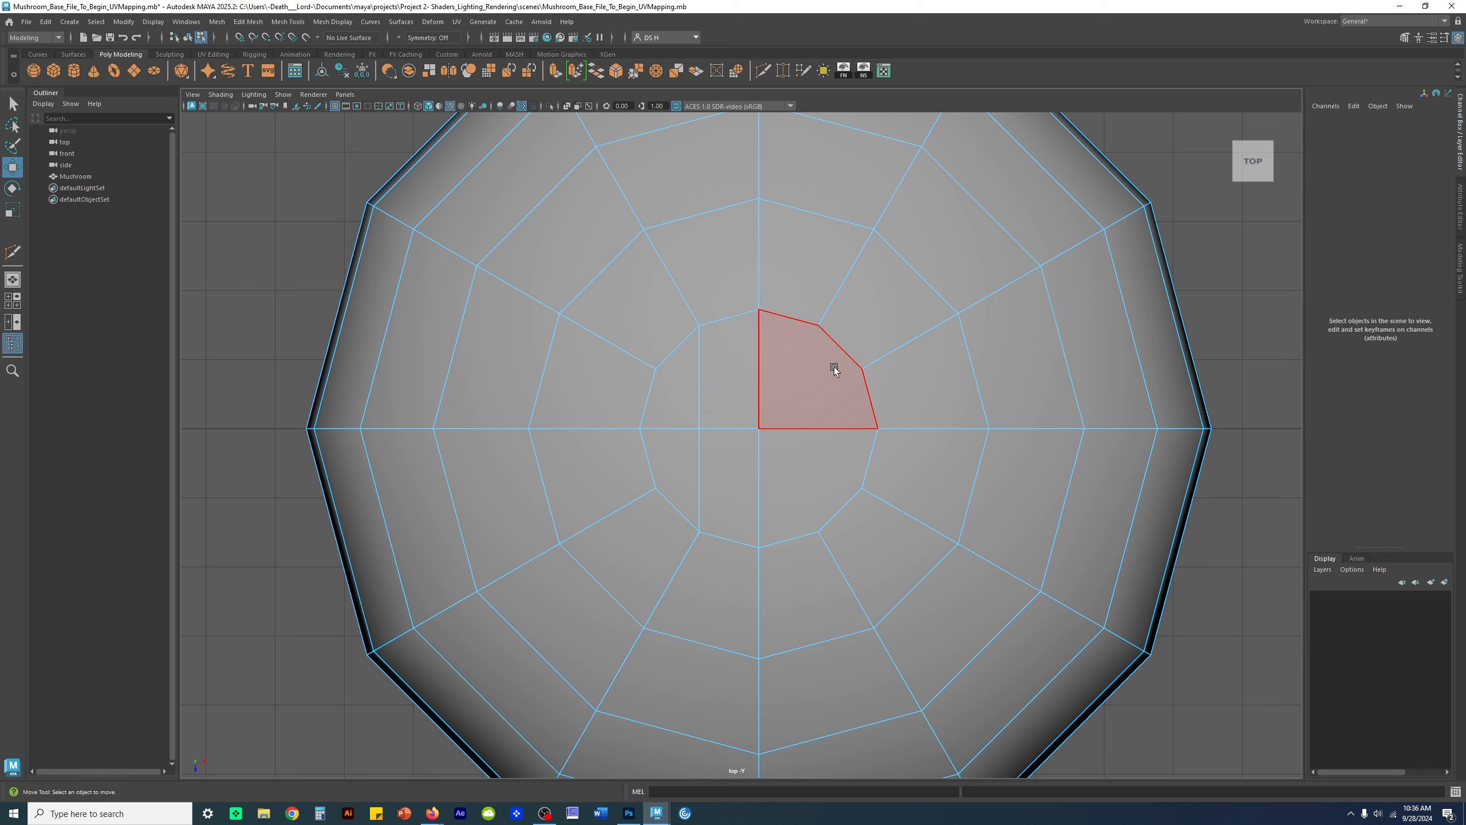
- Multi-Cut a matching edge through the central faces, joining the upper-right and lower-right vertices of the innermost ring
key(g)
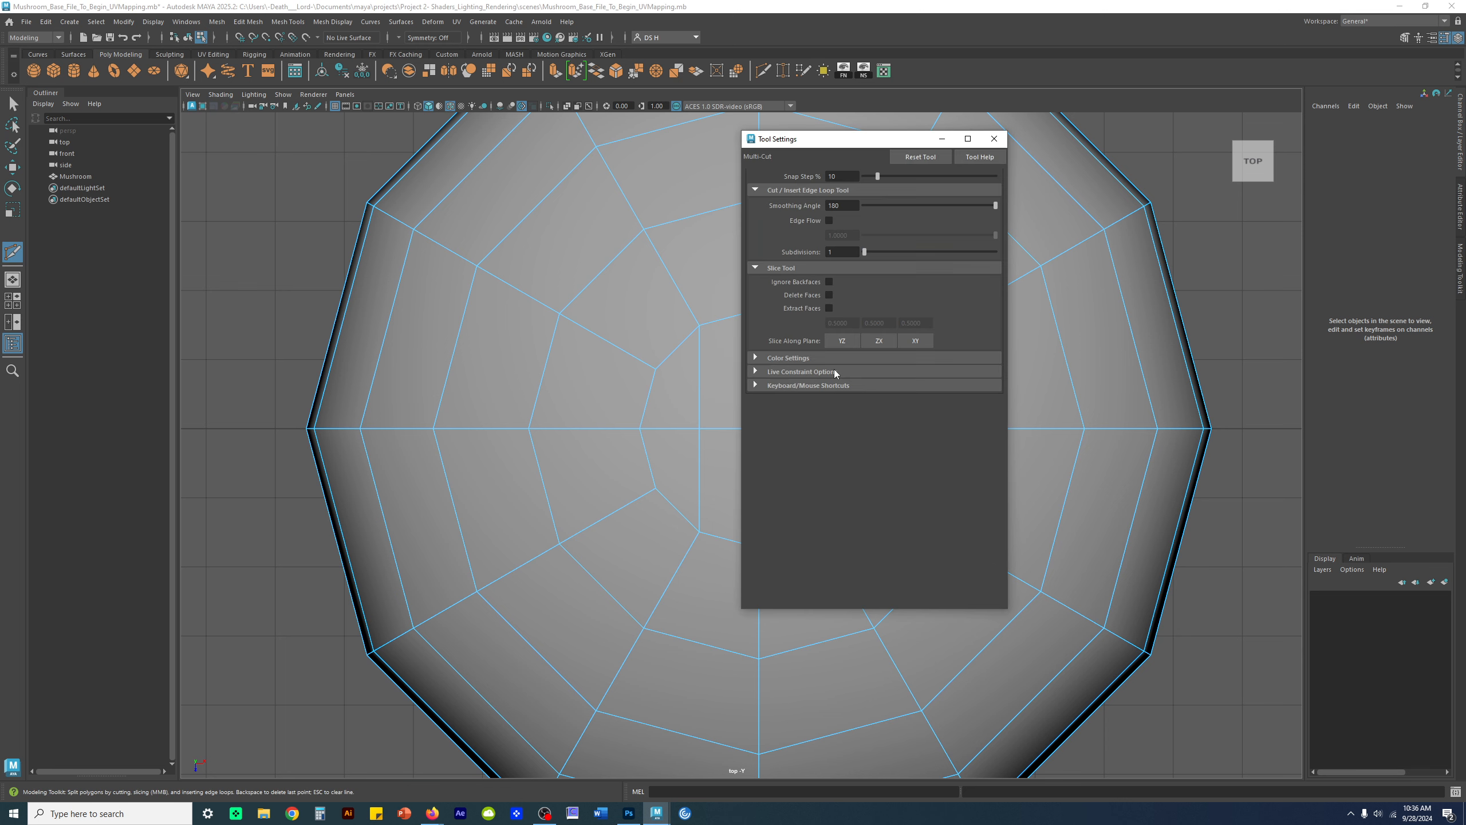
click(1001, 145)
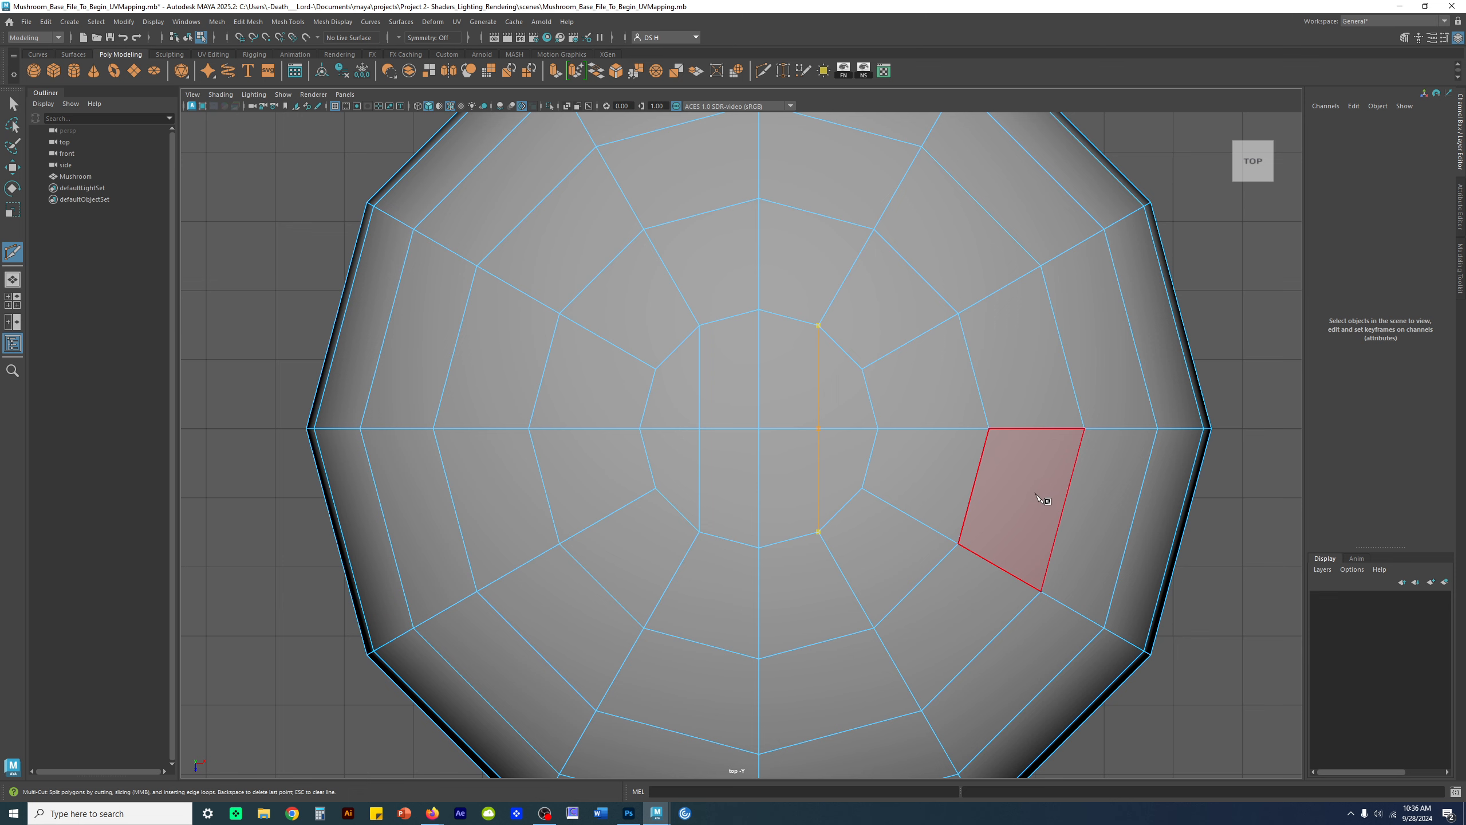
key(w)
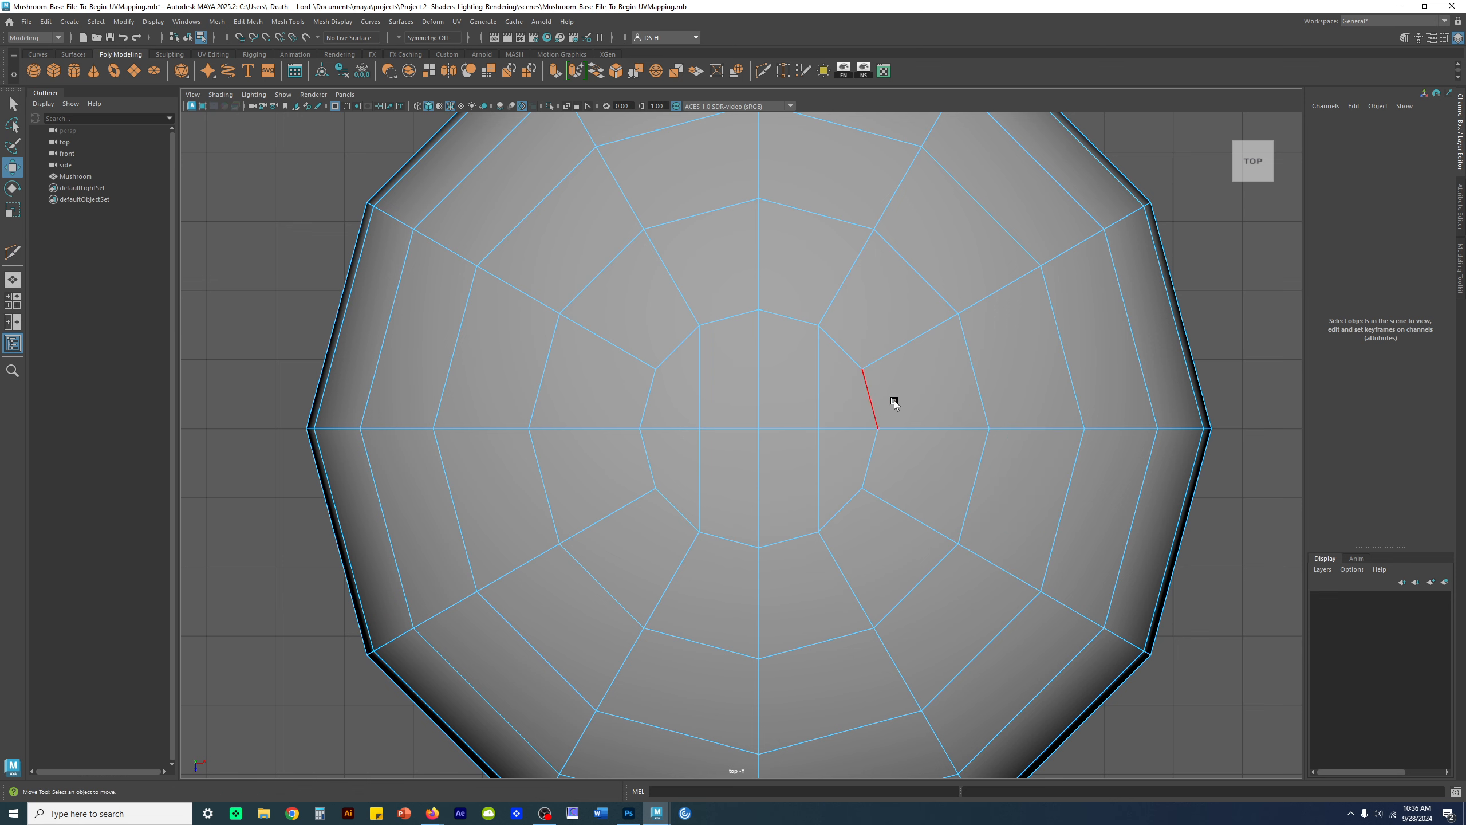
- Switch to the perspective view and enter vertex editing at the top of the mushroom's cap
scroll(971, 414, down, 3)
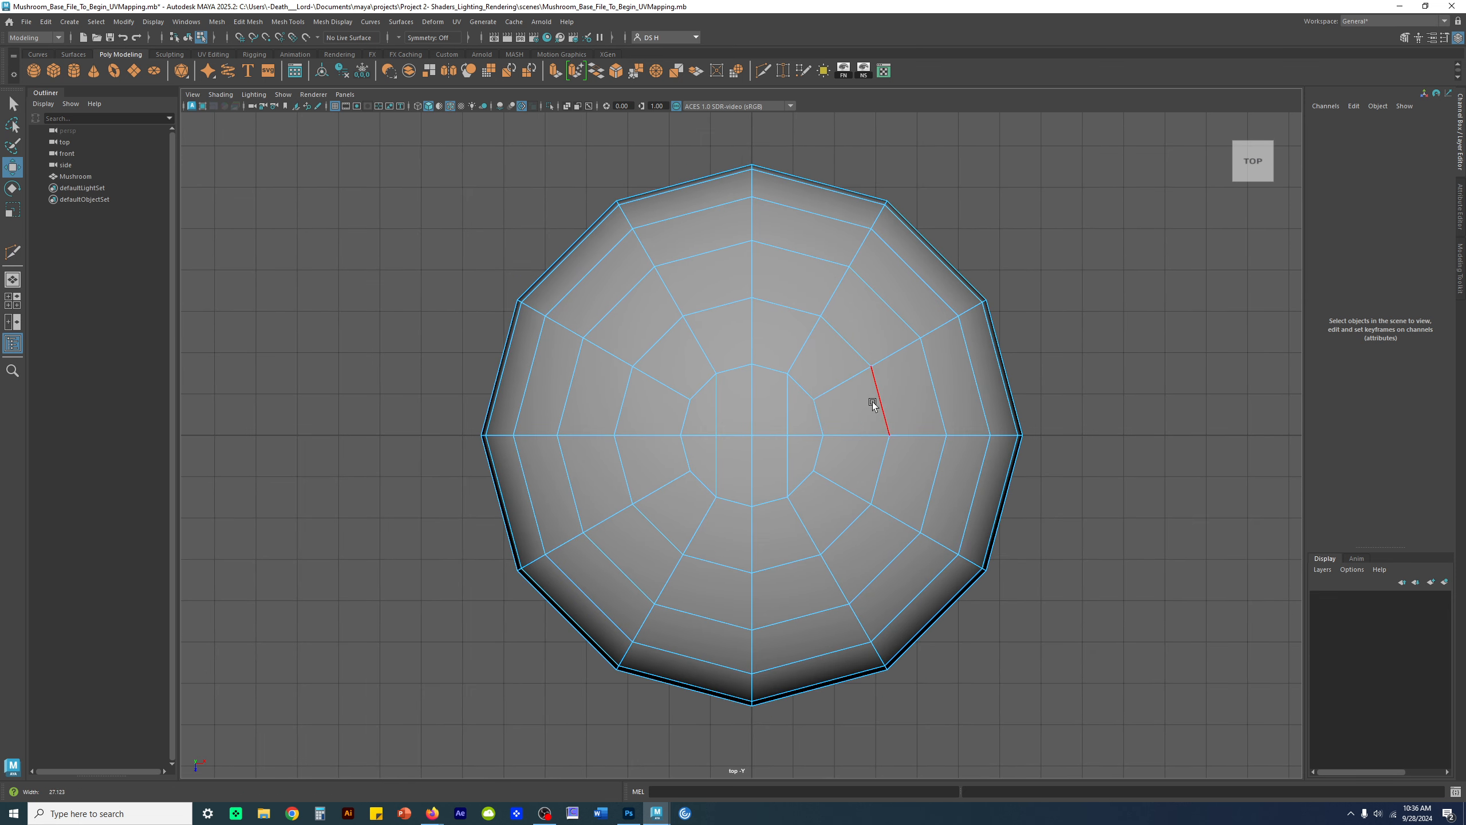
key(space)
key(space)
scroll(879, 488, up, 5)
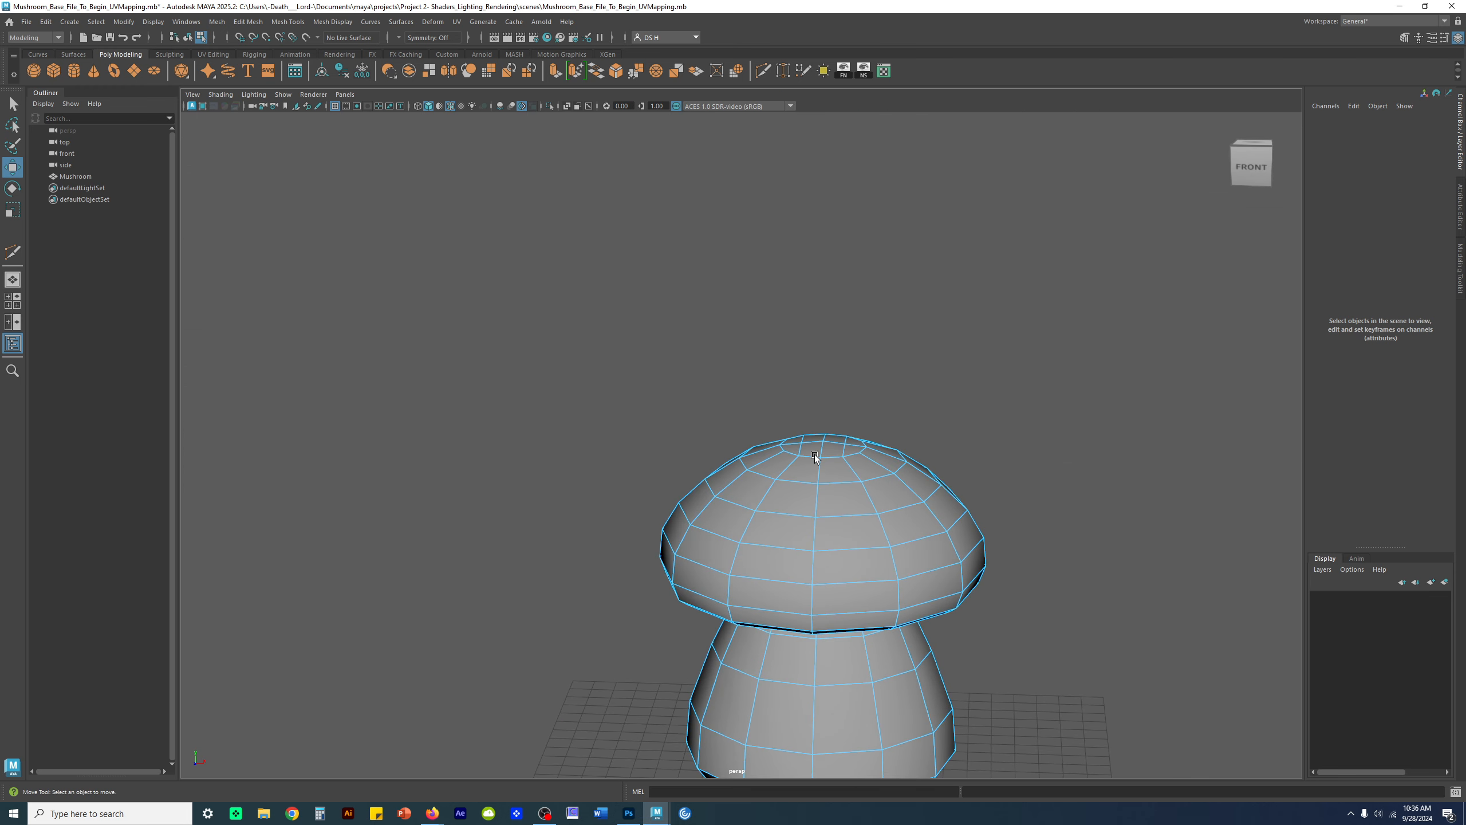
alt+right_drag(1087, 587, 1131, 603)
alt+drag(1033, 502, 903, 460)
alt+right_drag(903, 460, 978, 504)
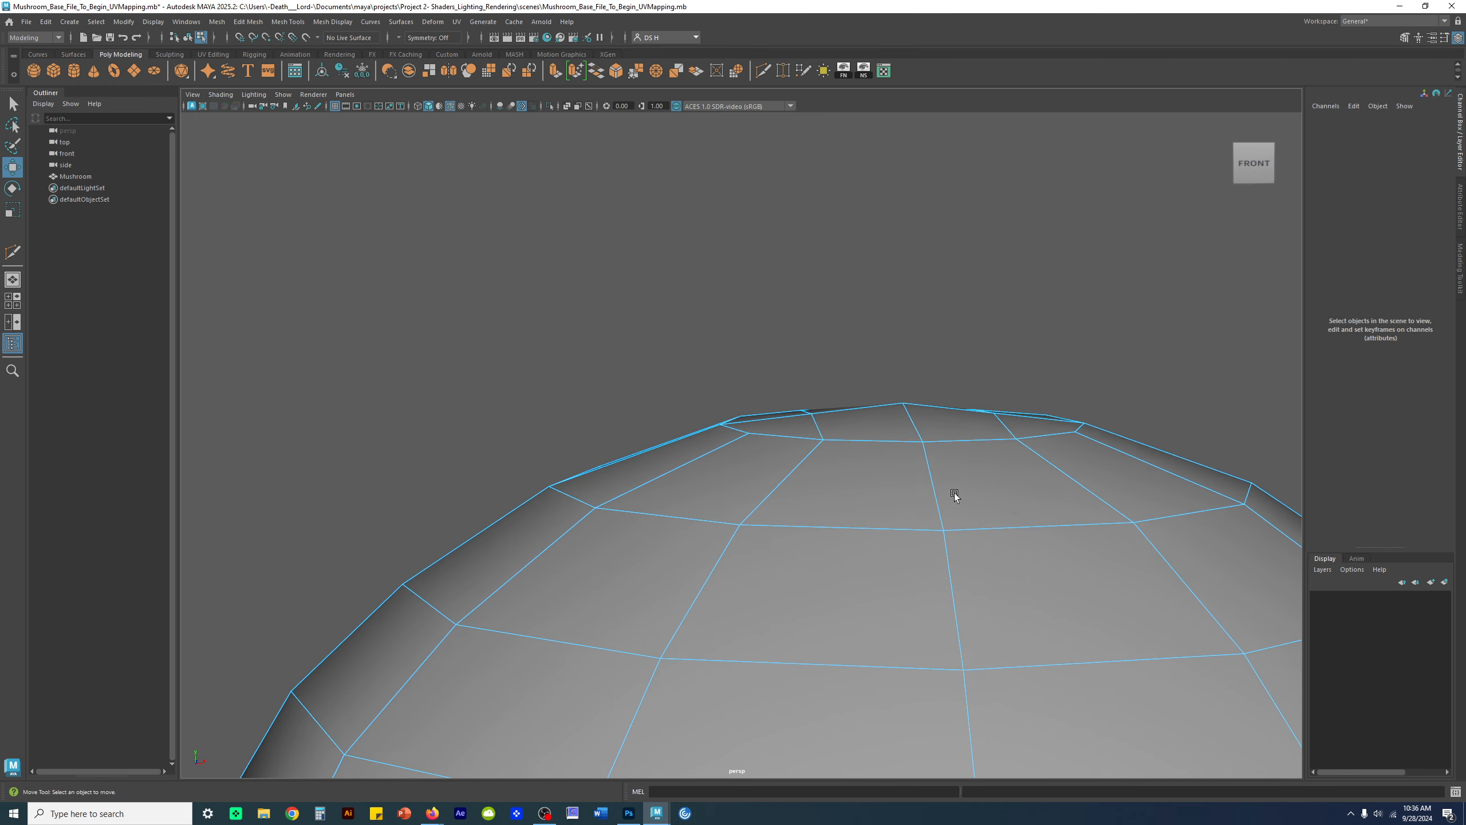
alt+middle_drag(978, 504, 818, 524)
alt+drag(818, 524, 1039, 570)
right_drag(814, 479, 725, 475)
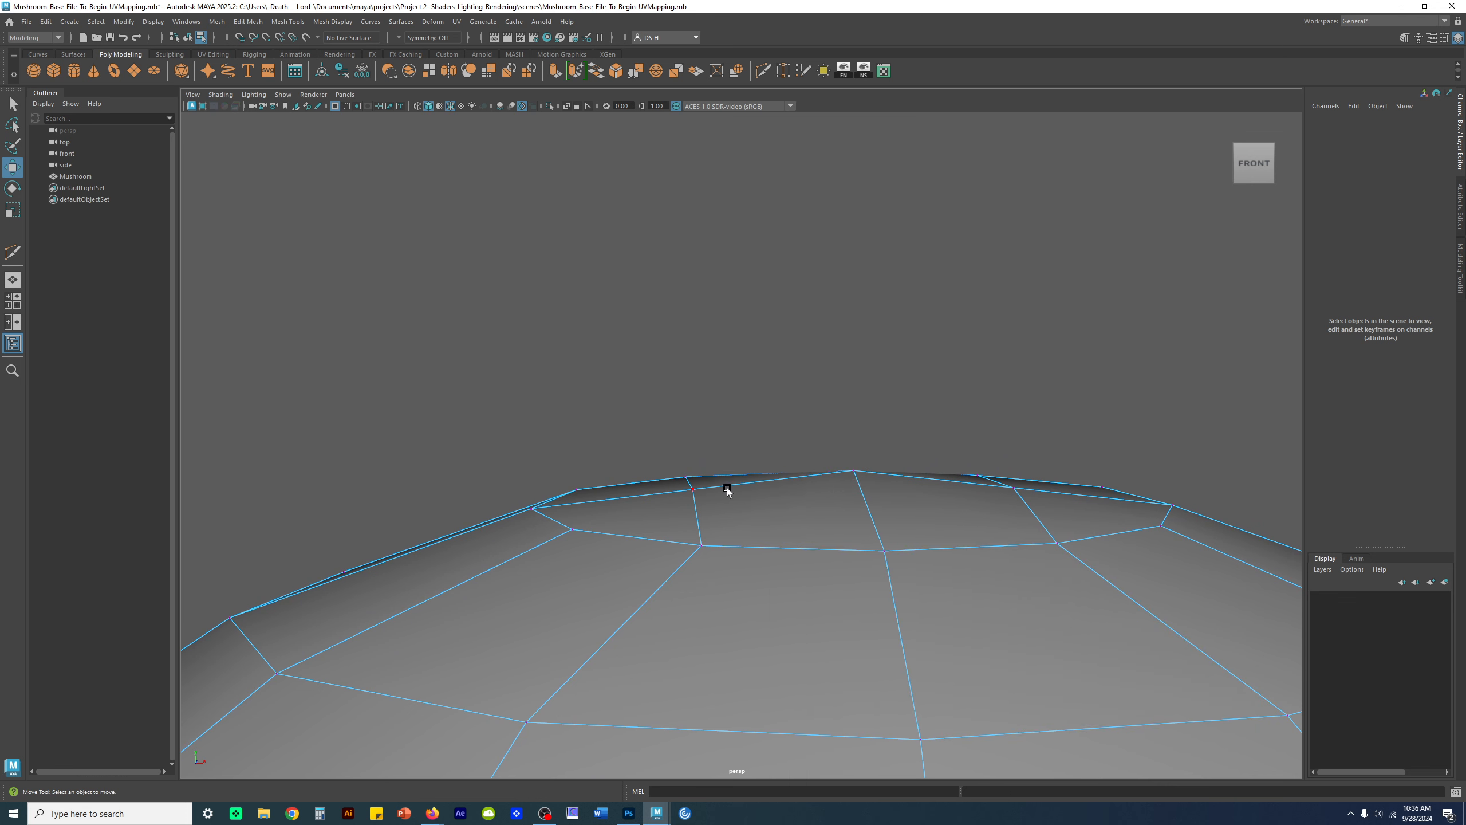
- Select the two vertices where the new edges cross the cap's horizontal centre edge and adjust their height
click(694, 492)
alt+drag(698, 502, 811, 424)
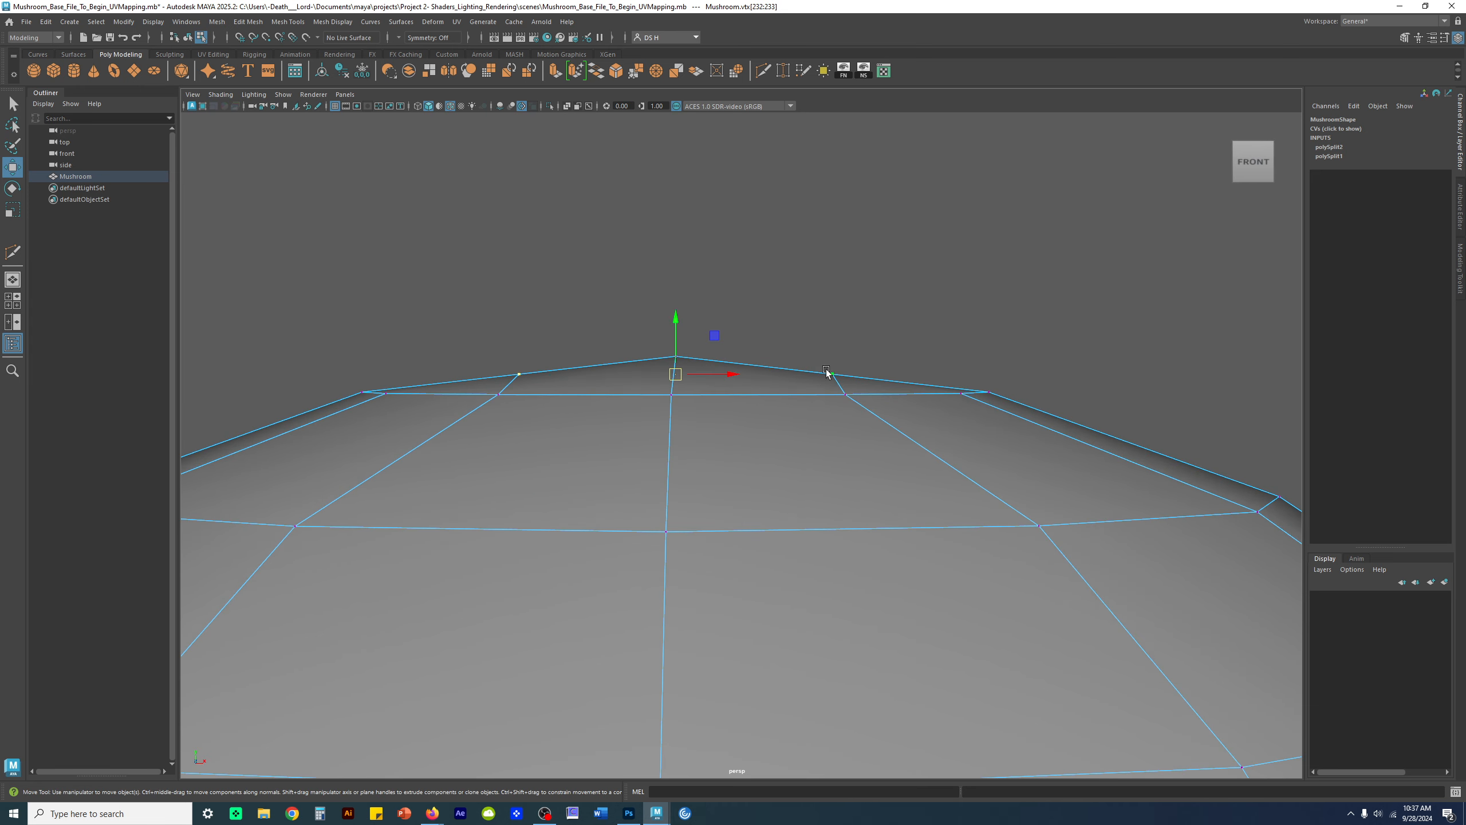
alt+drag(779, 382, 523, 473)
key(q)
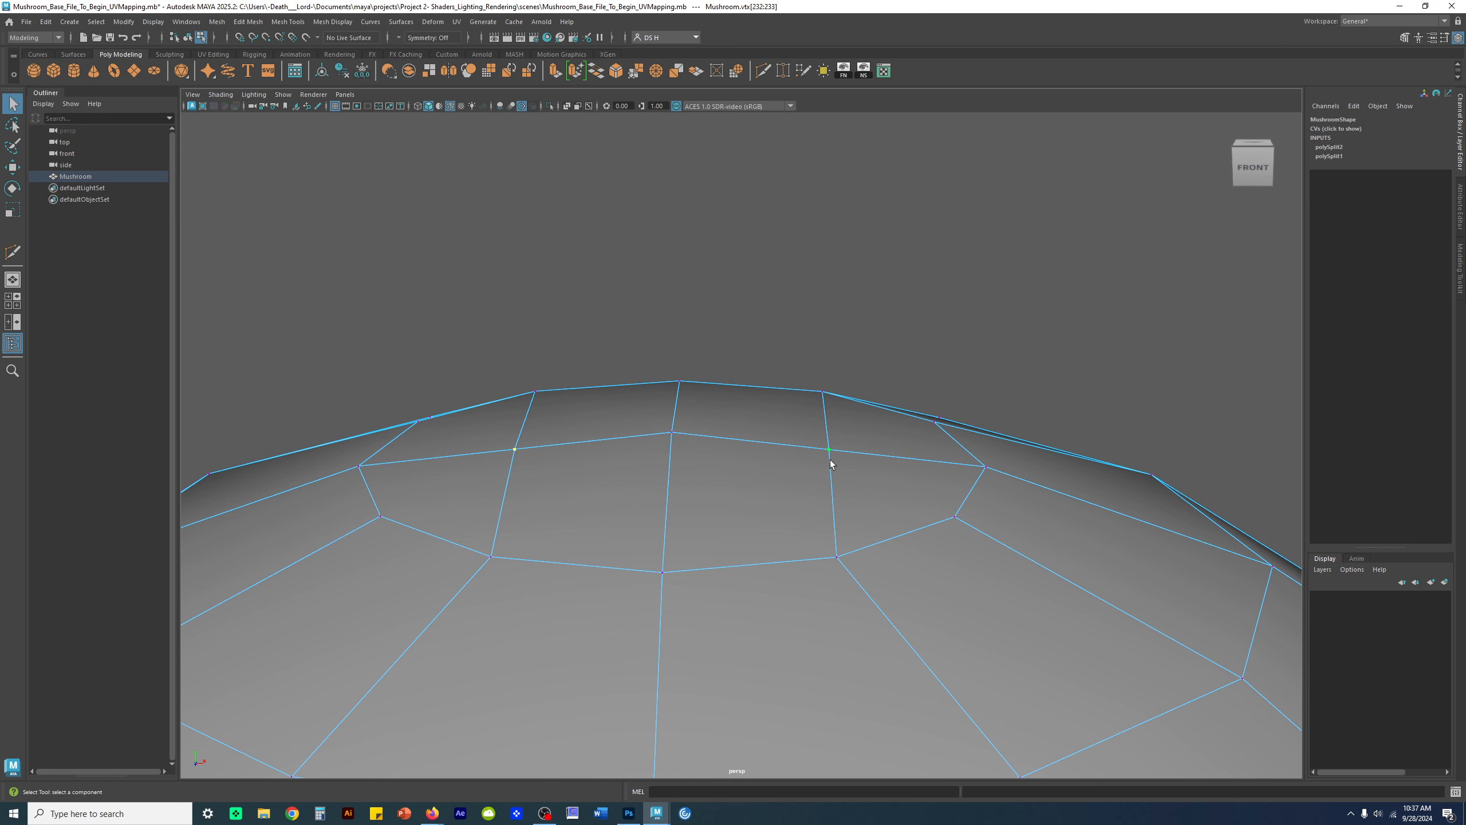
key(w)
alt+drag(830, 464, 745, 370)
drag(687, 318, 697, 458)
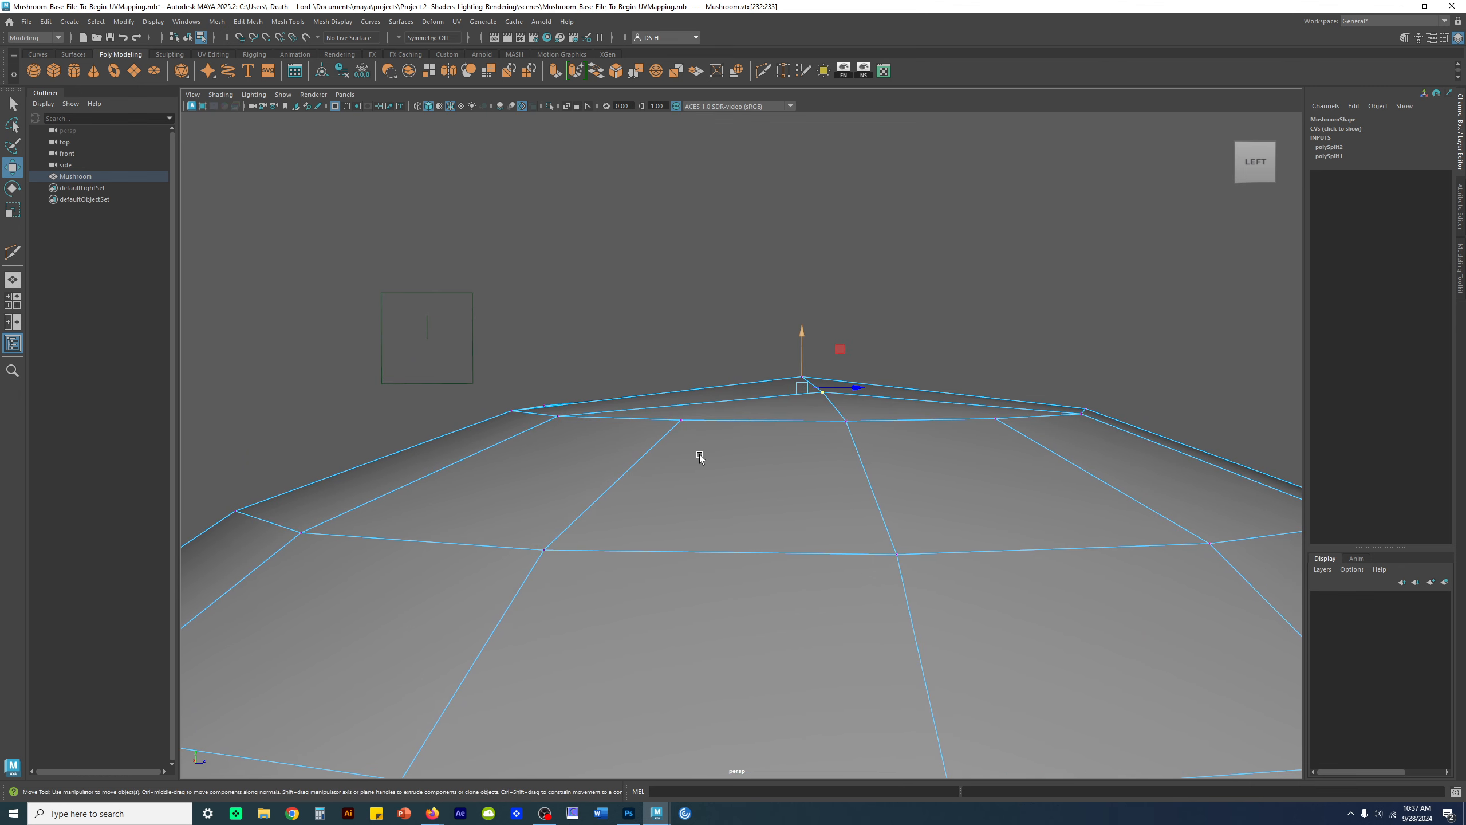
drag(803, 341, 910, 395)
- Check the smoothed cap in object mode, and undo back to the selection of the two new vertices
key(3)
right_drag(910, 395, 676, 372)
click(962, 303)
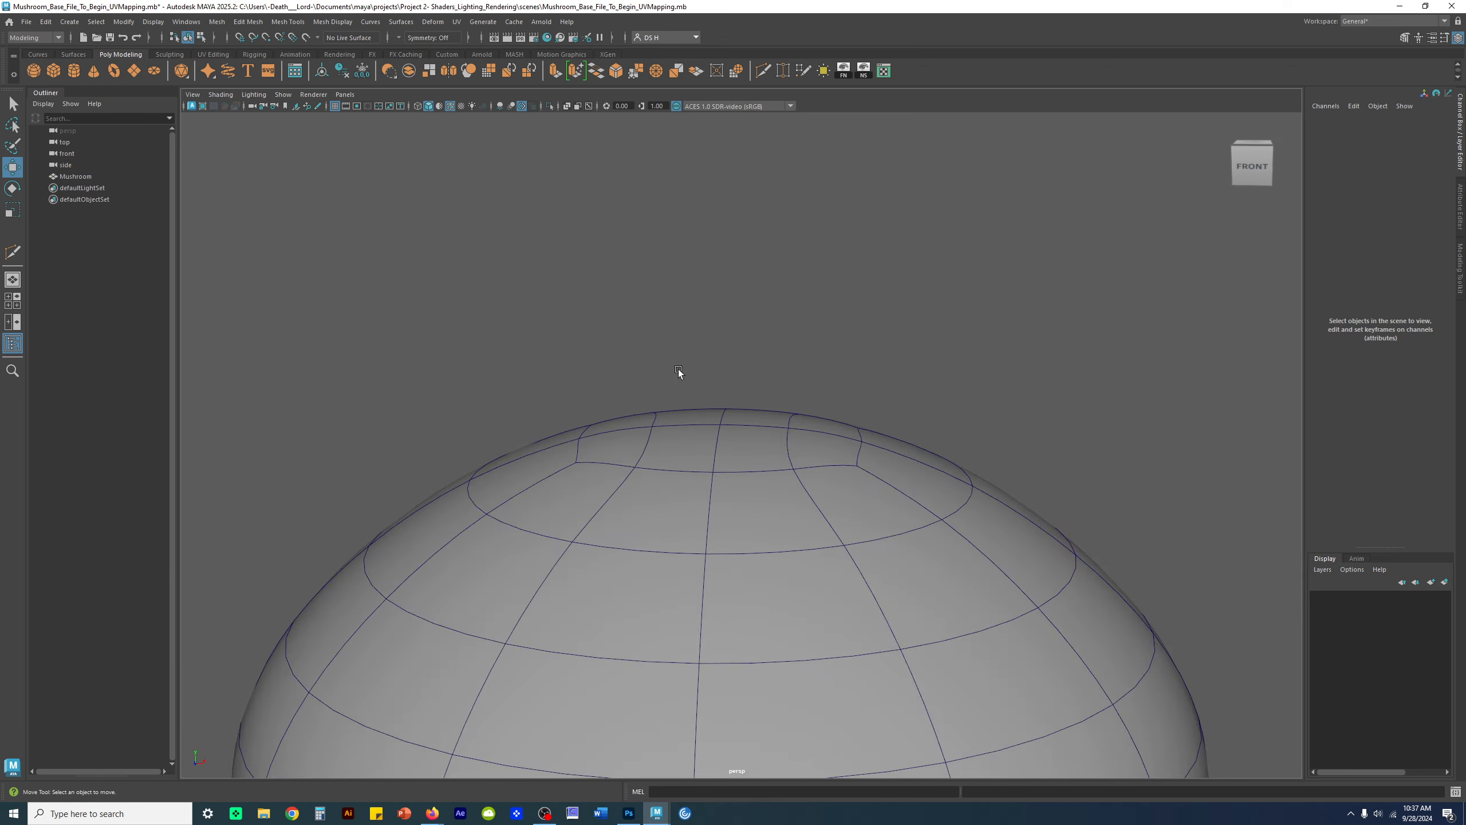
alt+drag(724, 353, 826, 491)
click(837, 515)
key(1)
key(ctrl+z)
key(ctrl+z)
key(ctrl+z)
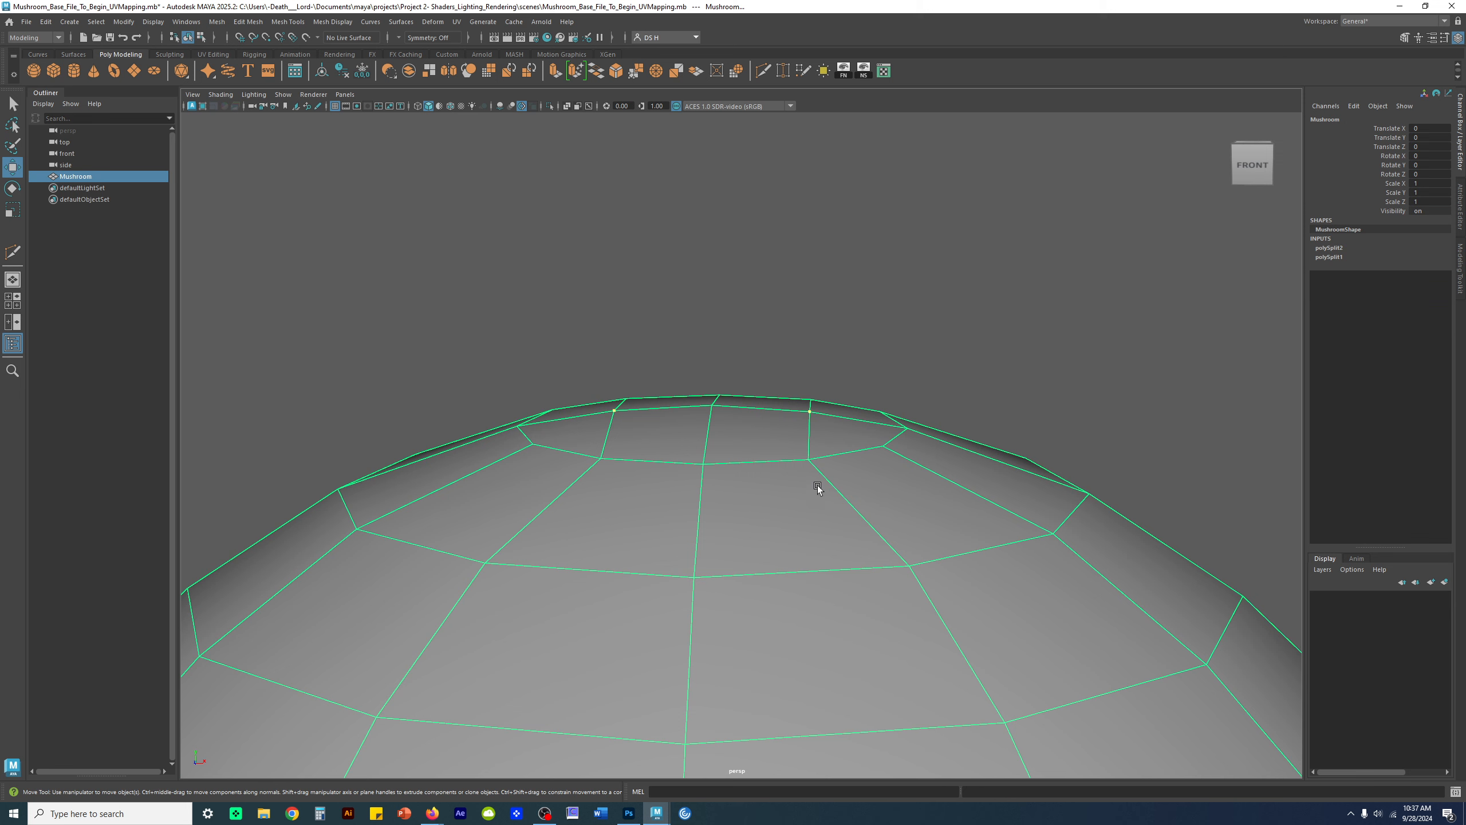
- Adjust the two new vertices vertically to about 14.98 cm in Y while checking the smoothed profile
right_drag(818, 477, 745, 468)
alt+drag(705, 443, 739, 428)
key(3)
alt+drag(948, 426, 953, 417)
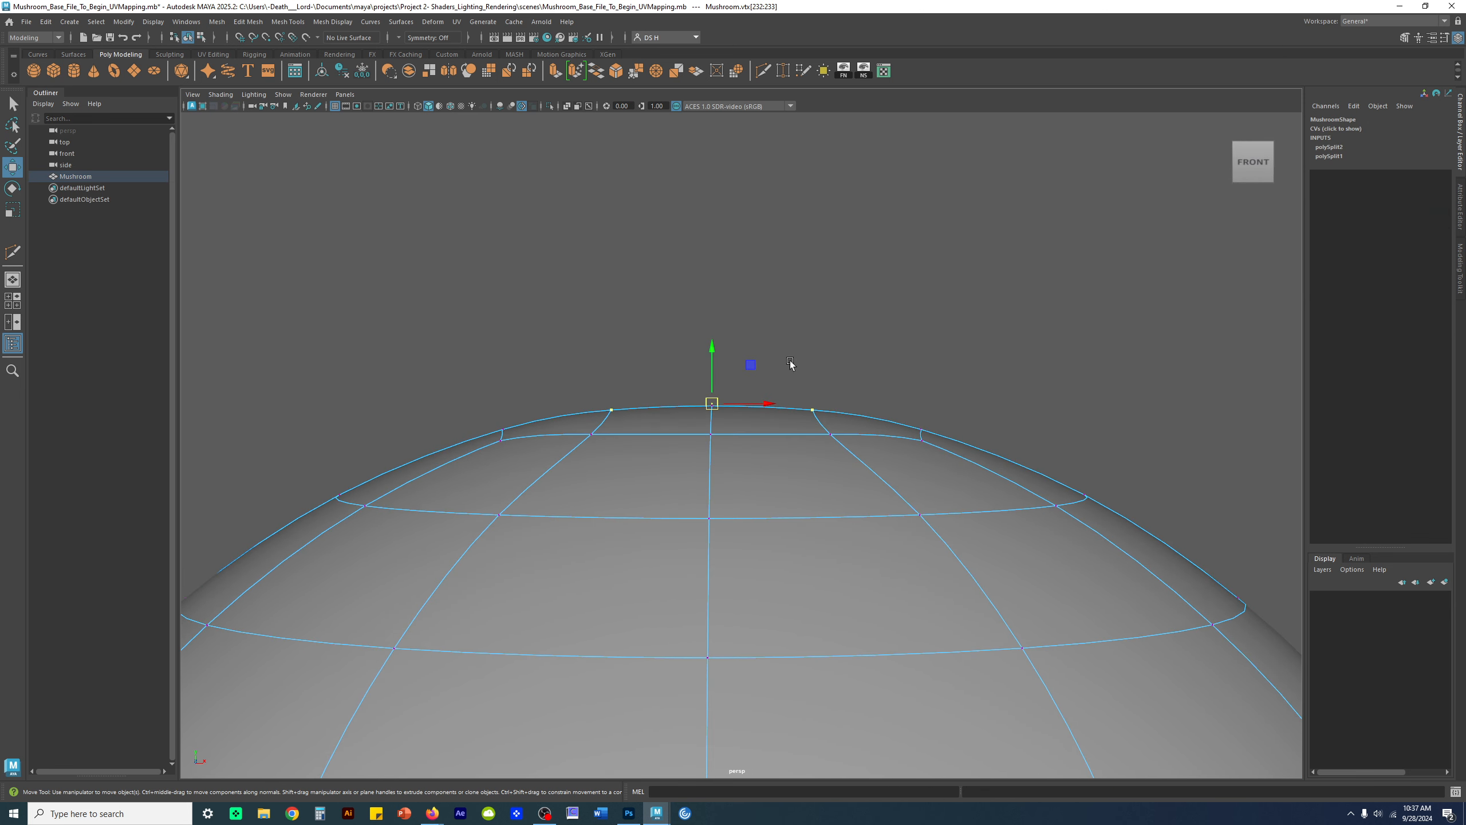
drag(719, 351, 710, 350)
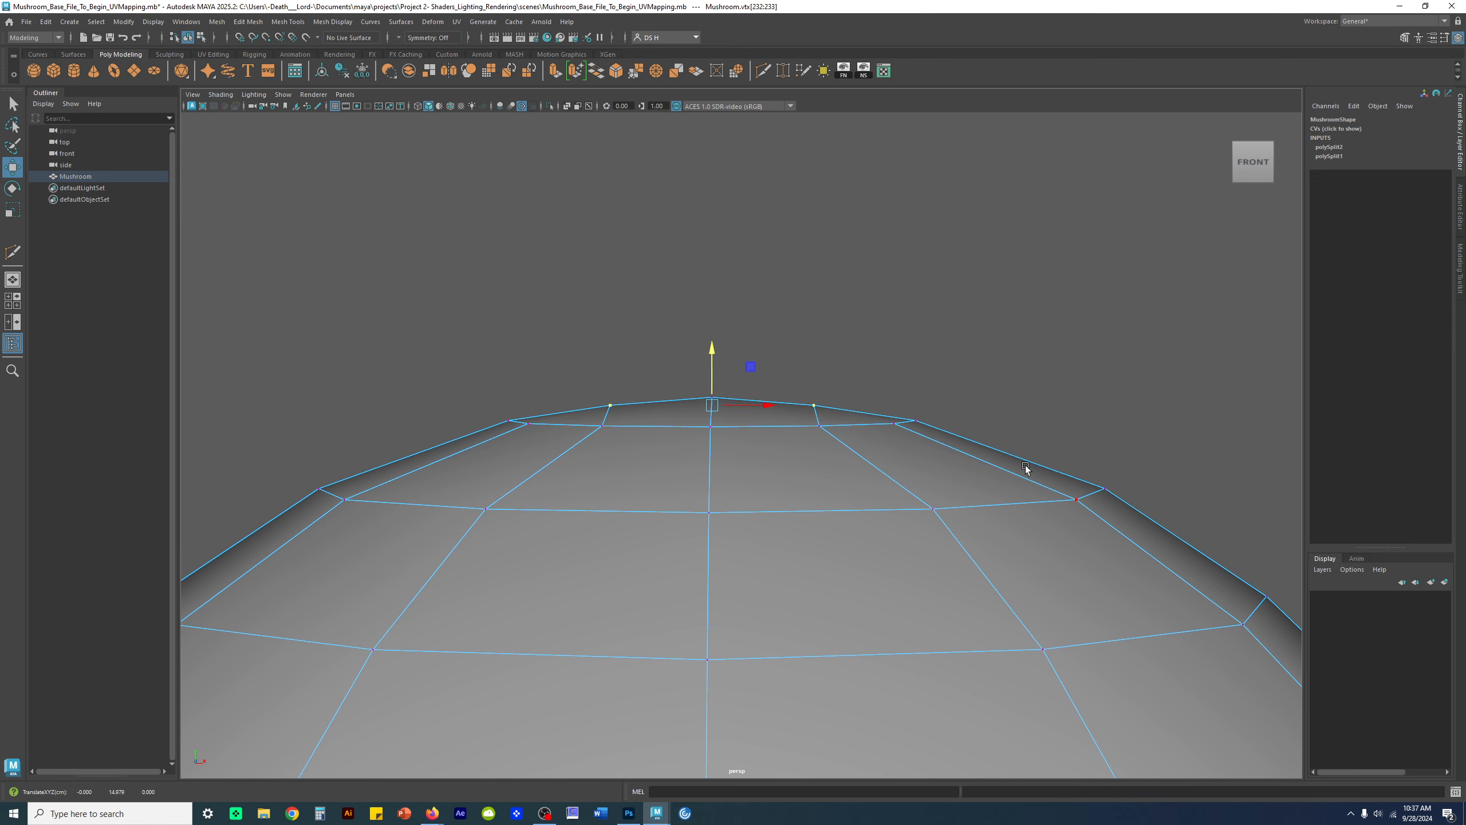
click(854, 353)
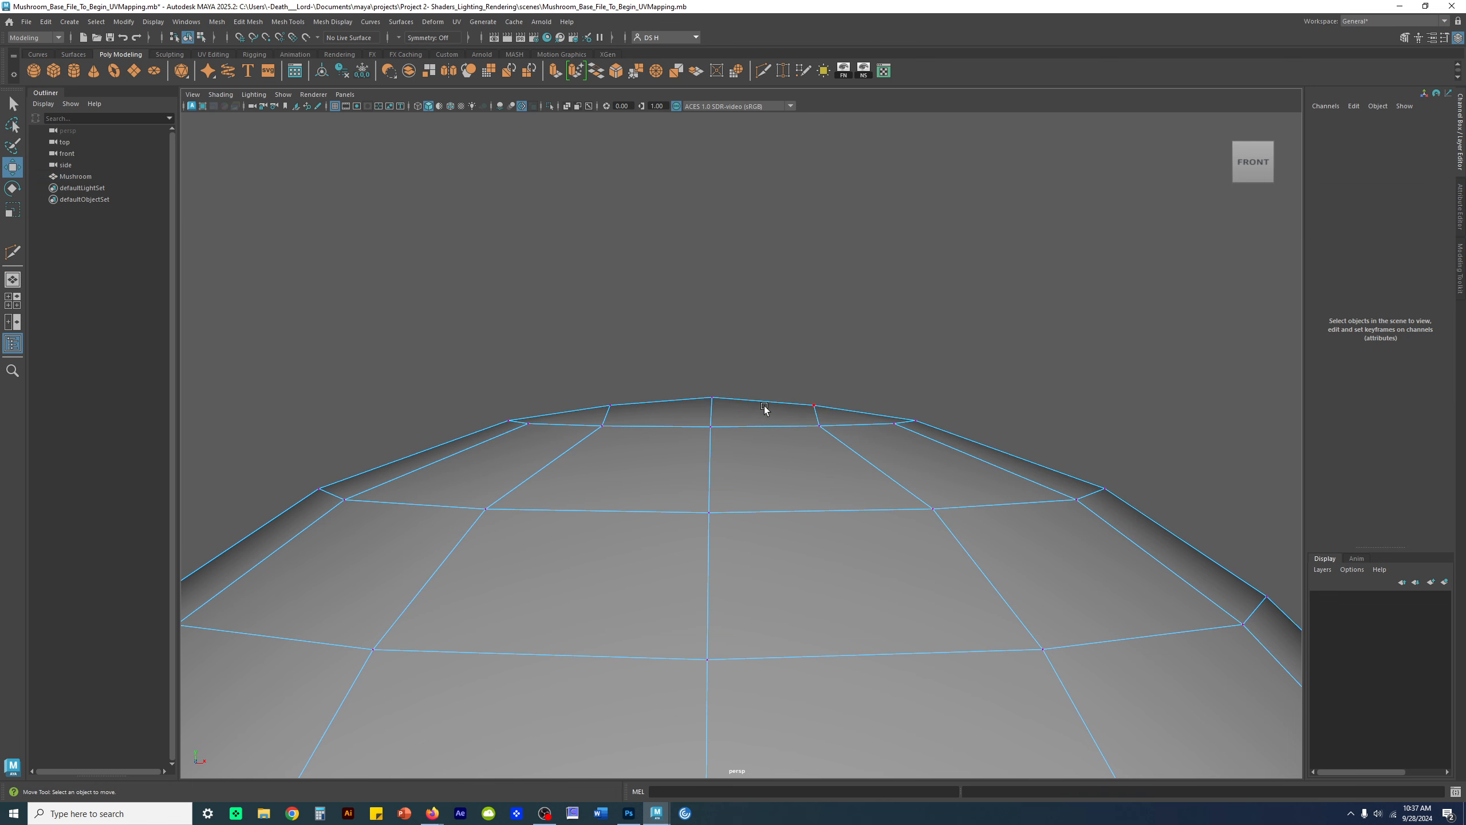
- Move the cap's central vertex slightly along Y and preview the cap smoothed in object mode
click(711, 398)
click(711, 345)
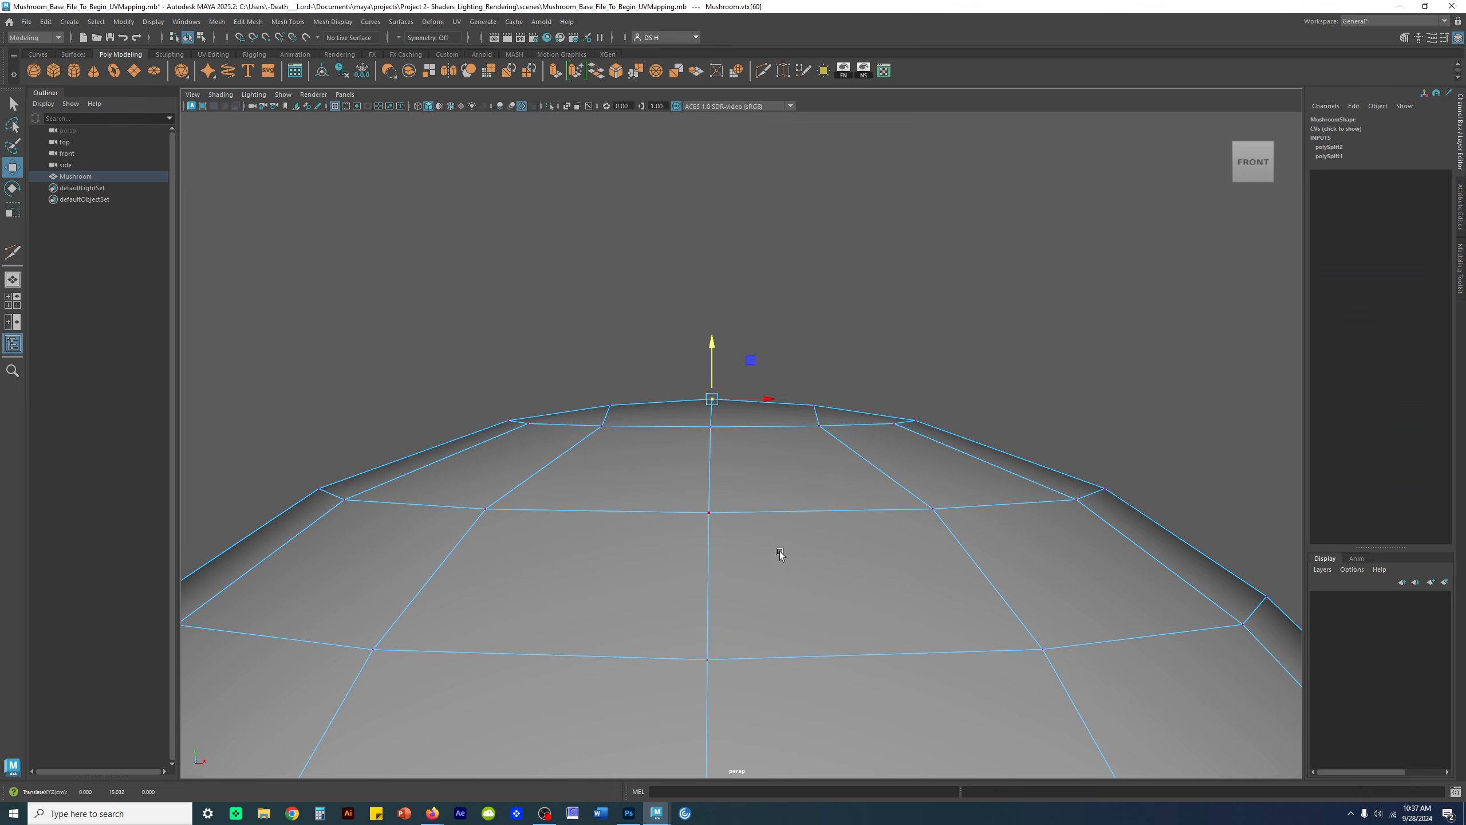
key(3)
right_drag(729, 491, 808, 442)
click(939, 397)
- Examine the smoothed cap's top for pinching or dents from several angles and distances
scroll(935, 401, down, 5)
alt+drag(871, 446, 997, 561)
scroll(841, 495, up, 6)
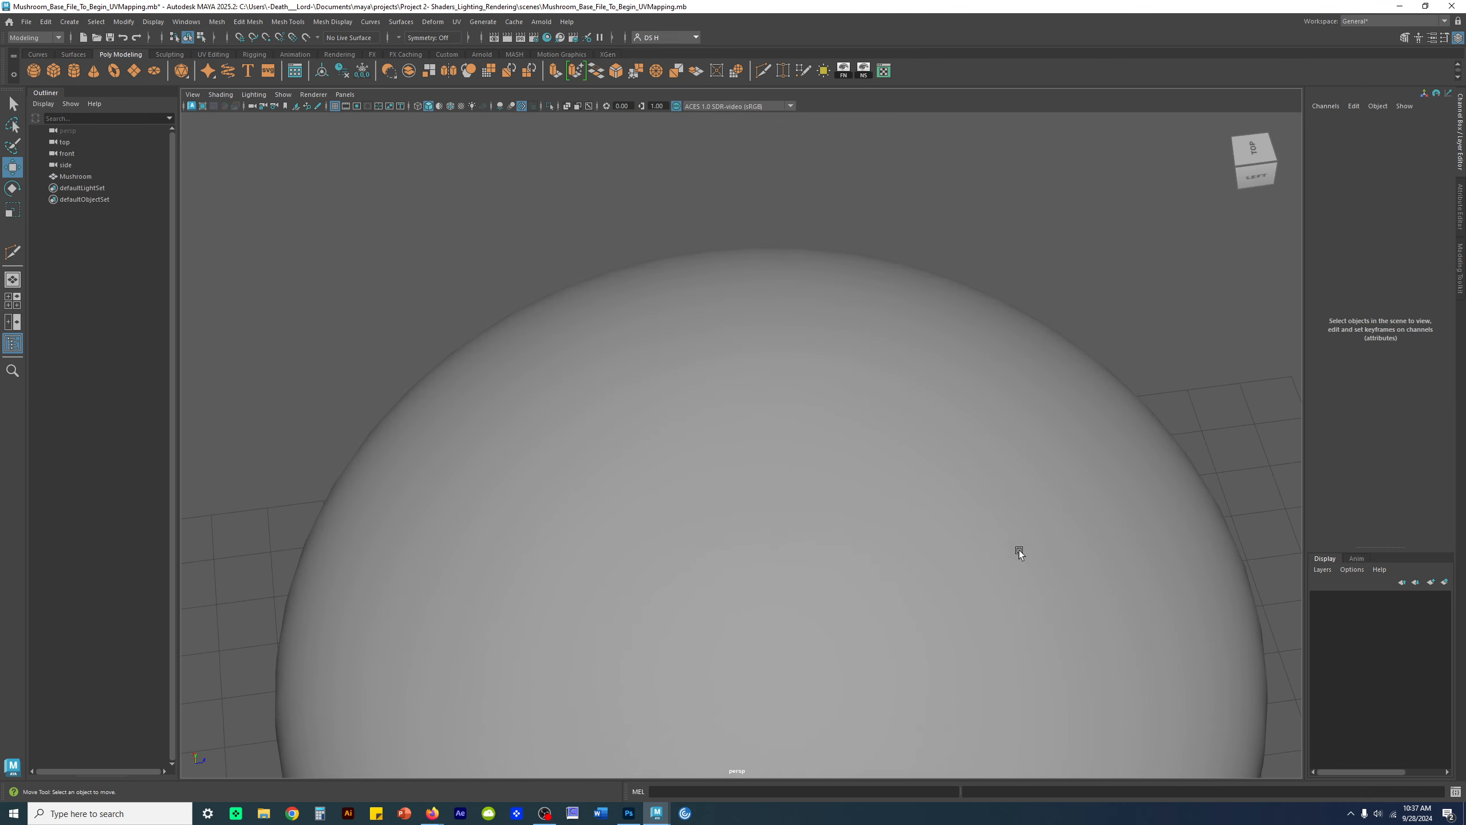
scroll(997, 561, down, 5)
alt+drag(733, 523, 793, 492)
scroll(793, 492, up, 5)
alt+drag(872, 546, 747, 536)
scroll(784, 550, up, 4)
click(784, 550)
- Undo the central vertex move and the last height adjustment of the two new vertices
key(ctrl+z)
key(ctrl+z)
key(ctrl+z)
alt+right_drag(747, 536, 966, 575)
key(ctrl+z)
key(ctrl+z)
mouse_move(933, 577)
alt+mouse_down()
mouse_move(928, 563)
mouse_move(920, 578)
alt+mouse_up()
key(ctrl+z)
key(ctrl+z)
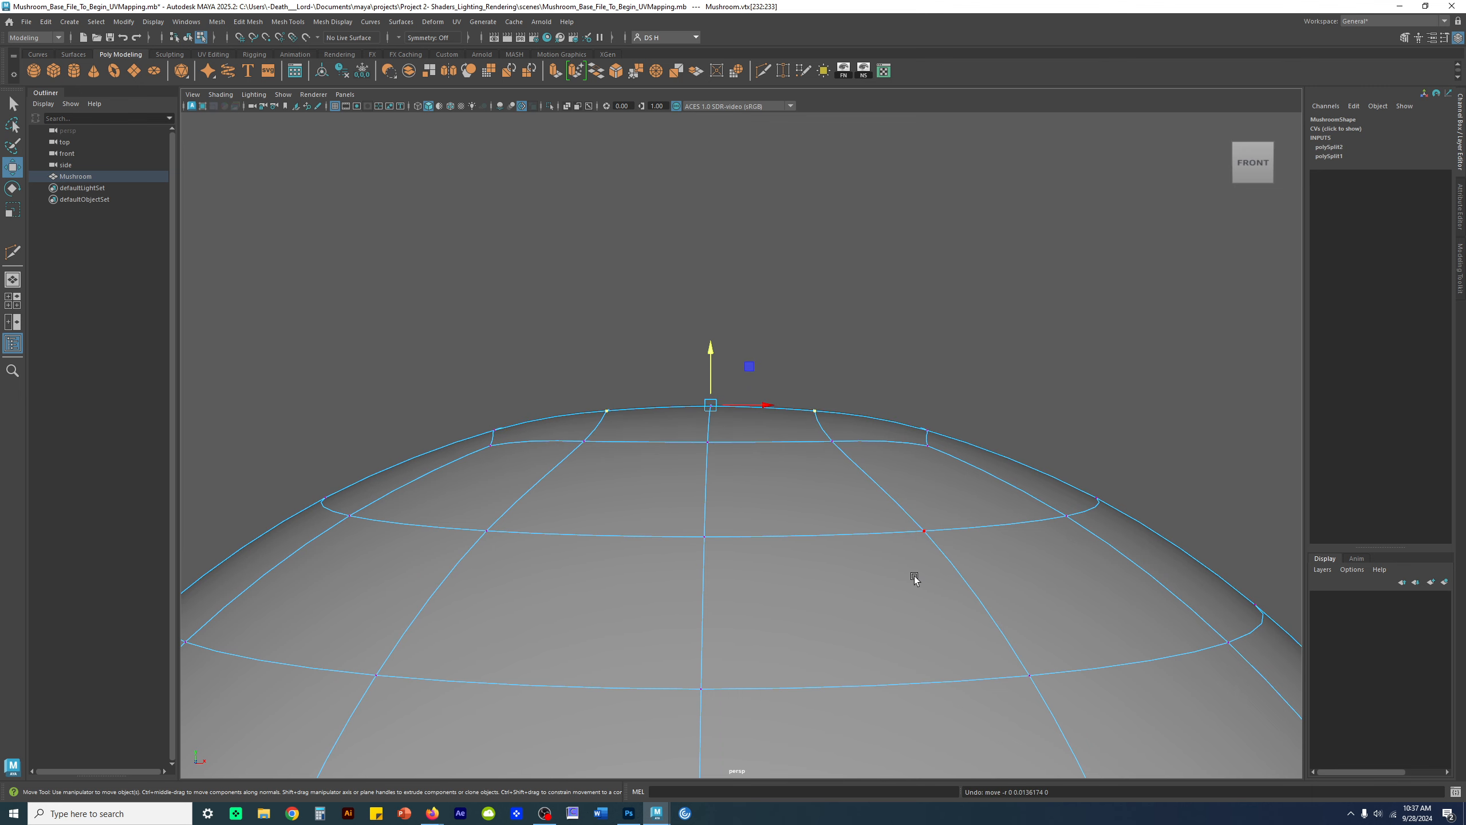
- Check the smoothed cap's profile again and undo the remaining moves of the two new vertices
click(982, 341)
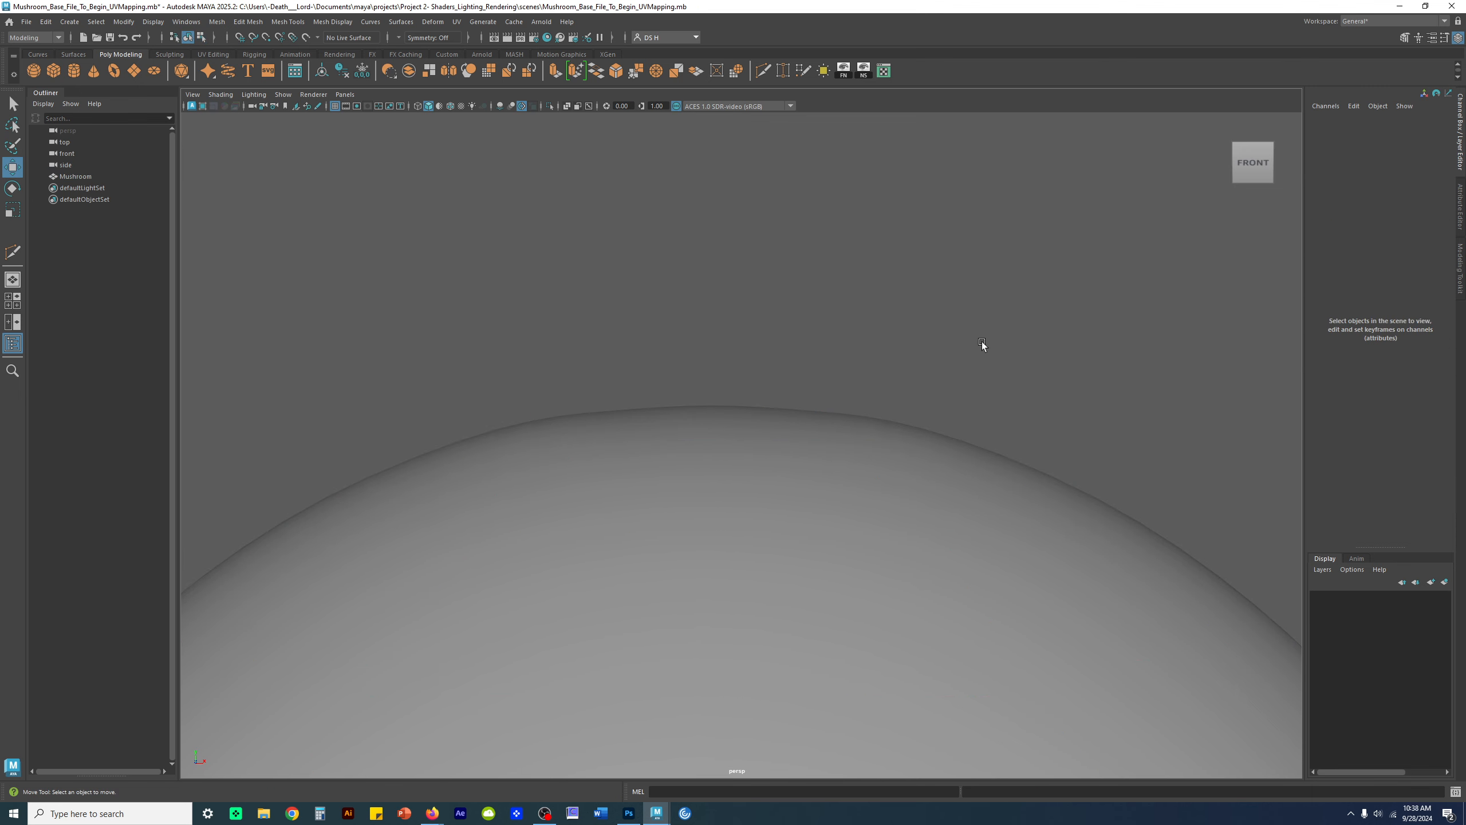
alt+drag(967, 383, 851, 481)
scroll(771, 506, up, 5)
click(771, 506)
key(ctrl+z)
key(ctrl+z)
key(ctrl+z)
key(ctrl+z)
key(ctrl+z)
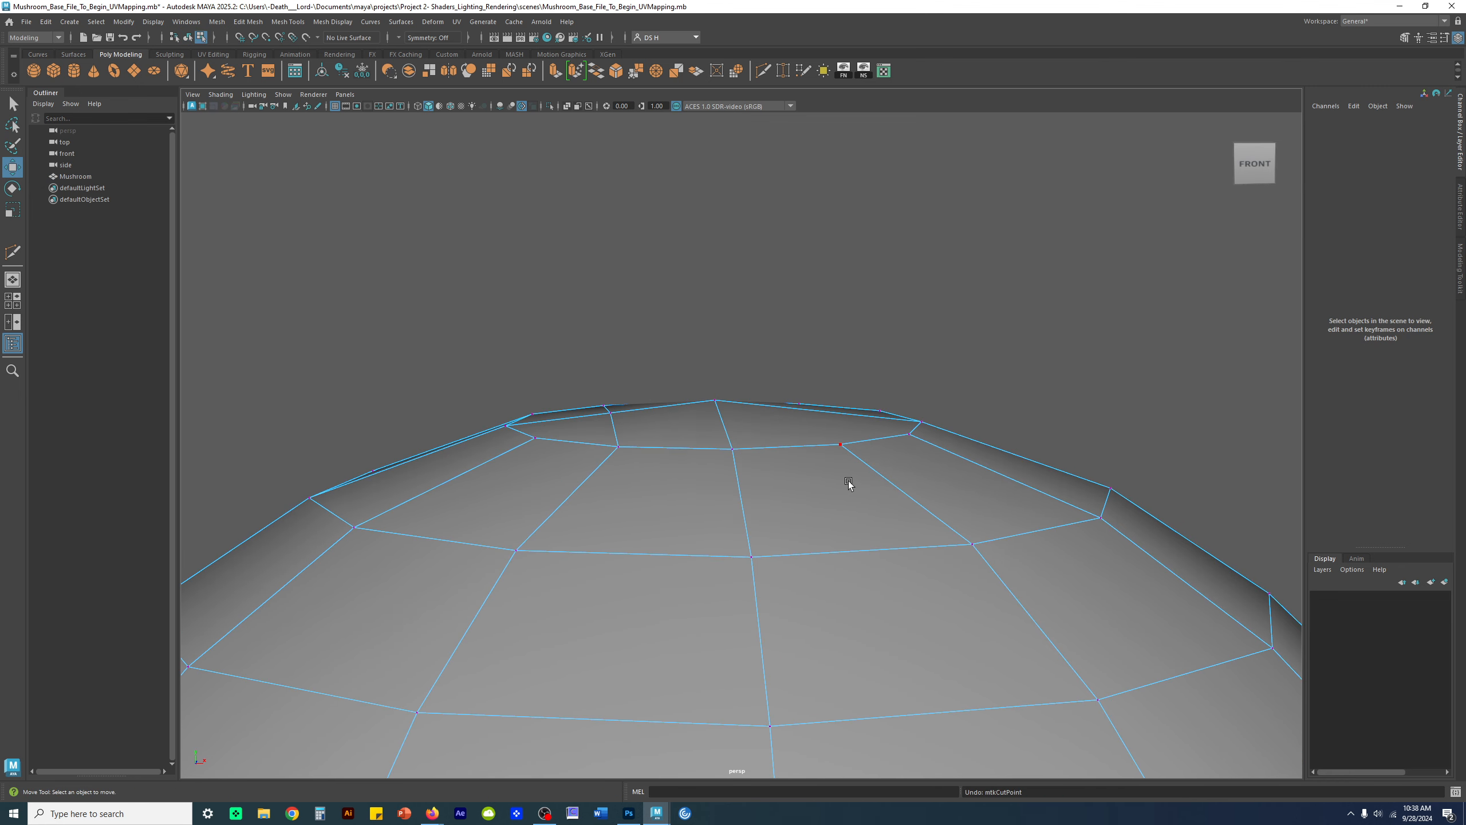
- Lower the cap's central vertex slightly and check the smoothed shape in object mode
click(717, 404)
key(3)
key(1)
alt+drag(739, 389, 721, 345)
key(3)
right_drag(751, 462, 904, 343)
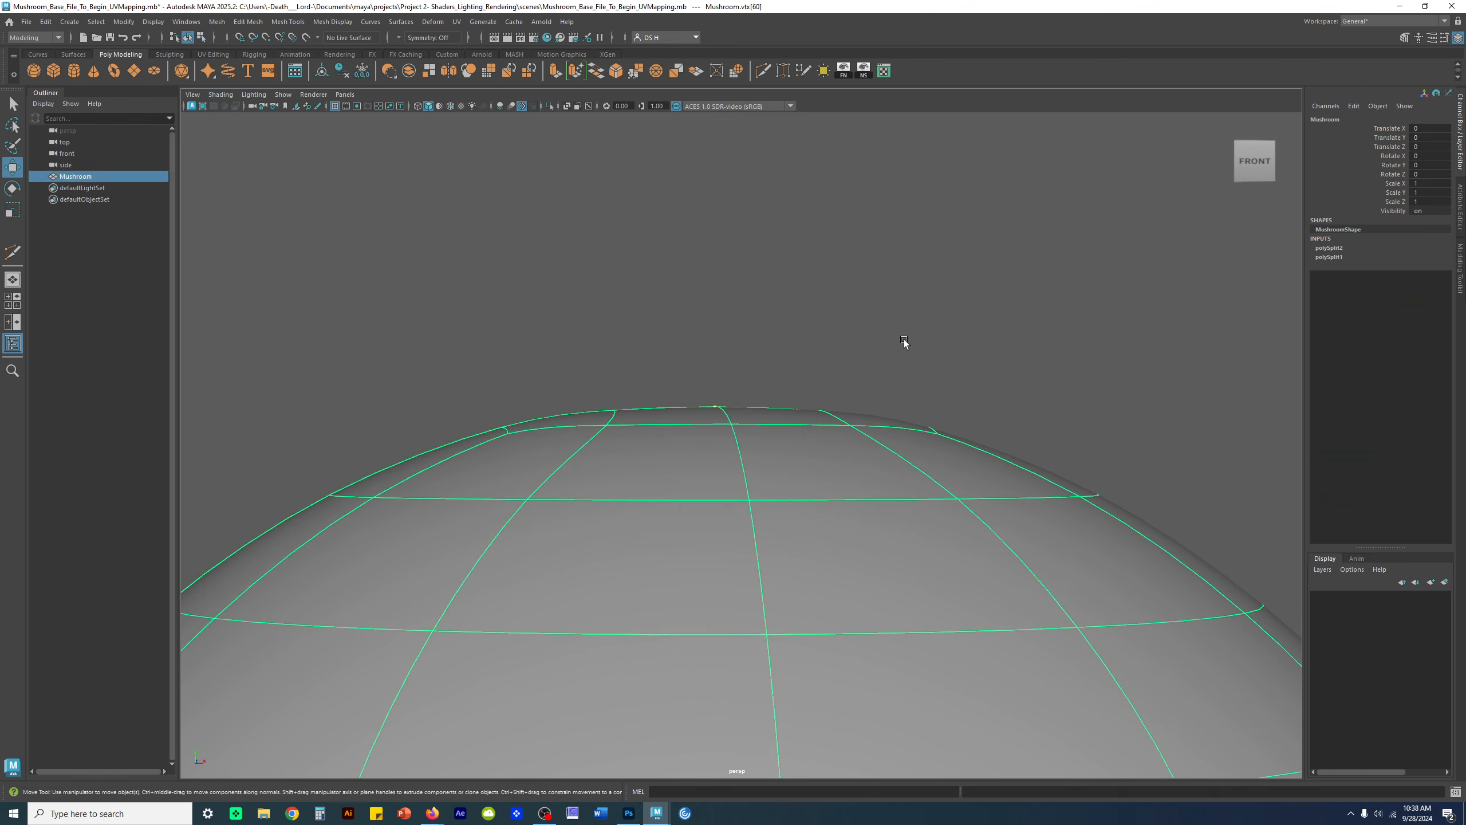
click(904, 343)
alt+drag(901, 352, 1019, 452)
alt+right_drag(1020, 452, 801, 513)
alt+drag(802, 513, 804, 489)
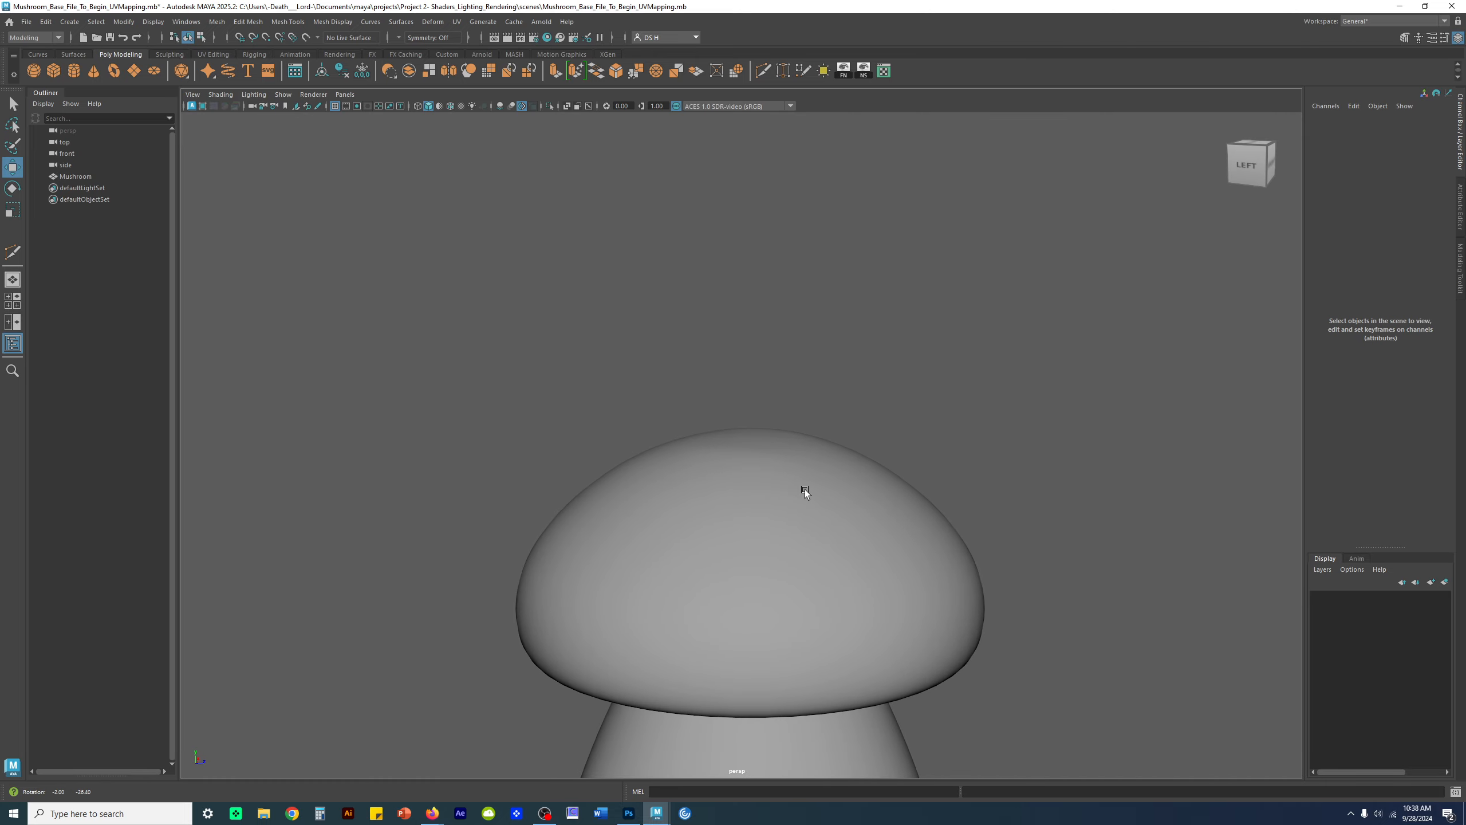
alt+right_drag(804, 489, 945, 562)
- Compare the cap's top with smoothing off and on, viewing it up close and from farther away
click(802, 533)
key(1)
alt+drag(803, 531, 715, 520)
alt+right_drag(715, 521, 946, 550)
alt+drag(816, 515, 808, 432)
key(3)
click(946, 330)
alt+drag(947, 329, 1028, 491)
alt+right_drag(1027, 491, 331, 426)
alt+drag(816, 575, 757, 458)
alt+right_drag(808, 497, 1005, 526)
- Lower the six innermost-ring vertices on both sides of the new edges to about 14.78 cm in Y
click(893, 524)
key(1)
alt+drag(893, 524, 901, 494)
alt+right_drag(816, 491, 906, 498)
right_drag(534, 465, 491, 464)
click(580, 449)
alt+drag(575, 469, 693, 483)
click(698, 448)
alt+drag(791, 463, 739, 435)
key(3)
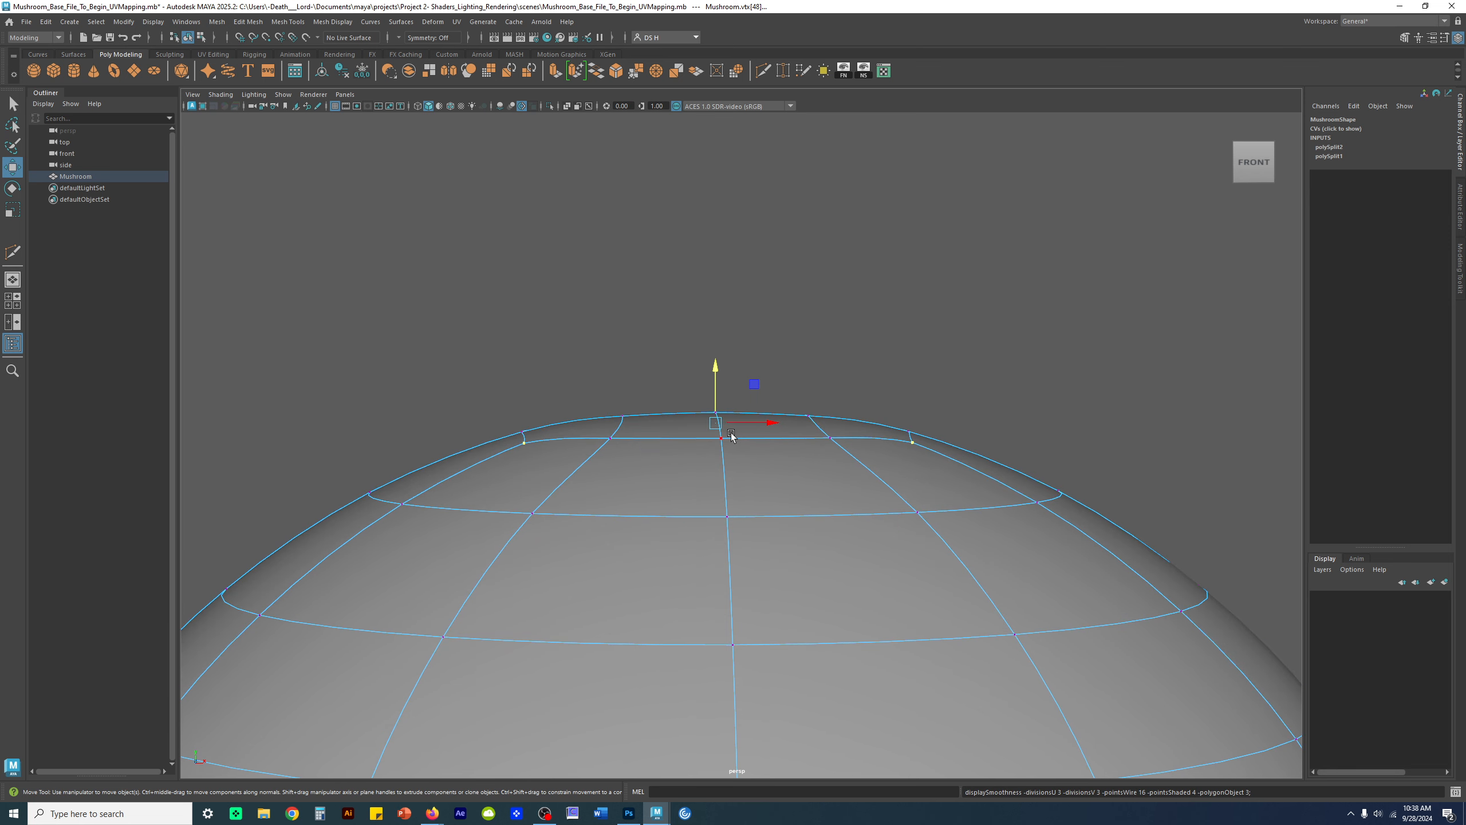
key(1)
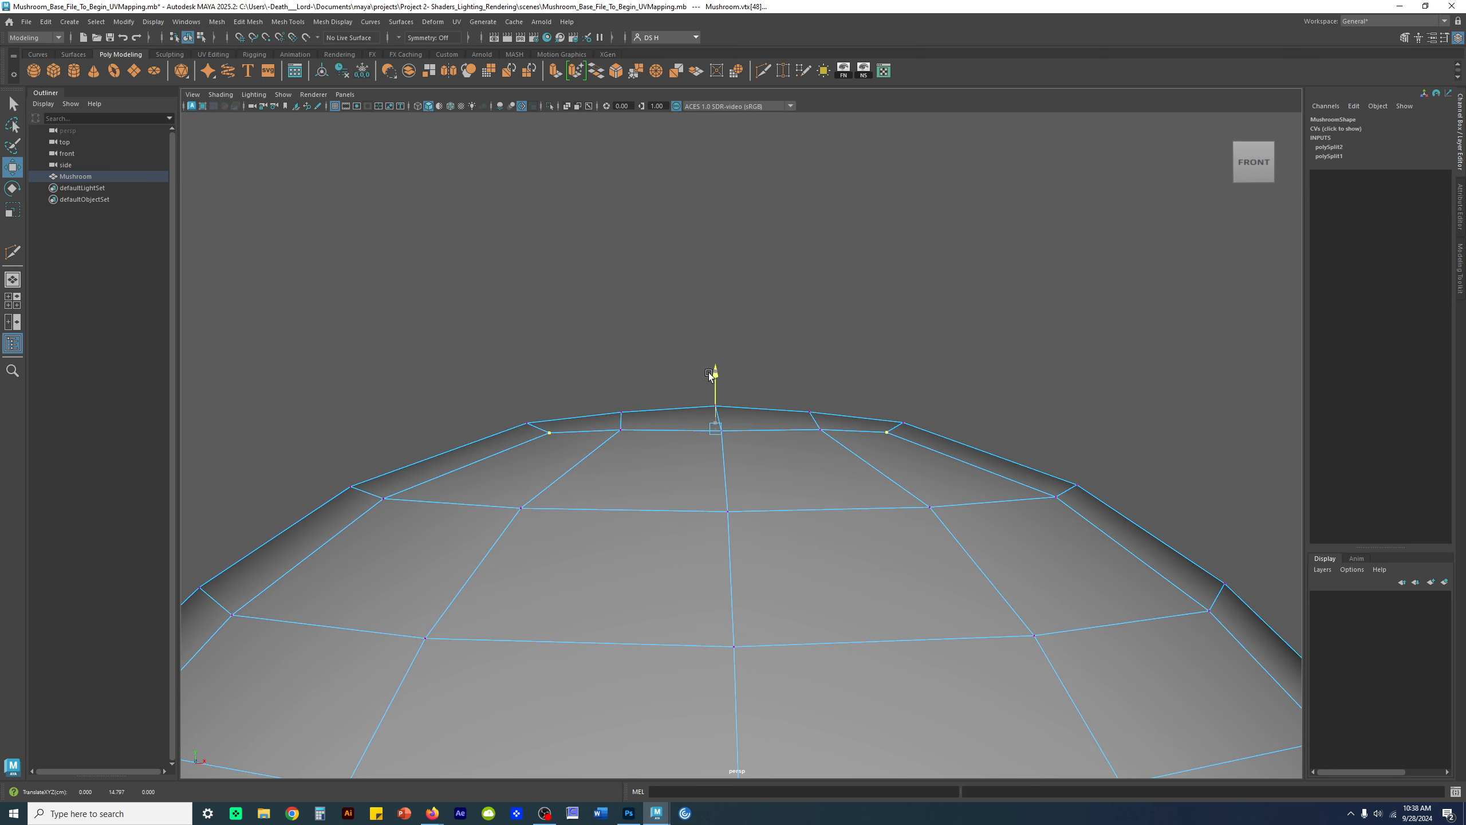
alt+drag(609, 468, 569, 479)
alt+drag(804, 505, 867, 485)
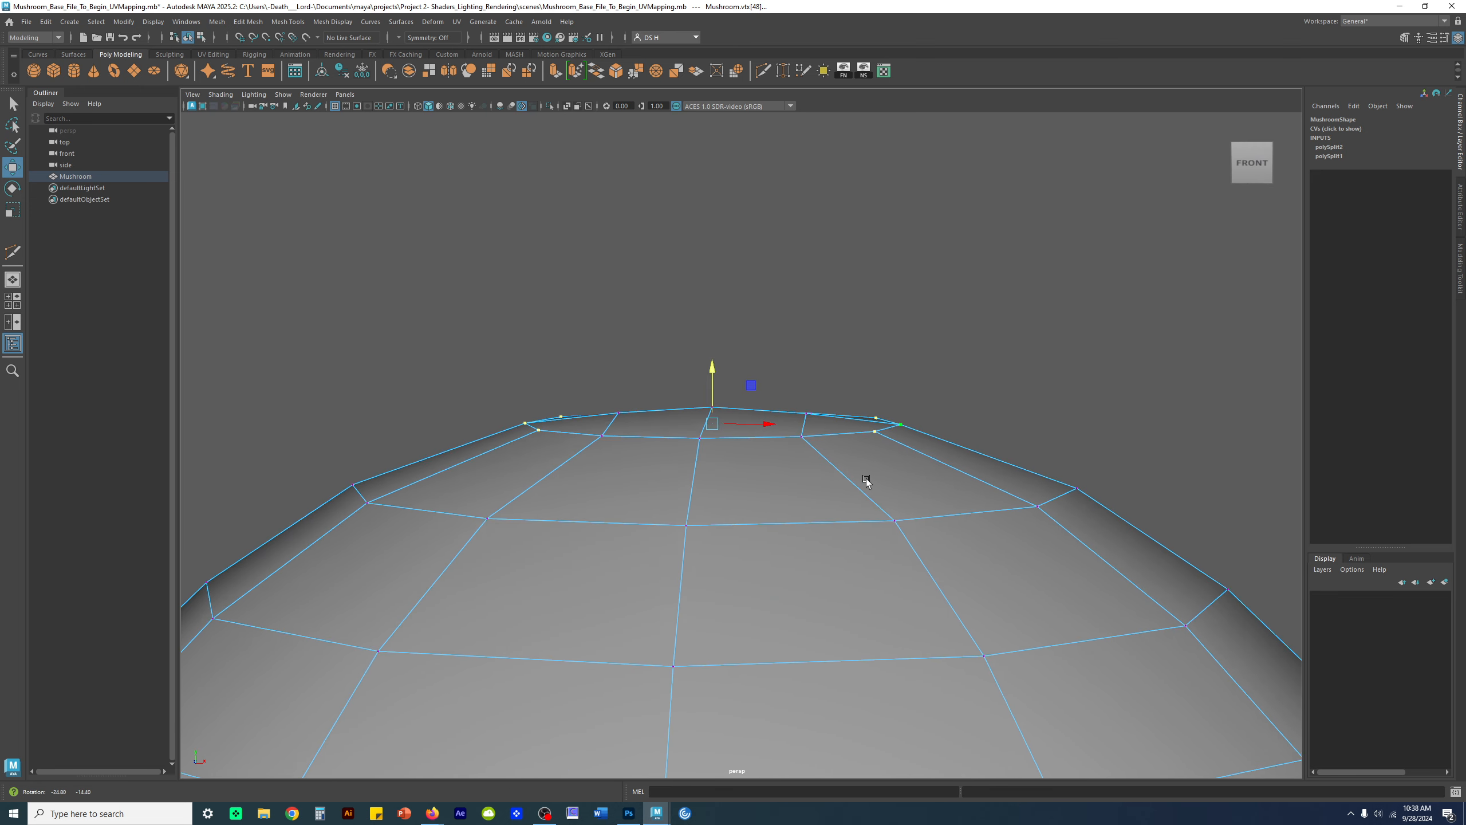
drag(712, 374, 708, 380)
- Return to object mode with smooth preview on and examine the evenness of the cap's top
key(3)
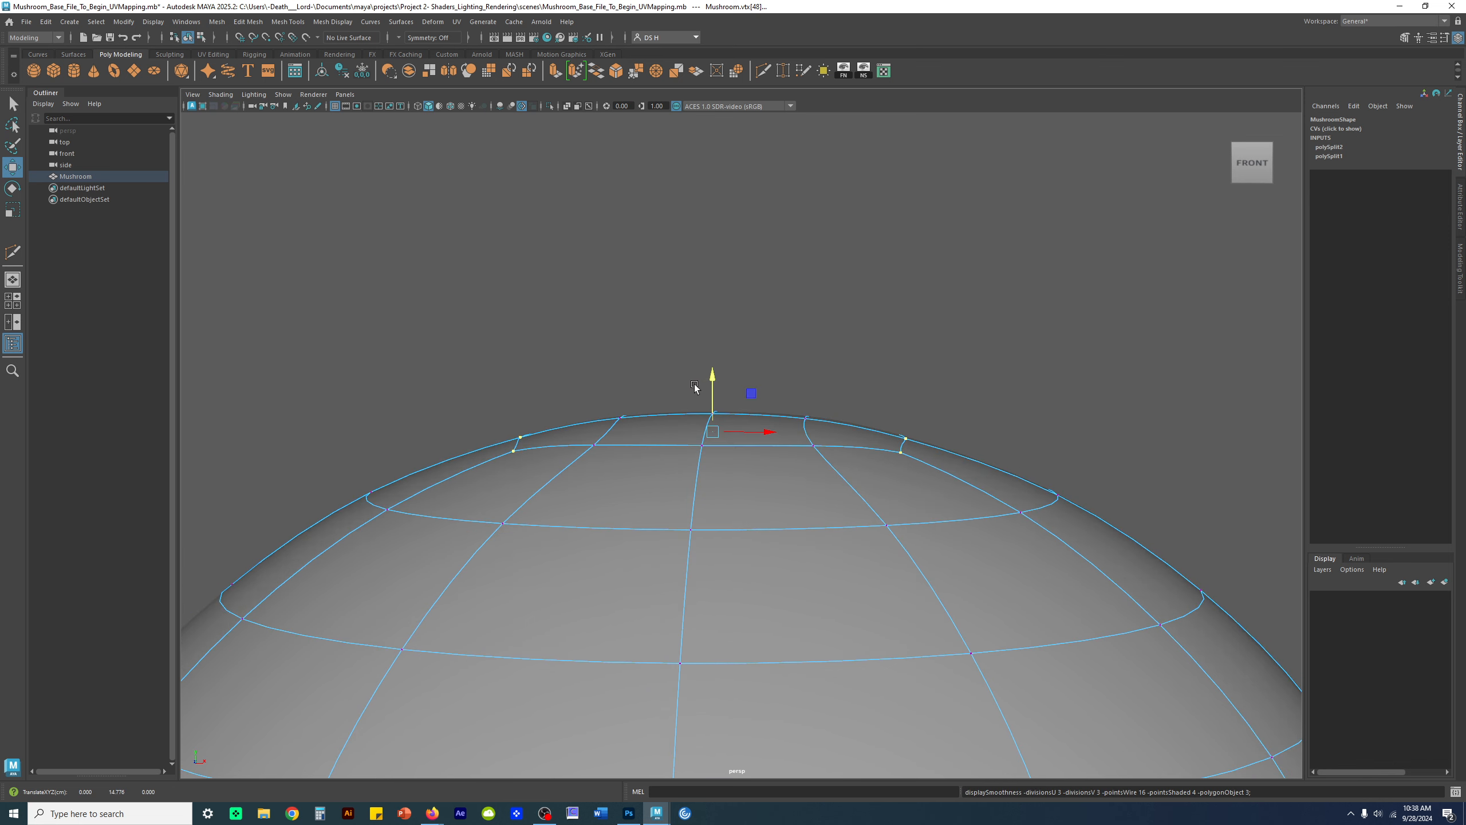
click(821, 362)
alt+drag(725, 462, 802, 472)
right_drag(801, 472, 861, 430)
click(994, 403)
alt+right_drag(994, 403, 785, 490)
alt+drag(785, 490, 740, 560)
alt+right_drag(740, 560, 900, 584)
- Adjust the height of the four innermost-ring vertices at the ends of the new edges to about 14.83 cm in Y
click(744, 494)
key(1)
key(F9)
alt+drag(741, 489, 757, 471)
alt+drag(632, 445, 684, 457)
click(634, 440)
shift+click(814, 450)
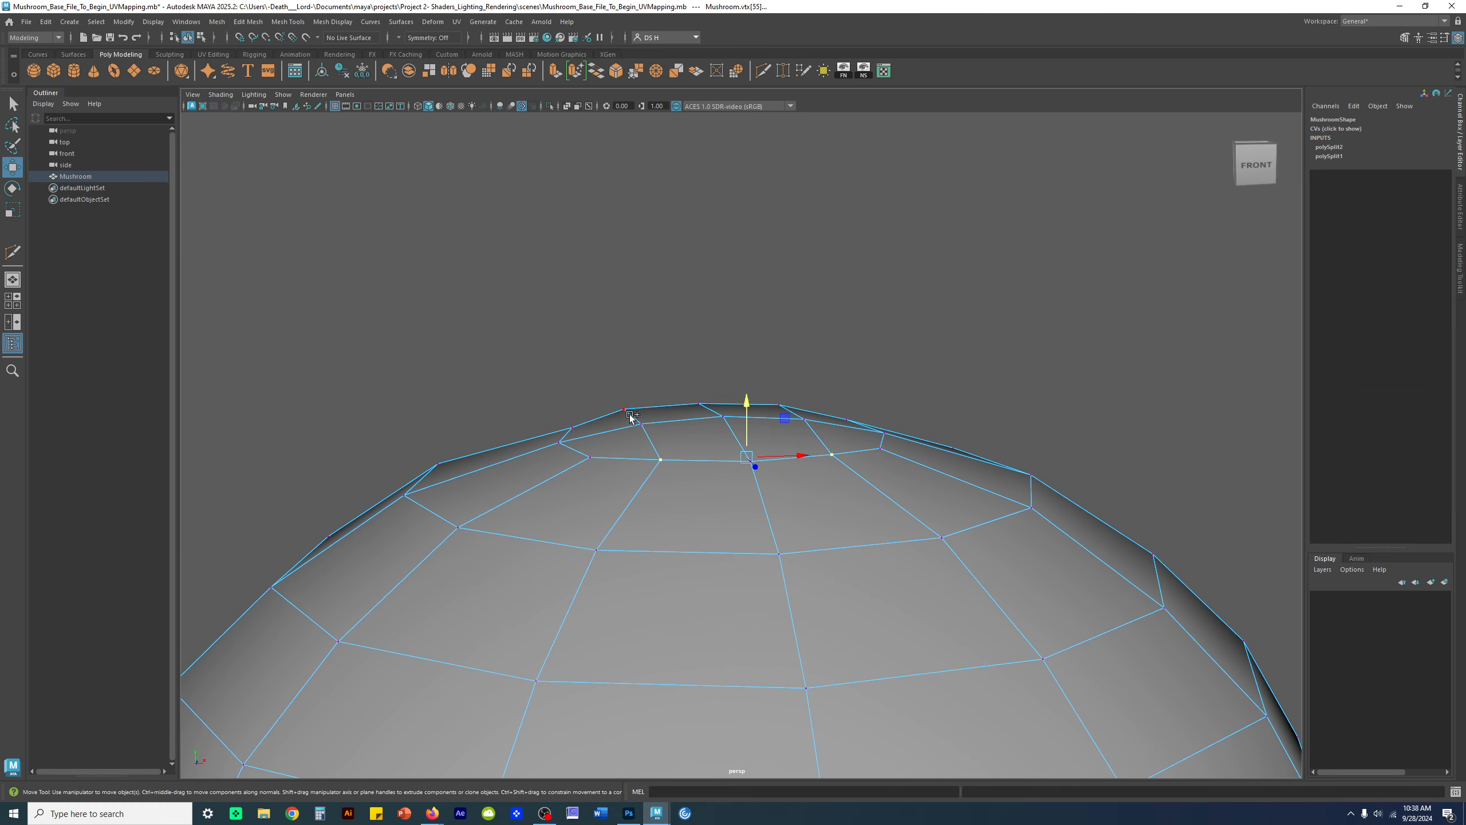
alt+drag(844, 454, 823, 427)
alt+drag(888, 525, 823, 465)
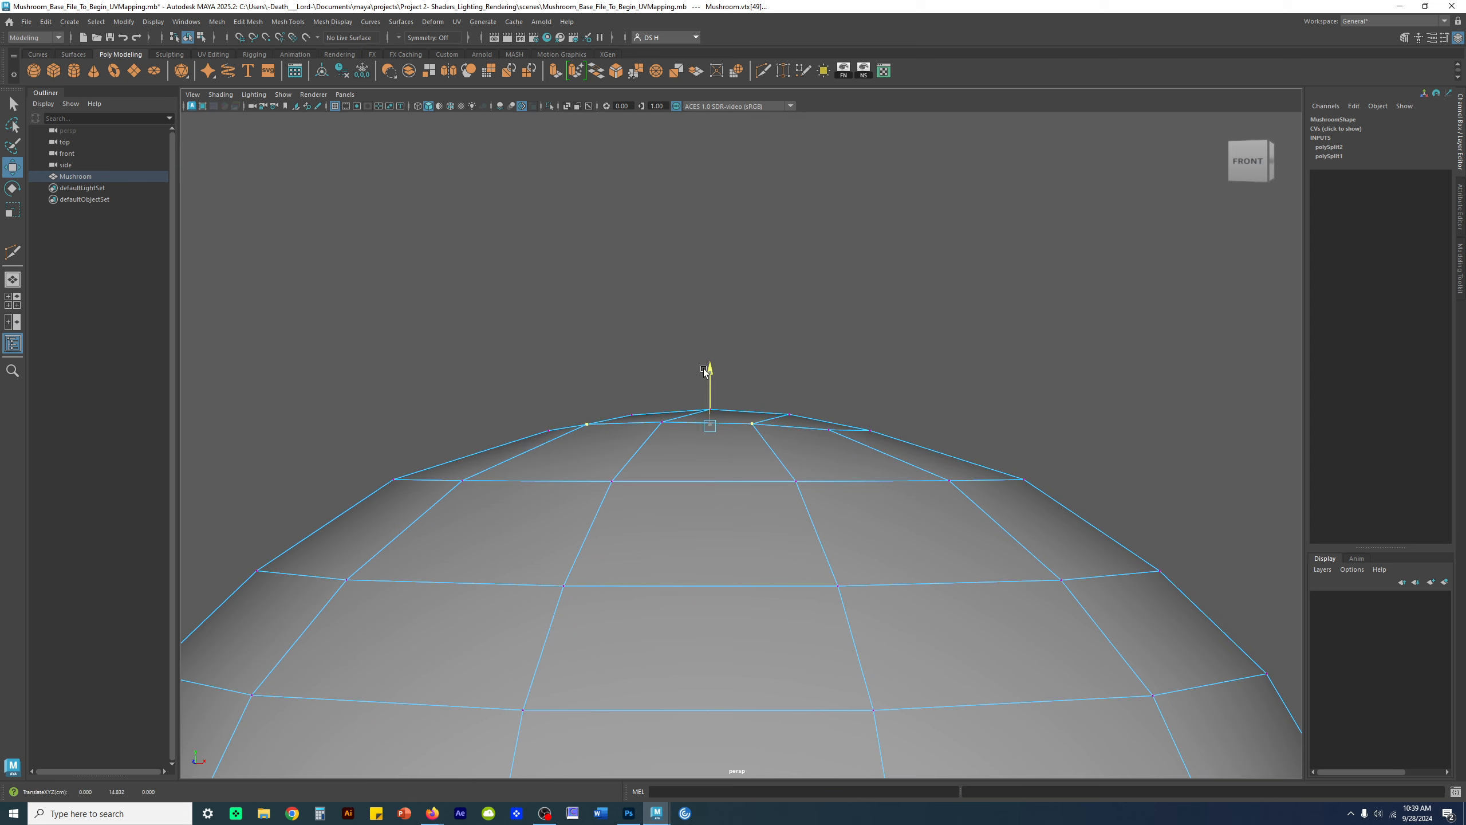
alt+drag(690, 488, 1007, 493)
scroll(1002, 493, down, 2)
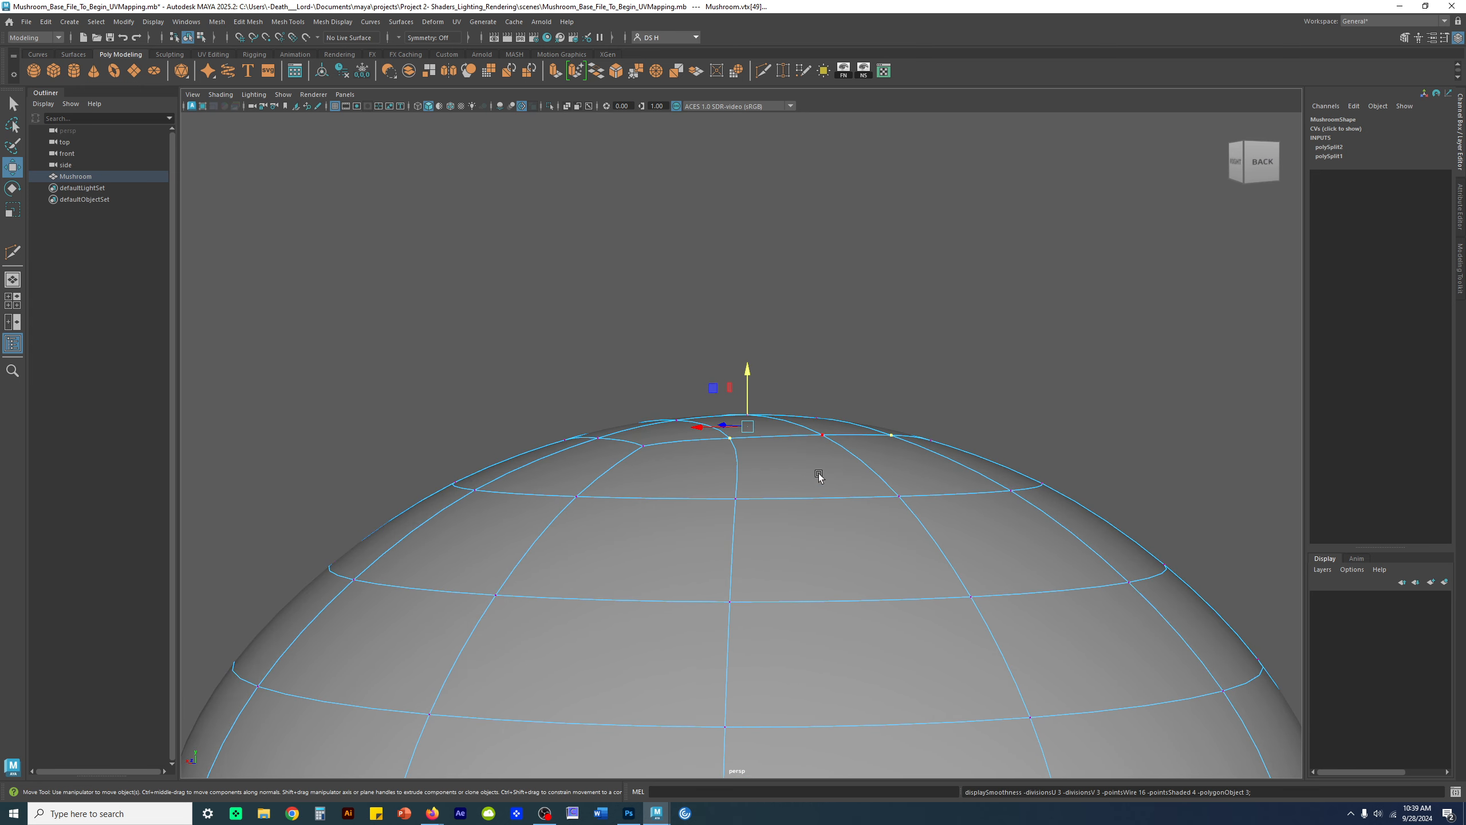
- Return to object mode and inspect the whole smoothed mushroom from different sides
right_drag(818, 474, 900, 415)
click(978, 365)
scroll(591, 454, down, 6)
alt+drag(597, 444, 610, 491)
alt+drag(848, 510, 616, 535)
scroll(905, 560, down, 6)
scroll(870, 514, up, 4)
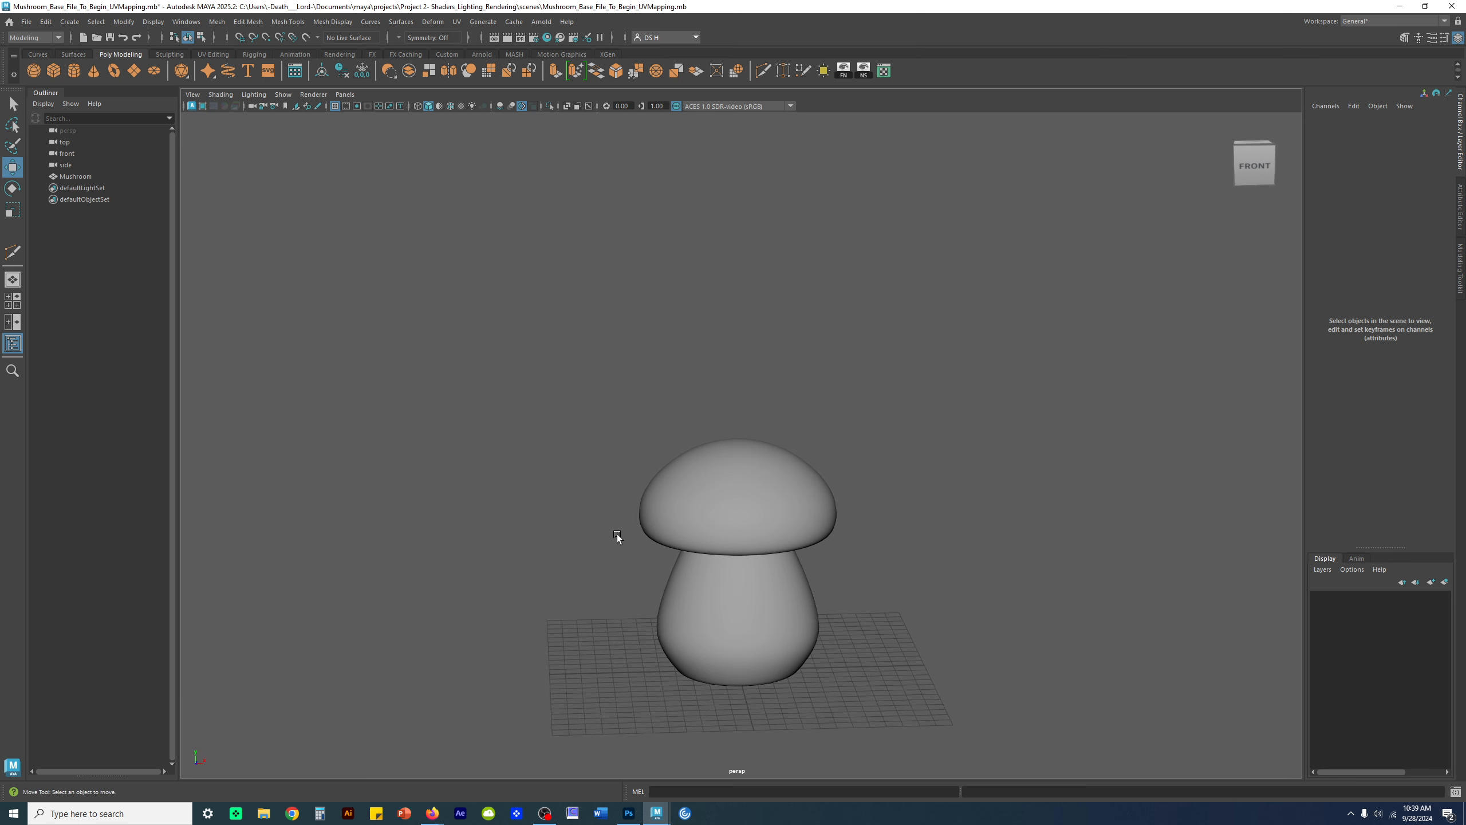
- Turn off the mushroom's smooth preview and clear the selection
click(808, 517)
key(1)
click(943, 509)
alt+drag(797, 523, 792, 501)
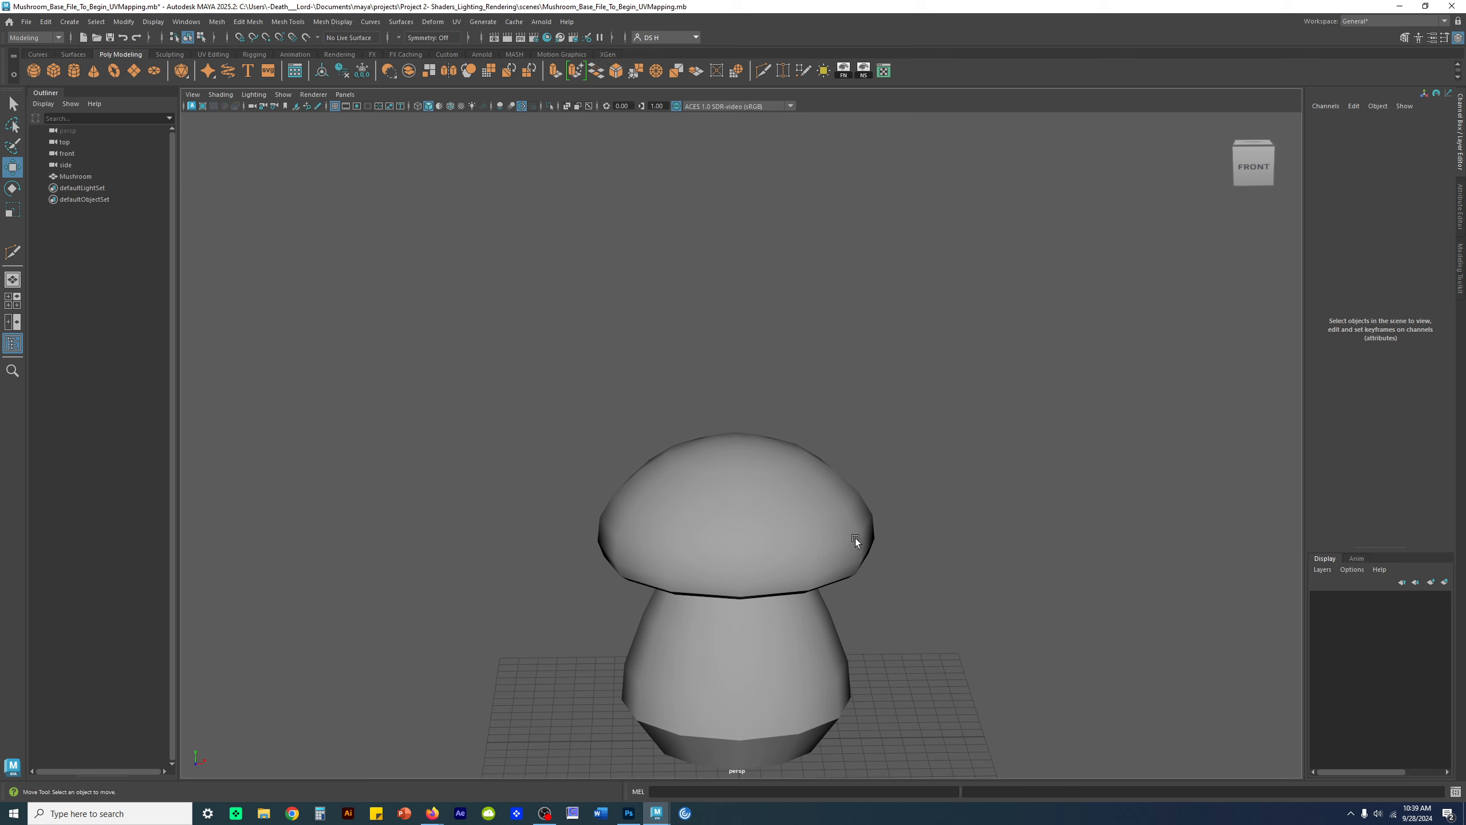
- Open the Hypershade and delete all unused shading nodes from the scene
click(799, 514)
alt+middle_drag(962, 585, 974, 484)
click(952, 489)
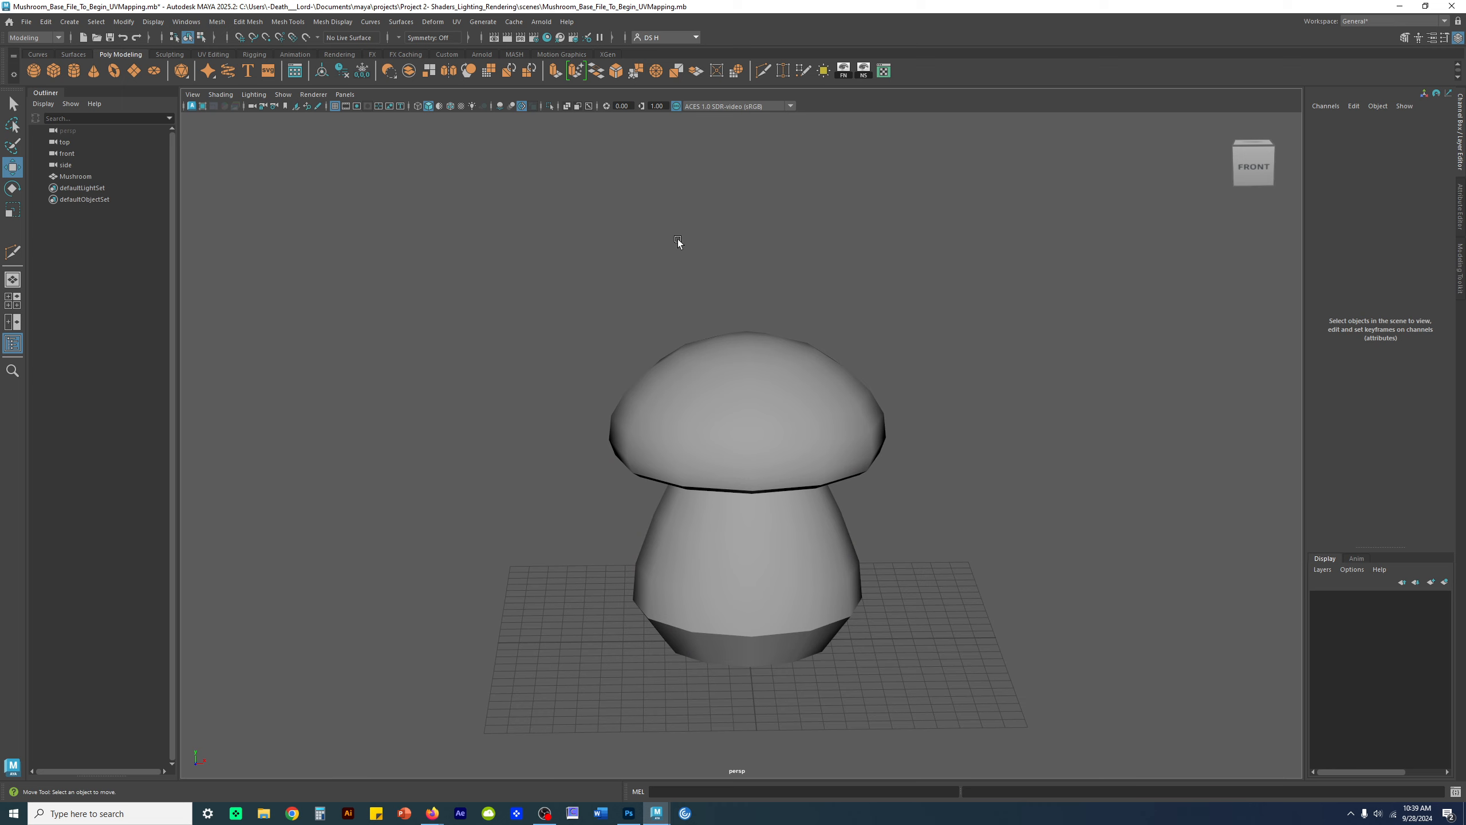
click(547, 38)
drag(456, 285, 239, 417)
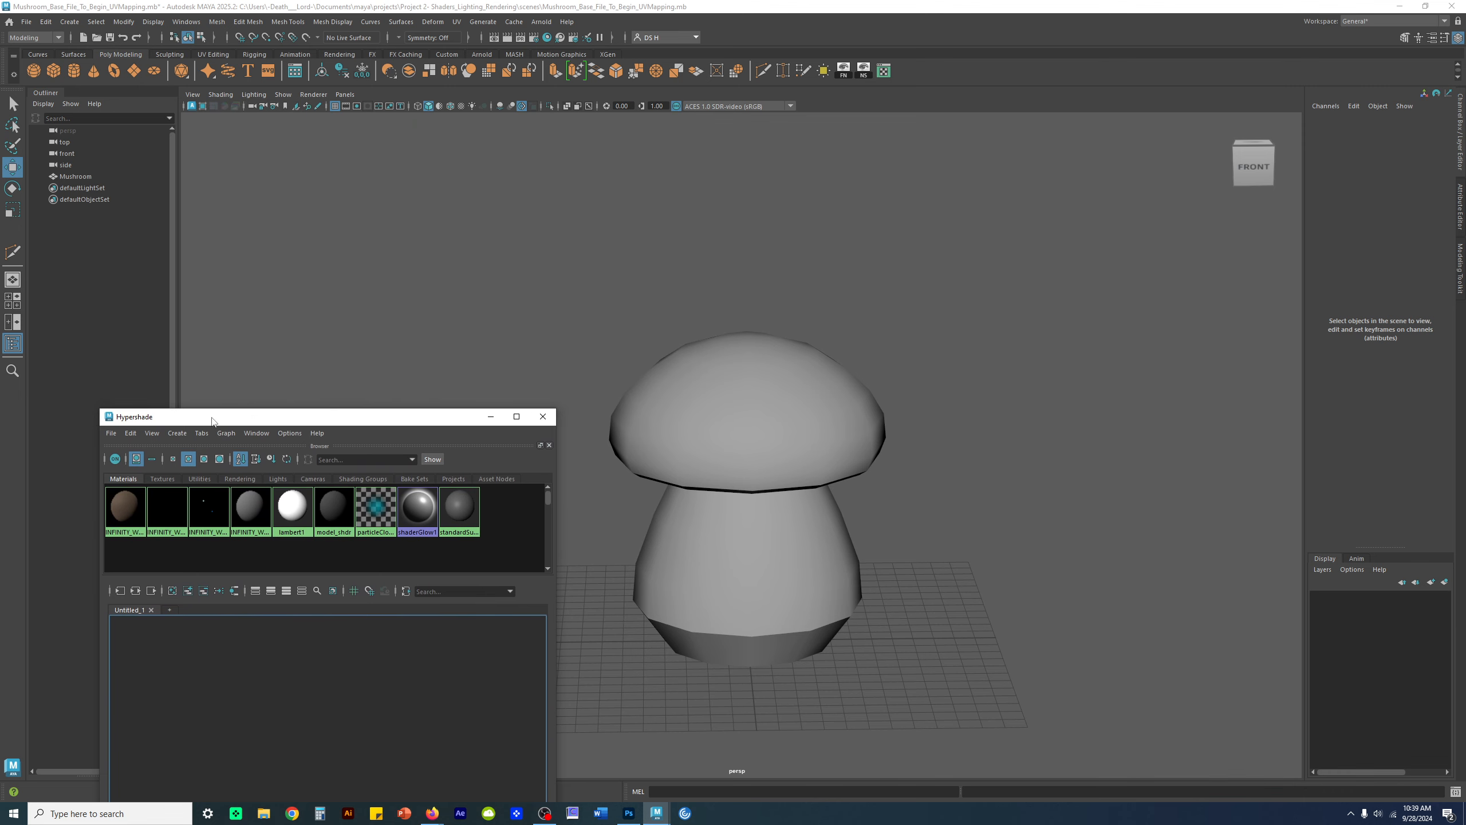
click(131, 433)
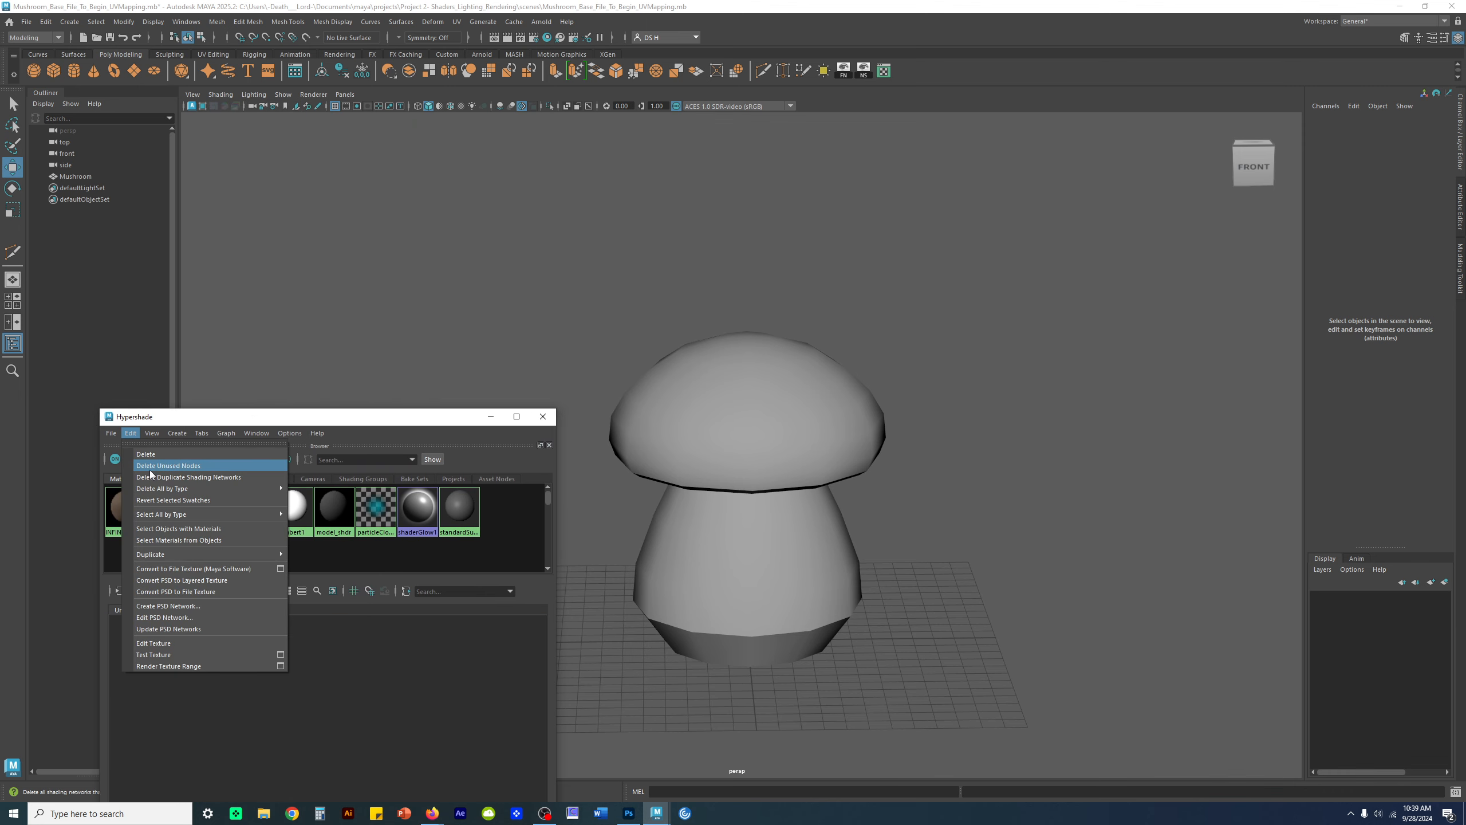
click(169, 465)
- Enlarge the Hypershade window and bring the mushroom material's node network into clear view in its work area
drag(214, 418, 163, 187)
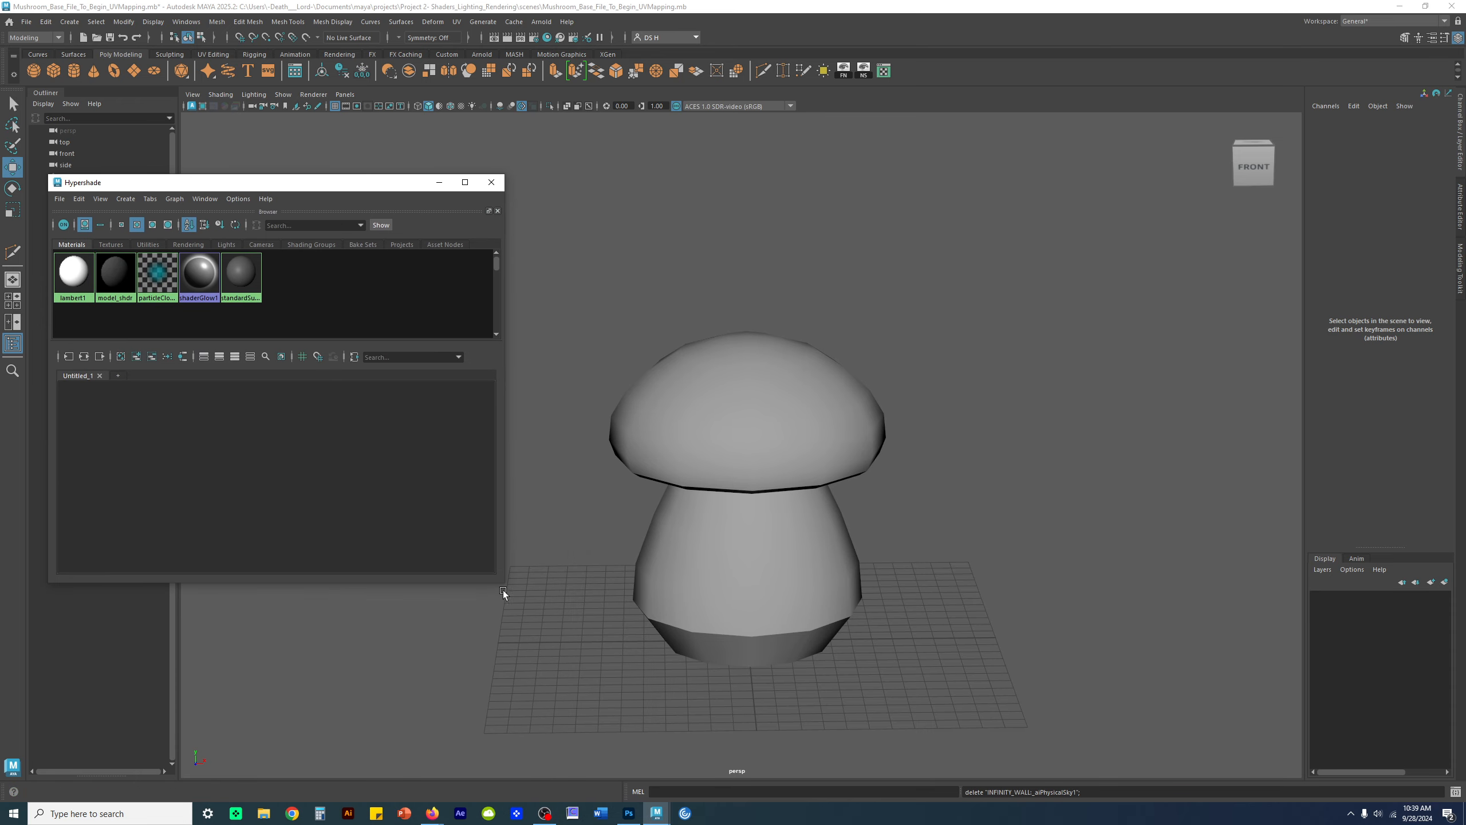
drag(507, 581, 518, 685)
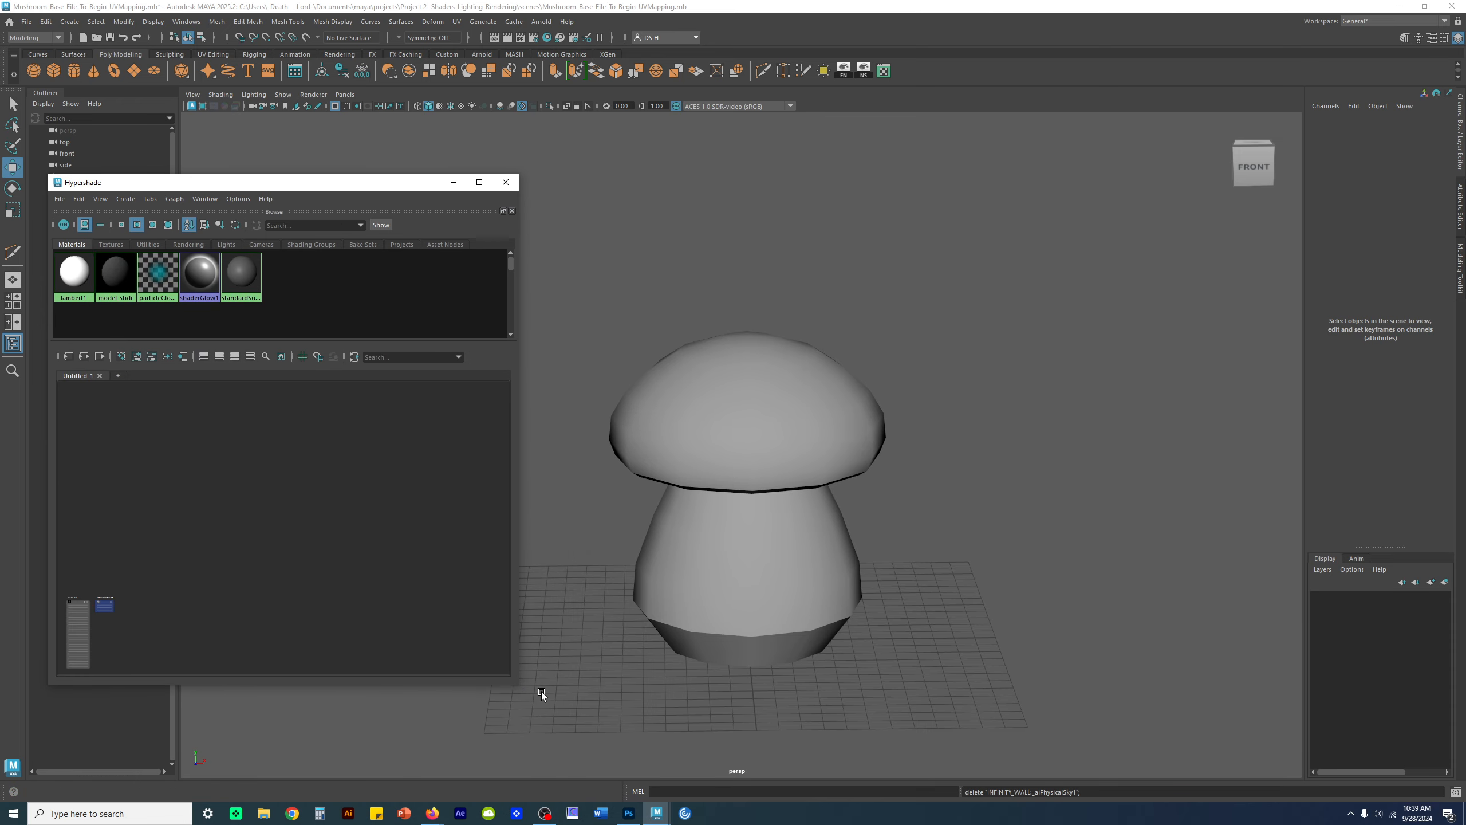
scroll(300, 513, up, 3)
alt+middle_drag(179, 532, 285, 458)
scroll(283, 465, up, 3)
alt+middle_drag(79, 588, 232, 455)
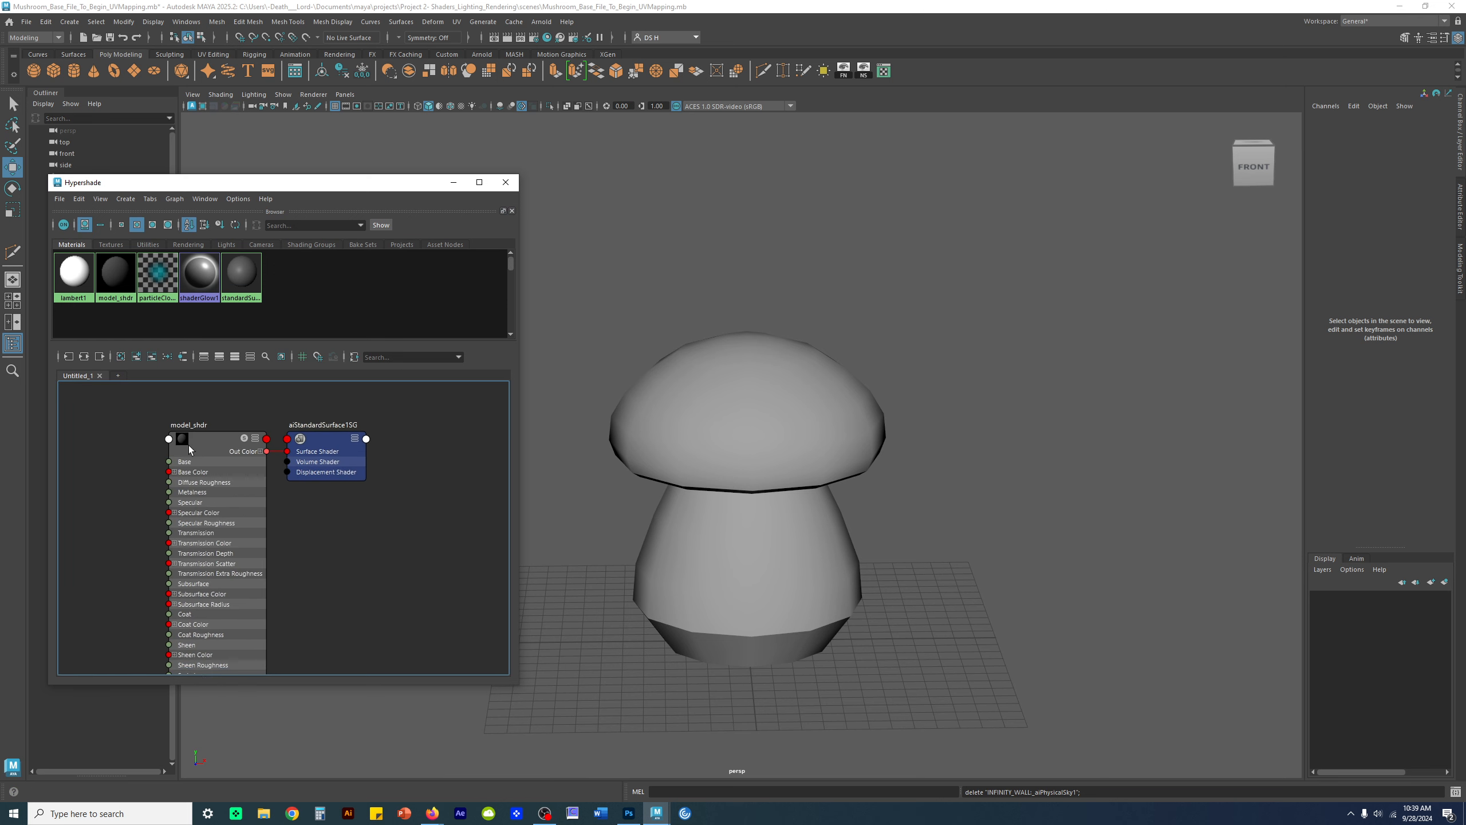
- Select the objects assigned to model_shdr, spread its network's nodes apart and clear the selection
click(212, 444)
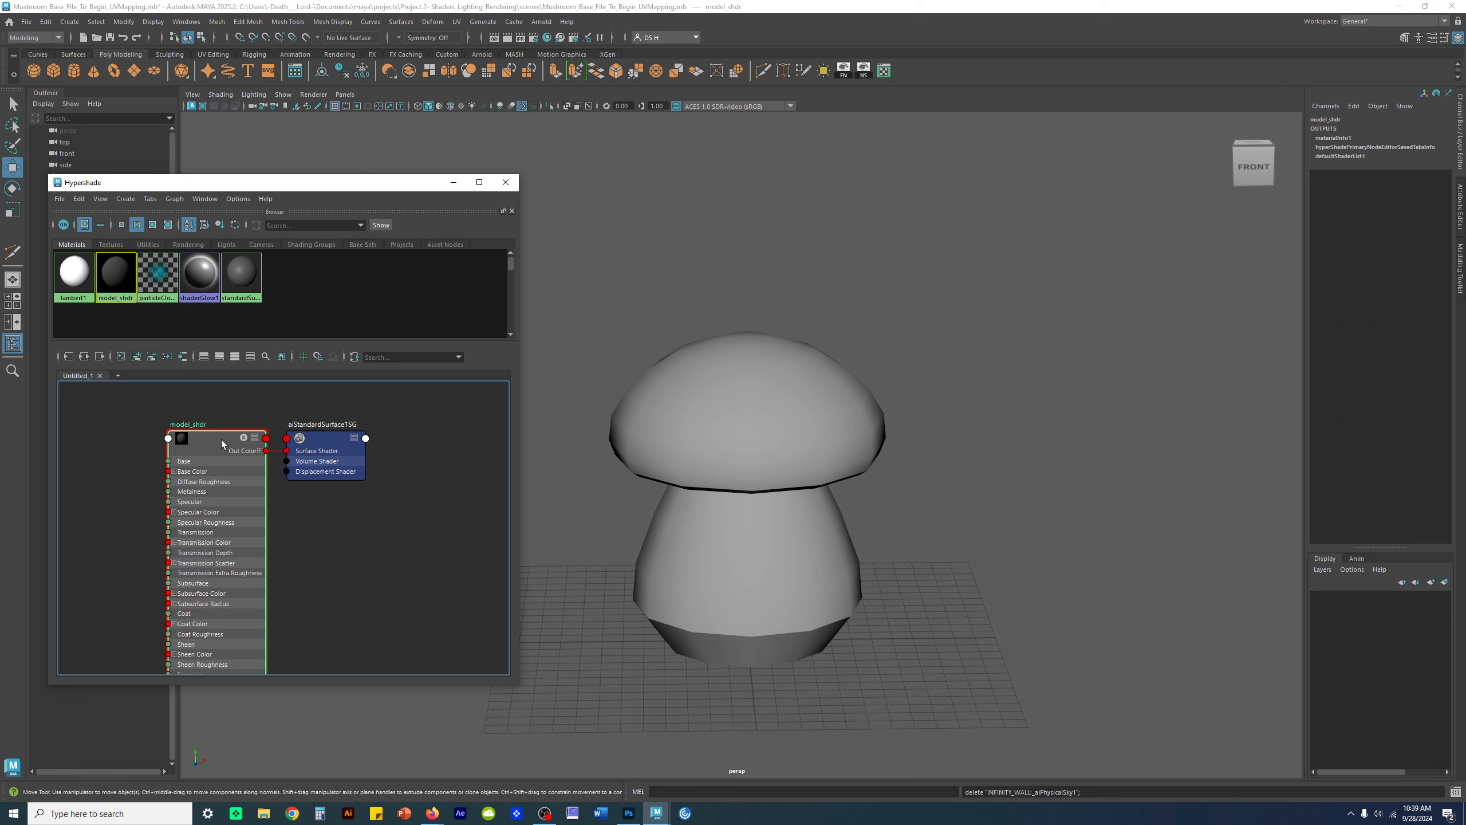
right_drag(211, 438, 289, 442)
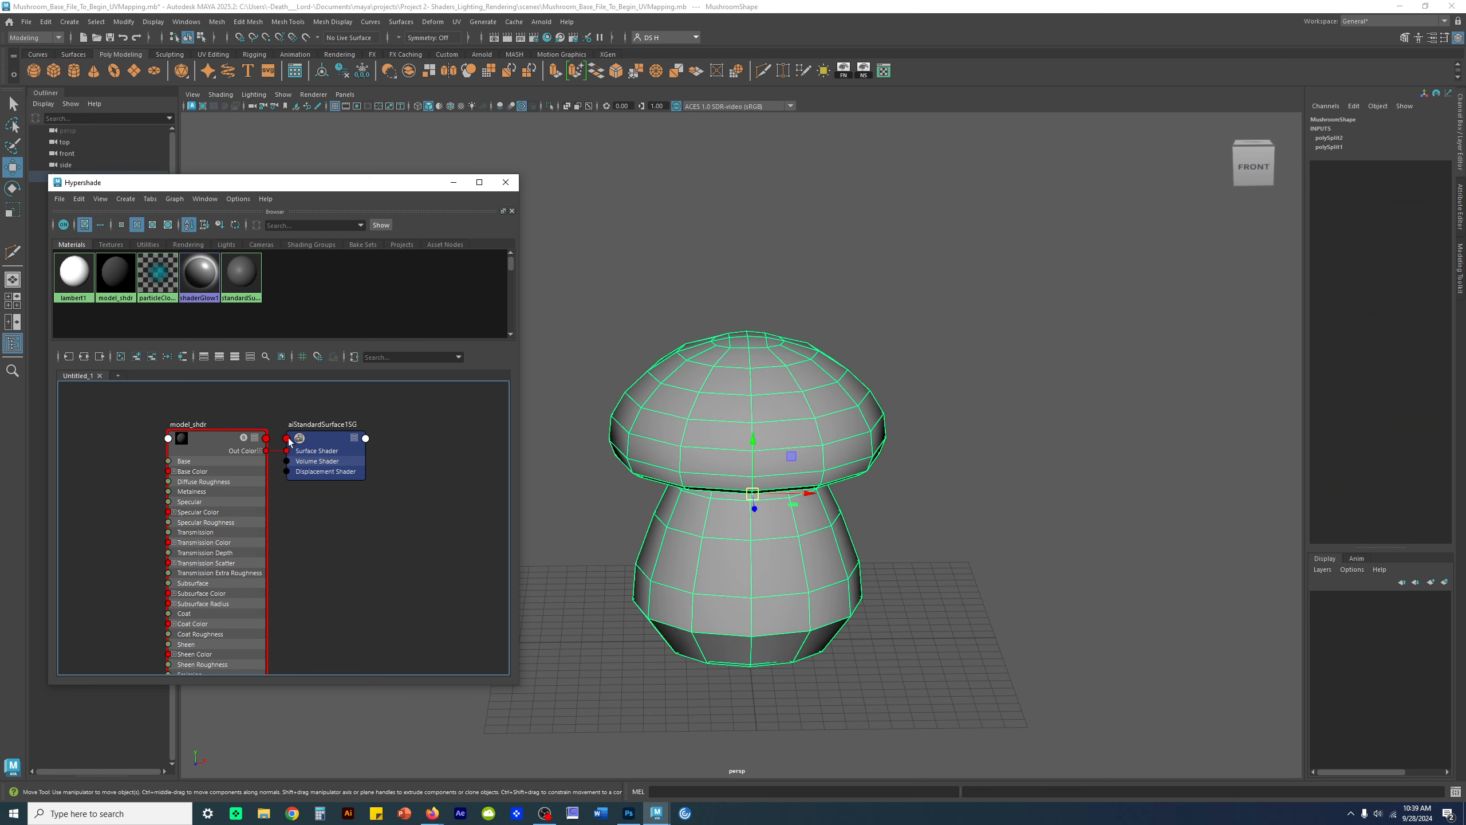
drag(214, 438, 171, 423)
drag(327, 439, 319, 430)
click(354, 511)
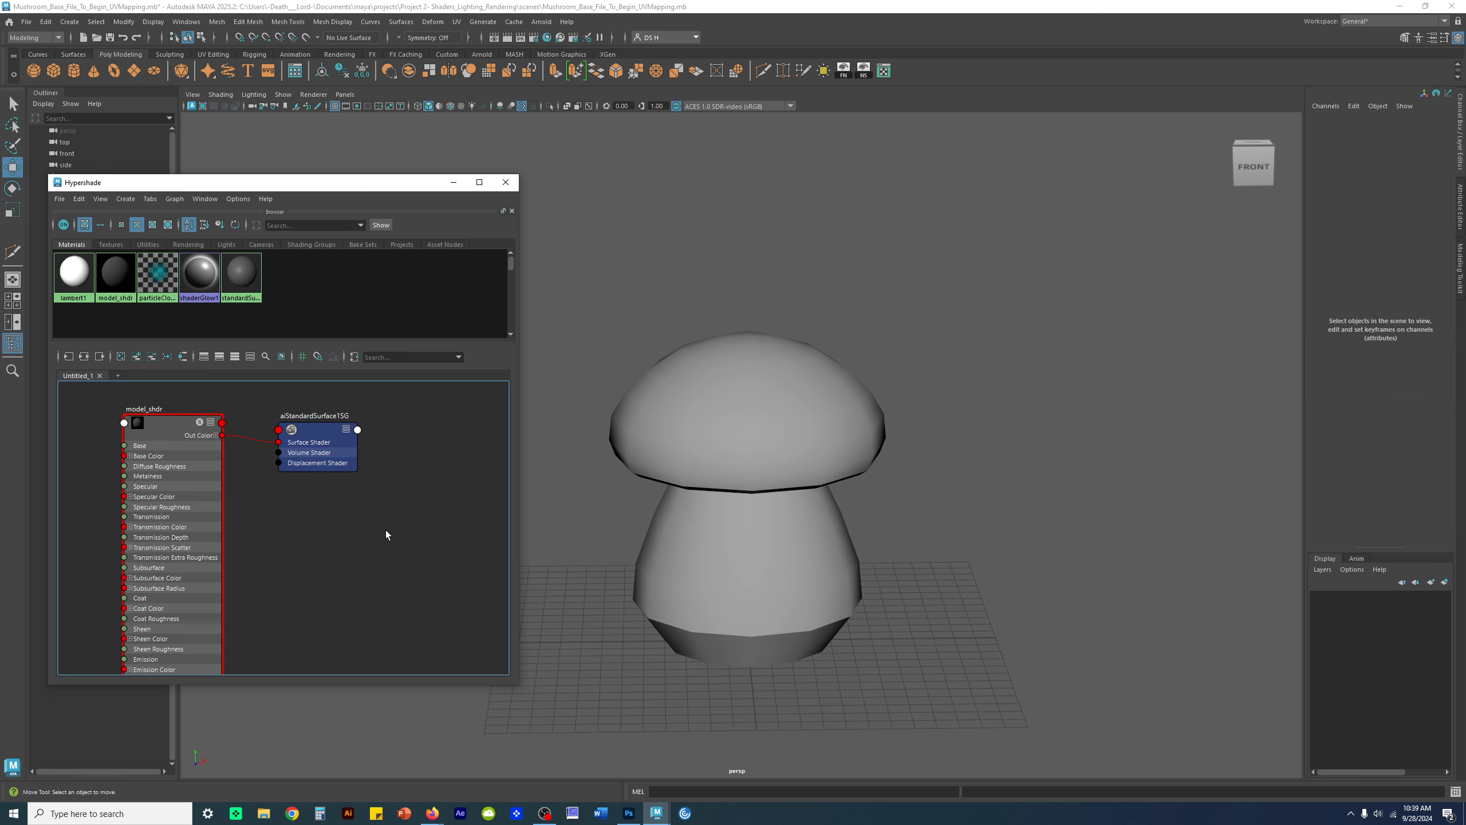
- Show the attributes of the model_shdr material and turn on wireframe on shaded display in the viewport
mouse_move(163, 423)
mouse_down()
mouse_move(159, 403)
mouse_move(171, 413)
mouse_up()
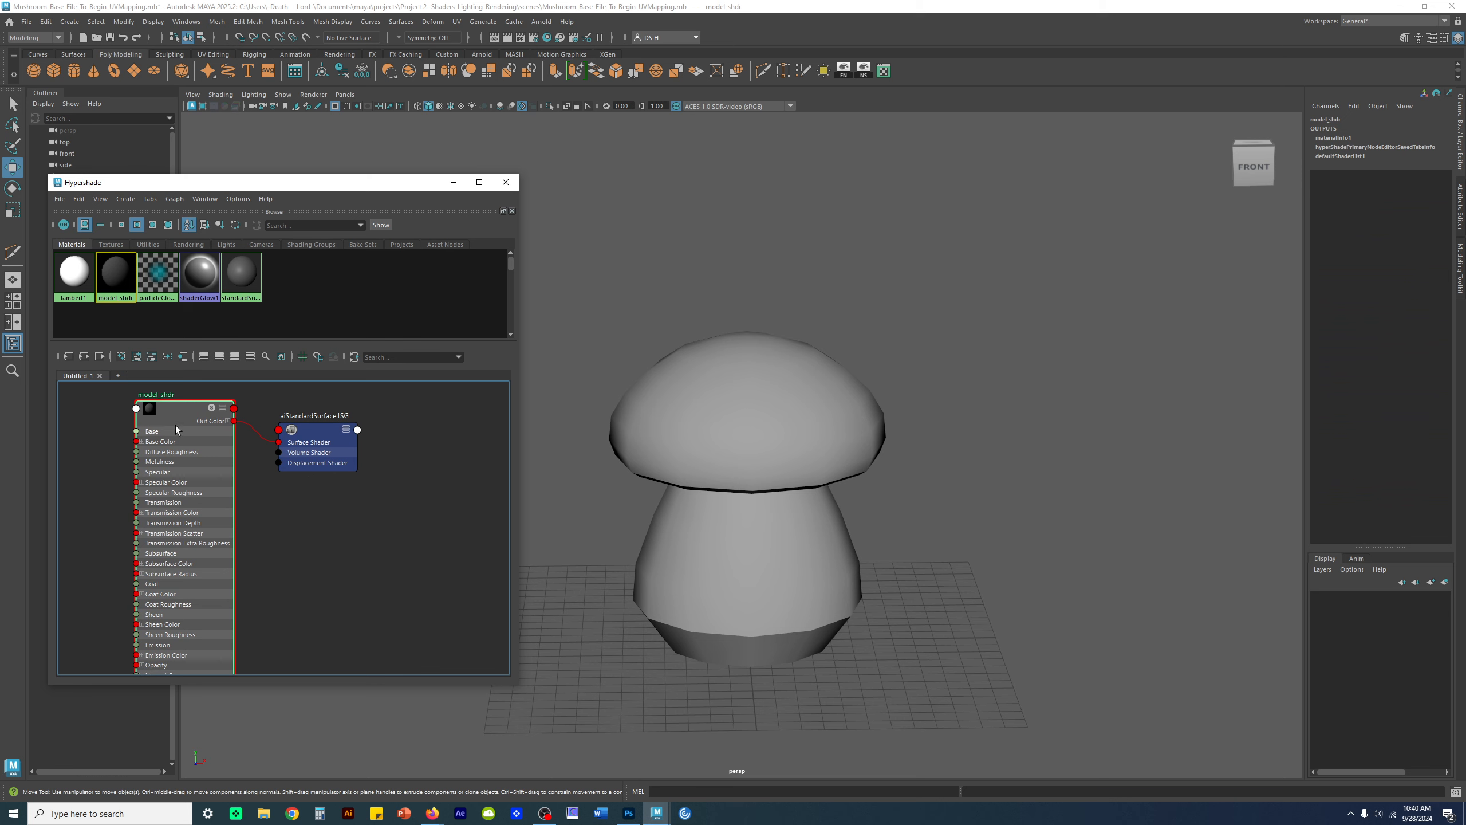
scroll(410, 512, down, 2)
click(1463, 211)
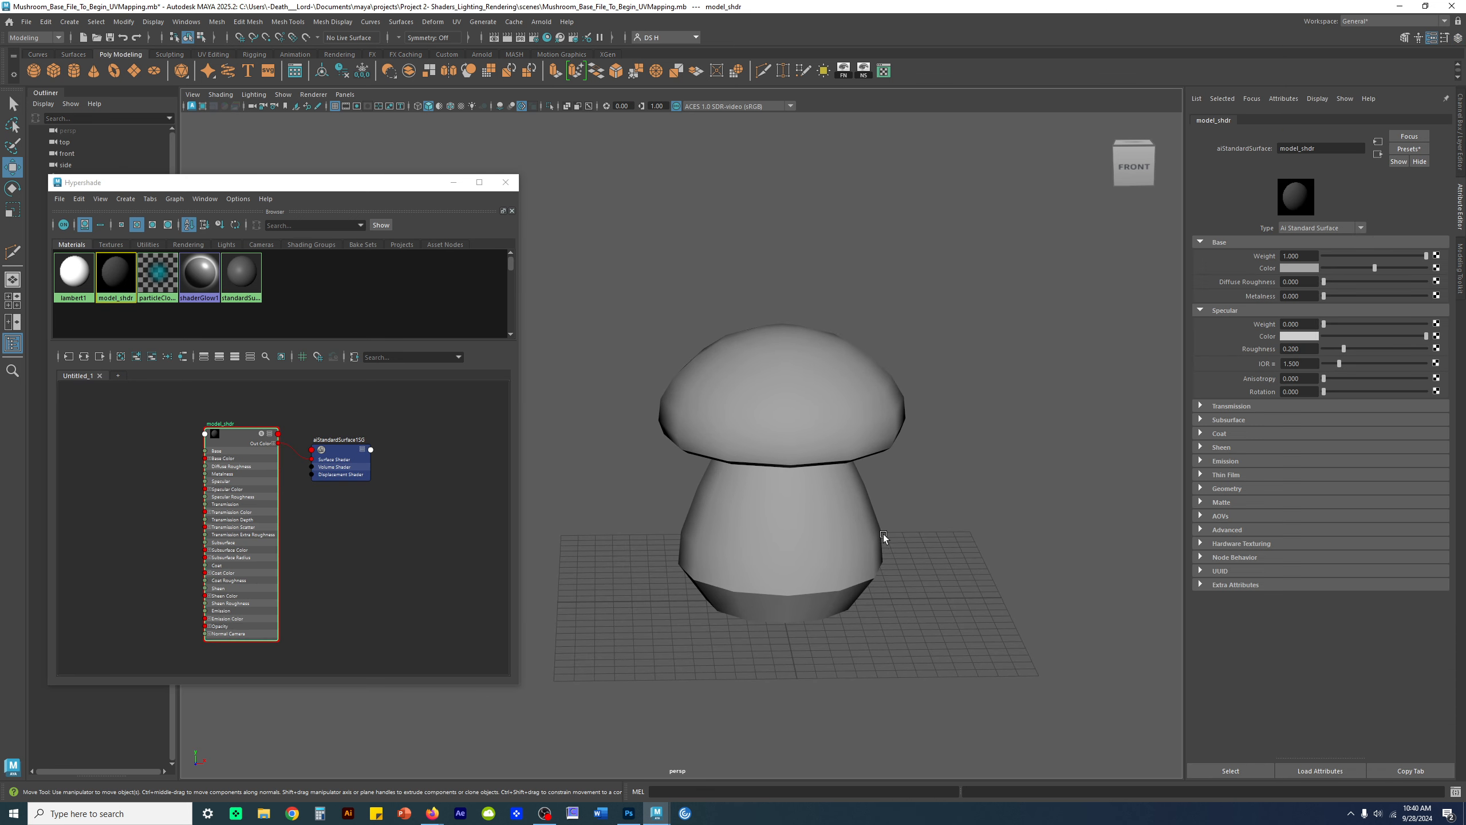
key(alt+5)
mouse_move(258, 456)
mouse_down()
mouse_move(226, 456)
mouse_move(239, 455)
mouse_up()
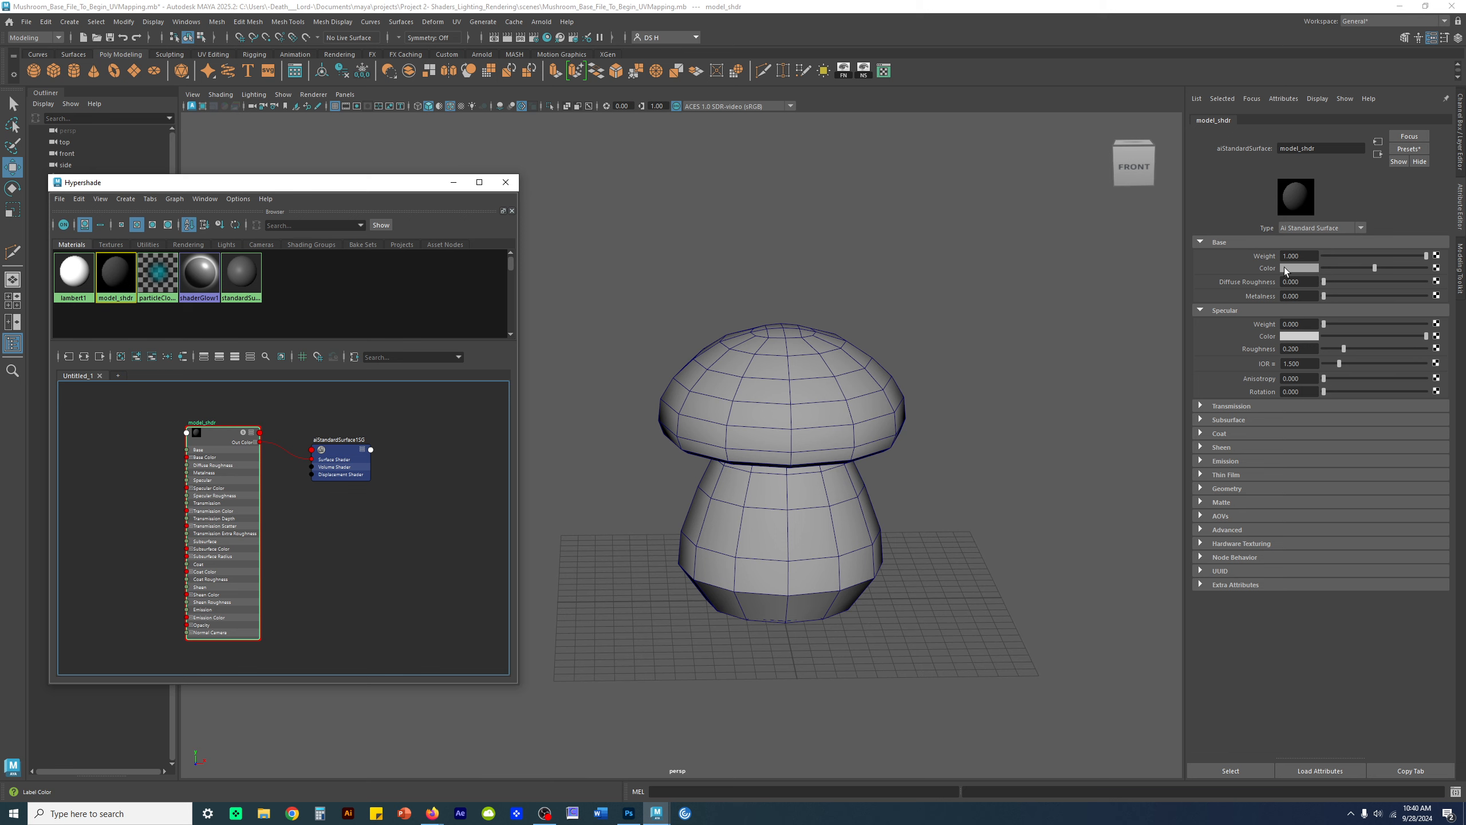
- Connect a File texture node to the base color of model_shdr and arrange the nodes
click(1436, 268)
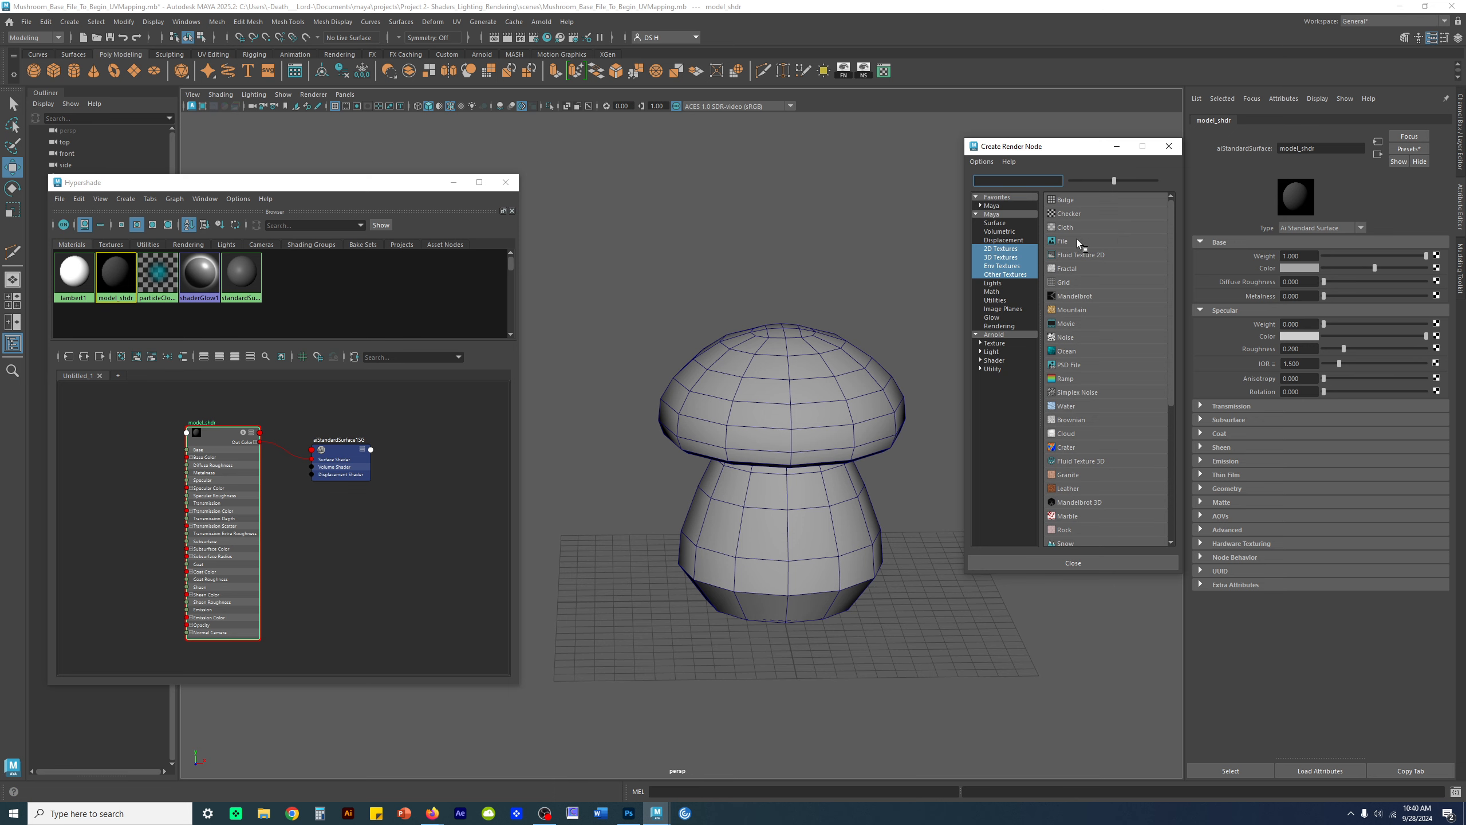
click(1062, 241)
click(228, 434)
drag(227, 434, 217, 436)
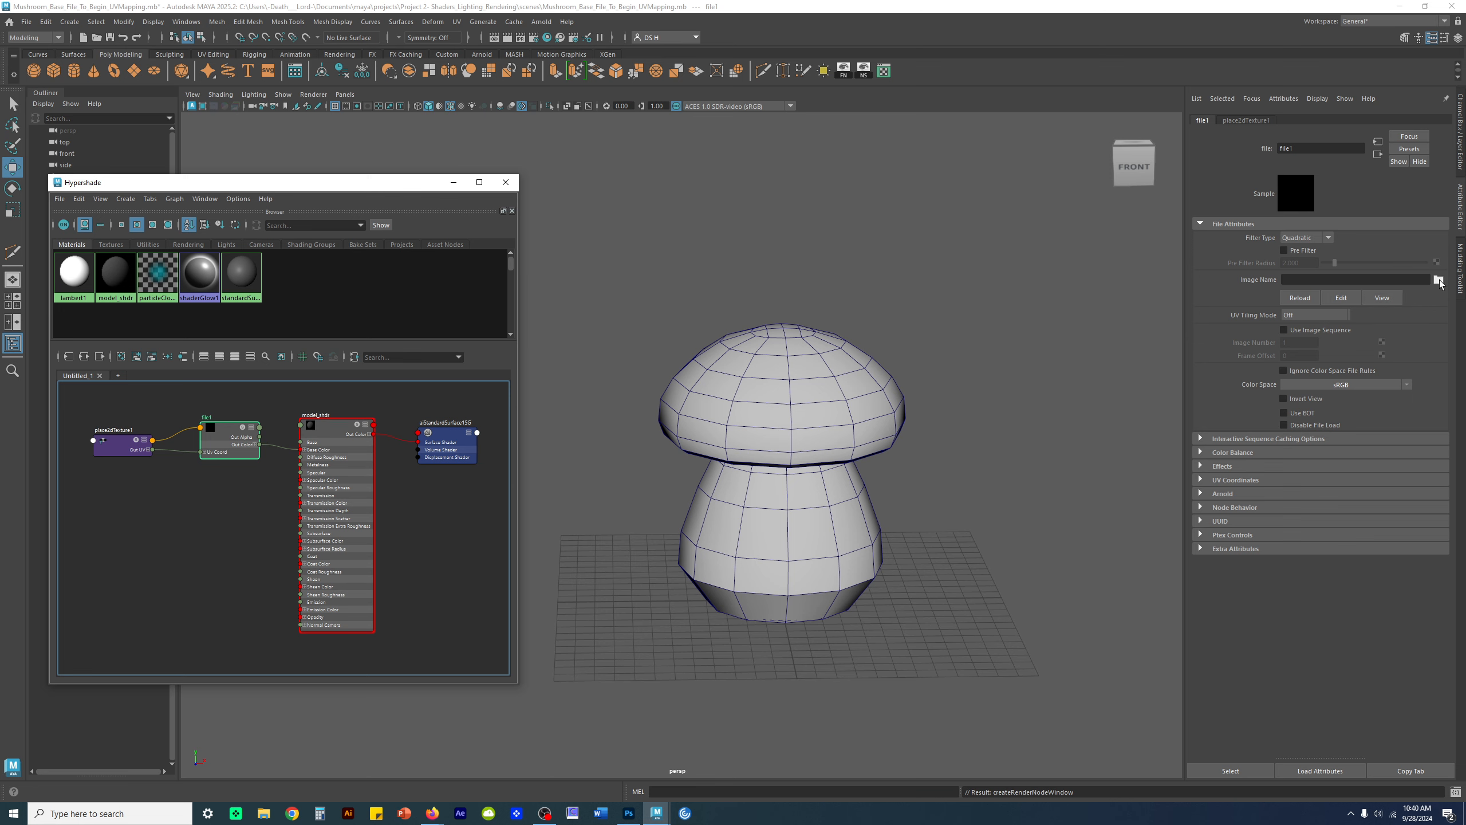
- Load UV_Texture_Pattern.jpg from the sourceimages folder as the file texture's image
click(1439, 280)
drag(559, 98, 413, 122)
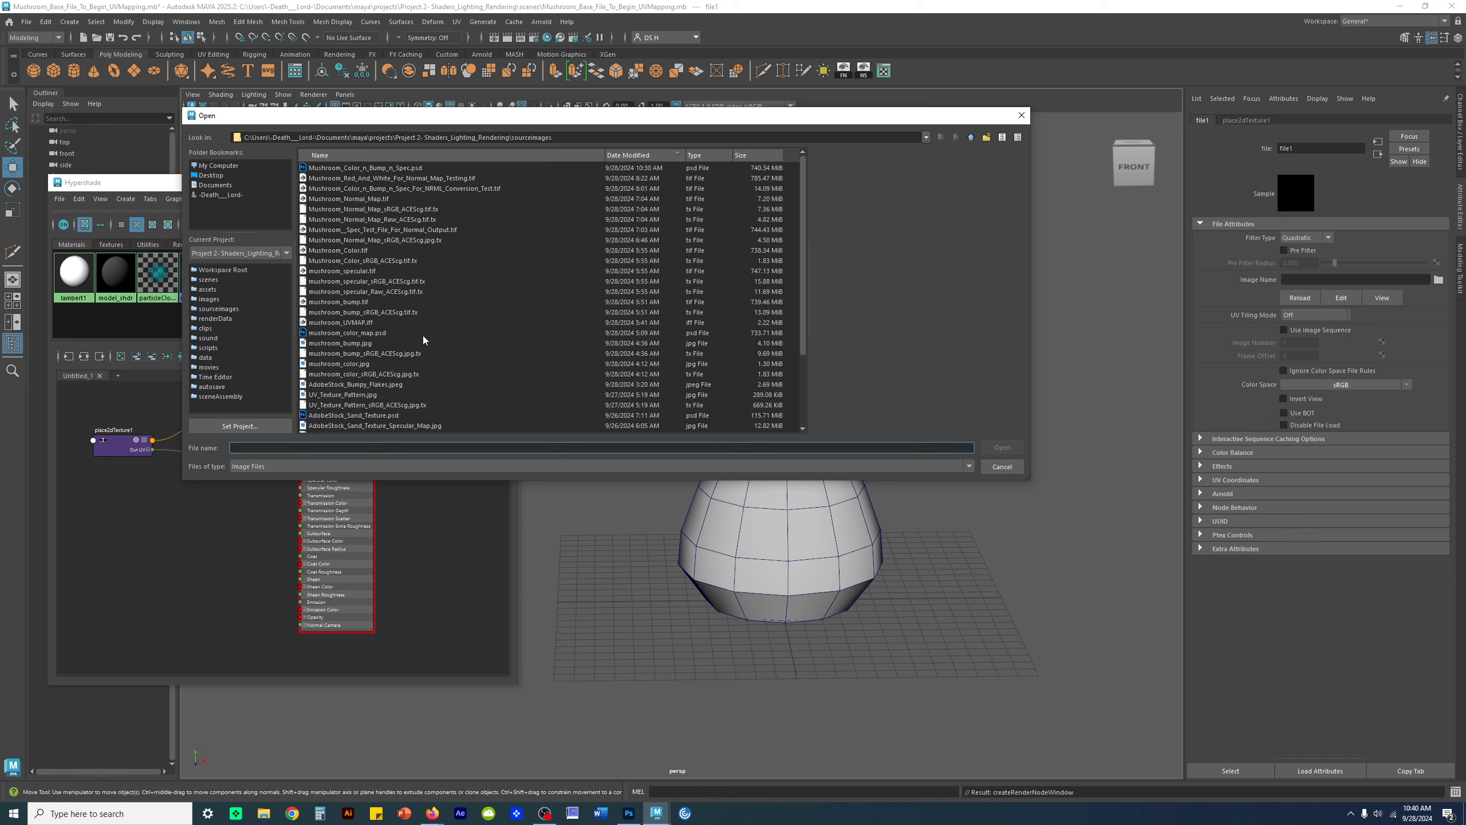
scroll(425, 340, down, 3)
drag(402, 484, 462, 604)
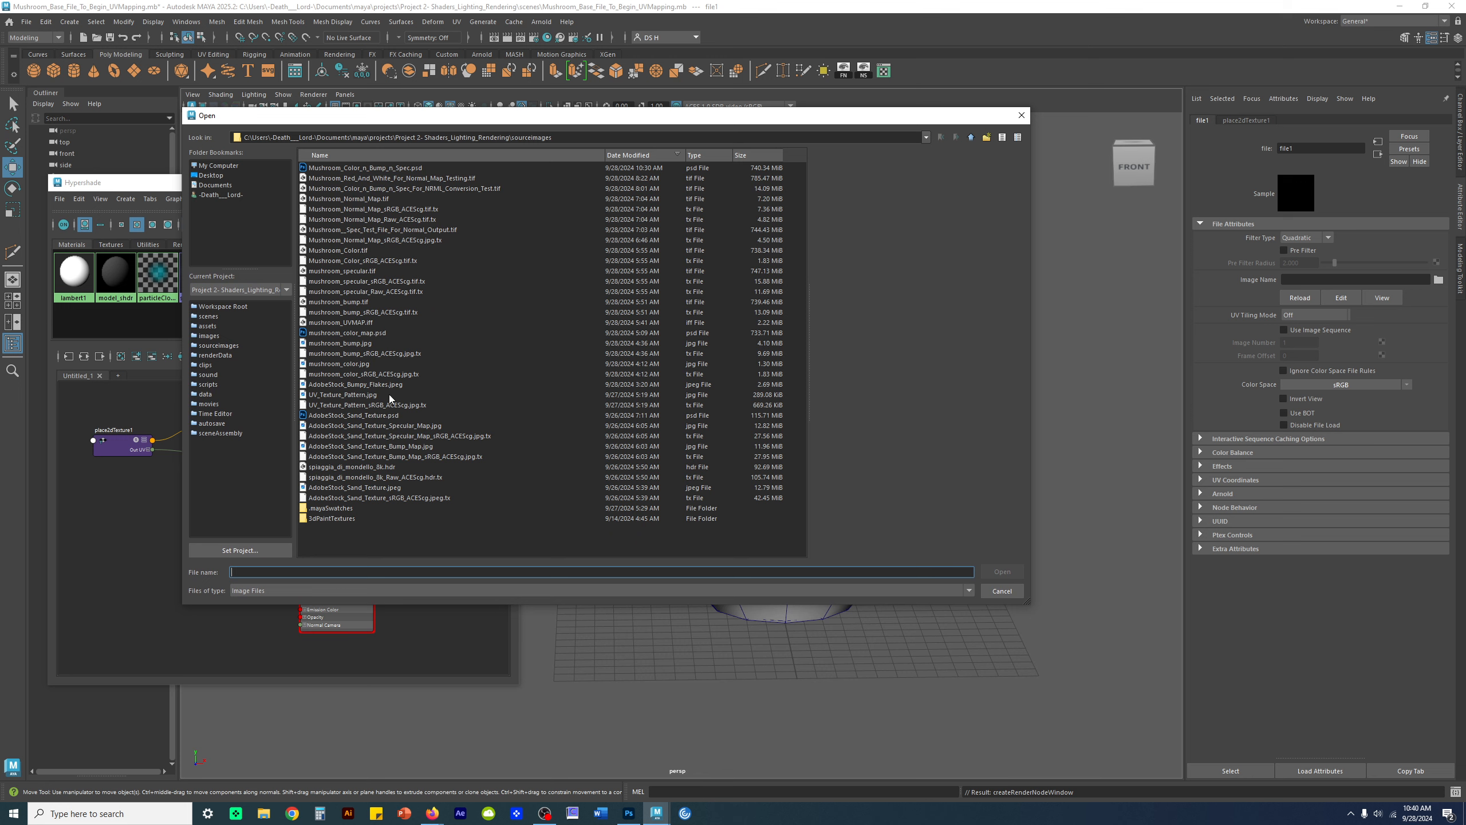
click(364, 396)
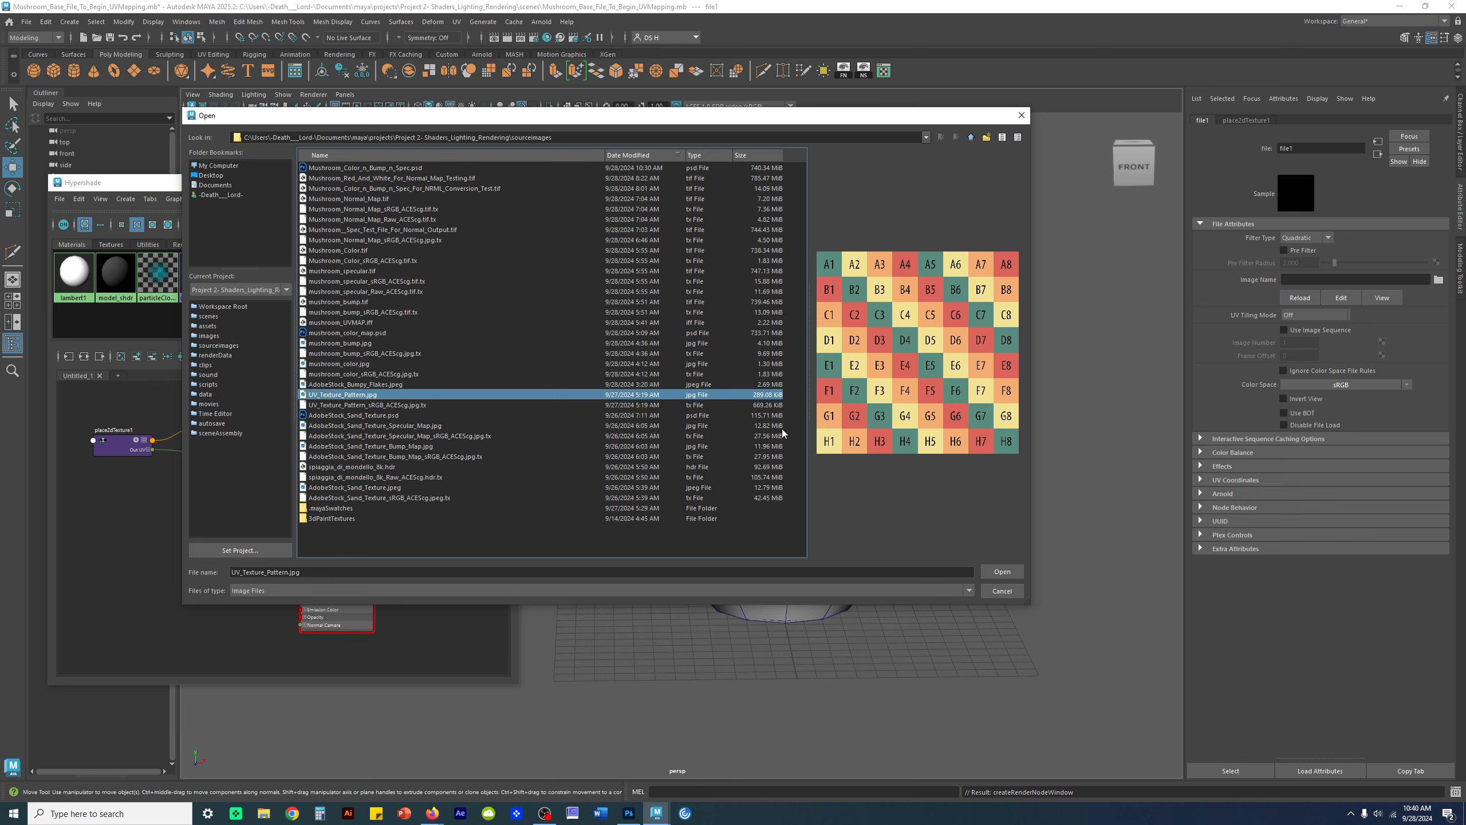
click(1002, 571)
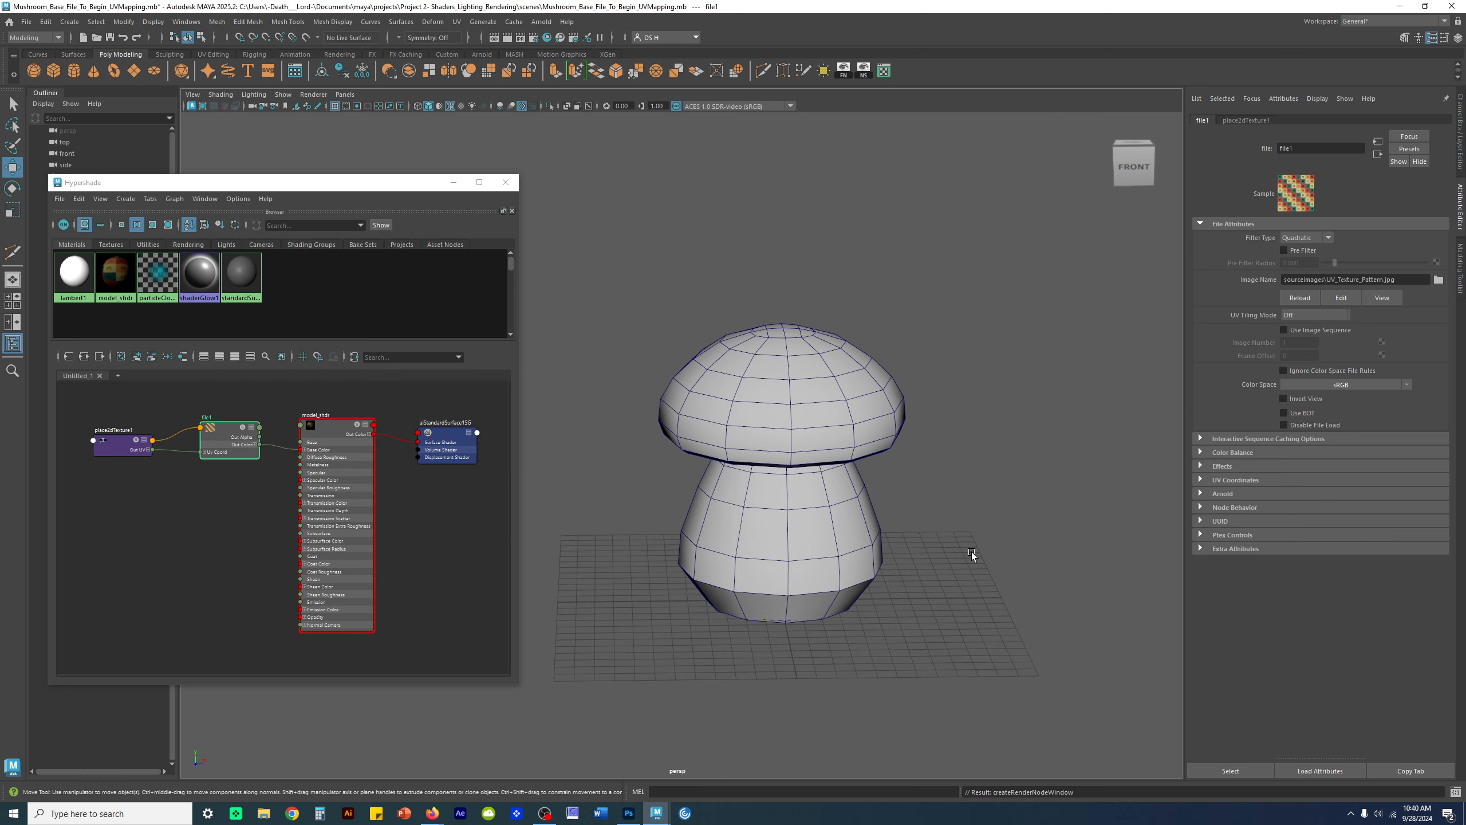
- Turn on textured display in the viewport and examine the pattern on the mushroom from above
alt+drag(926, 495, 902, 491)
click(834, 445)
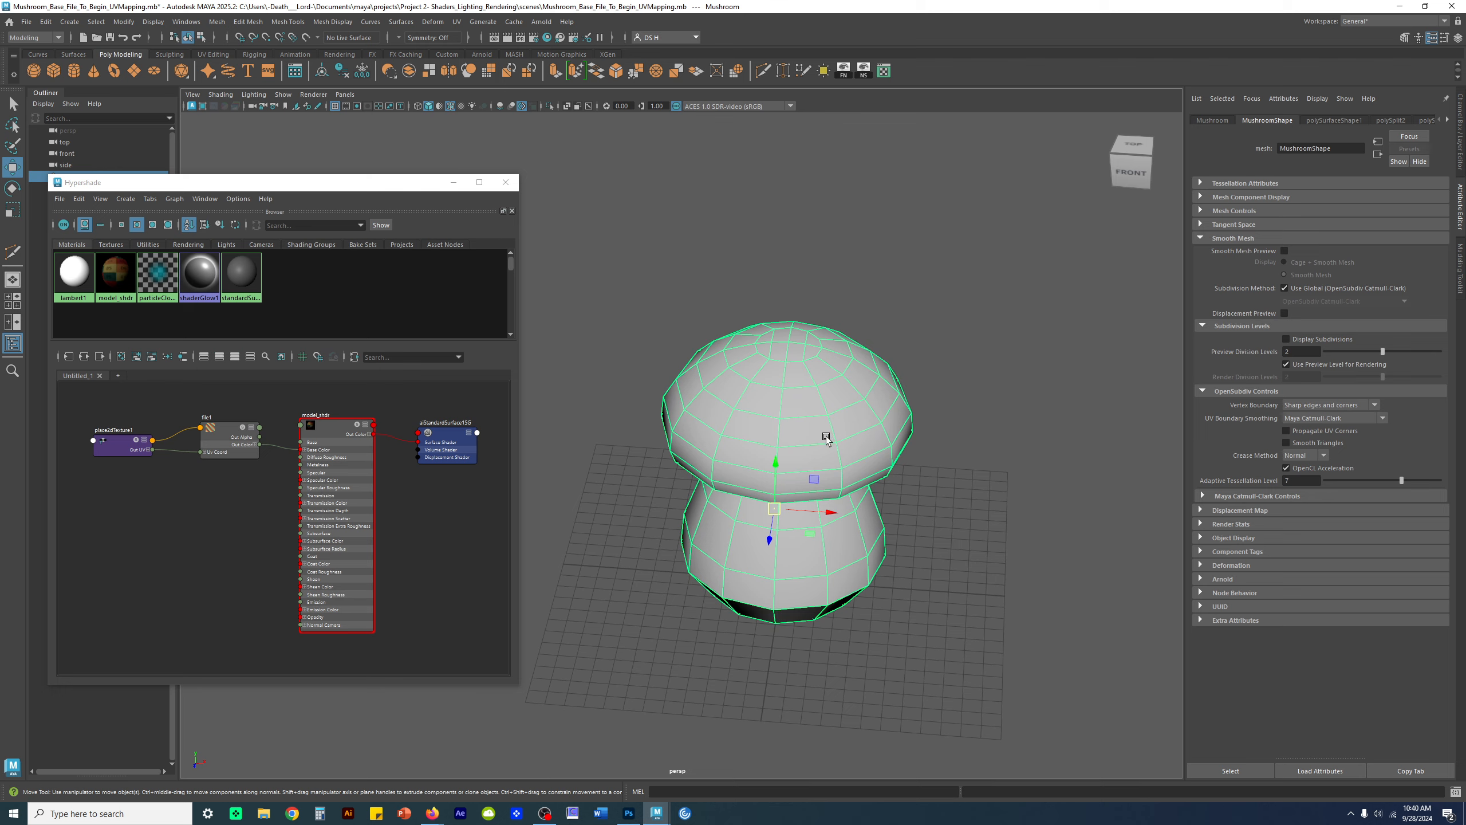
key(6)
click(939, 521)
mouse_move(939, 521)
alt+mouse_down()
mouse_move(939, 497)
mouse_move(981, 479)
mouse_move(998, 440)
mouse_move(843, 481)
mouse_move(918, 464)
mouse_move(934, 530)
mouse_move(948, 523)
mouse_move(936, 514)
alt+mouse_up()
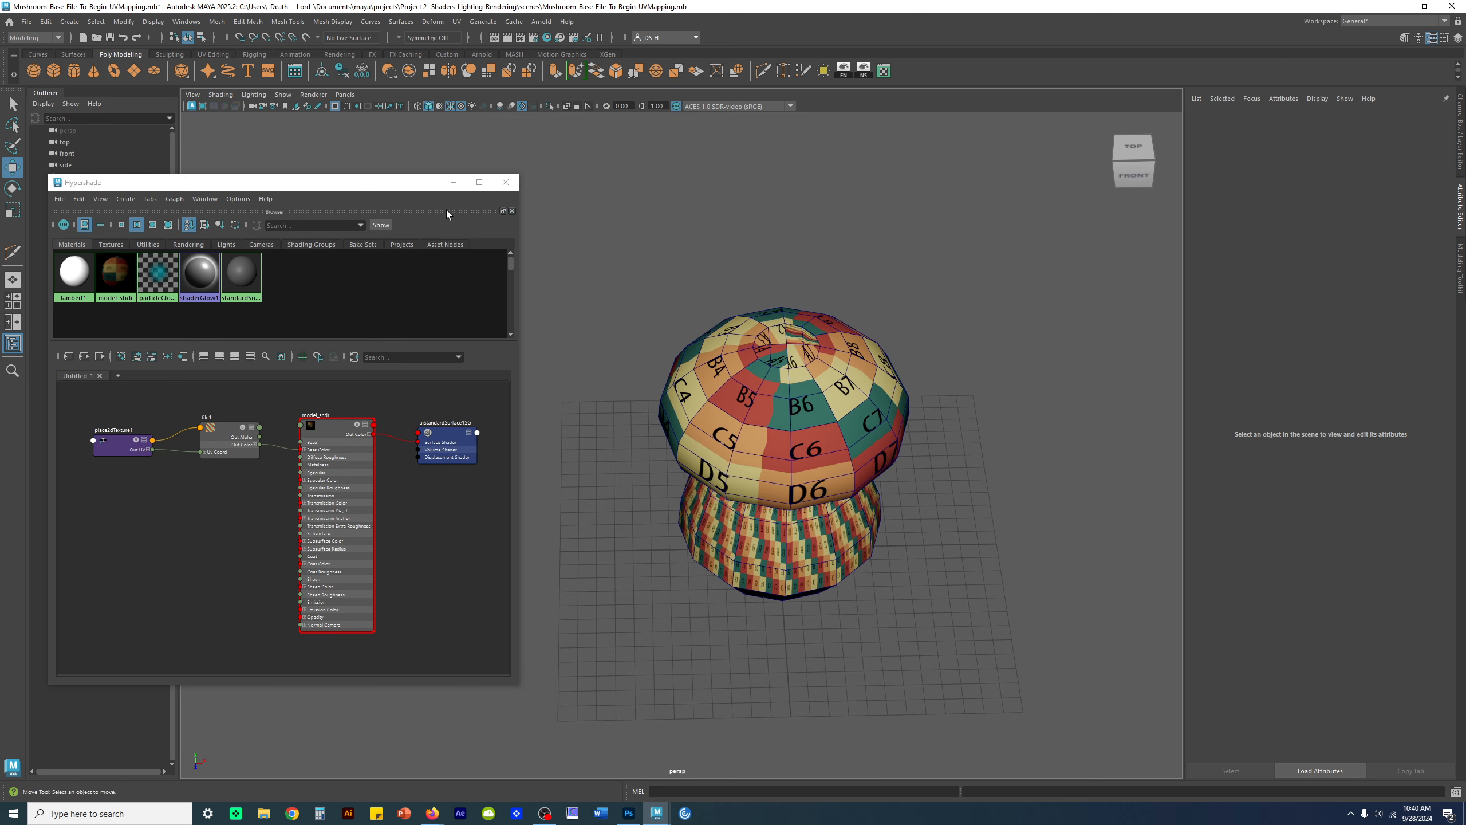
- Minimize the Hypershade, select the mushroom and open the UV Editor
click(338, 428)
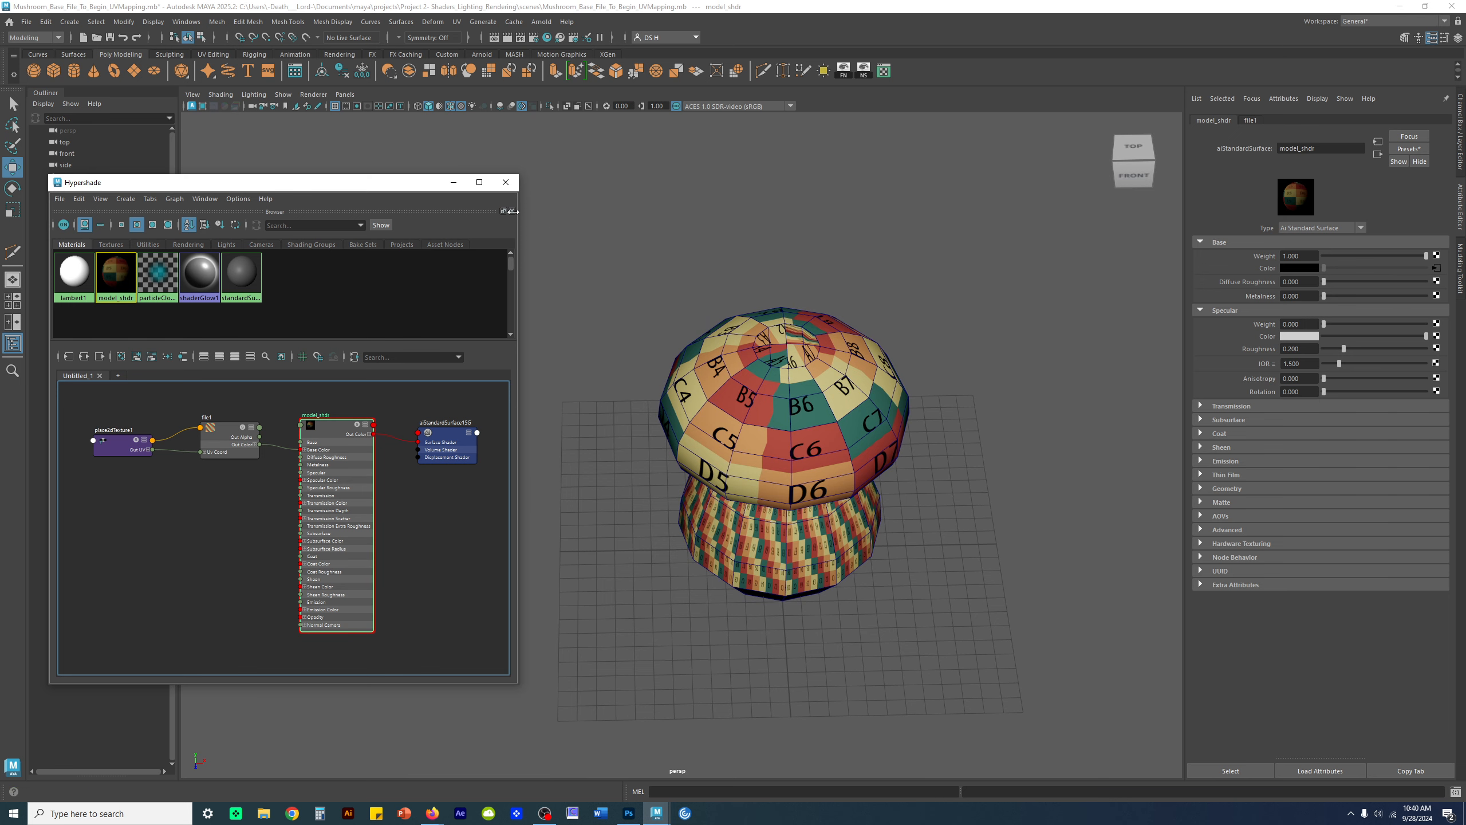
click(457, 184)
alt+drag(606, 352, 612, 300)
alt+middle_drag(612, 300, 528, 307)
scroll(695, 379, up, 3)
click(695, 379)
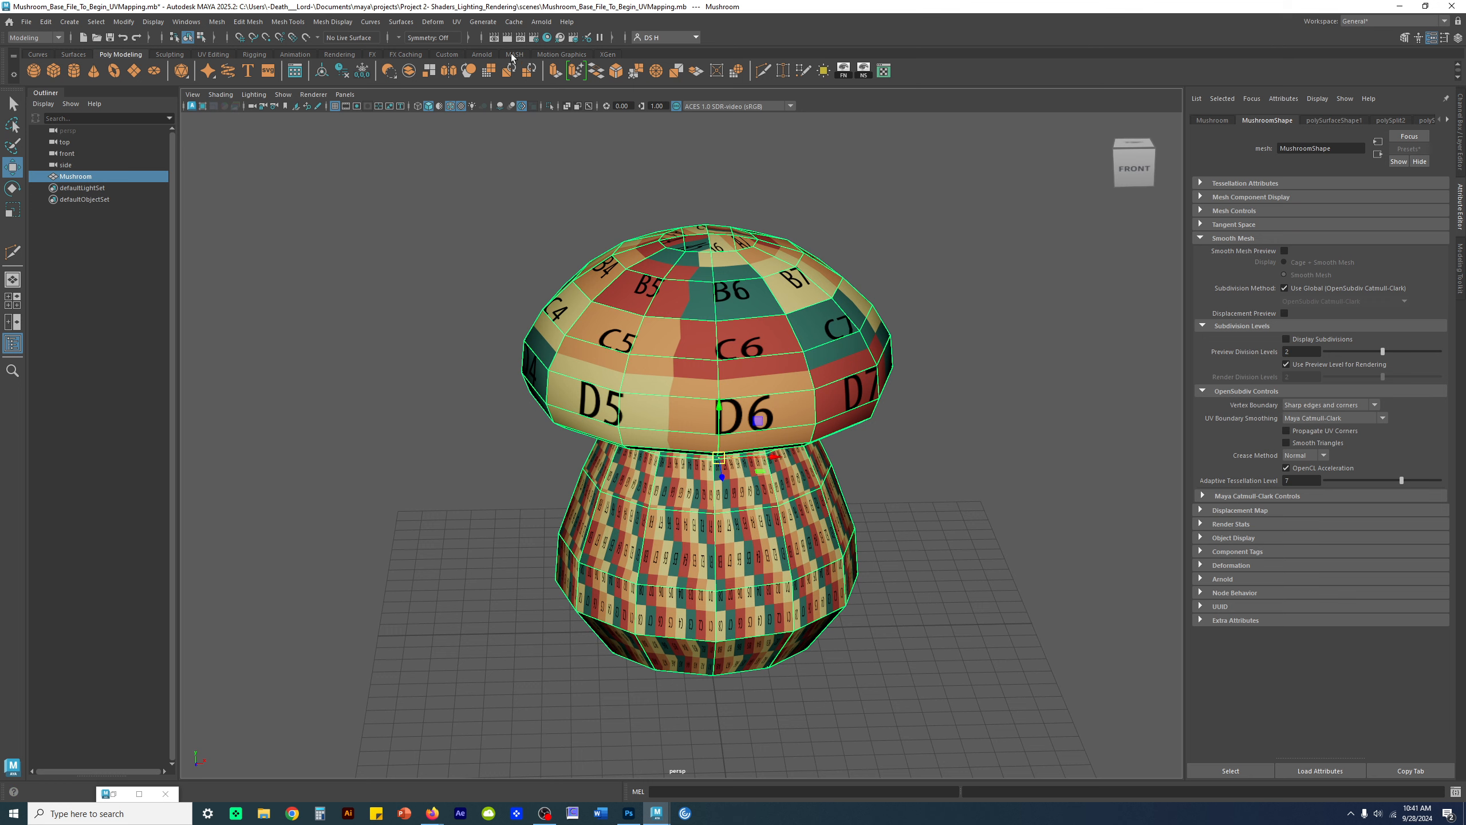
click(456, 22)
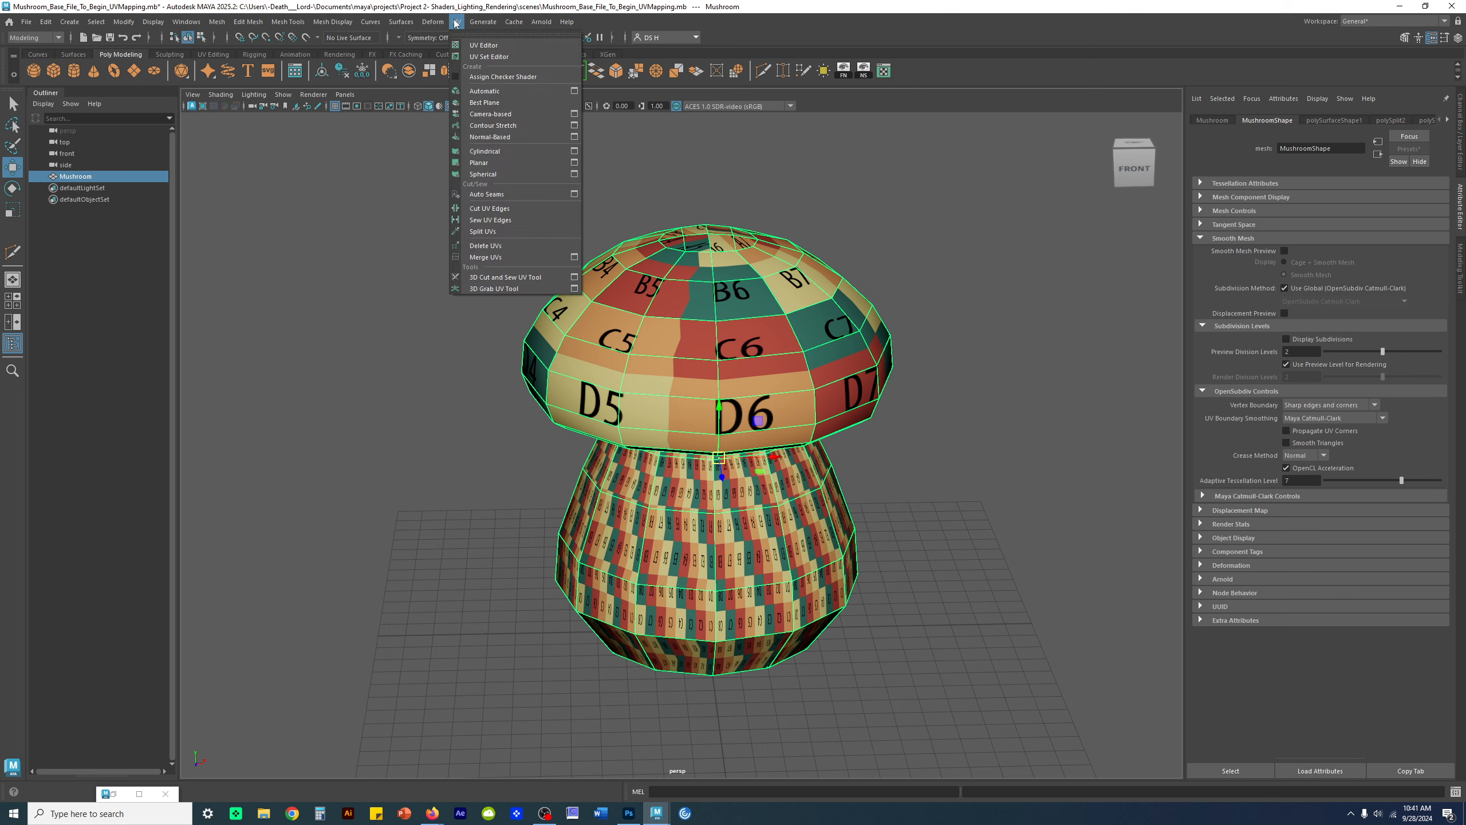
click(478, 46)
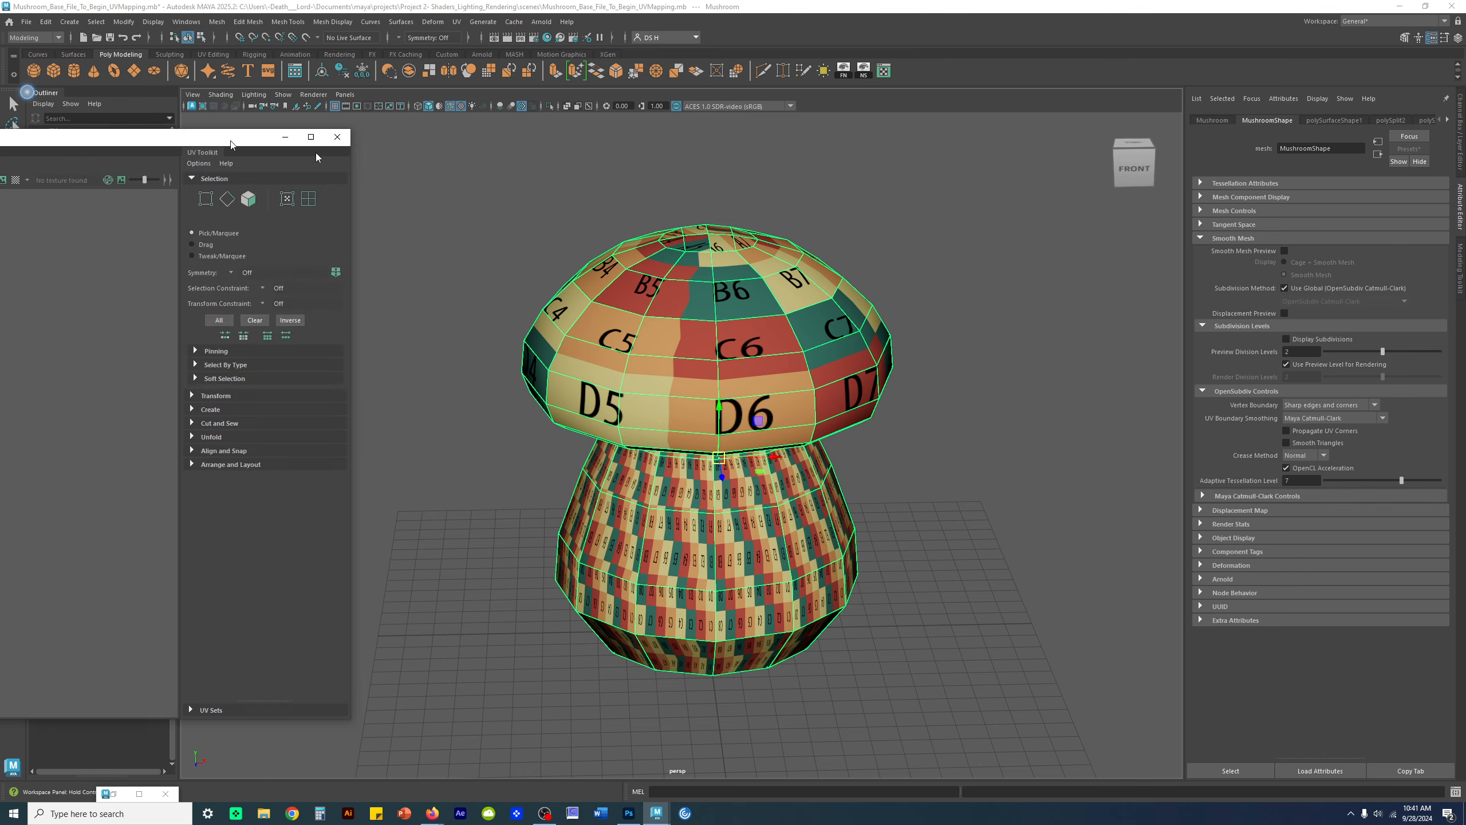
- Dock the UV Editor and its UV Toolkit between the Outliner and the 3D viewport
drag(116, 138, 536, 203)
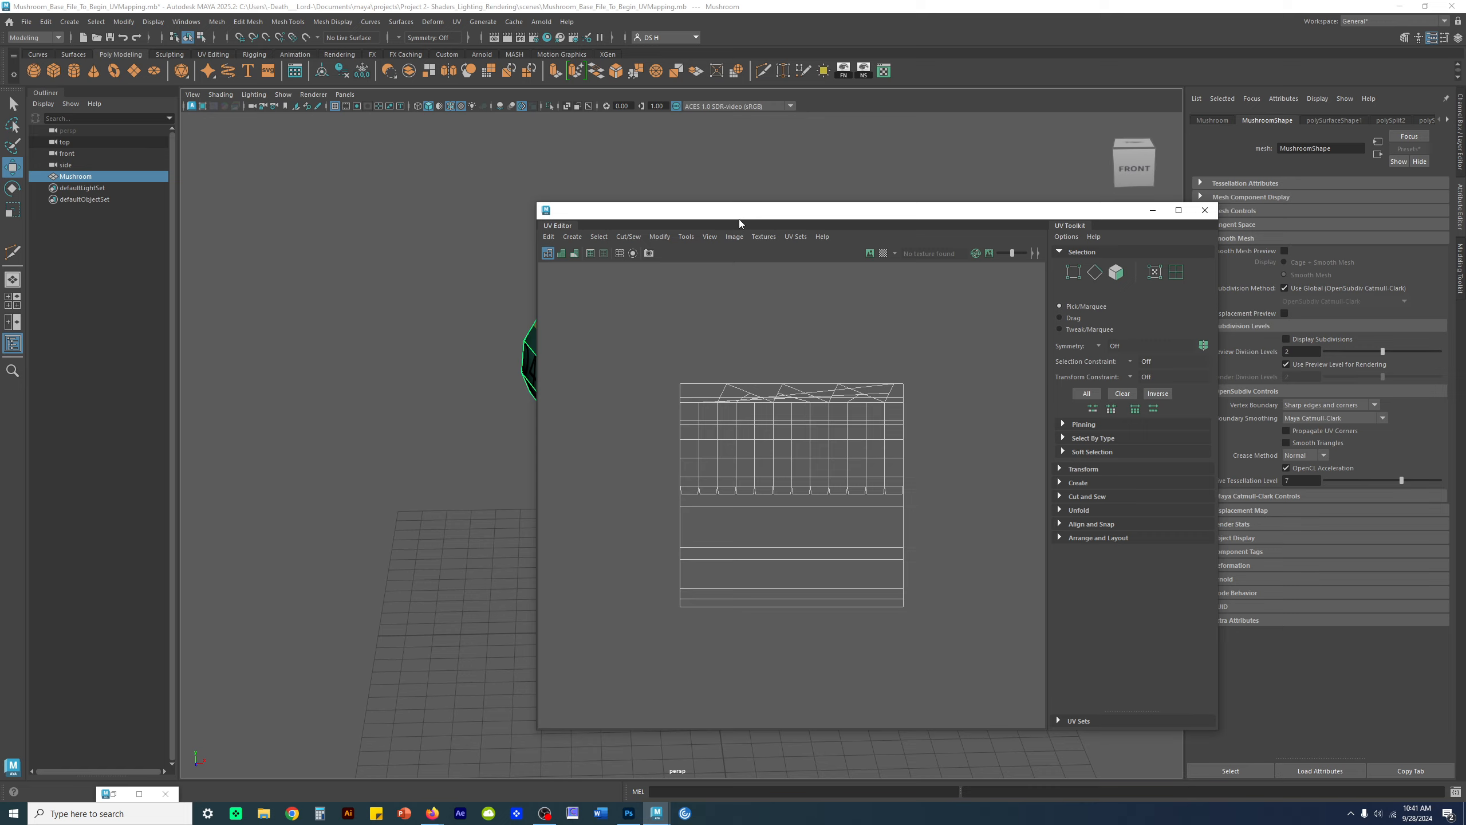
drag(741, 223, 851, 111)
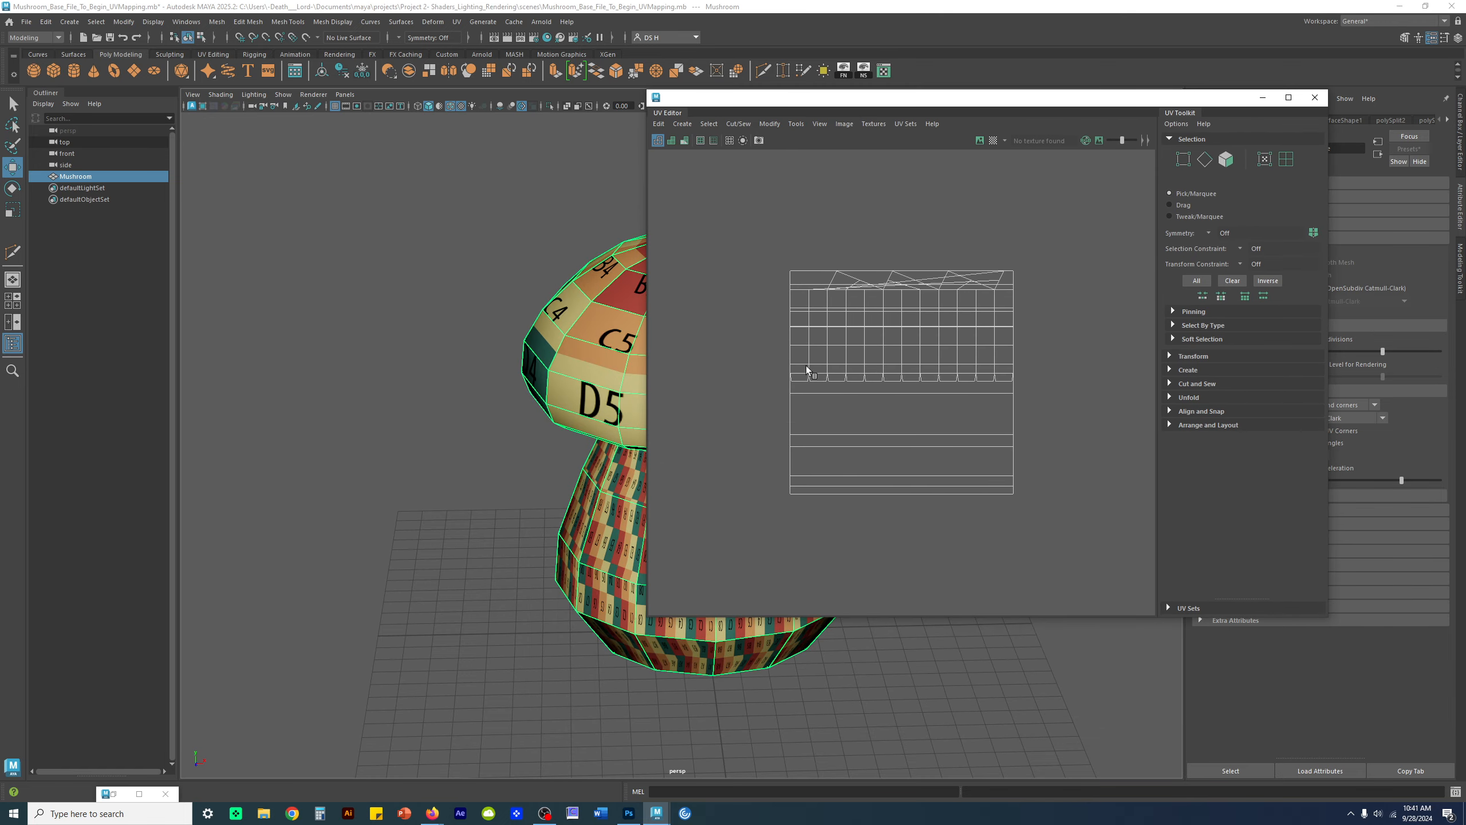
scroll(858, 332, up, 2)
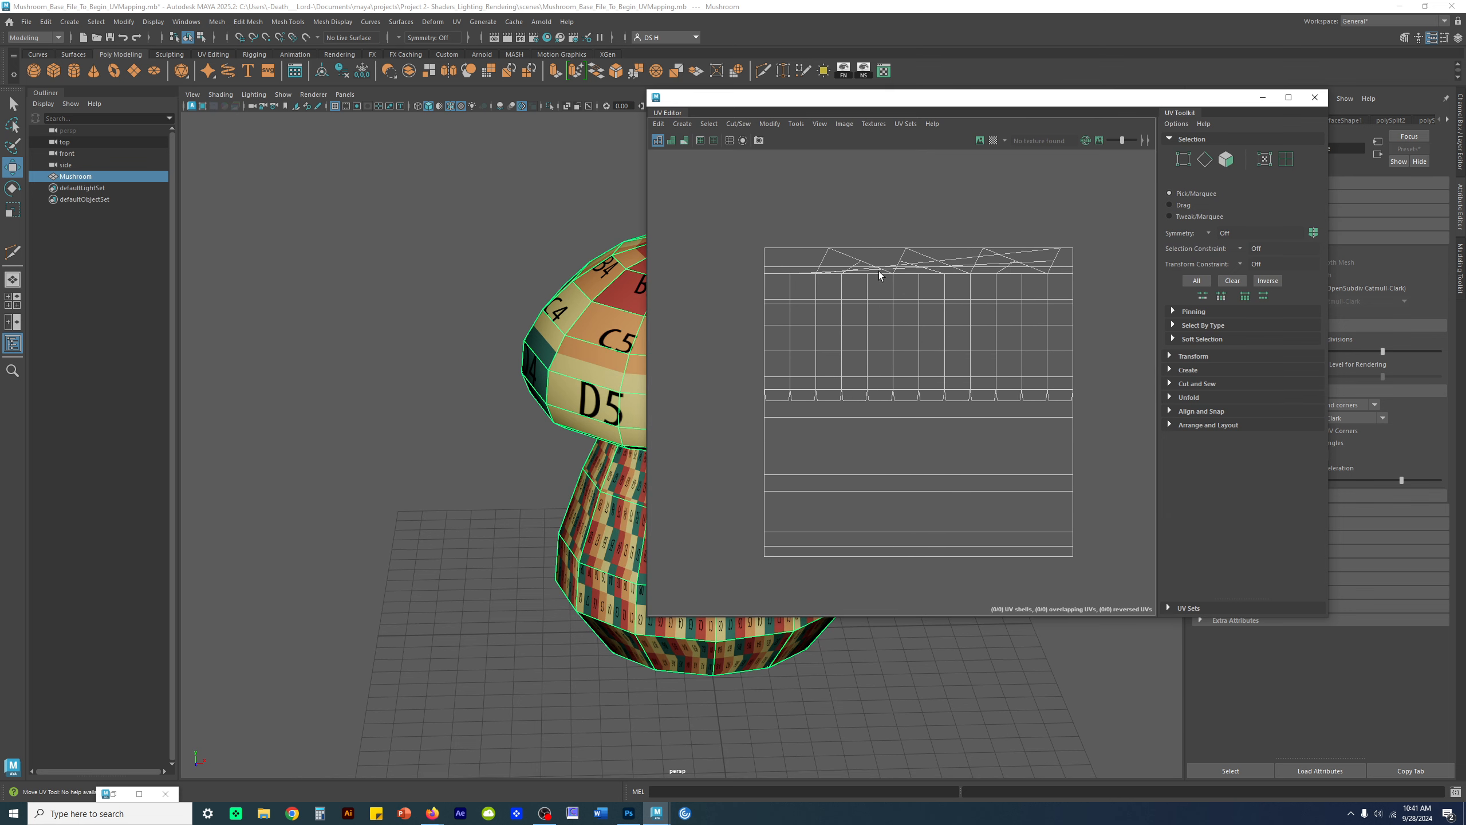
drag(911, 102, 178, 214)
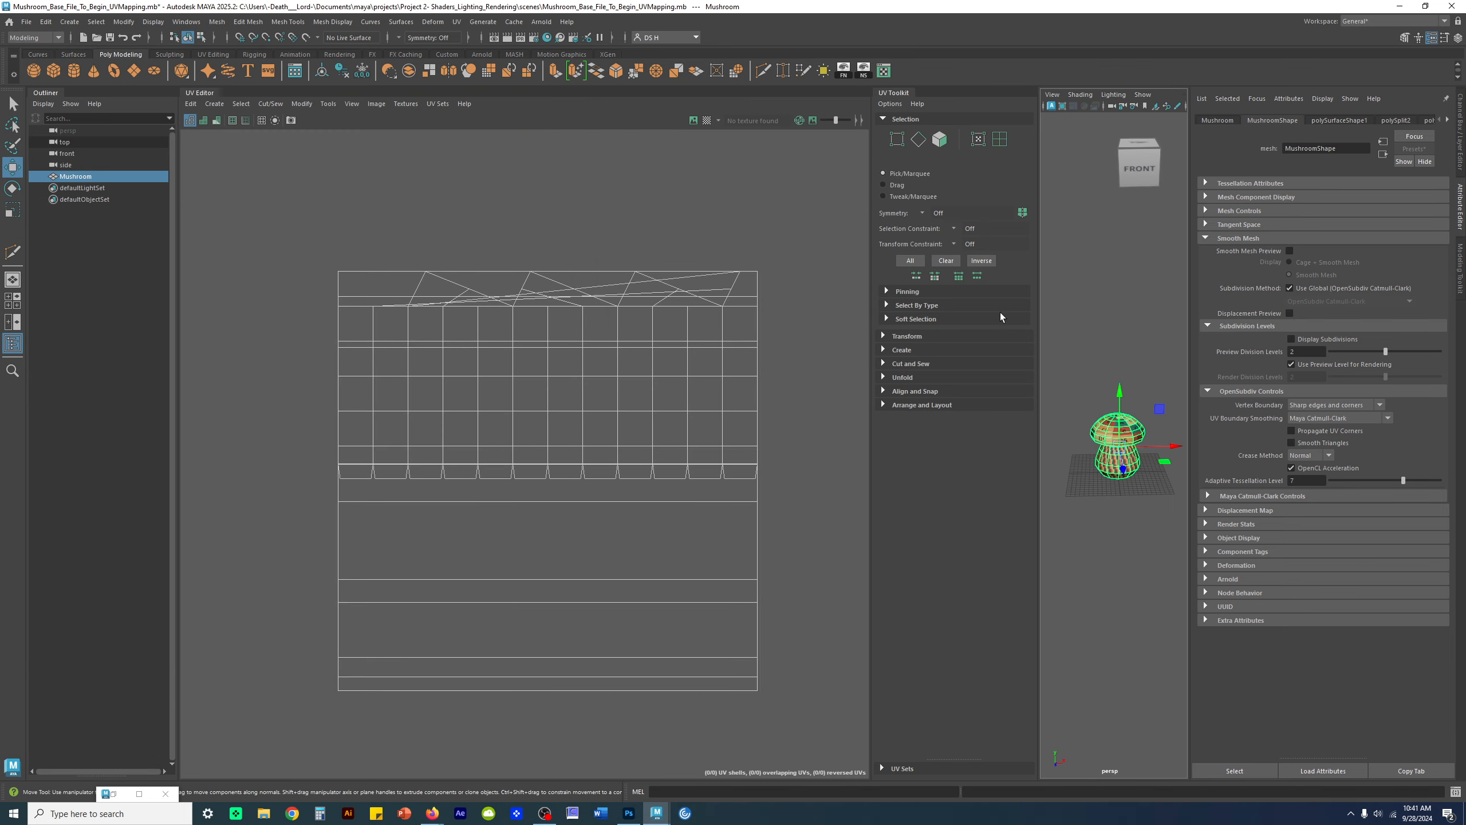
- Collapse the Outliner and resize the docked UV Editor so the UV layout and the mushroom share the workspace
drag(874, 275, 510, 274)
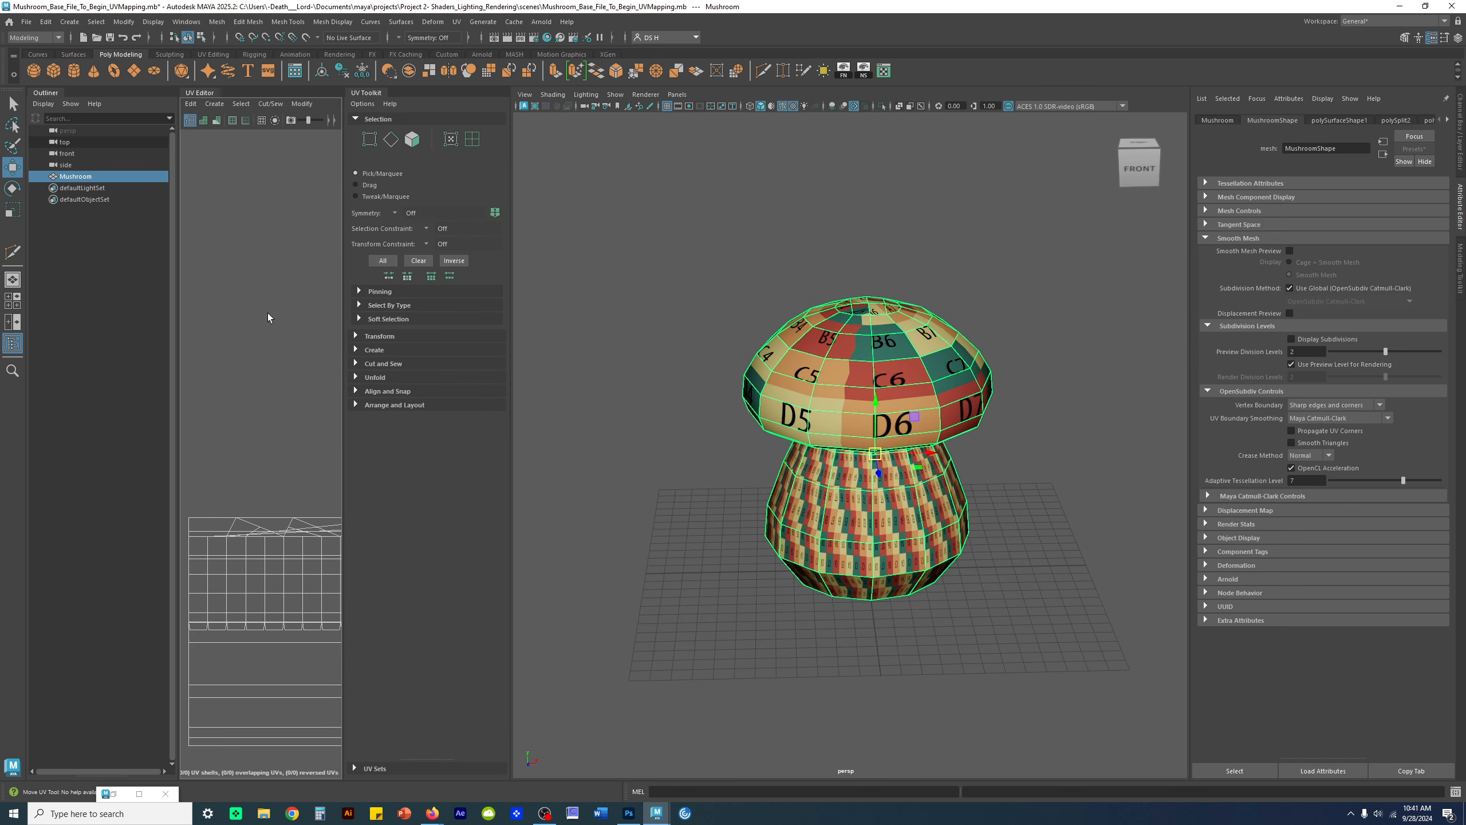
click(40, 94)
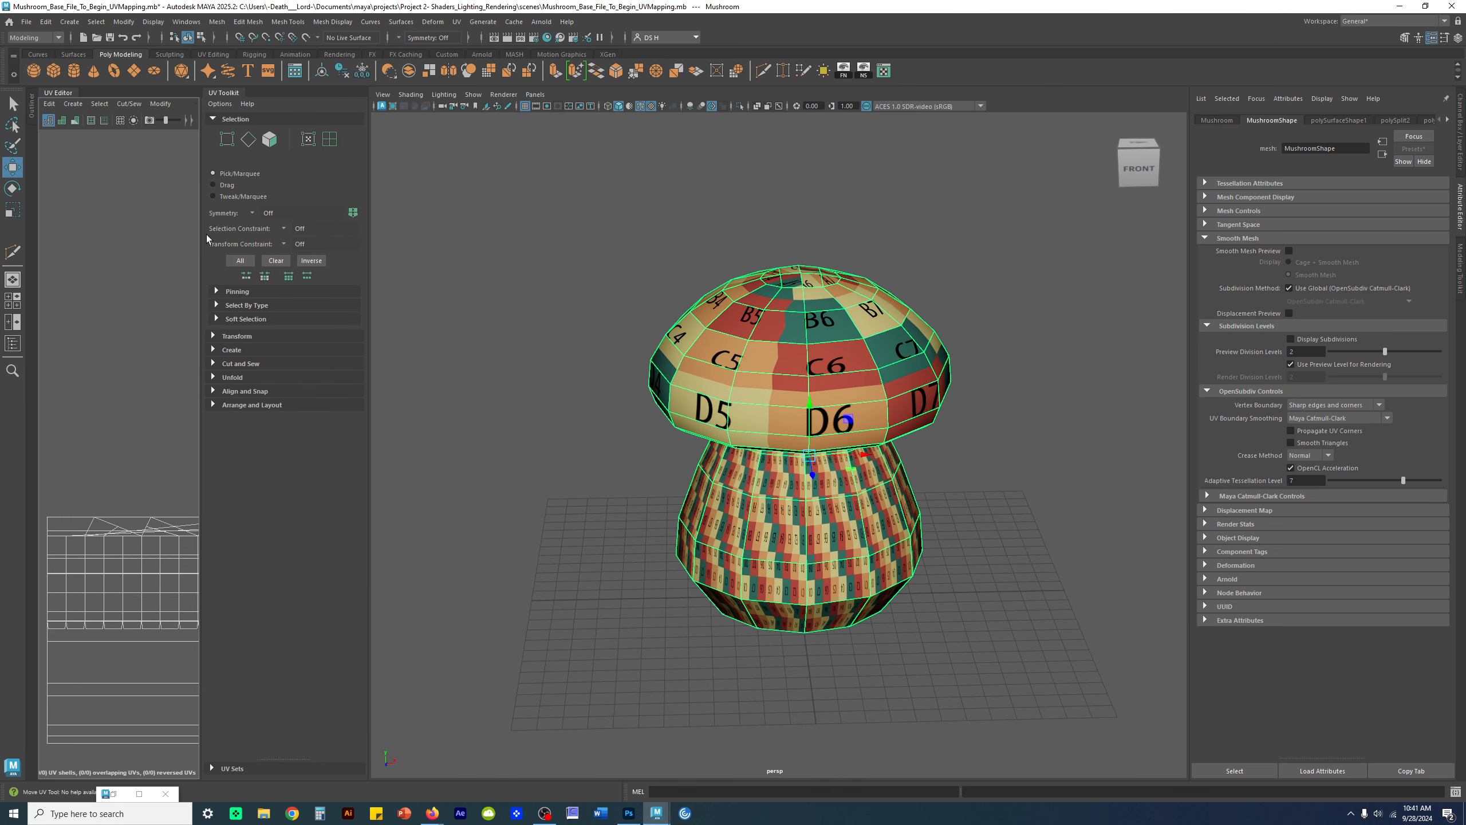
drag(201, 334, 350, 340)
scroll(245, 268, down, 5)
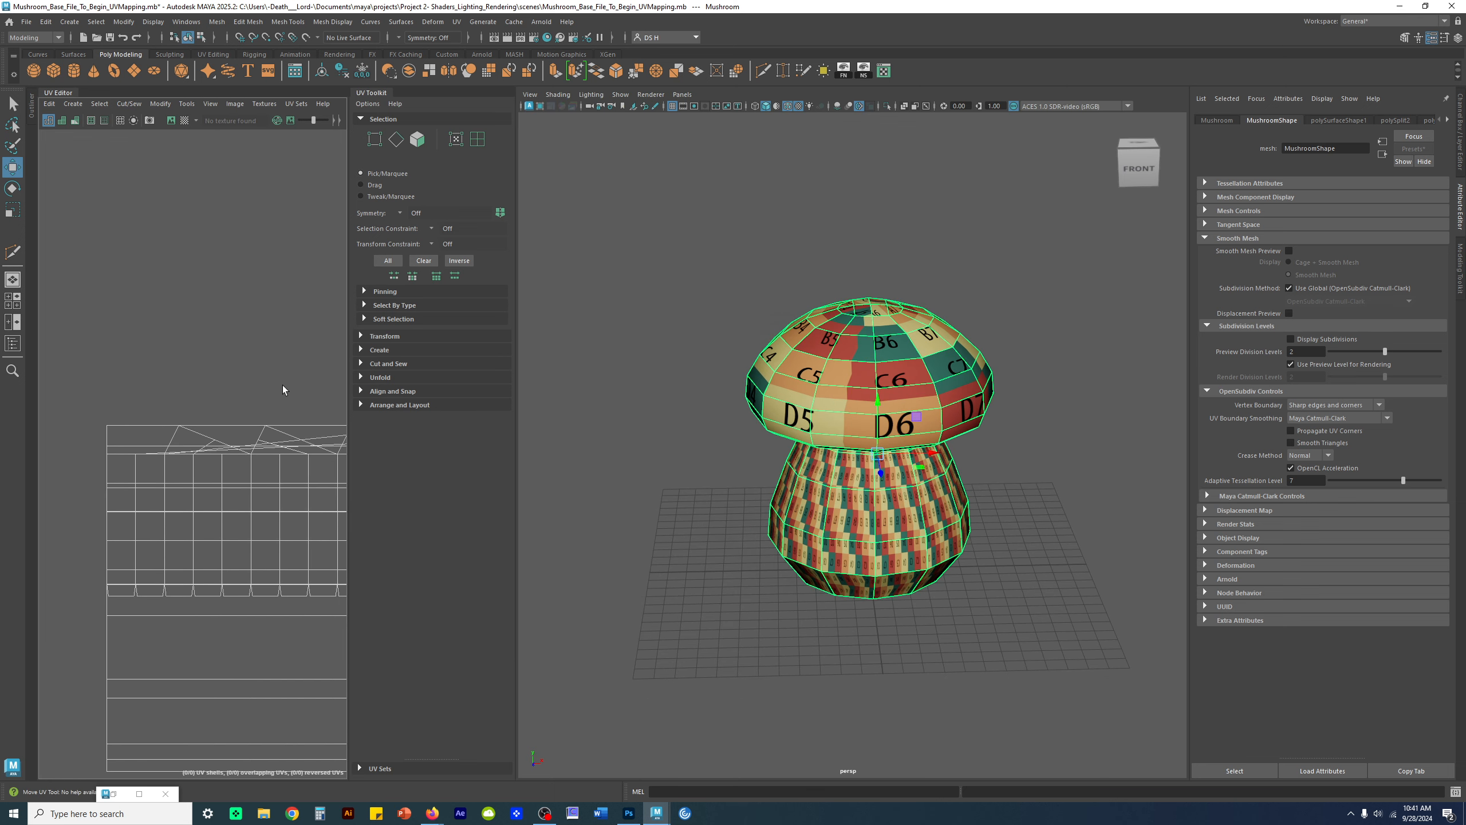
drag(348, 333, 496, 336)
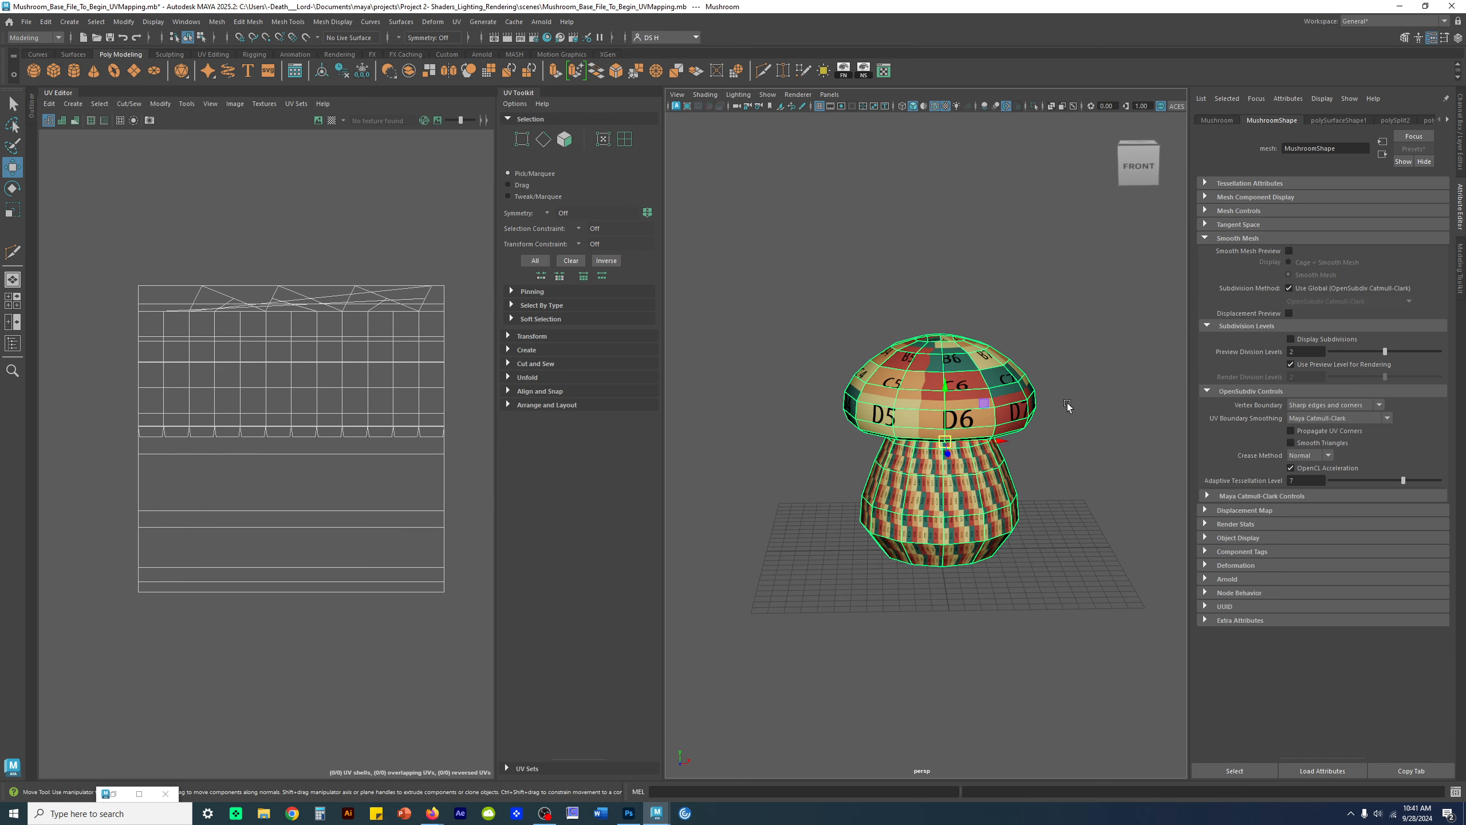
- Replace the Attribute Editor with the Channel Box, reframe both views and turn on the UV Editor's grid
click(1462, 138)
scroll(1100, 377, up, 5)
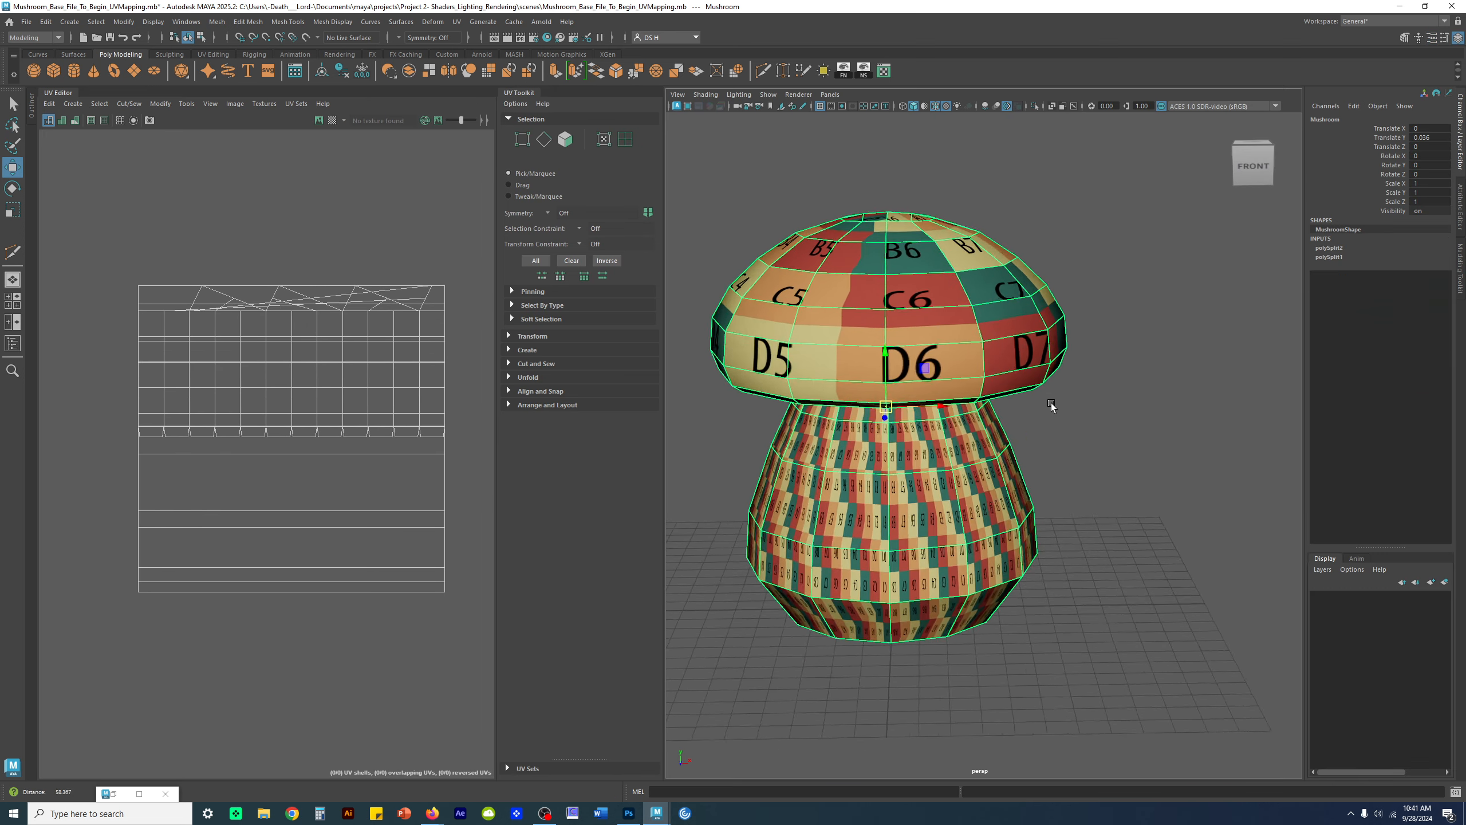
alt+middle_drag(1065, 400, 1048, 394)
alt+middle_drag(385, 388, 342, 397)
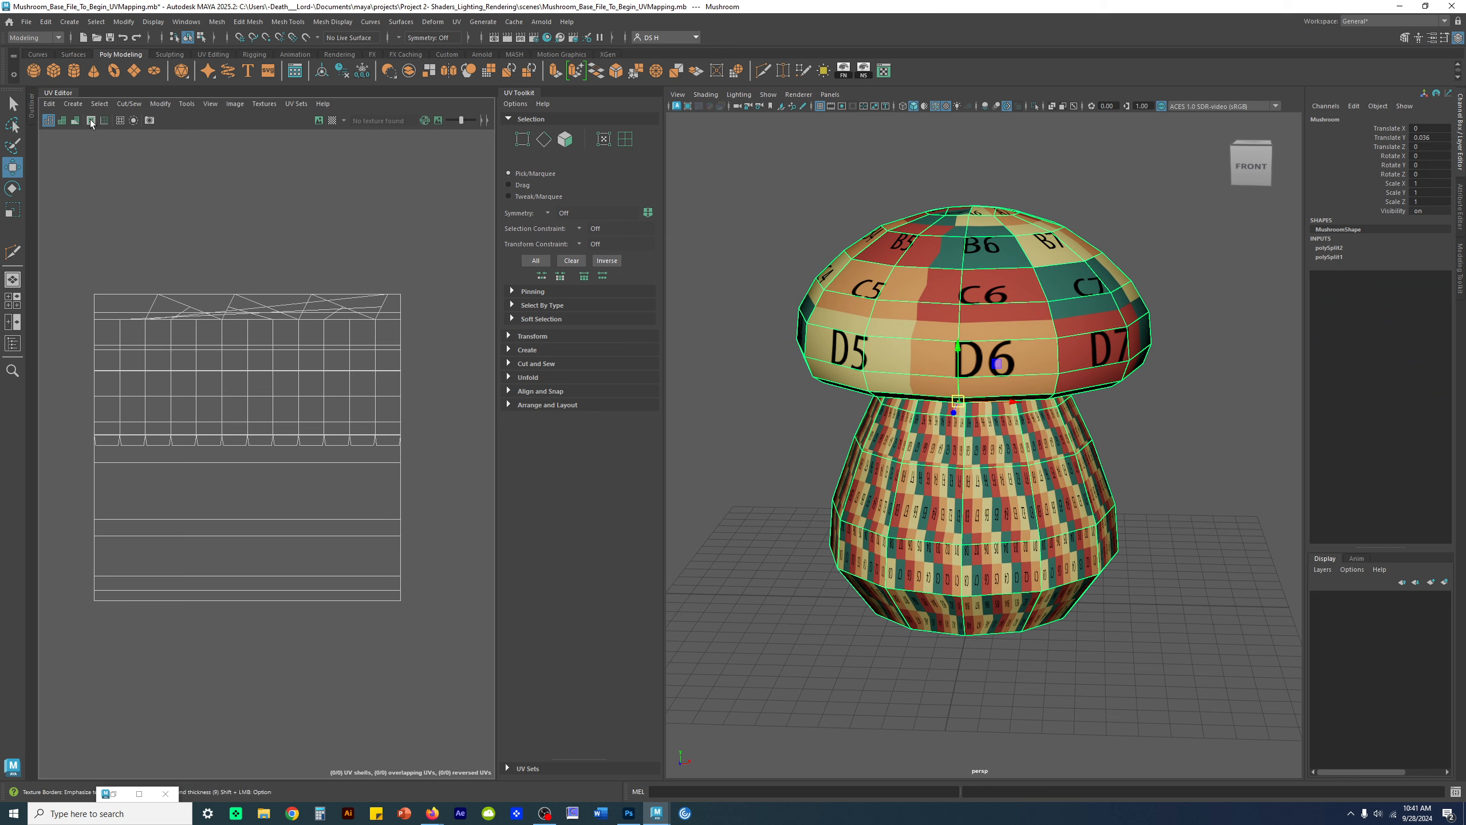
click(120, 121)
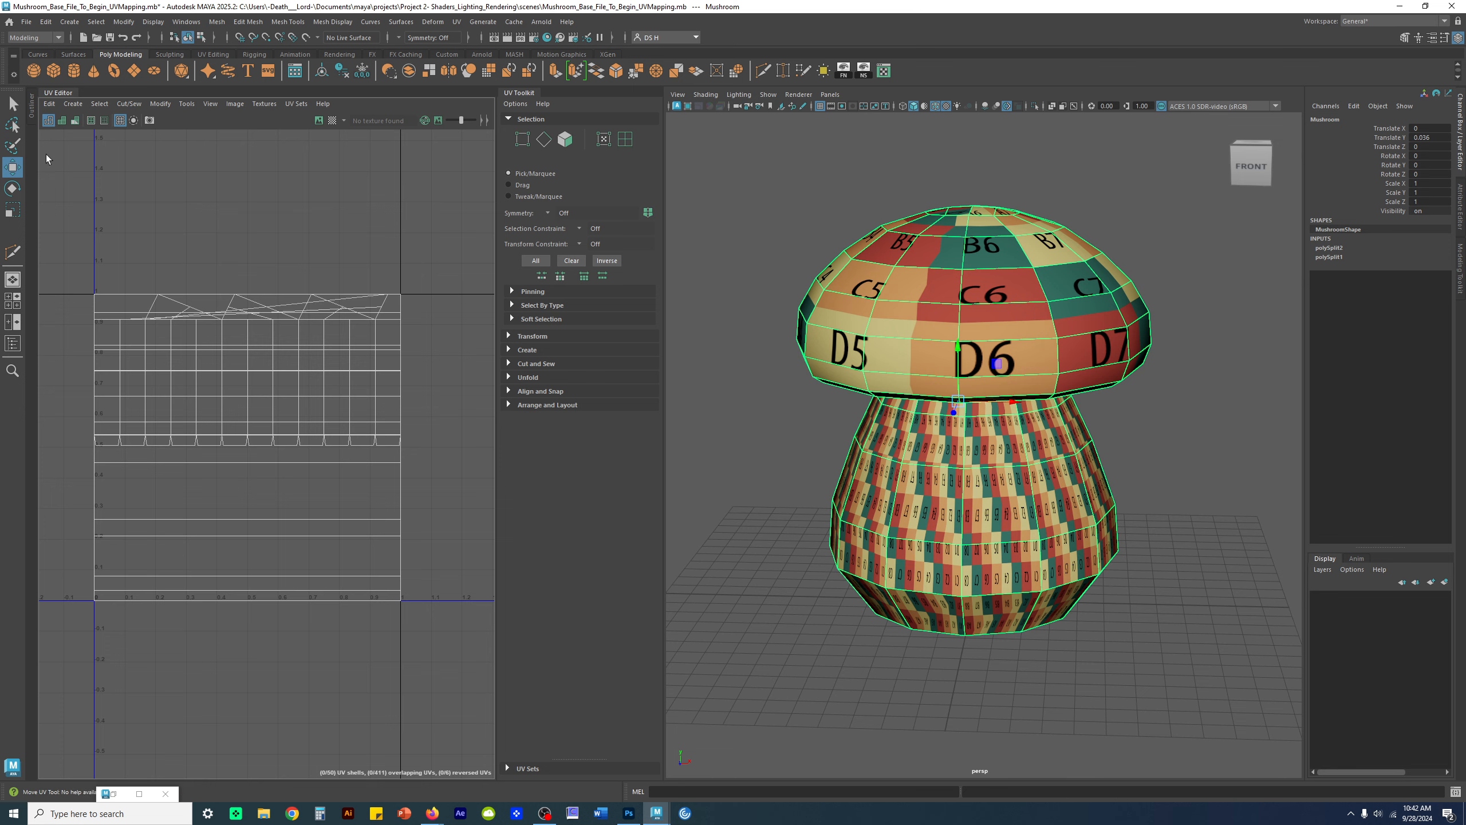
- Show the mushroom in shaded display without its texture, restore the Hypershade and select the model_shdr material
mouse_move(1100, 367)
alt+mouse_down()
mouse_move(1123, 351)
mouse_move(1125, 381)
mouse_move(1139, 321)
mouse_move(1097, 390)
alt+mouse_up()
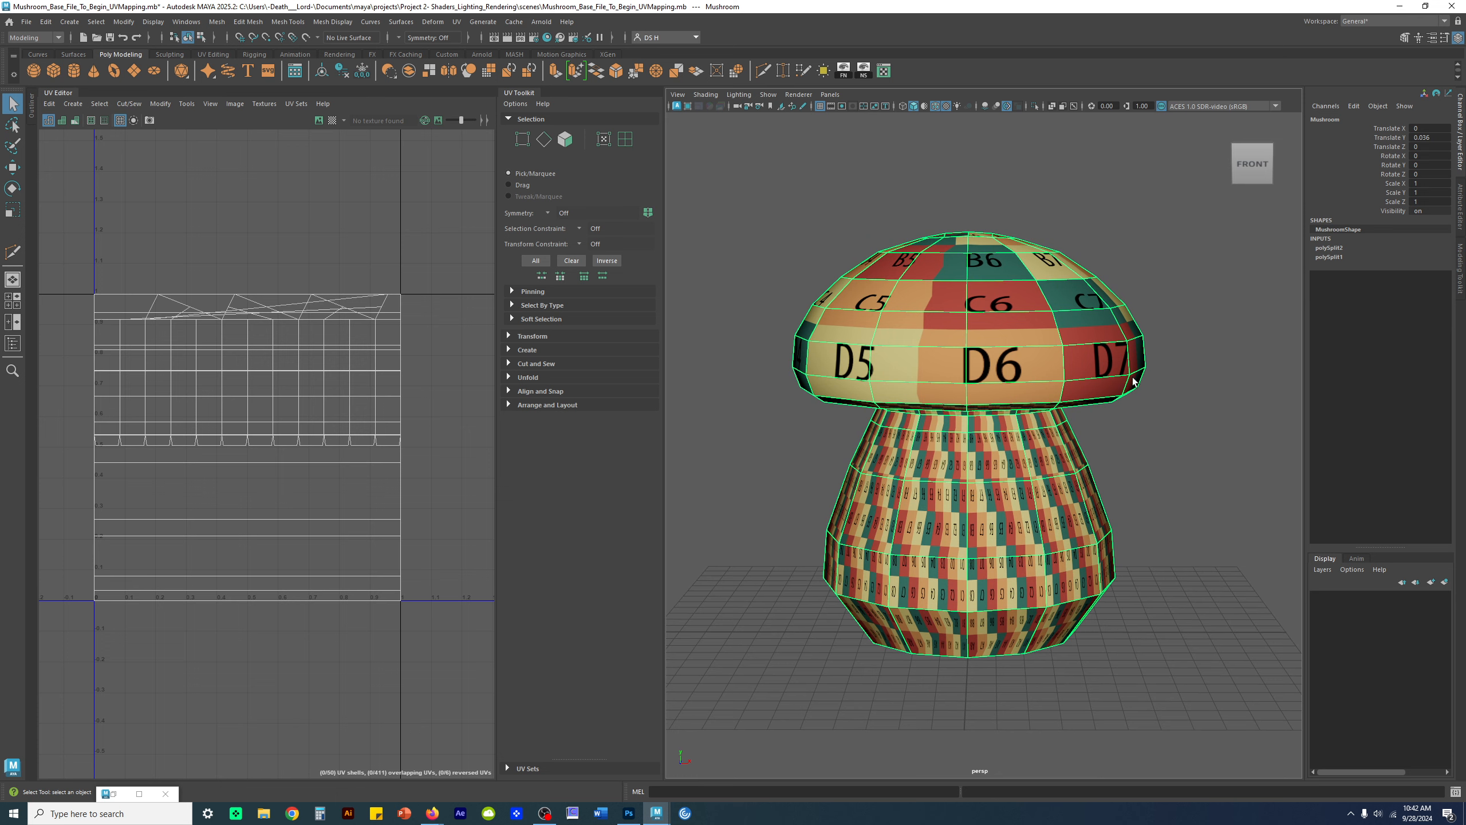
key(5)
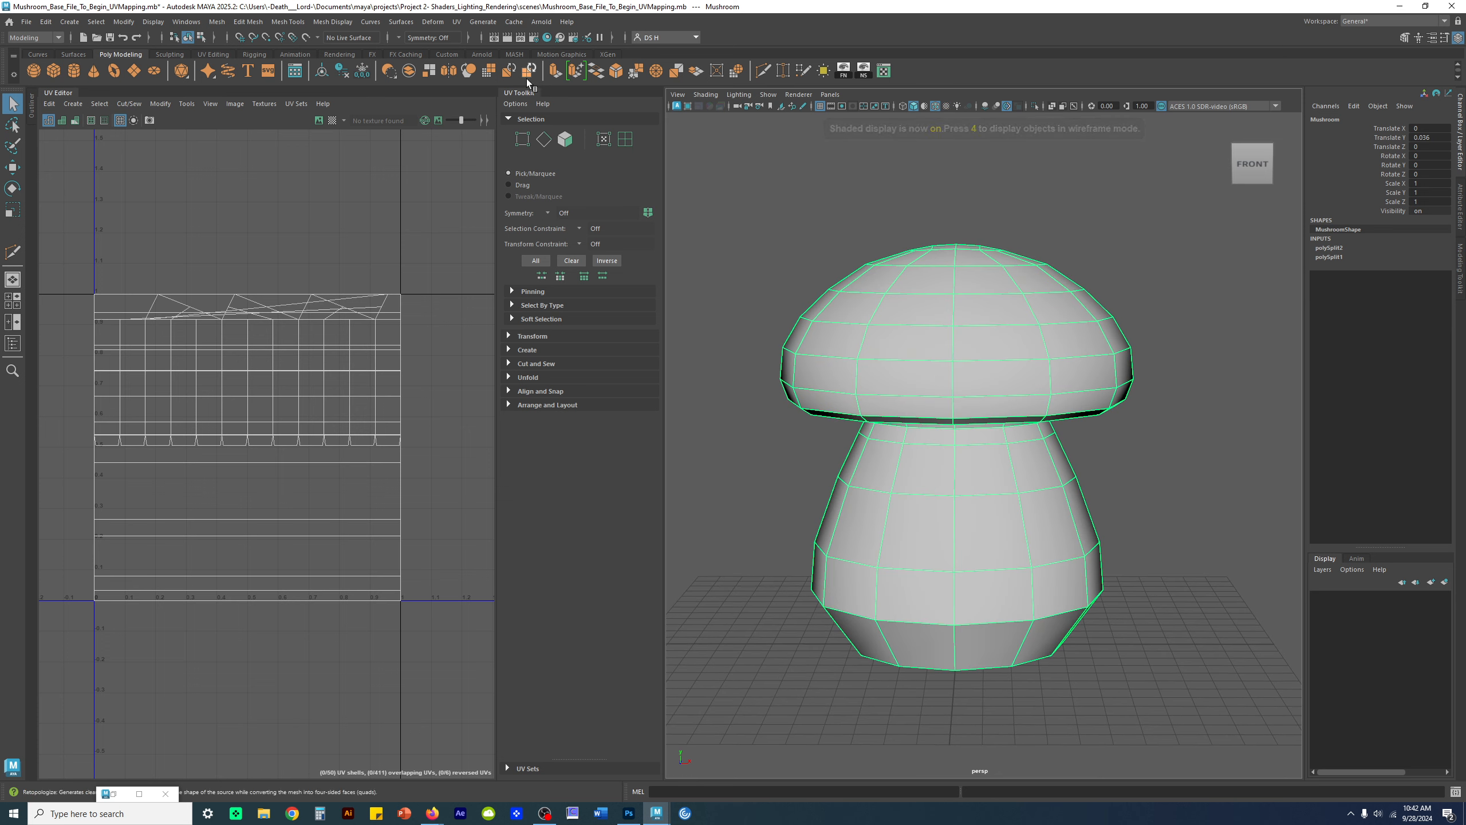
click(106, 793)
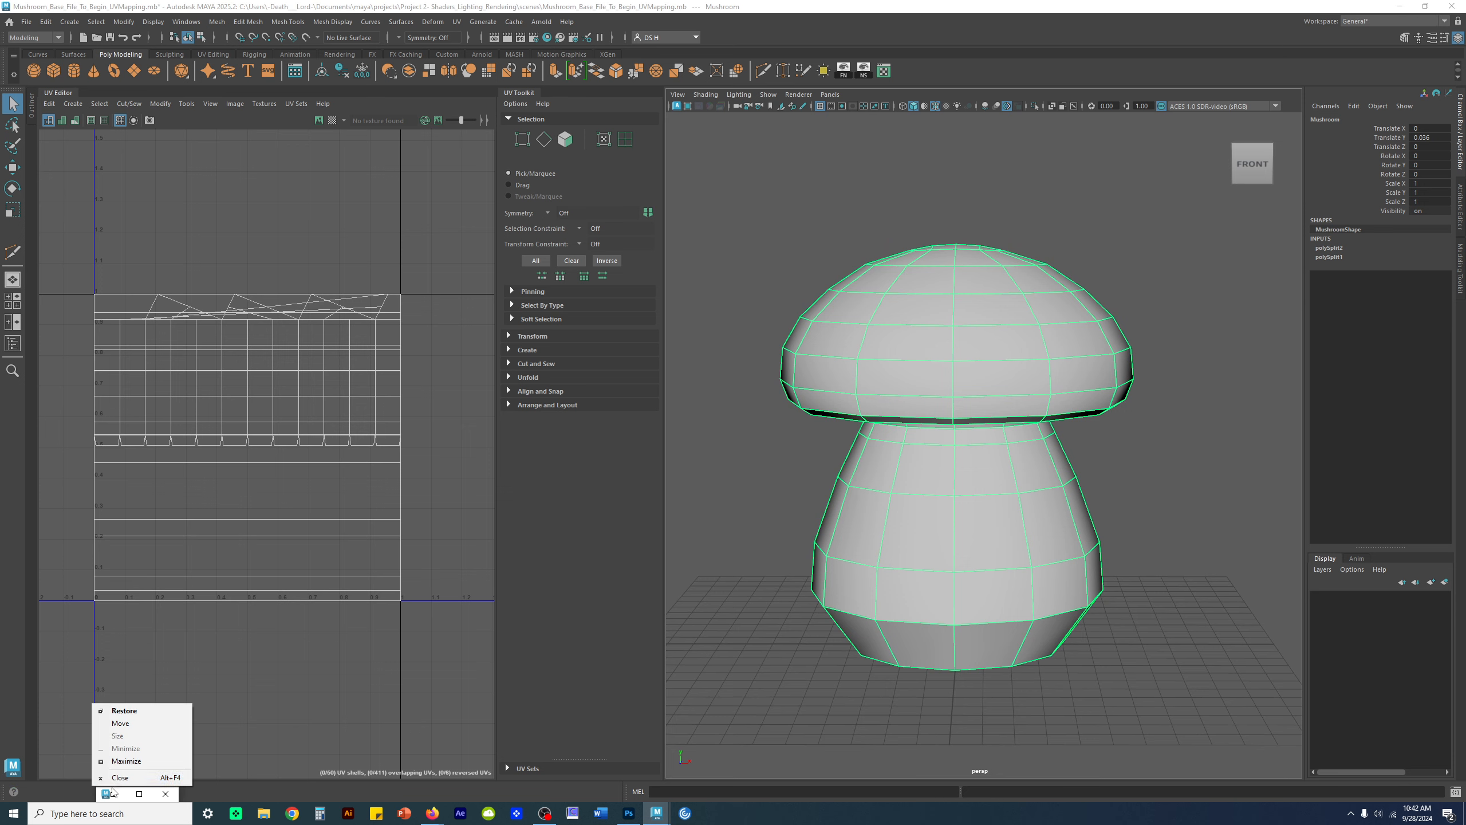
click(124, 710)
drag(319, 185, 517, 187)
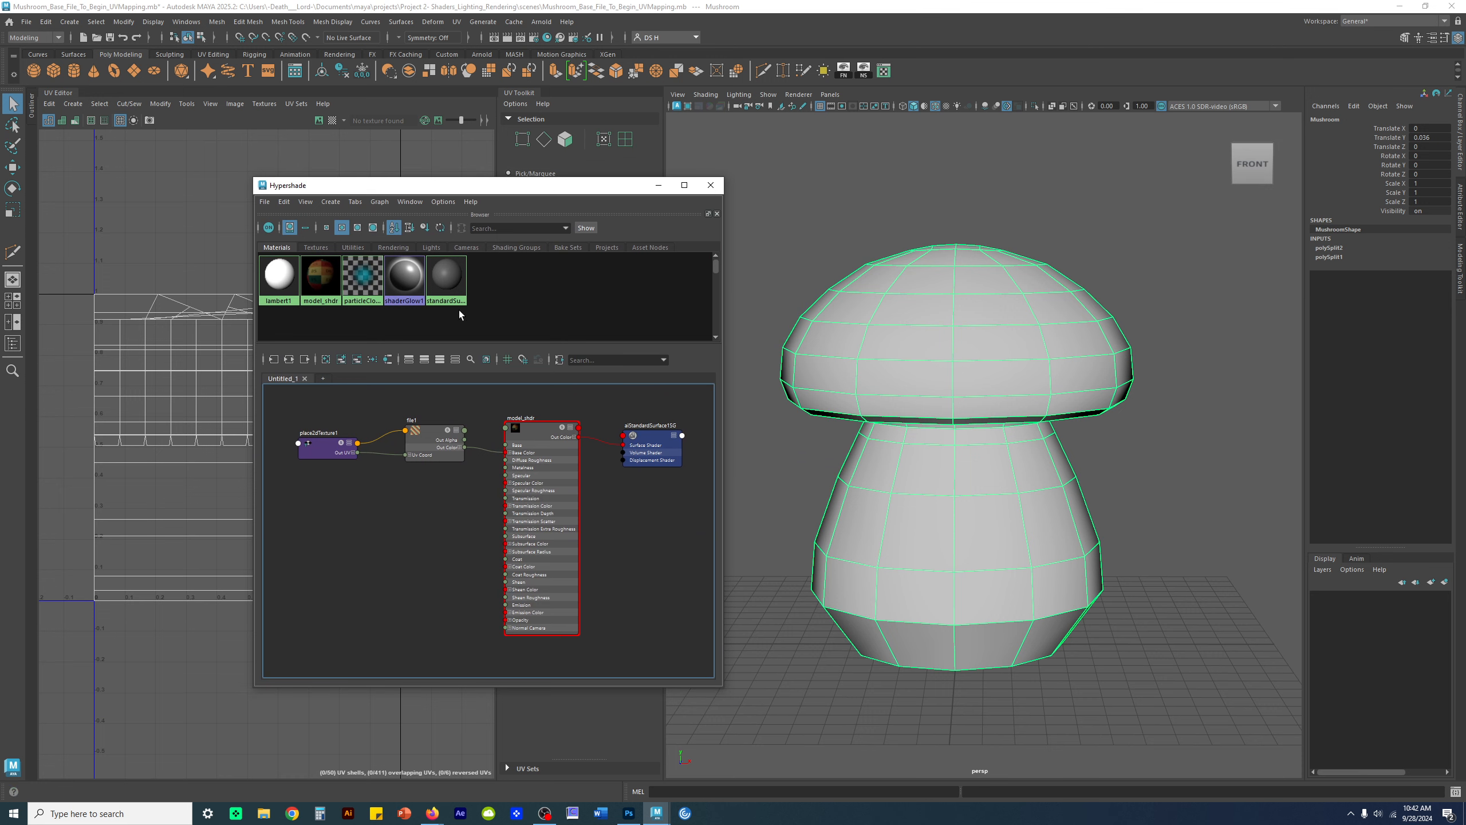
click(322, 272)
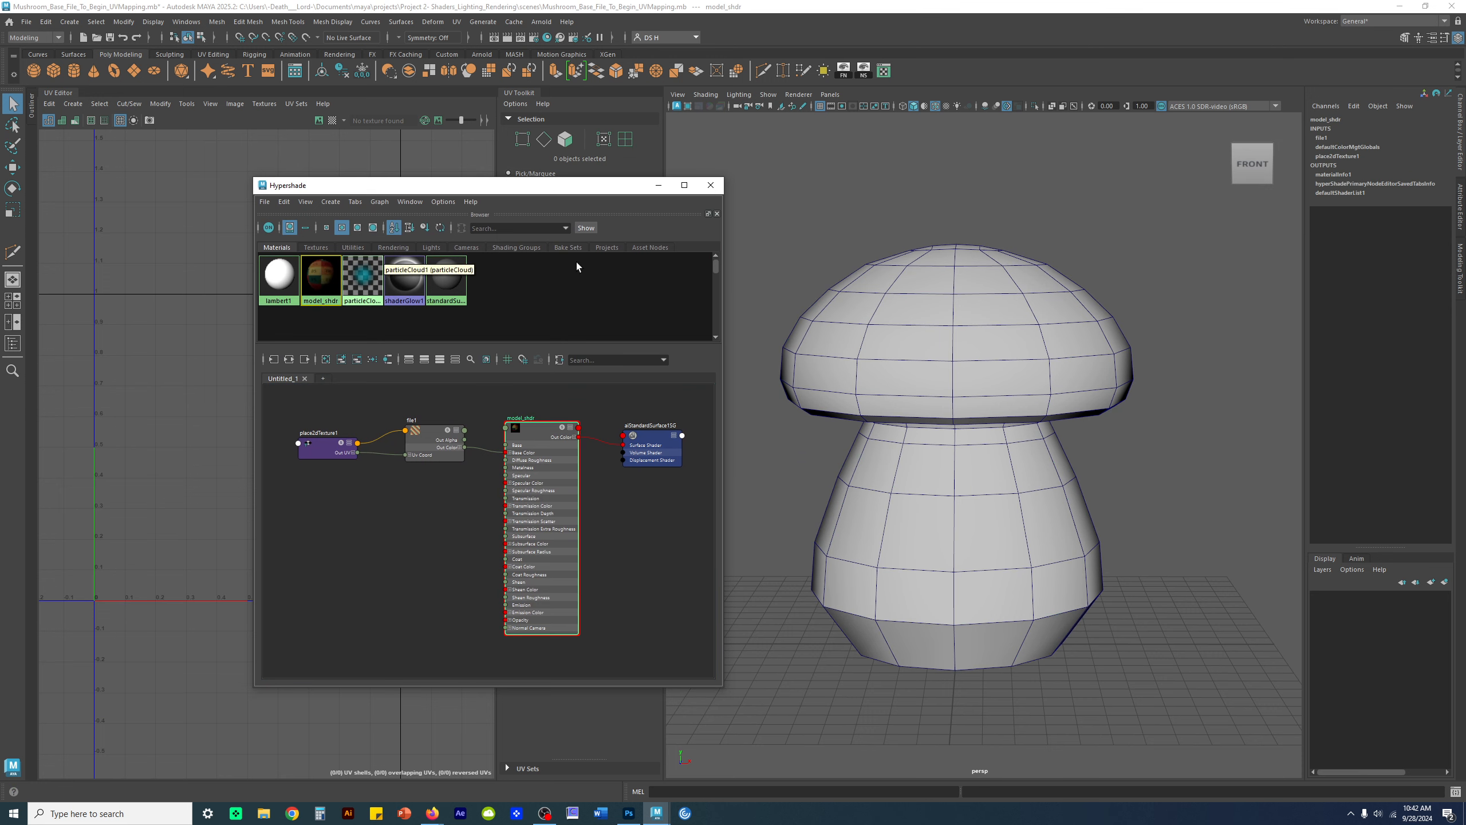
- Lower the base weight of model_shdr to about 0.66 and keep the mushroom in shaded display
click(1461, 205)
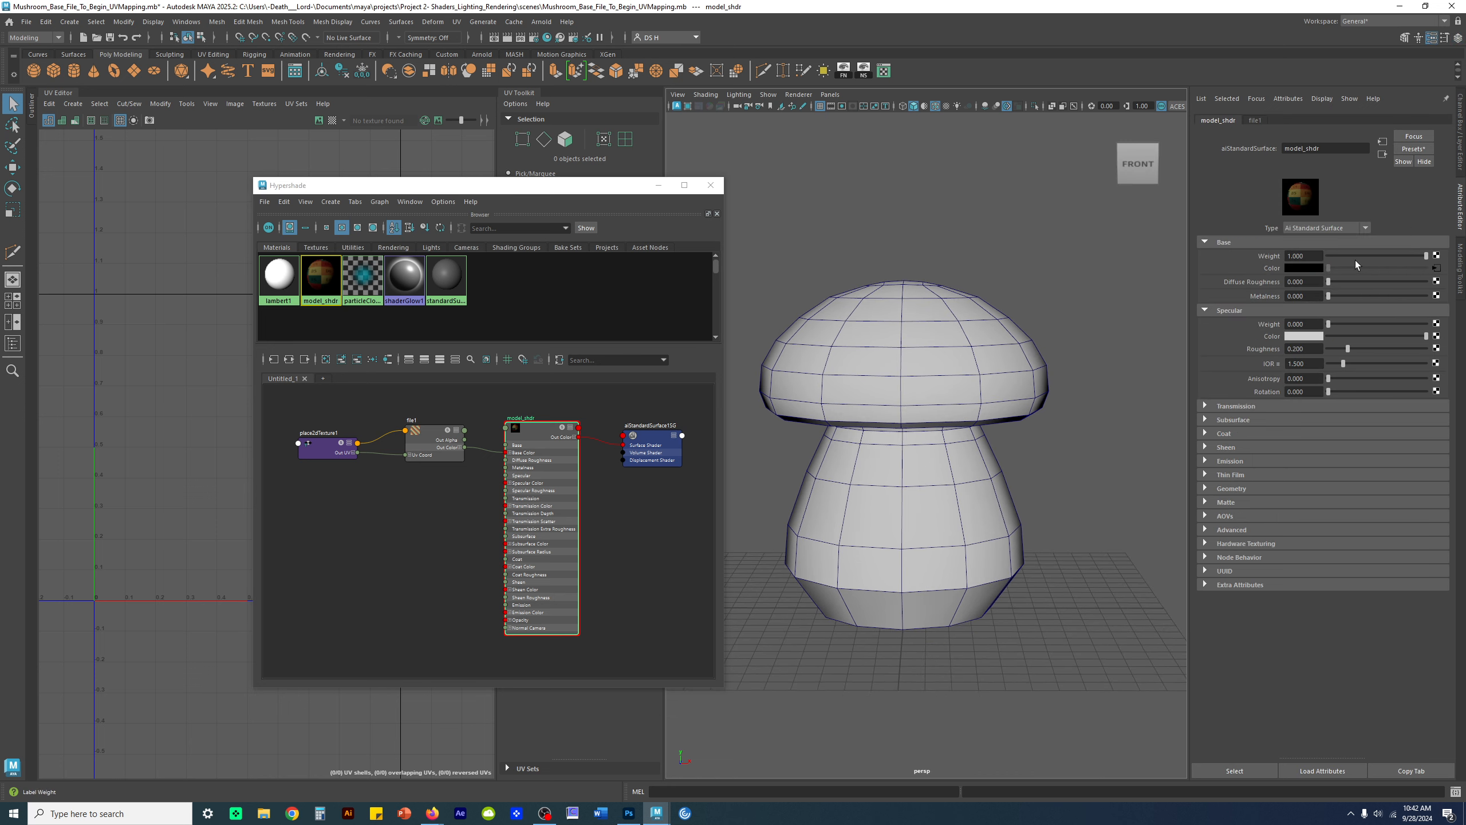
drag(1425, 256, 1386, 262)
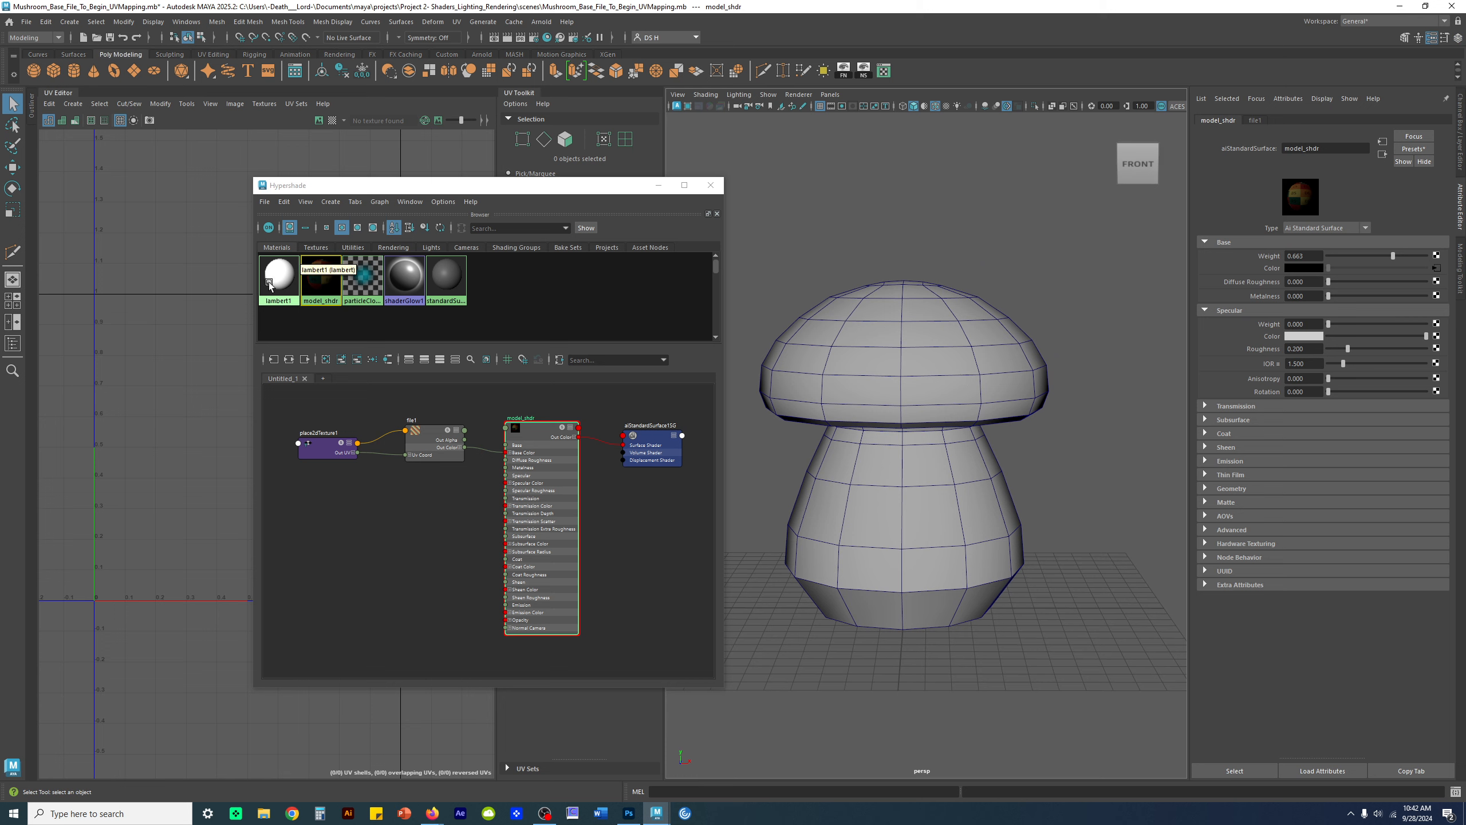
drag(540, 435, 539, 422)
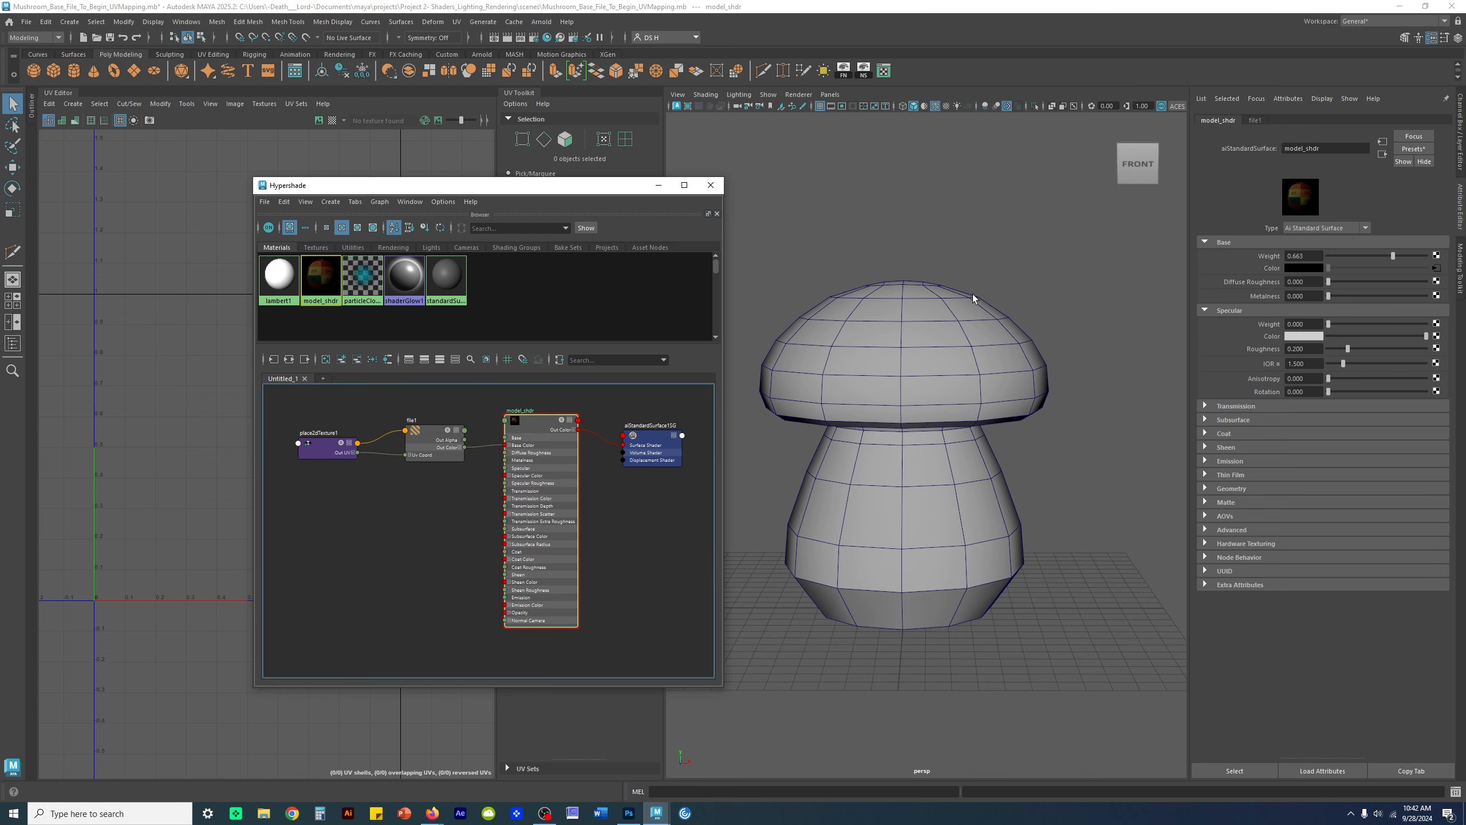
alt+middle_drag(1018, 311, 1020, 319)
key(5)
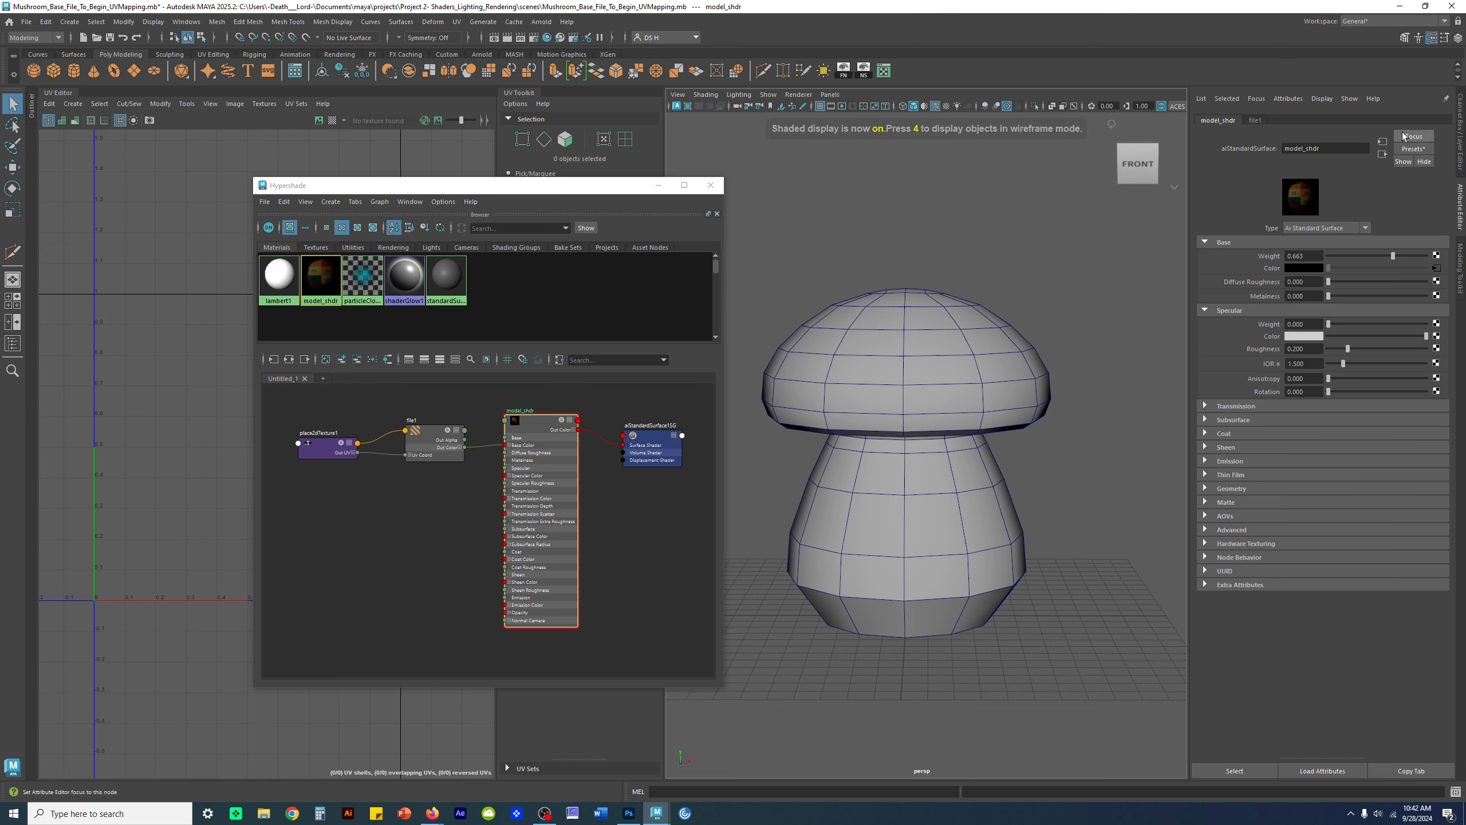
- Hide the Attribute Editor, close the Hypershade and widen the 3D viewport by narrowing the docked UV Editor
key(ctrl+a)
click(1462, 110)
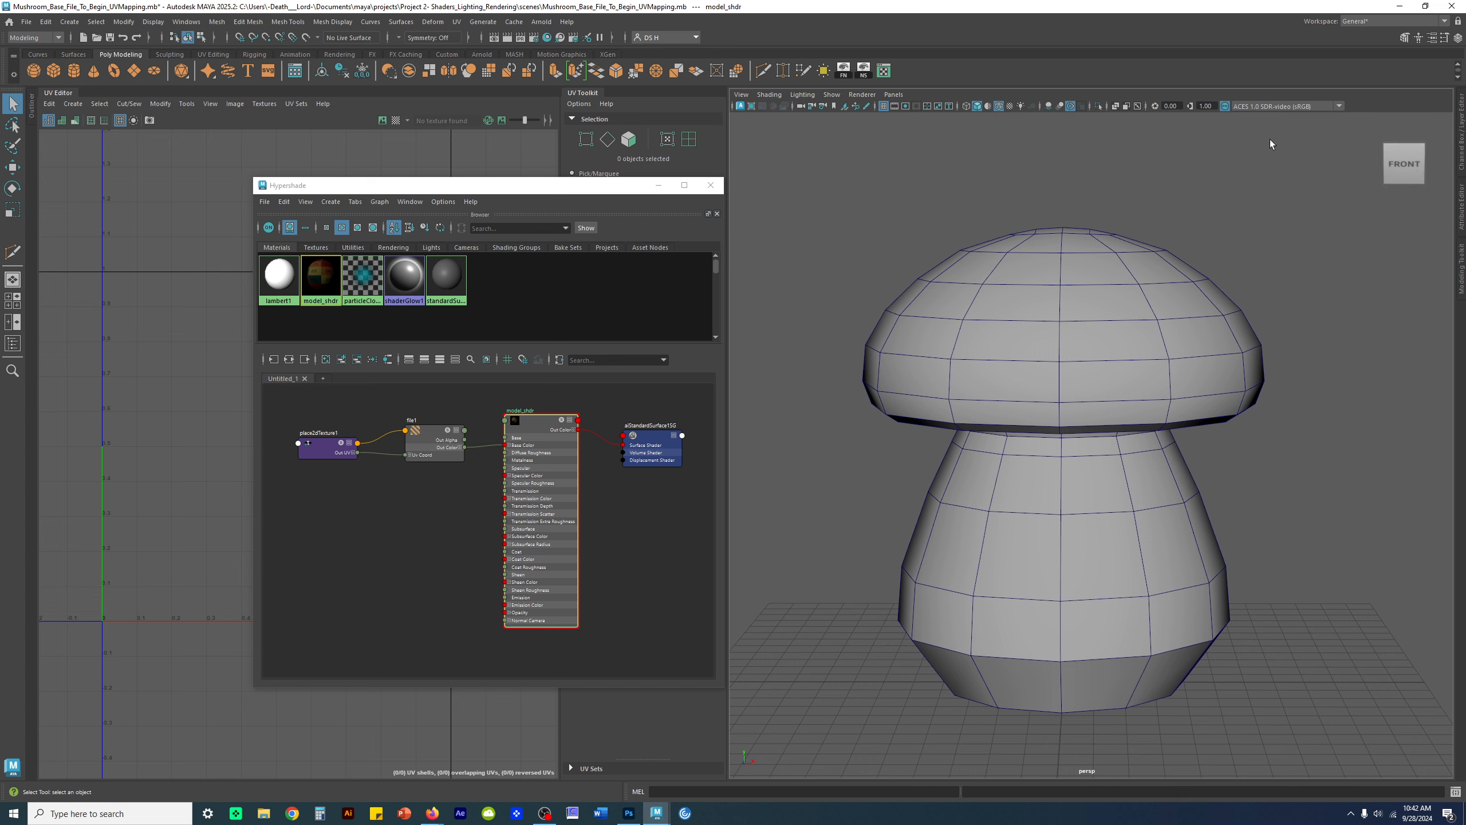
drag(472, 188, 355, 164)
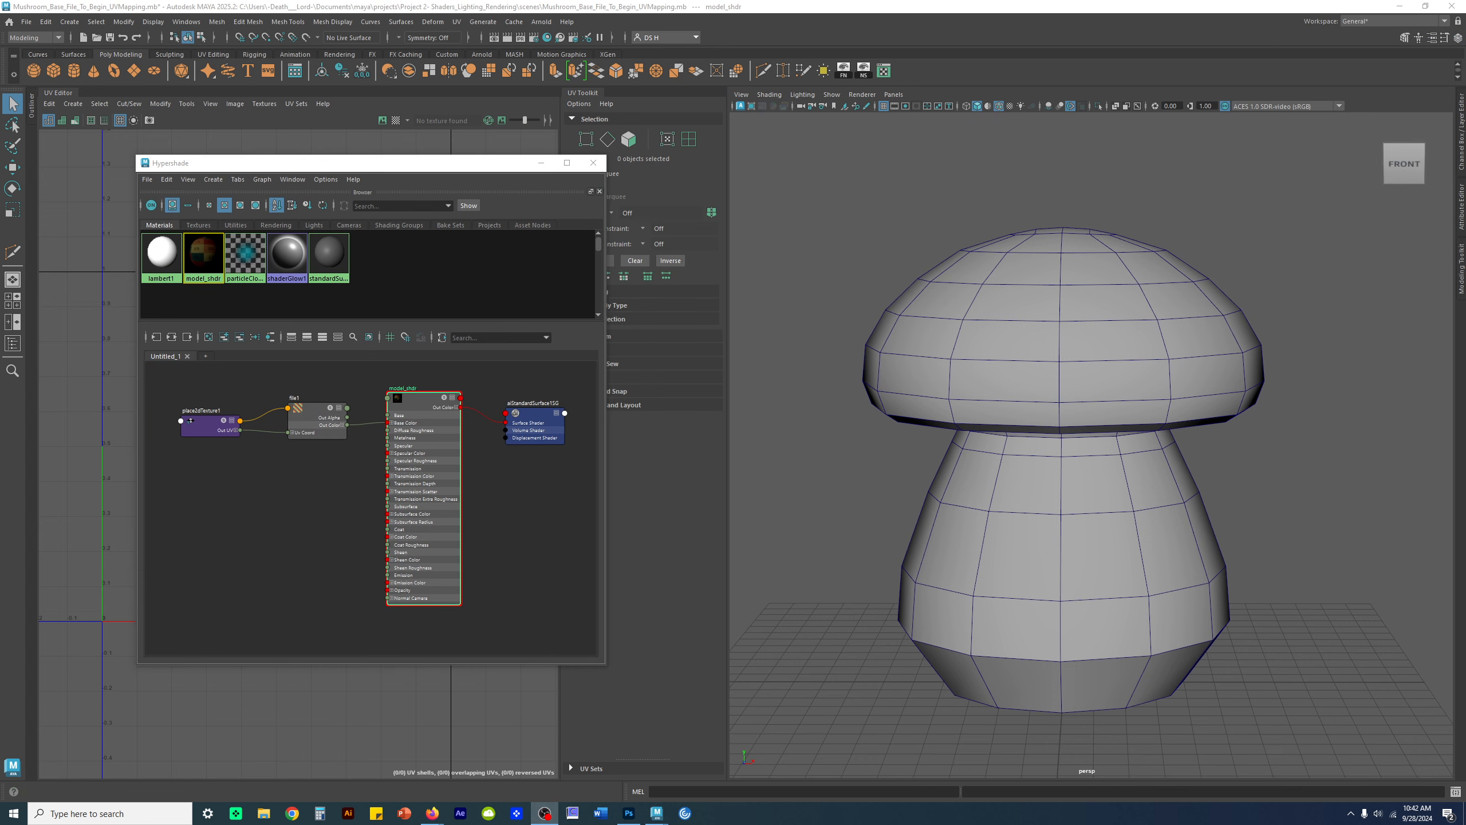
alt+right_drag(1086, 349, 979, 368)
alt+middle_drag(979, 368, 970, 328)
alt+right_drag(970, 327, 1090, 416)
alt+middle_drag(1115, 355, 1133, 382)
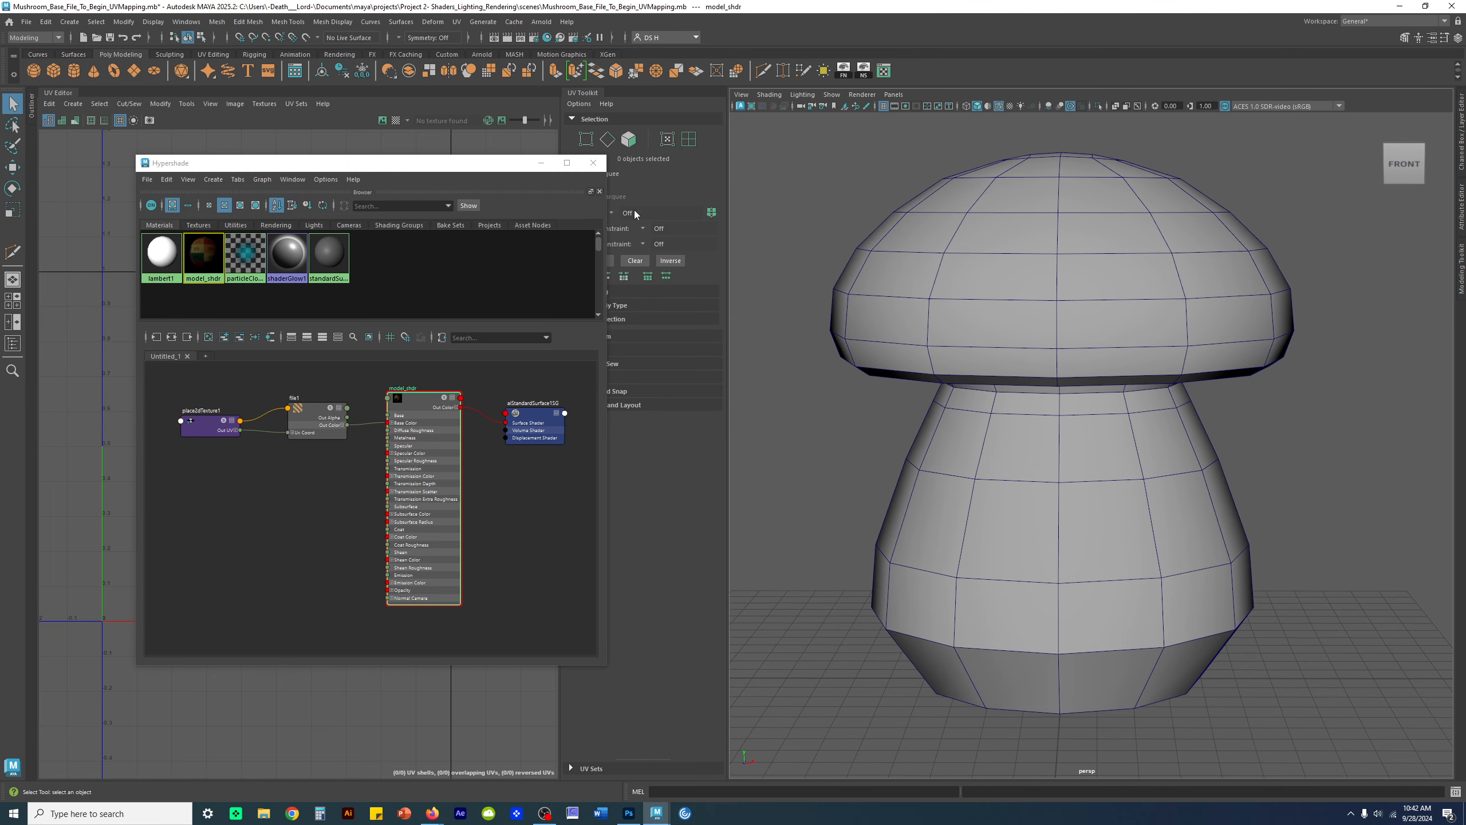
click(601, 190)
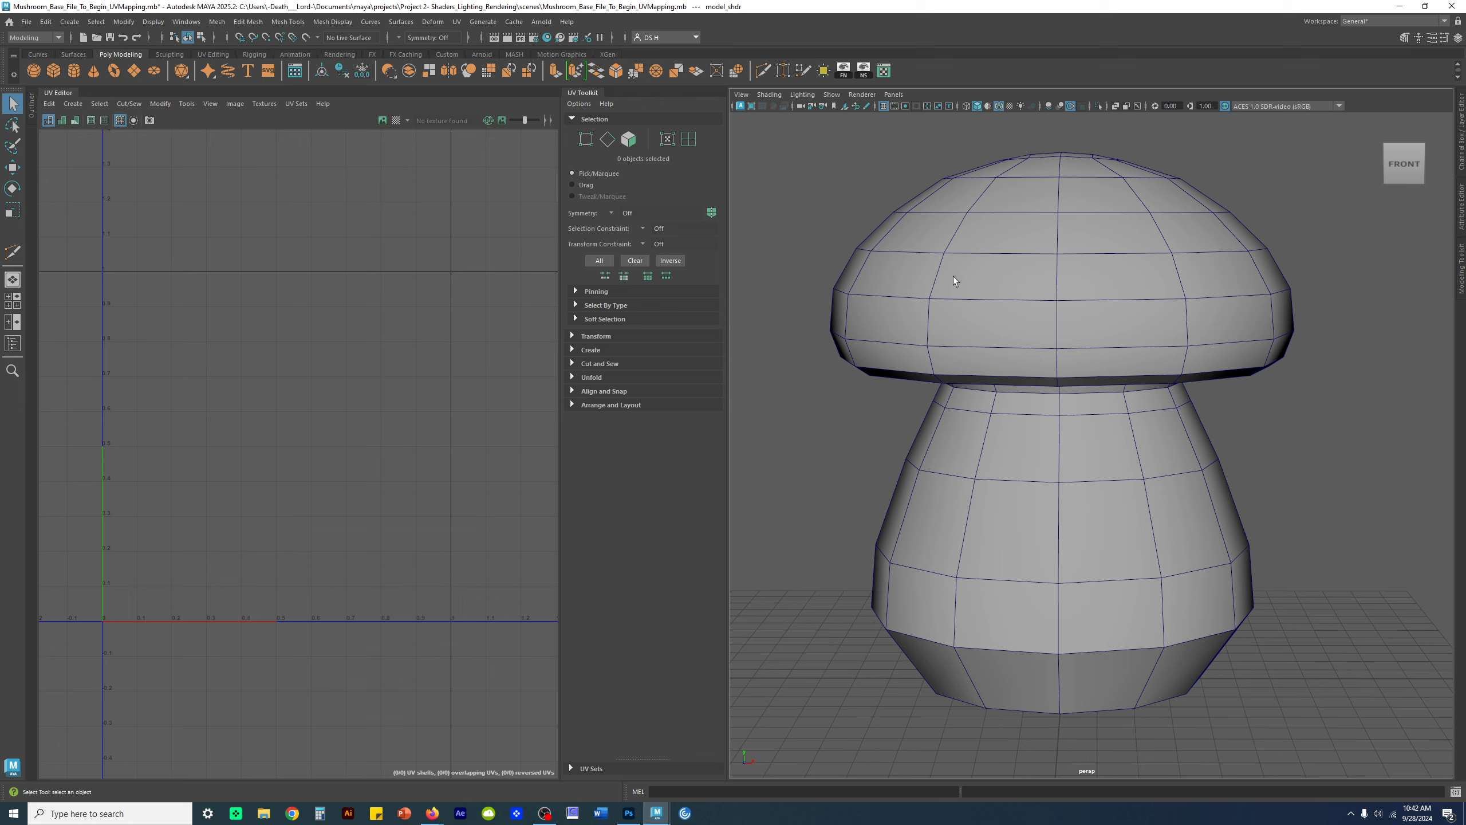
drag(728, 298, 564, 307)
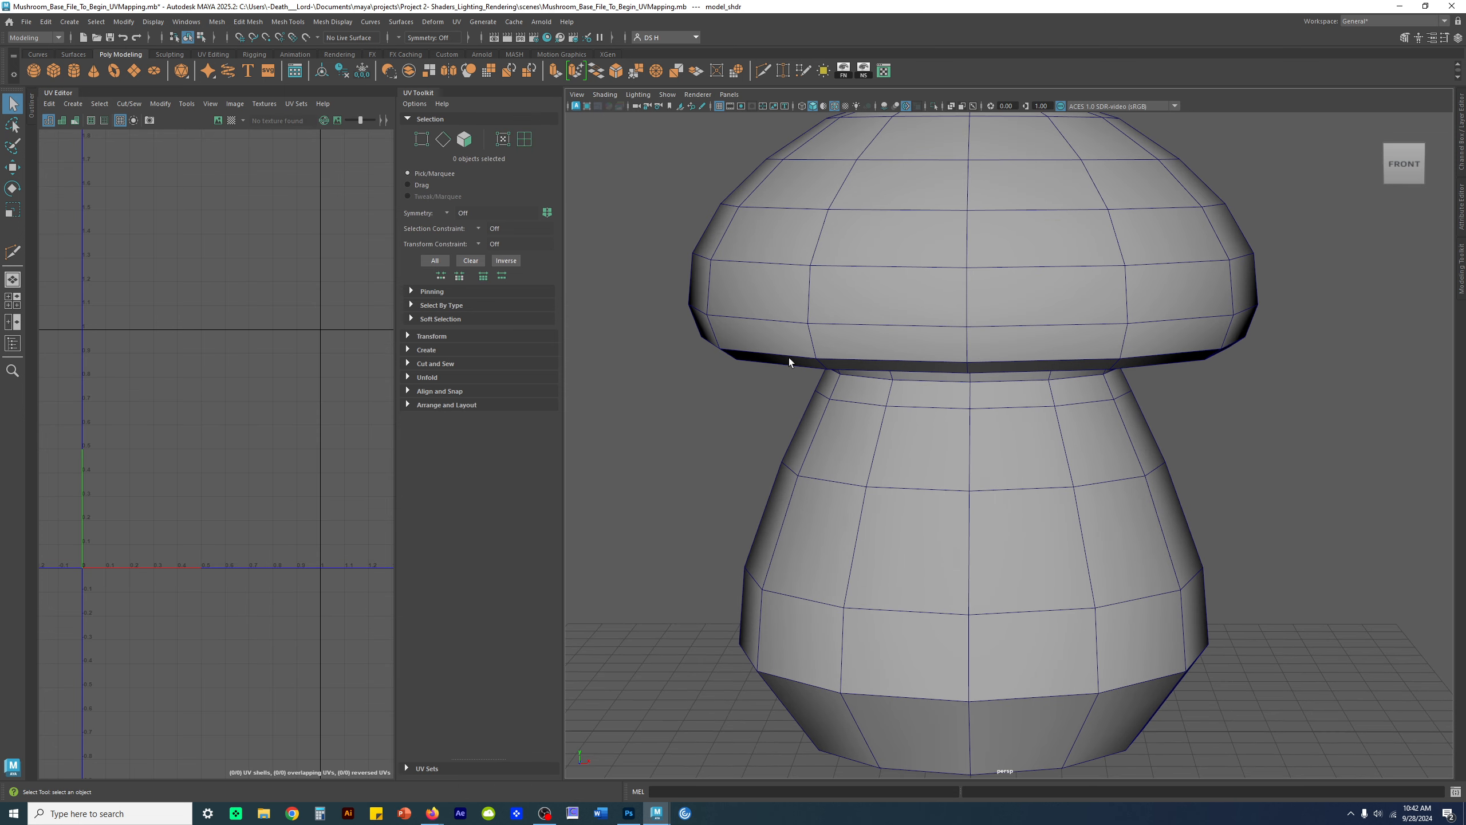
- Select the mushroom and switch it to face selection mode
scroll(907, 340, down, 4)
alt+drag(980, 347, 984, 301)
click(1014, 351)
alt+drag(1166, 398, 1142, 378)
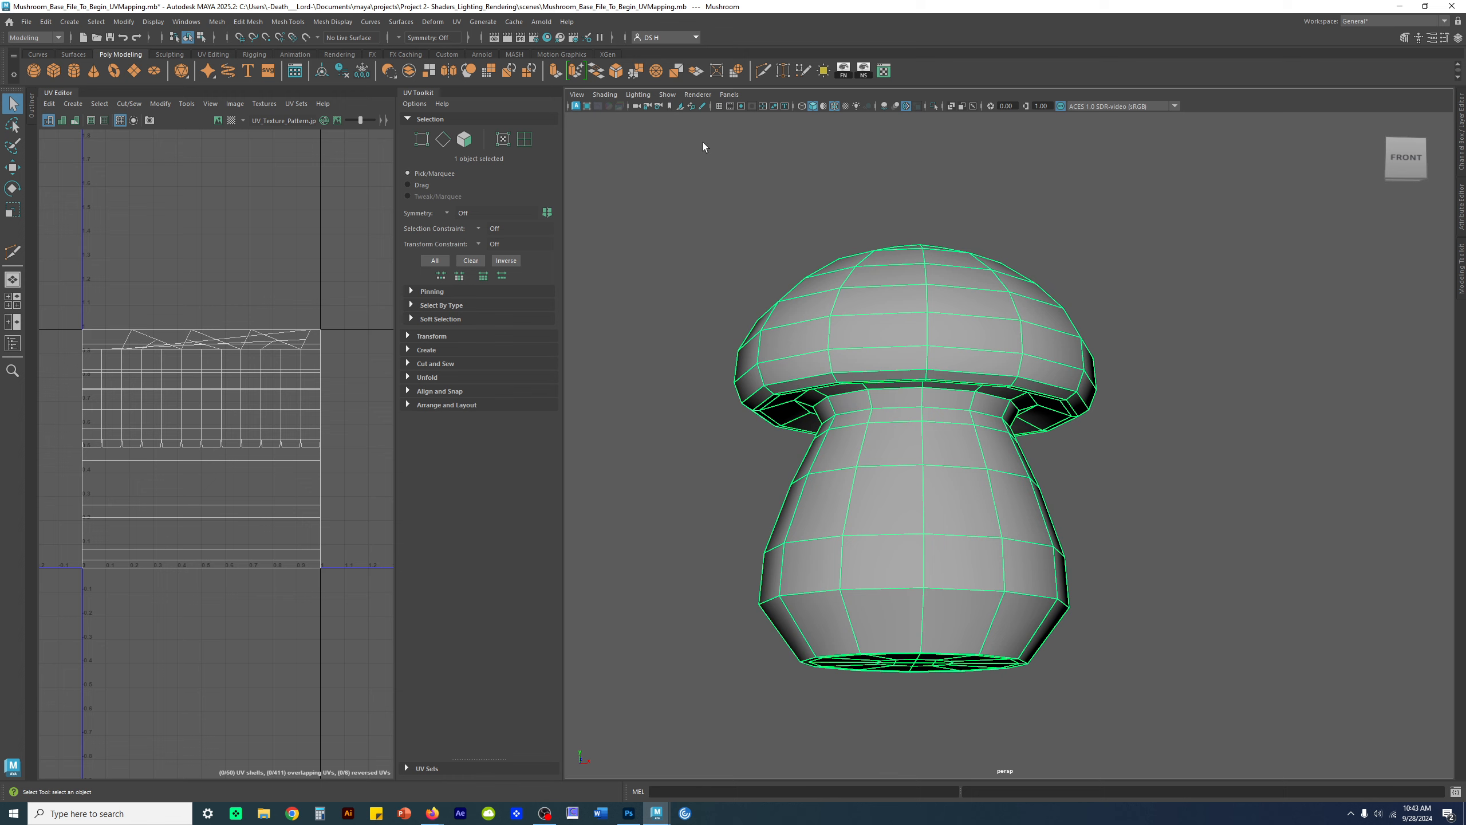
mouse_move(999, 335)
alt+mouse_down()
mouse_move(988, 393)
mouse_move(959, 331)
mouse_move(974, 355)
mouse_move(1023, 326)
mouse_move(1019, 405)
mouse_move(1010, 356)
alt+mouse_up()
alt+right_drag(1010, 359, 1109, 333)
right_click(1002, 212)
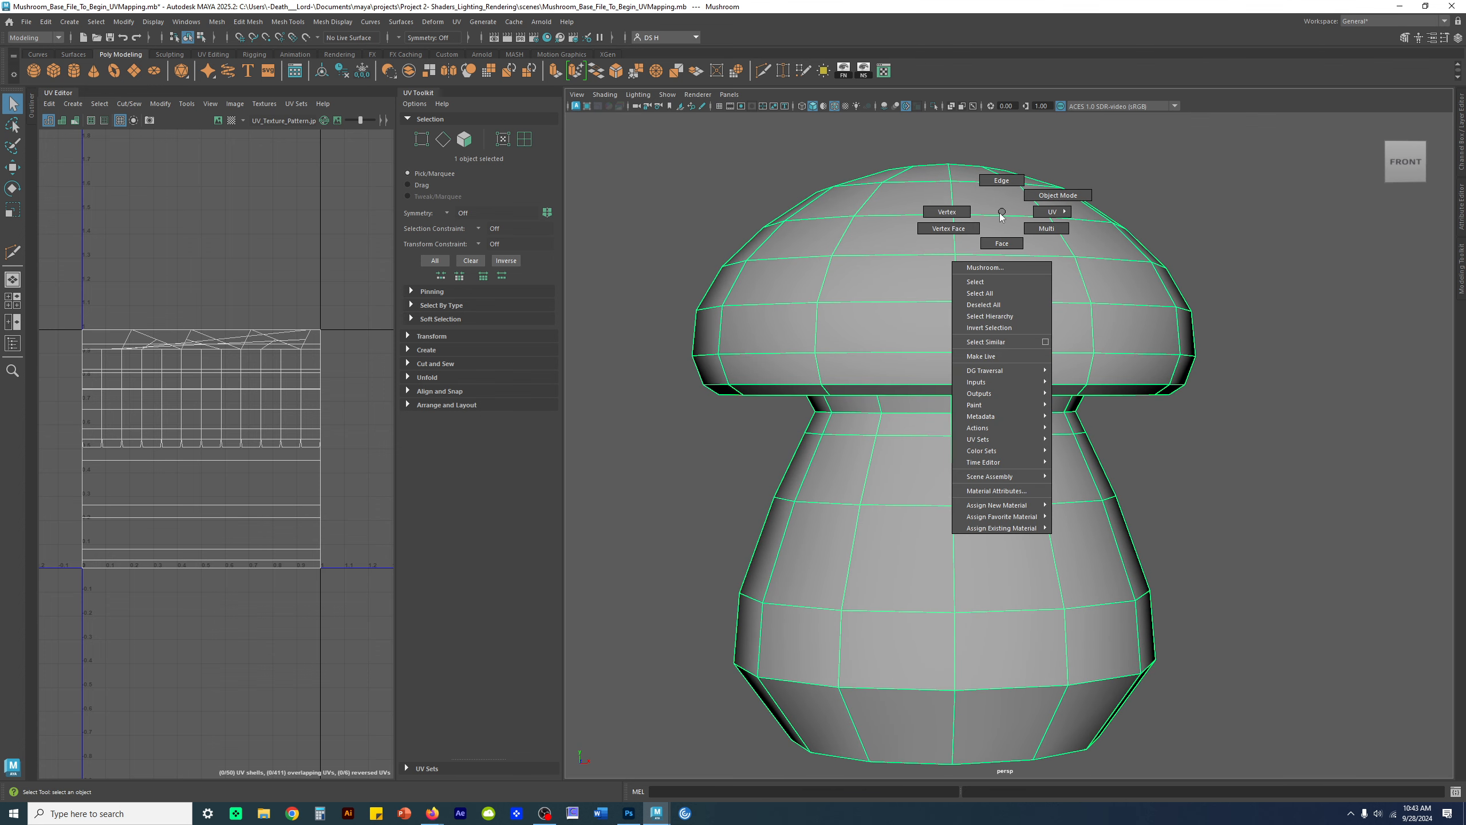
right_drag(1001, 212, 1004, 246)
mouse_move(1186, 484)
alt+mouse_down()
mouse_move(1204, 419)
mouse_move(1203, 470)
alt+mouse_up()
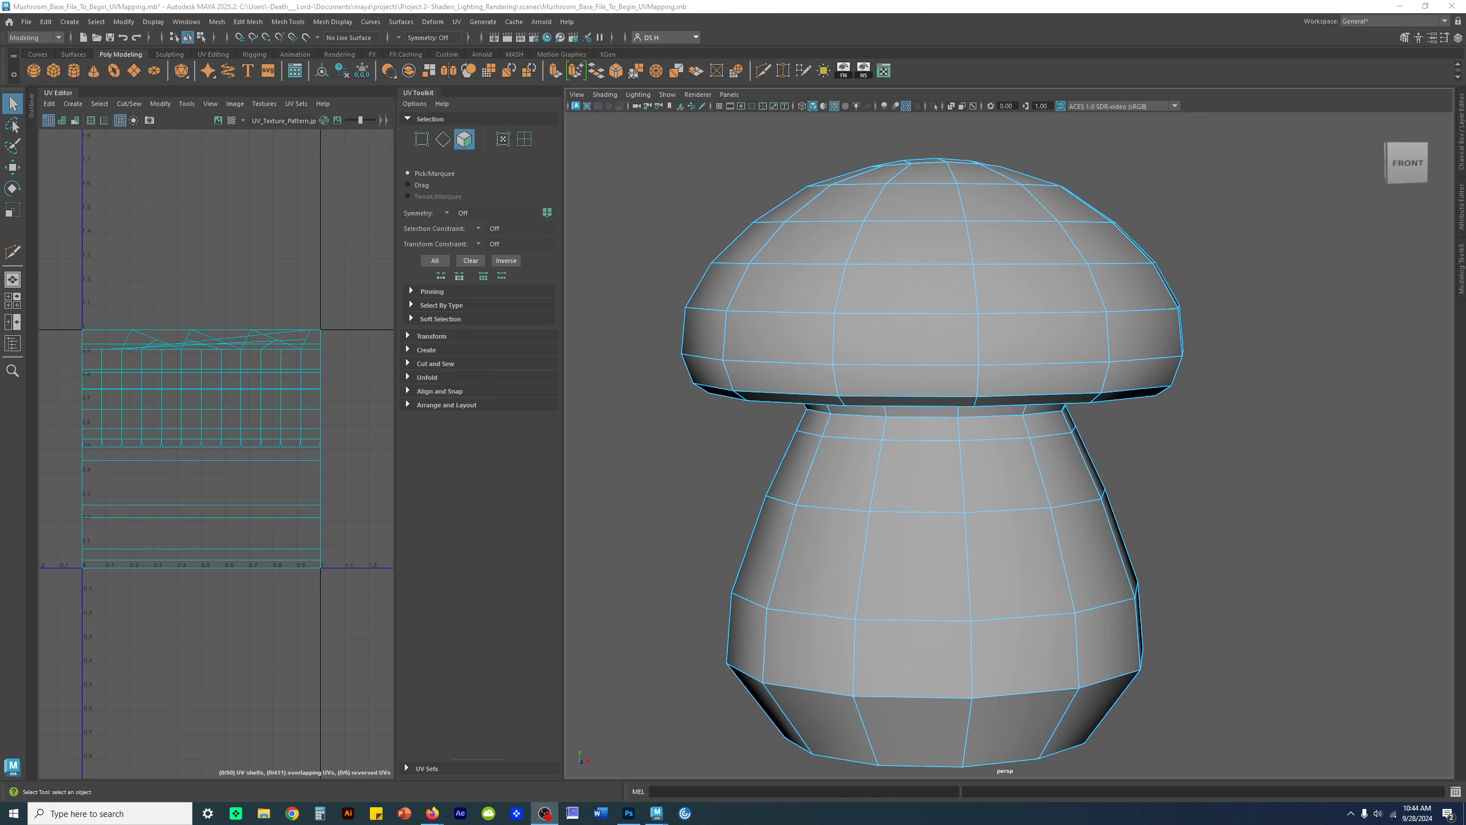
alt+drag(991, 408, 966, 383)
alt+middle_drag(1050, 239, 1047, 301)
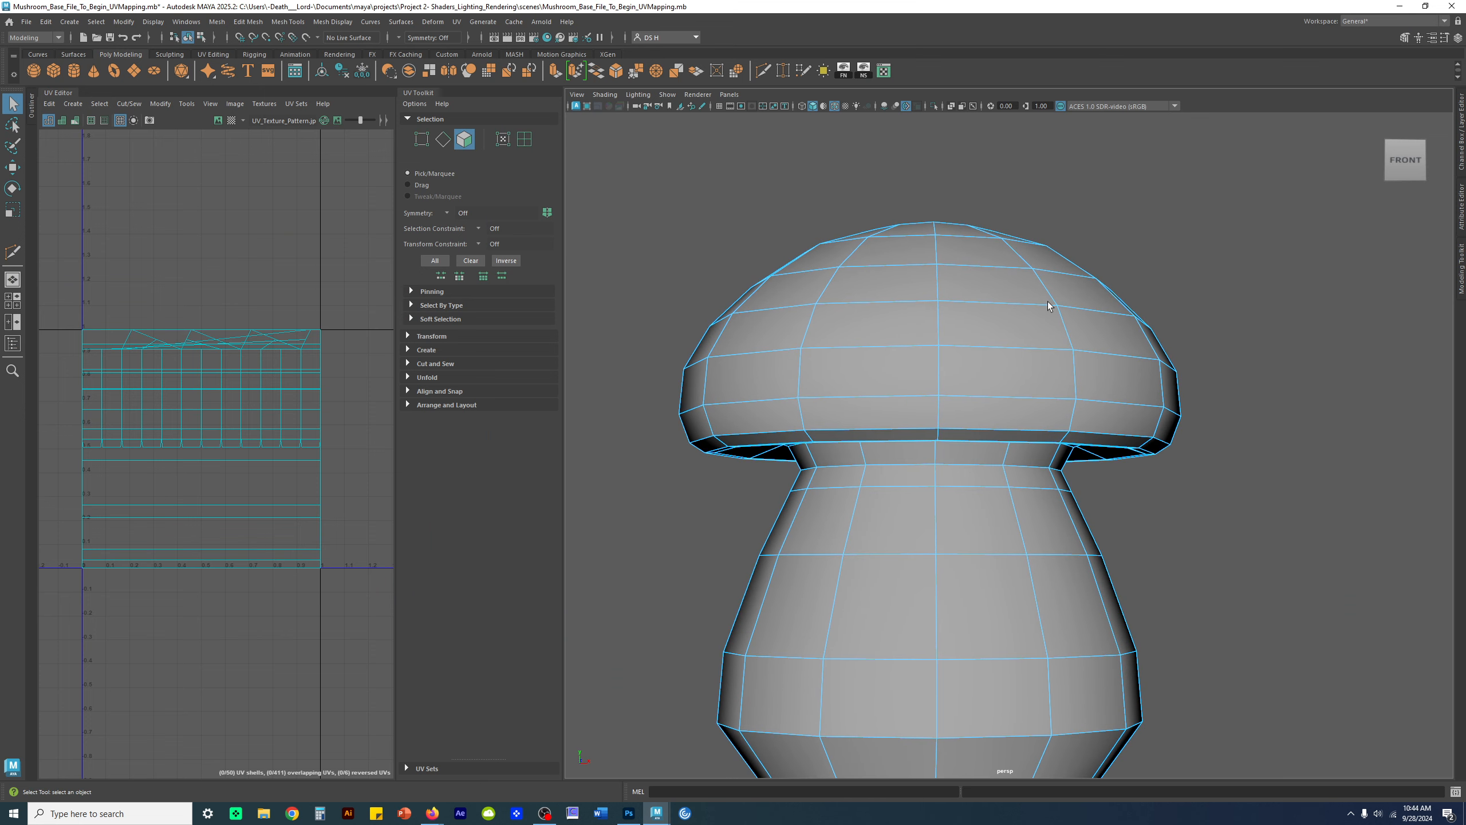
alt+drag(1044, 320, 1037, 326)
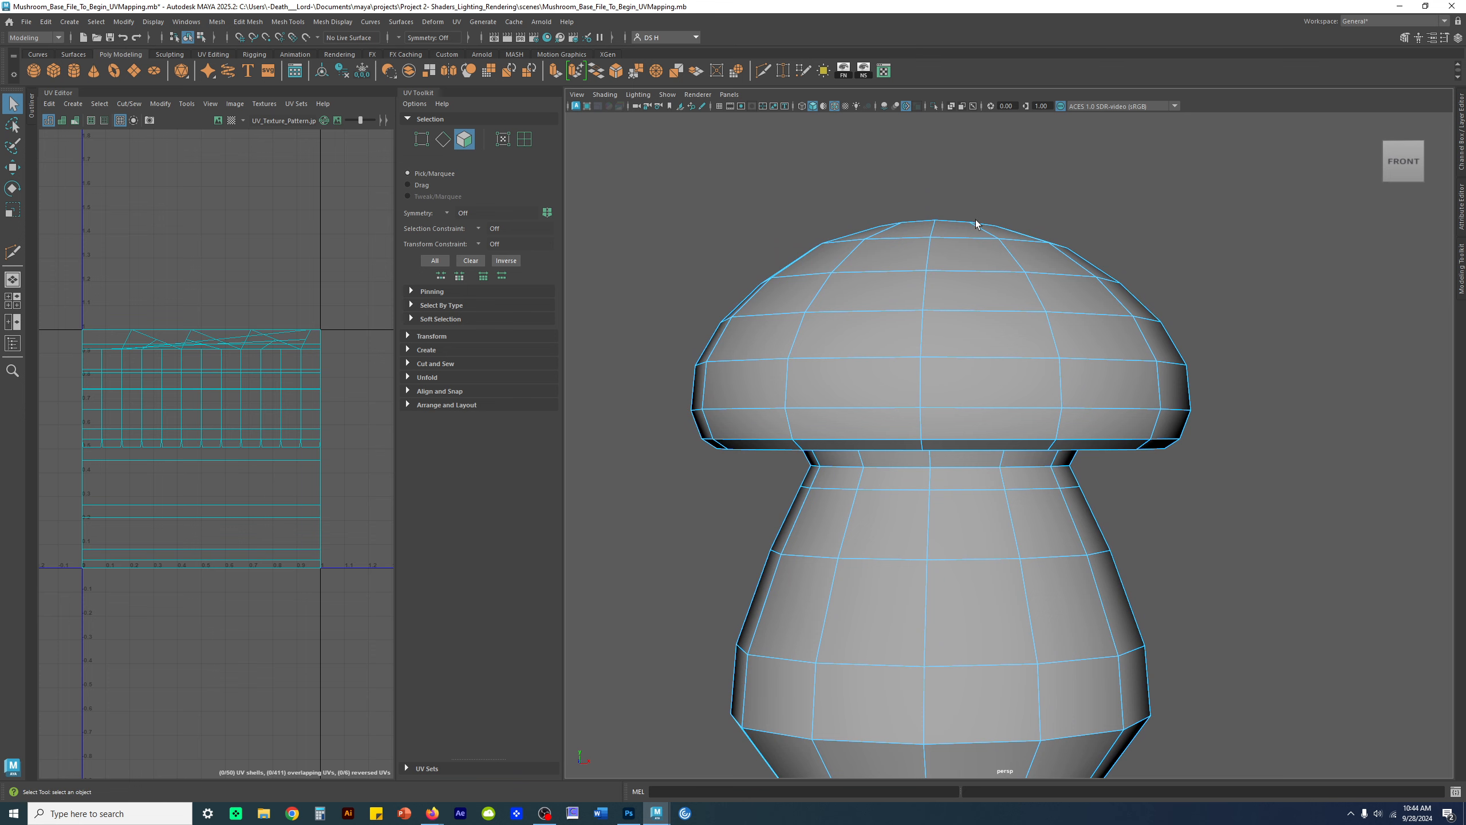
alt+drag(988, 398, 951, 326)
alt+right_drag(824, 309, 878, 307)
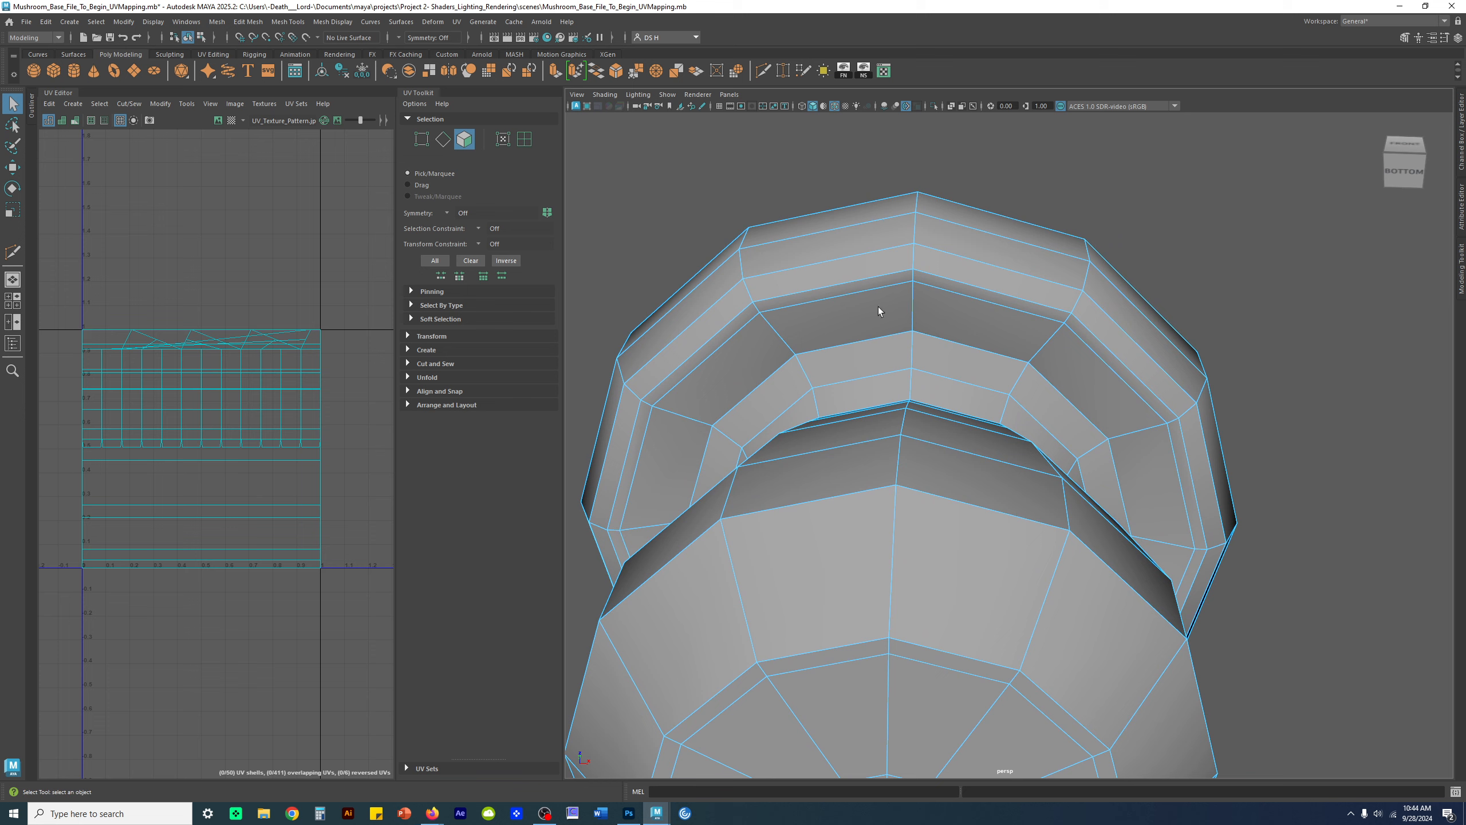
click(842, 292)
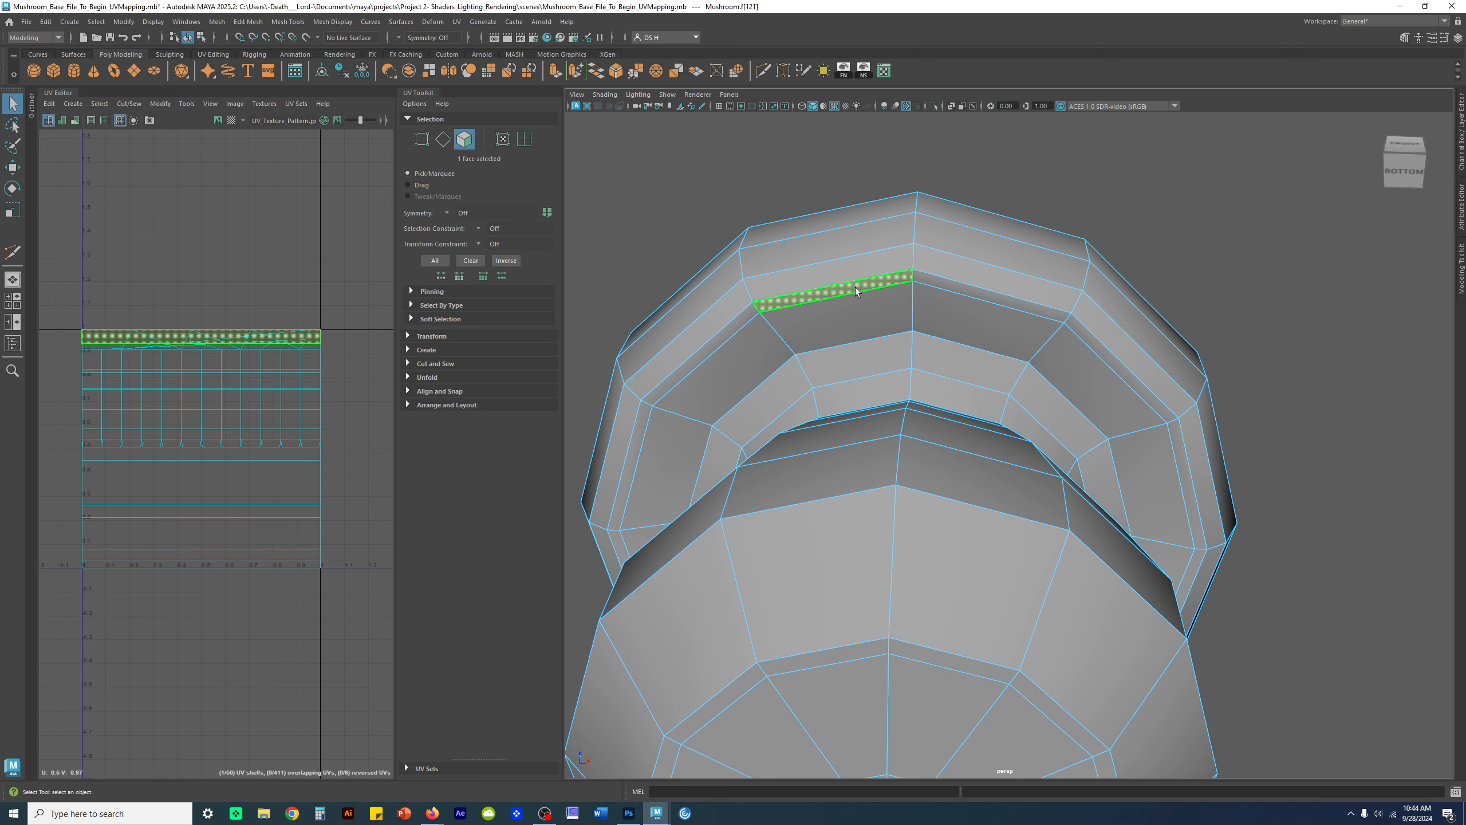
alt+drag(838, 290, 922, 370)
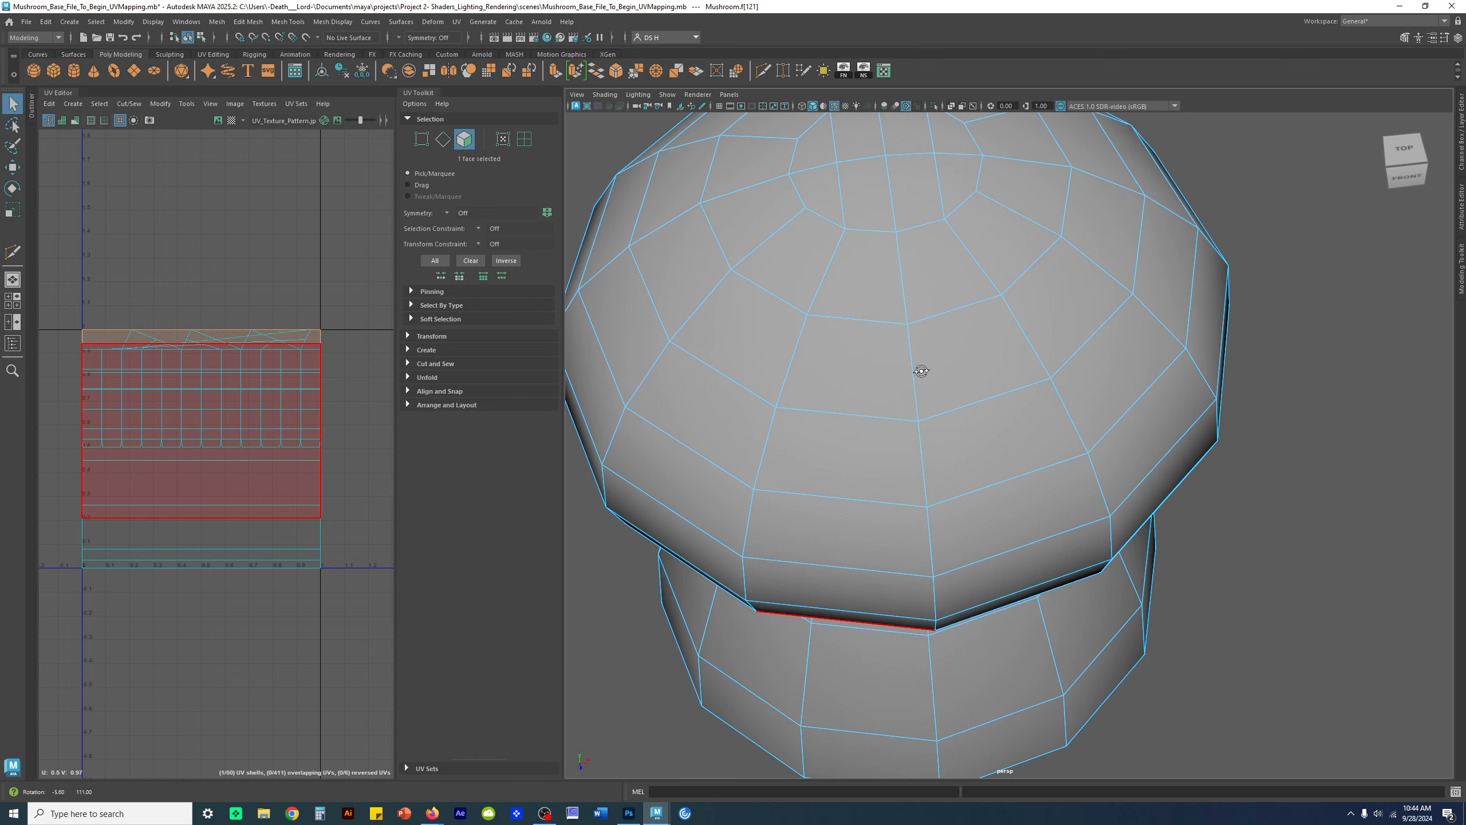
shift+double_click(879, 208)
alt+drag(879, 209, 1123, 341)
scroll(1123, 340, down, 3)
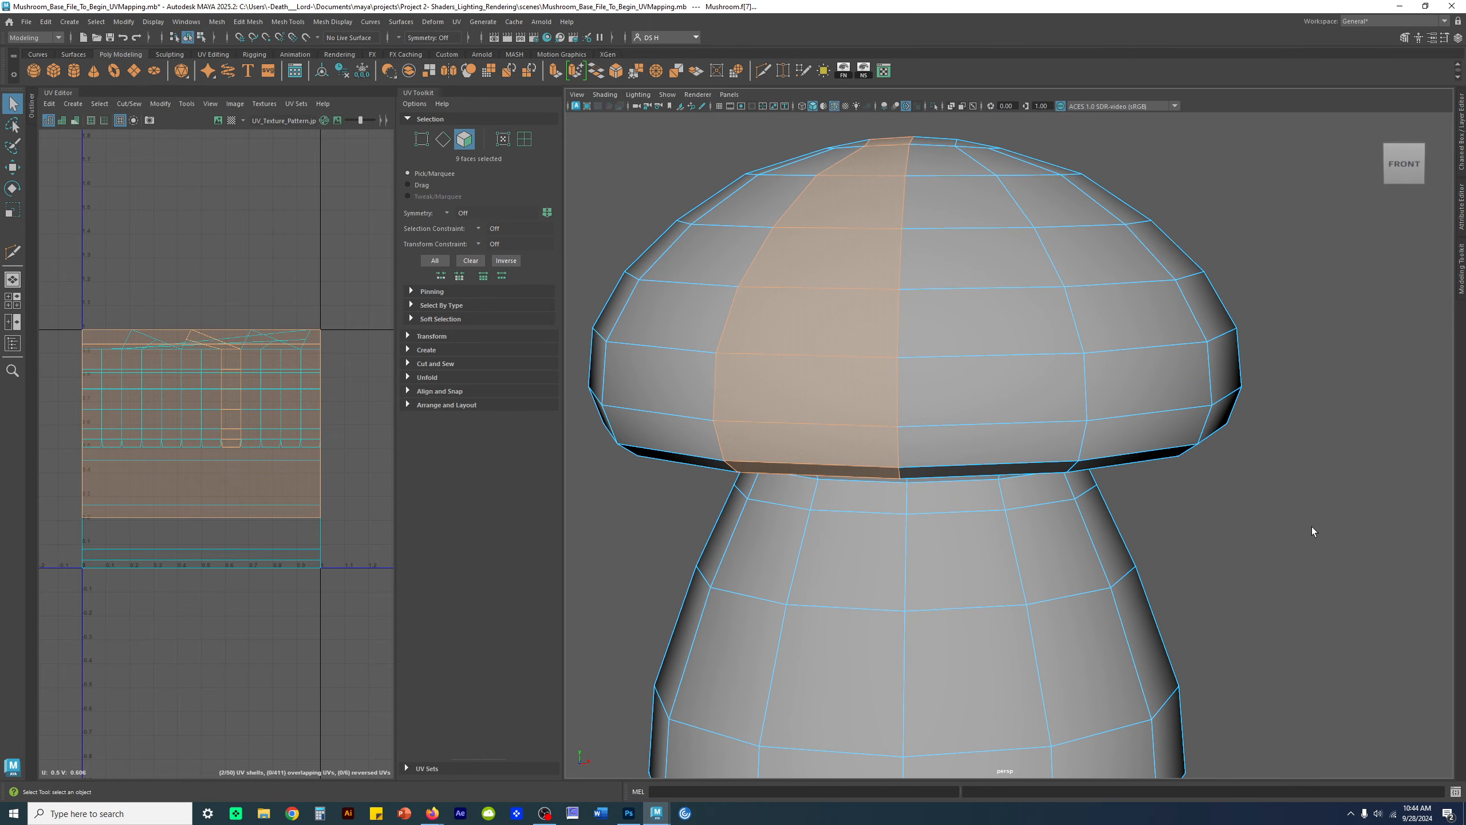
click(1306, 520)
- In the front view, select all faces of the mushroom cap, leaving out the ring of faces visible directly beneath it
key(space)
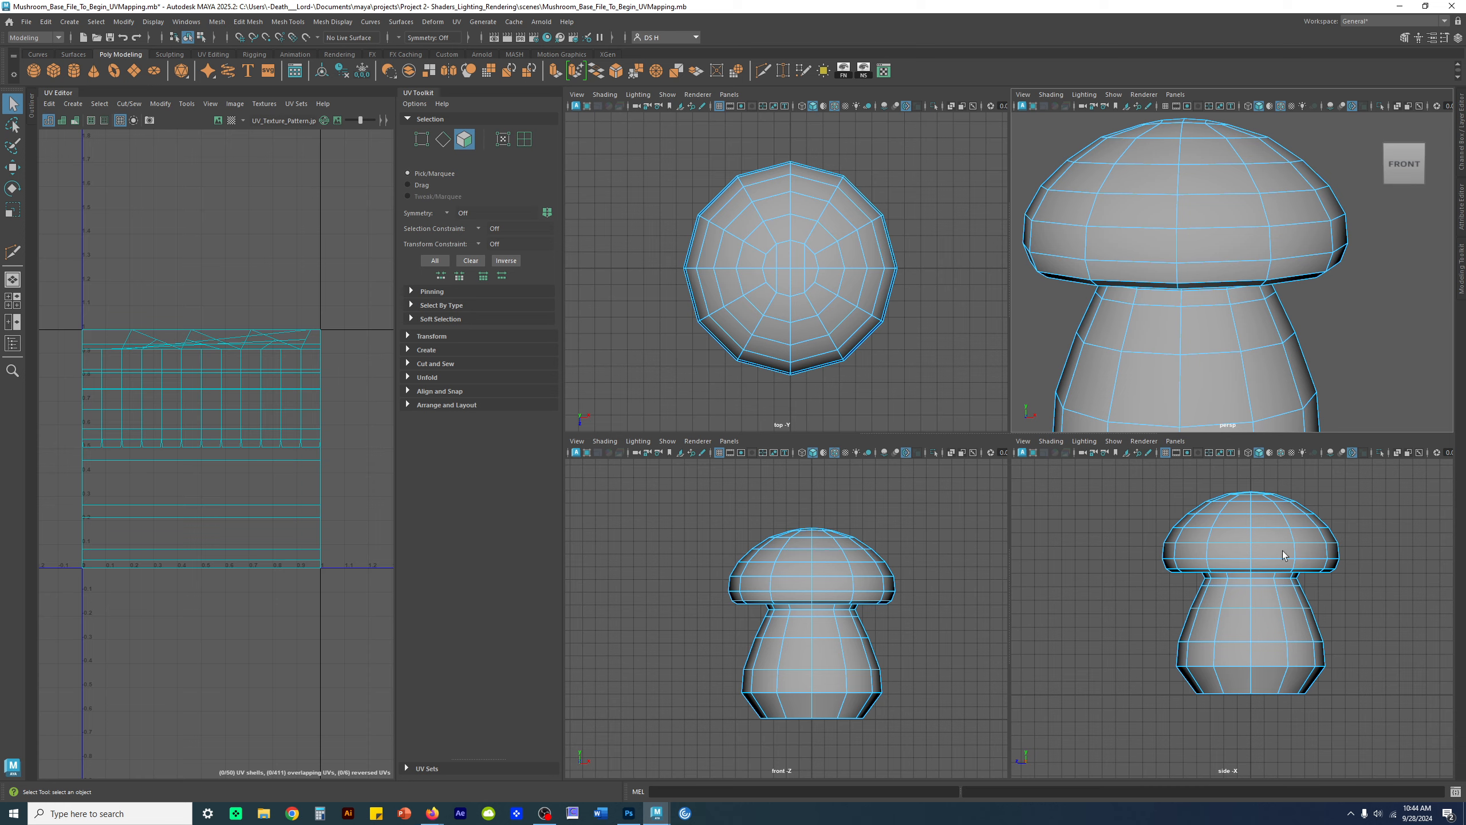
key(space)
scroll(1004, 568, up, 5)
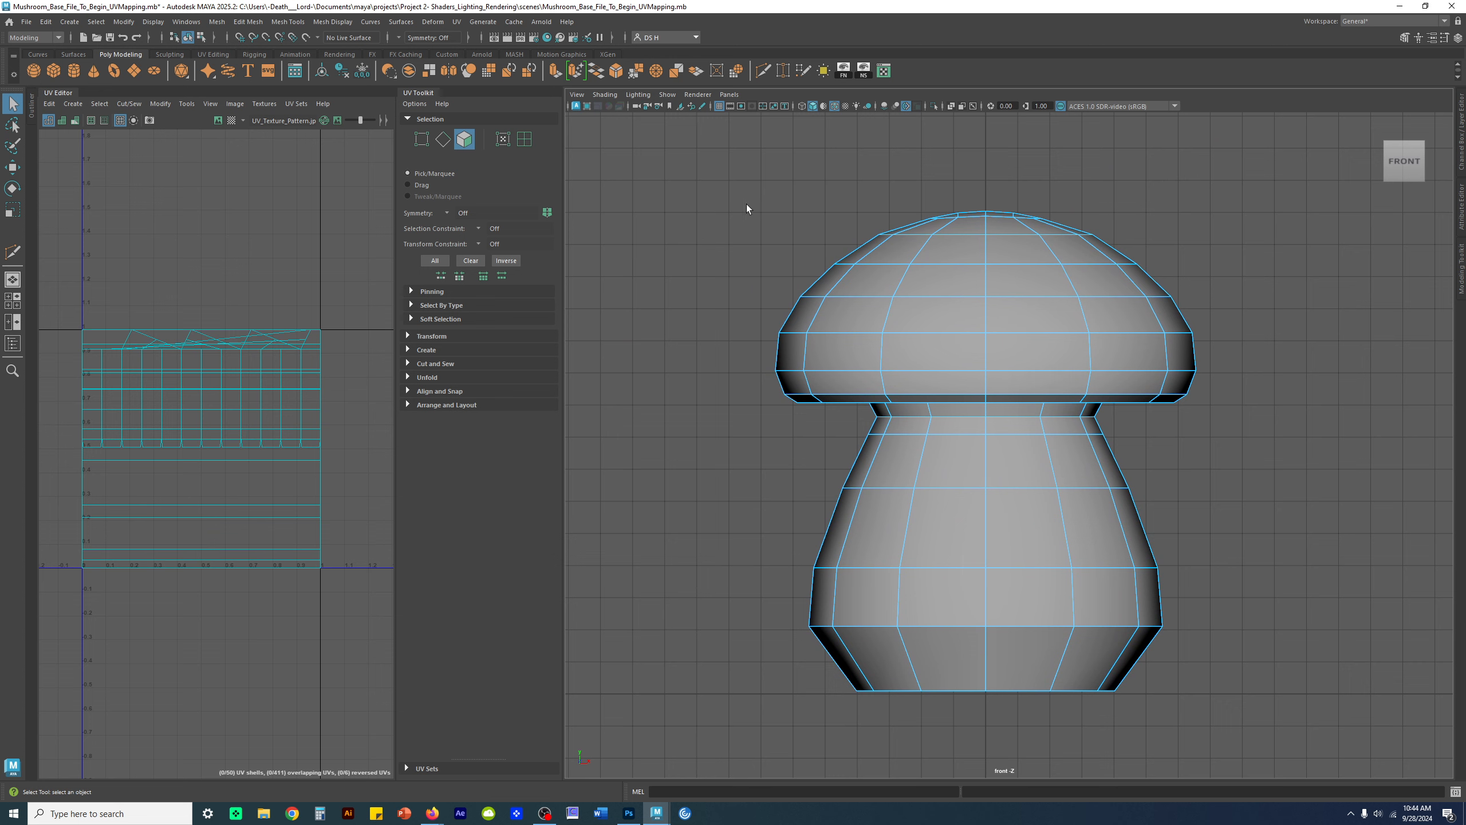
alt+middle_drag(980, 318, 984, 328)
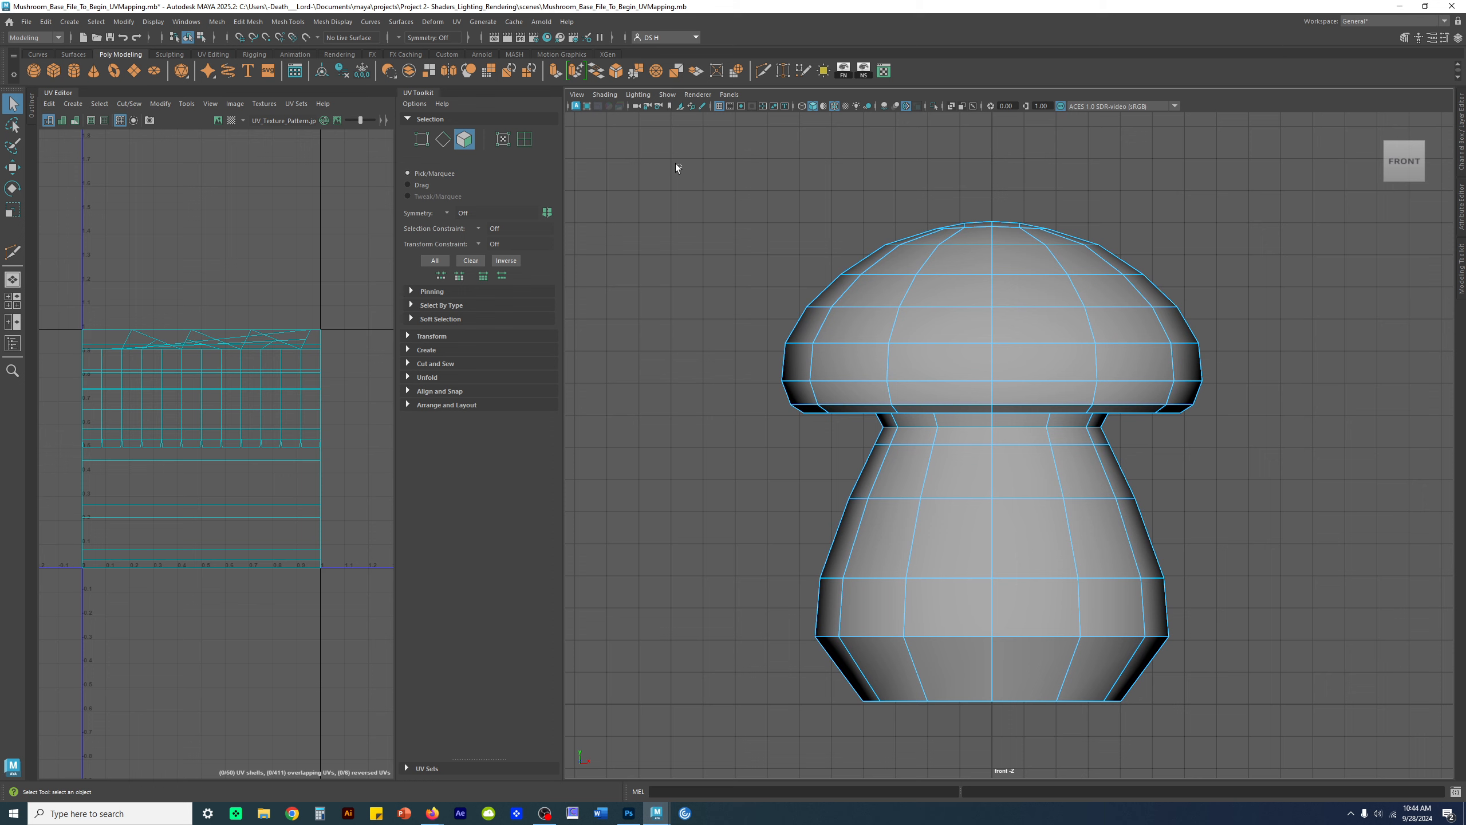
drag(650, 150, 1286, 410)
scroll(1178, 450, up, 2)
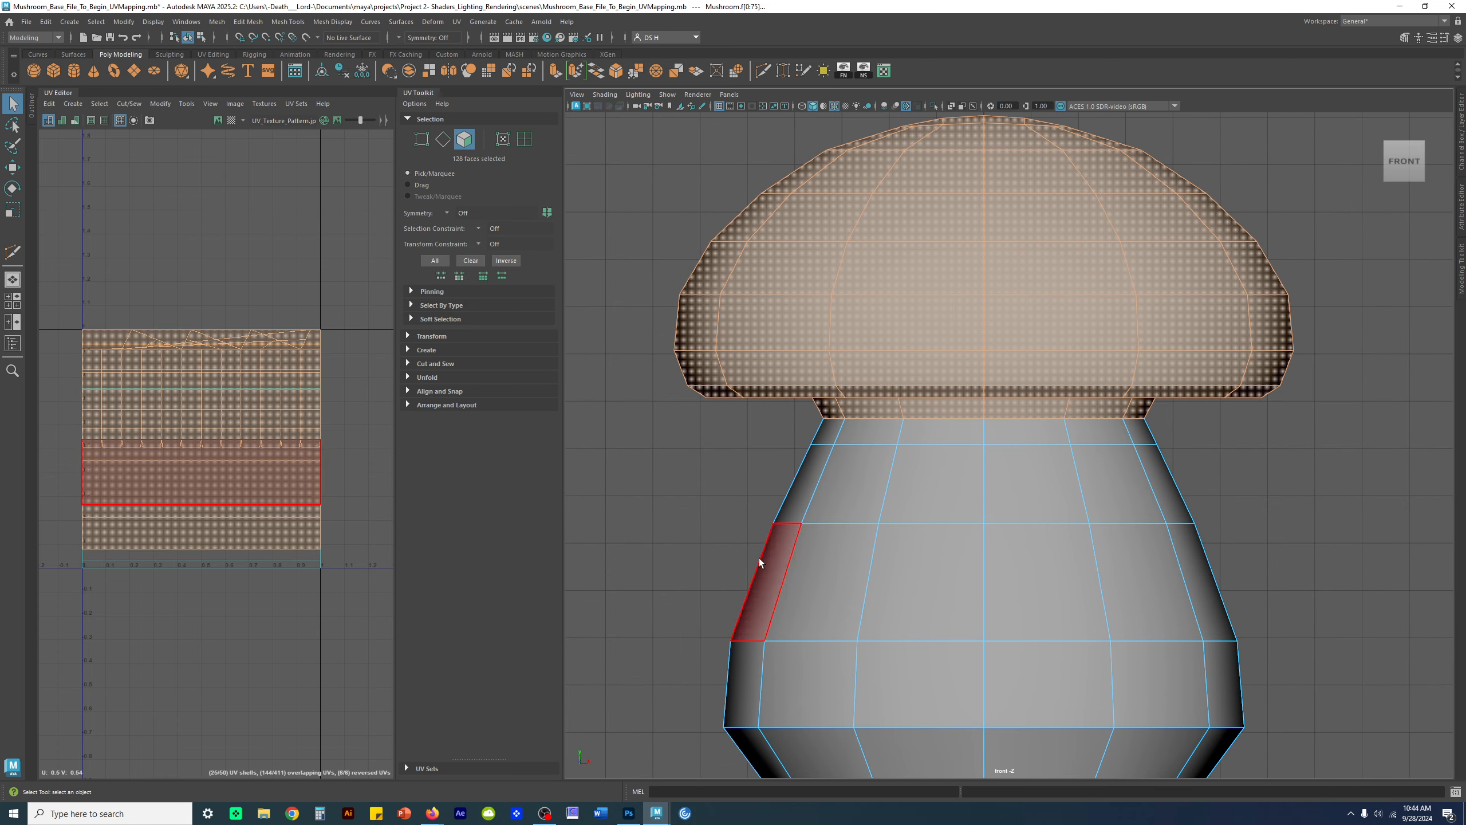
drag(1009, 549, 1293, 411)
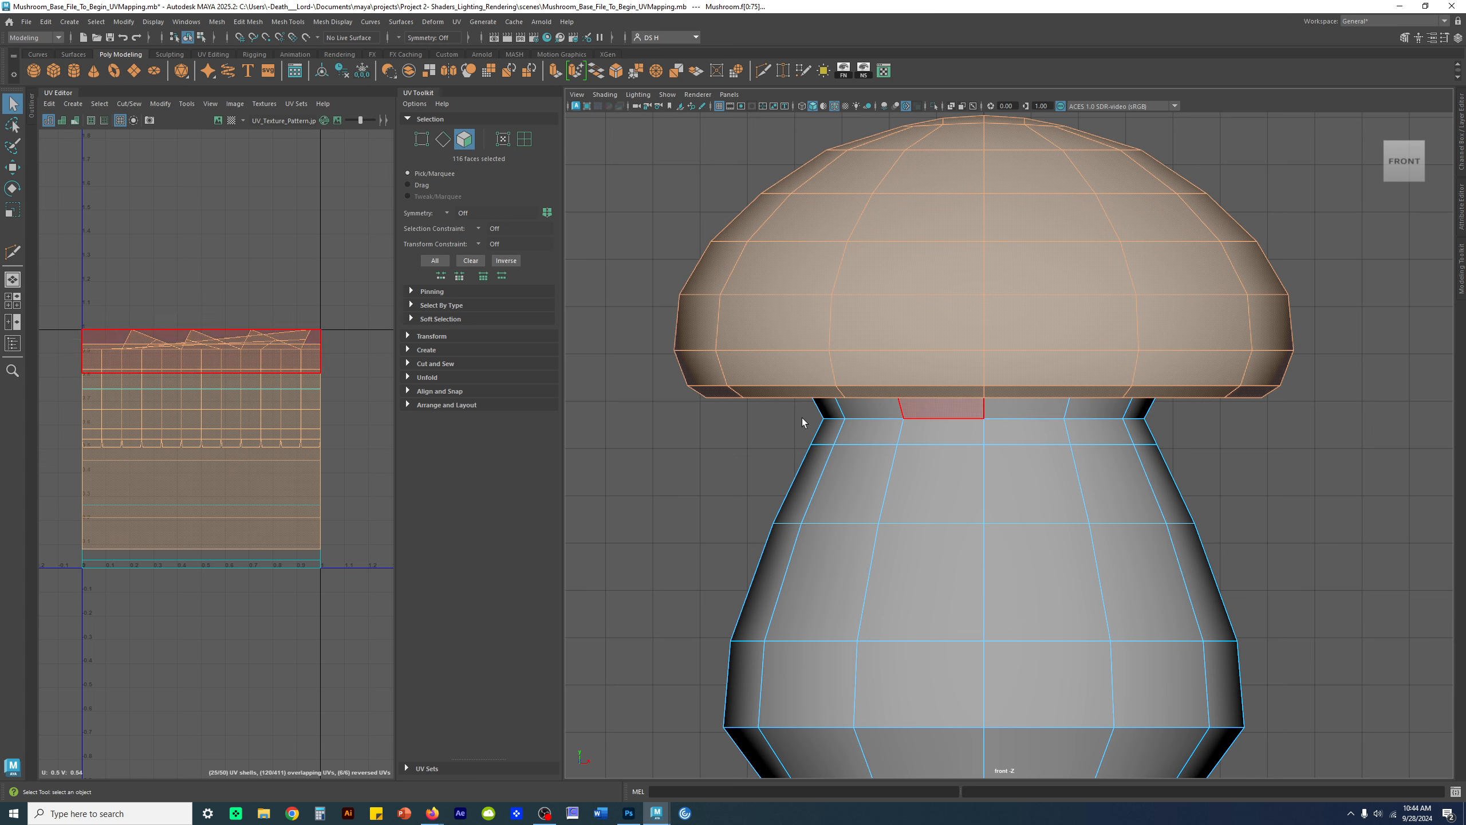
- Return to the perspective view and remove faces of the recessed ring on the cap's underside from the selection
alt+middle_drag(1246, 510, 1241, 504)
key(space)
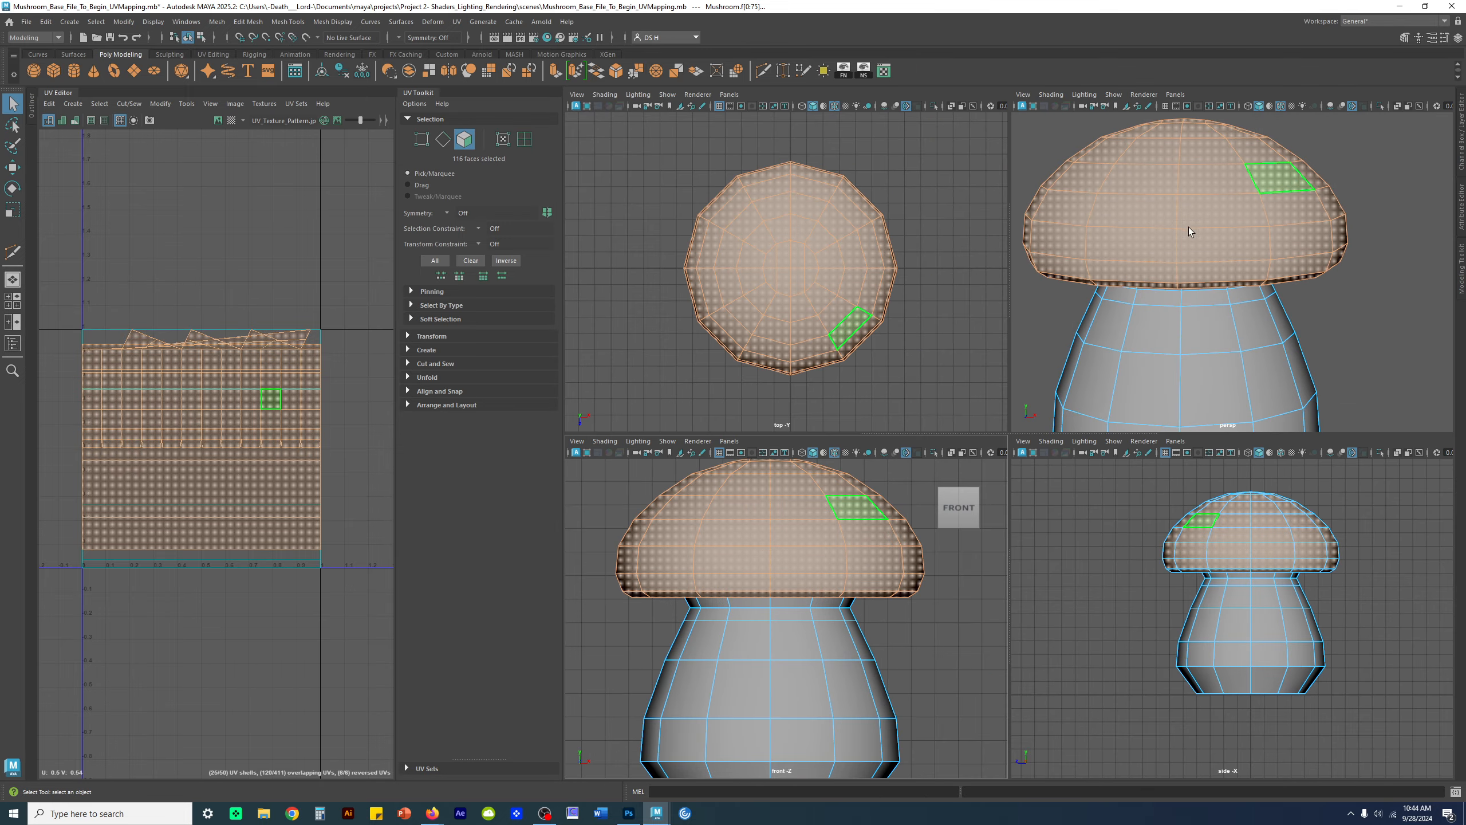
key(space)
alt+drag(1175, 457, 918, 468)
alt+middle_drag(918, 469, 927, 430)
alt+drag(927, 431, 1045, 460)
alt+middle_drag(1045, 460, 986, 481)
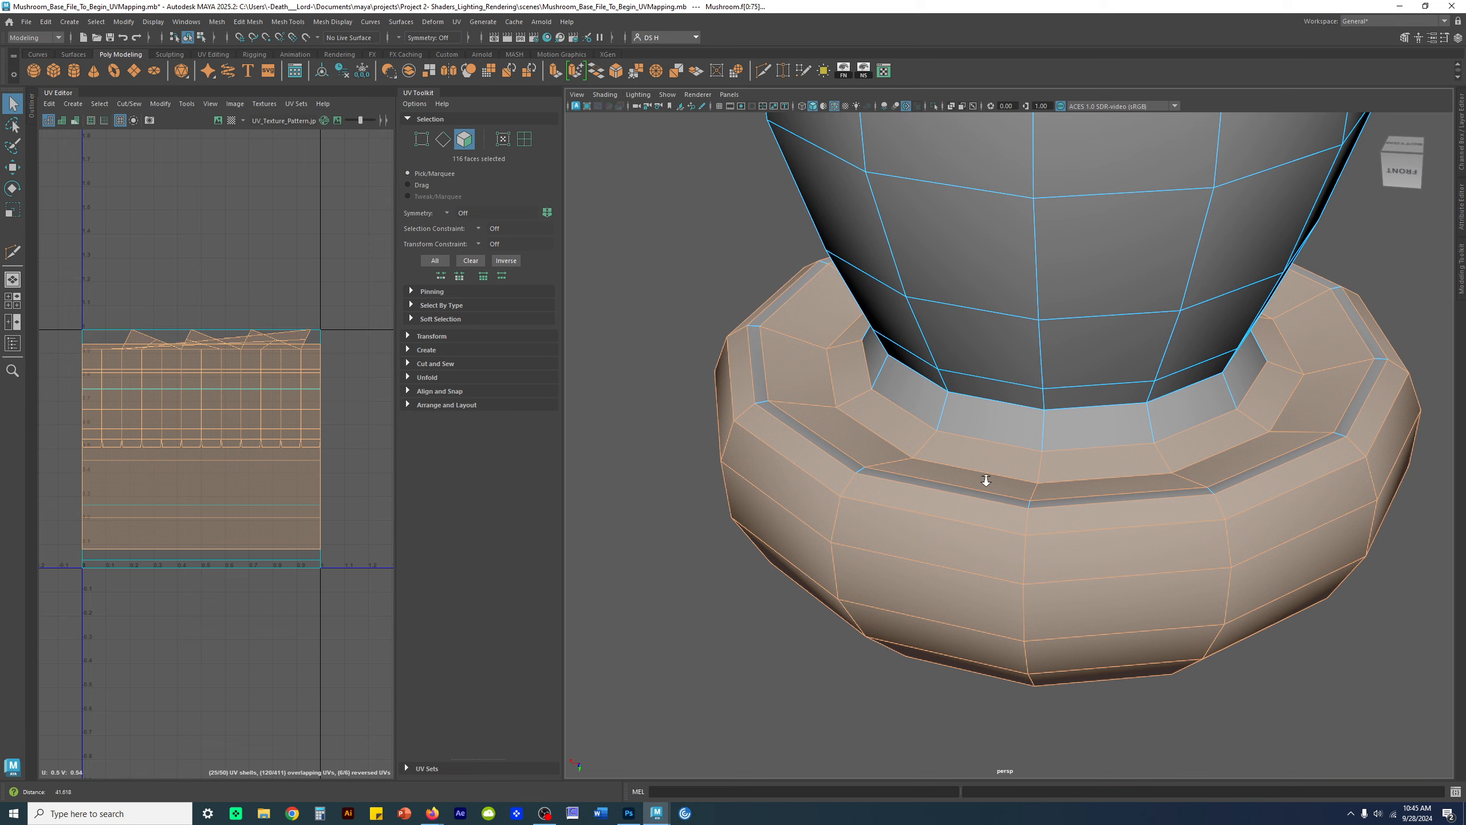
scroll(985, 482, up, 3)
alt+drag(983, 473, 939, 501)
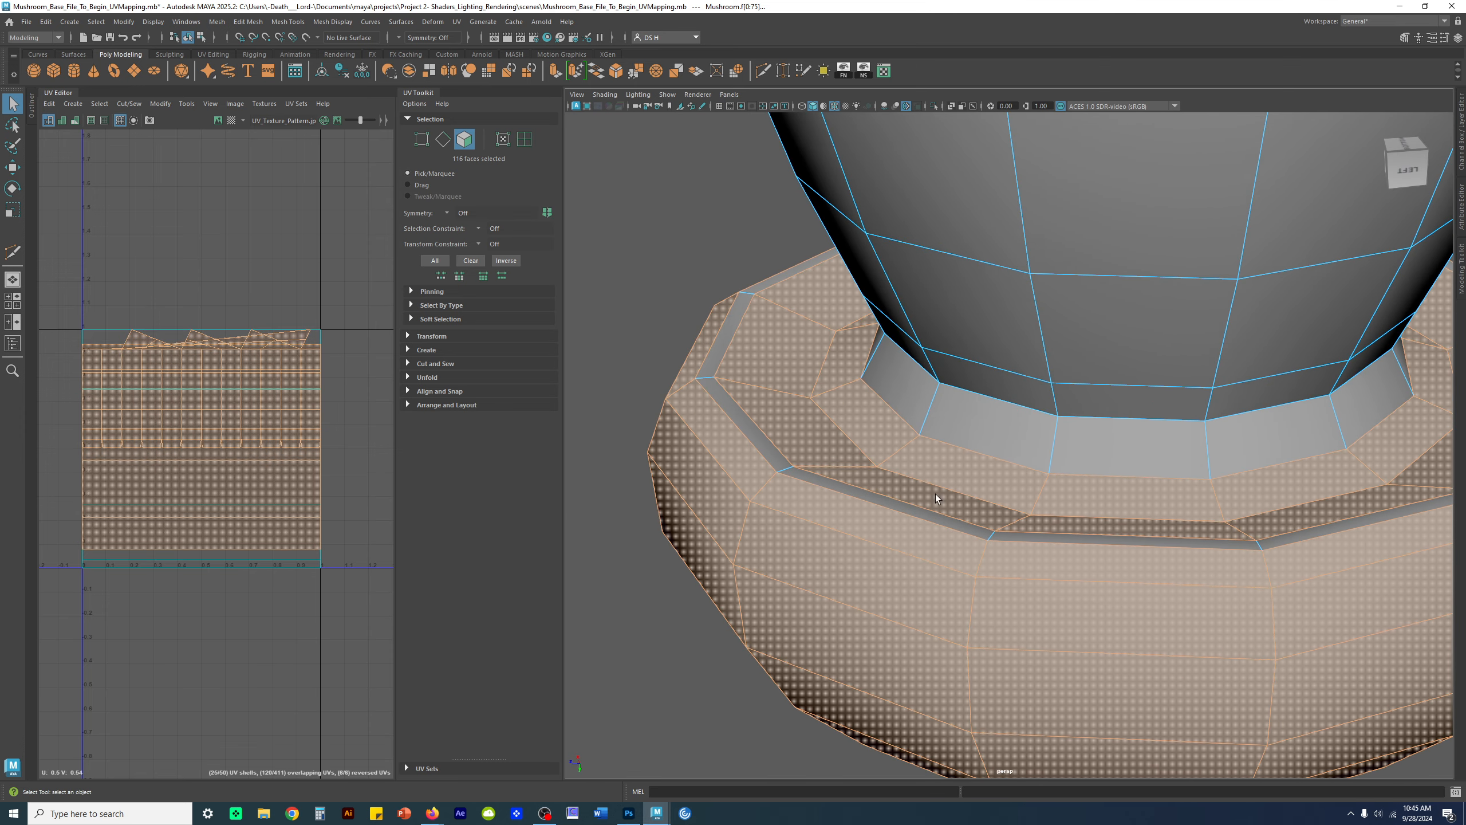
ctrl+click(797, 441)
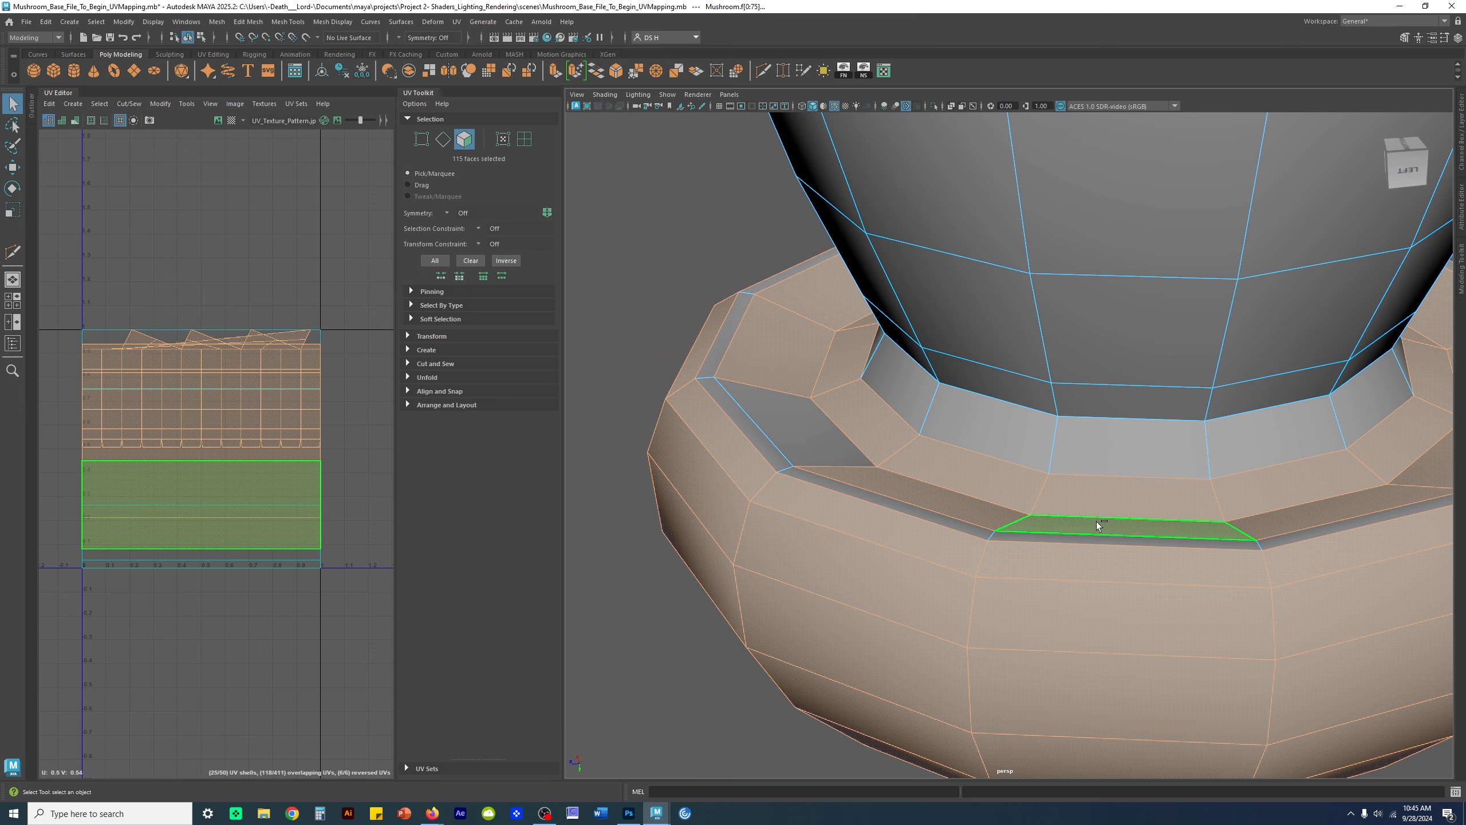
ctrl+click(1334, 509)
alt+middle_drag(1333, 510, 881, 486)
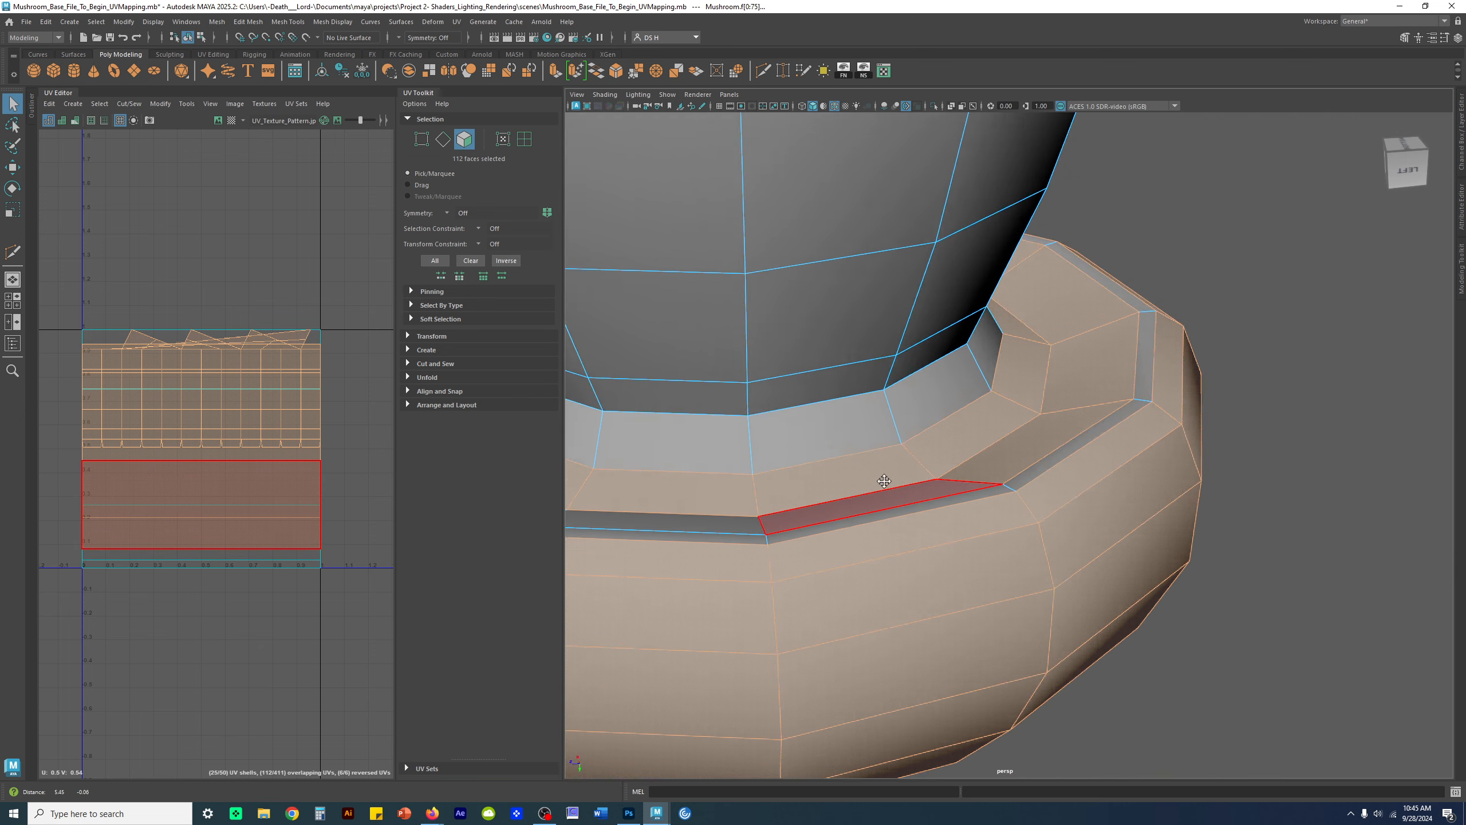
alt+drag(881, 487, 970, 523)
ctrl+click(927, 486)
ctrl+click(1072, 461)
- Continue removing faces of the recessed rings on the cap's underside from the selection, working around one side of the stem
alt+drag(1072, 462, 1242, 486)
alt+middle_drag(1241, 485, 949, 385)
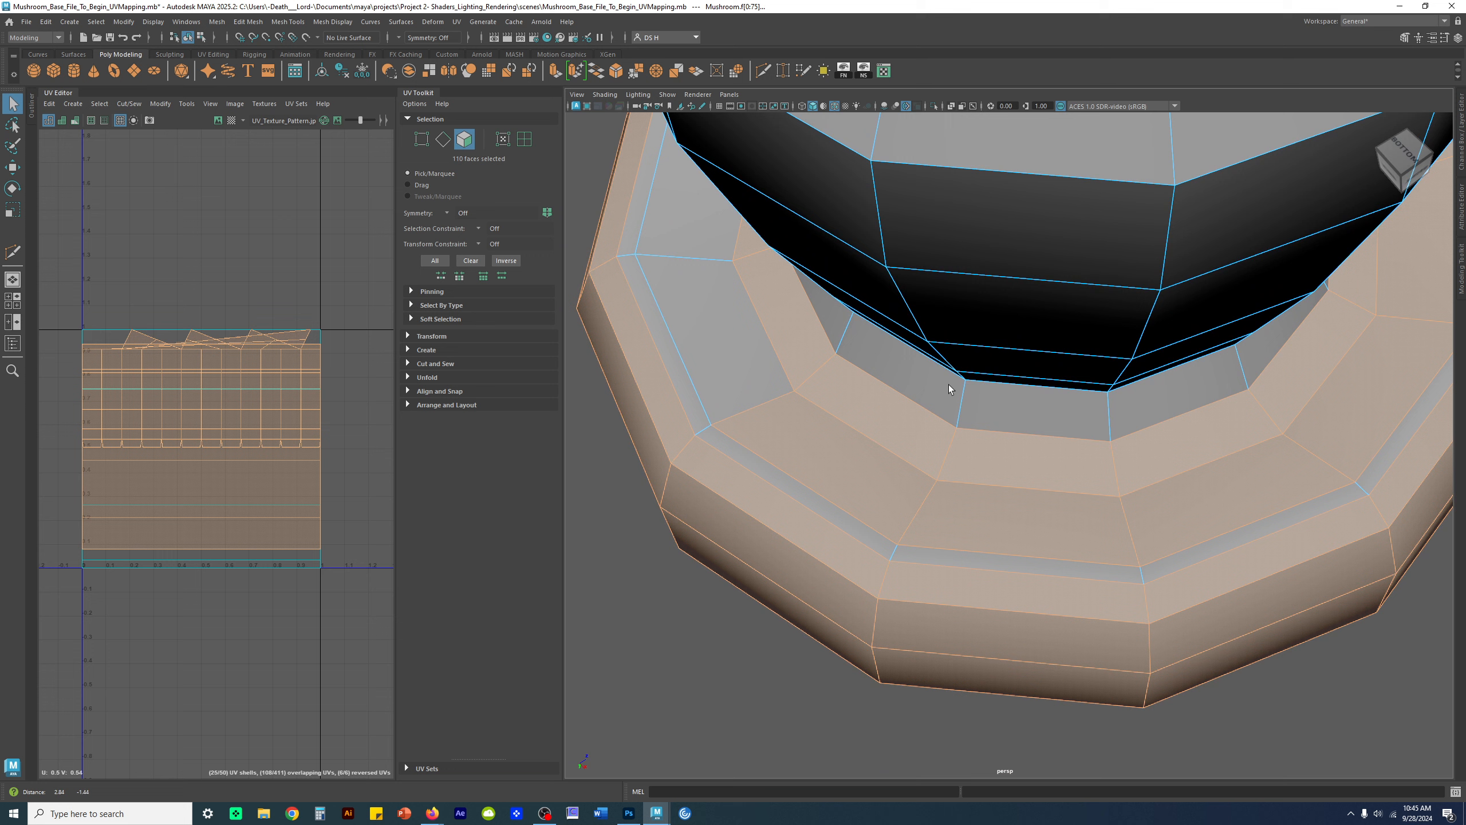
ctrl+click(855, 478)
ctrl+click(846, 395)
ctrl+click(795, 344)
ctrl+click(997, 455)
ctrl+click(999, 508)
ctrl+click(1190, 454)
ctrl+click(1230, 486)
alt+drag(1290, 459, 1282, 487)
ctrl+click(1276, 429)
alt+middle_drag(1281, 456, 927, 511)
ctrl+click(978, 407)
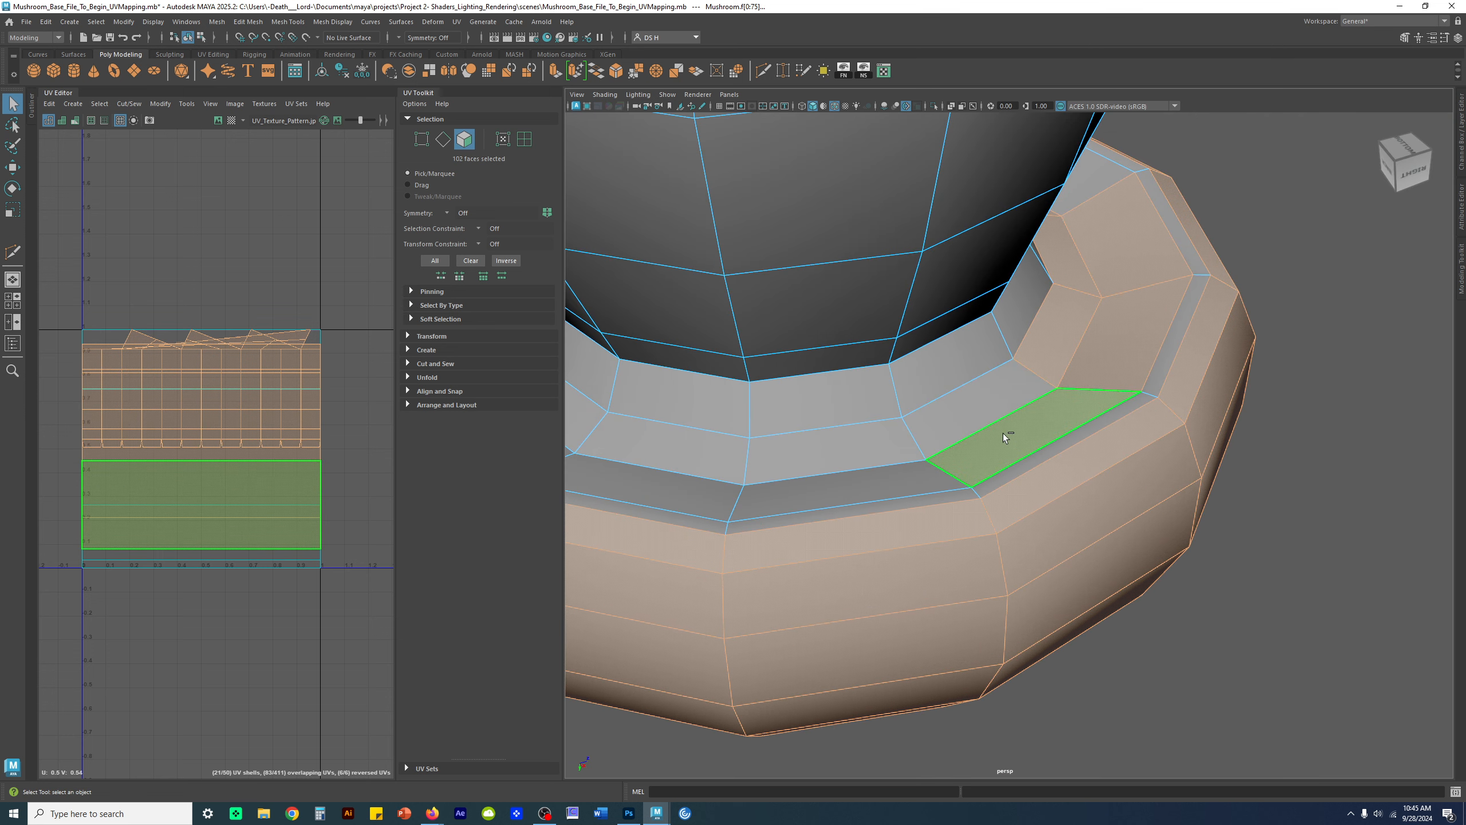
- Deselect the remaining recessed underside faces around the other side of the stem, leaving only the cap's outer faces selected
ctrl+click(1002, 429)
ctrl+click(1051, 349)
alt+drag(1128, 379, 1001, 419)
alt+middle_drag(1002, 419, 913, 372)
ctrl+click(989, 432)
ctrl+click(1025, 475)
alt+drag(1253, 460, 779, 426)
ctrl+click(722, 430)
ctrl+click(866, 413)
ctrl+click(1003, 390)
ctrl+click(1113, 319)
ctrl+click(1127, 239)
- Add faces of the narrow inner lip along the cap's lower rim to the selection, extending them along the loop
alt+drag(1241, 342, 1206, 427)
alt+right_drag(1206, 427, 953, 416)
alt+drag(1143, 549, 1103, 567)
alt+right_drag(1103, 566, 1220, 589)
alt+drag(1220, 589, 1002, 572)
alt+middle_drag(951, 510, 971, 508)
alt+drag(970, 508, 704, 420)
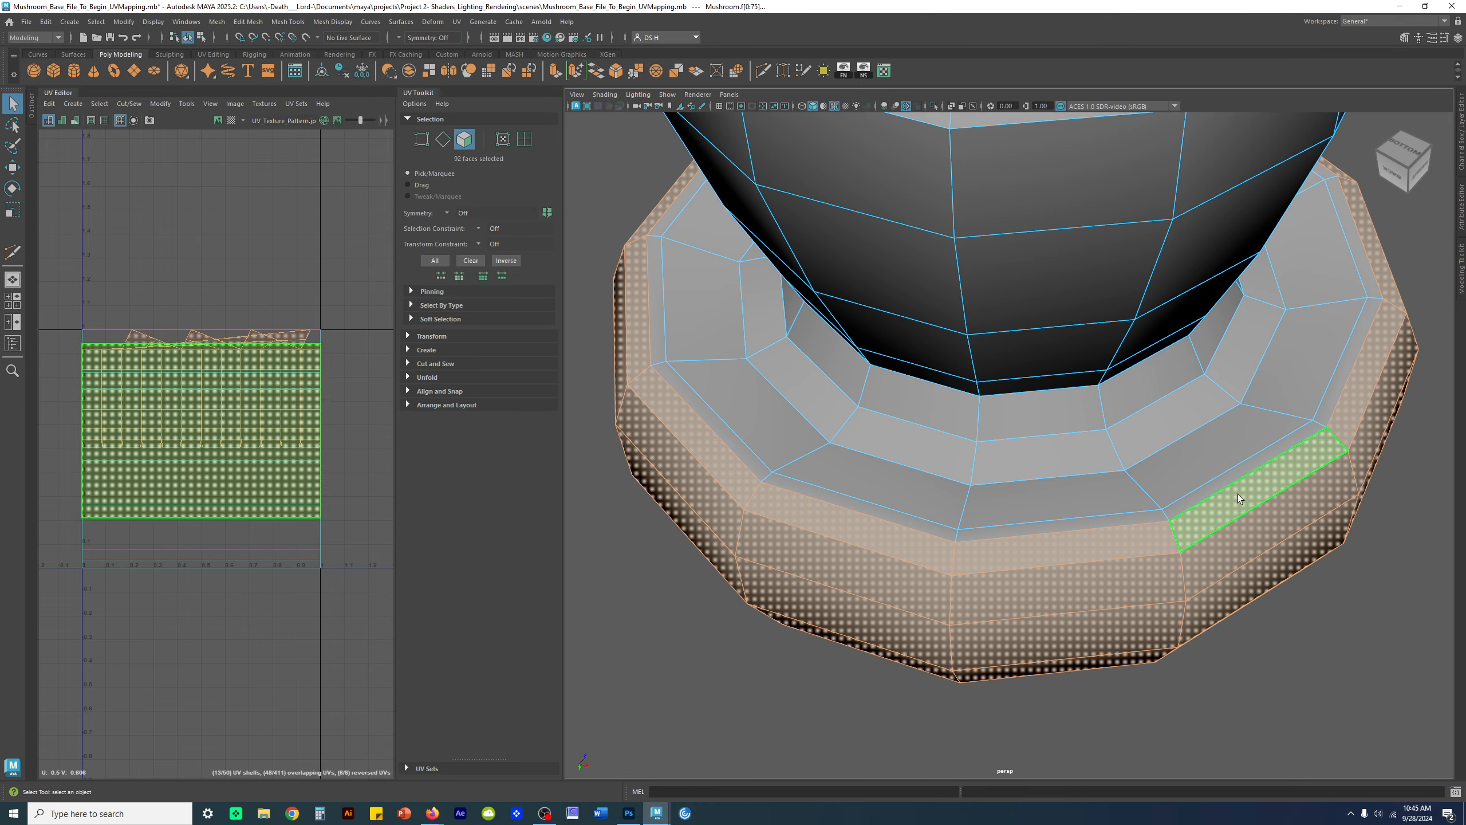
shift+click(727, 431)
alt+drag(1238, 697, 1135, 690)
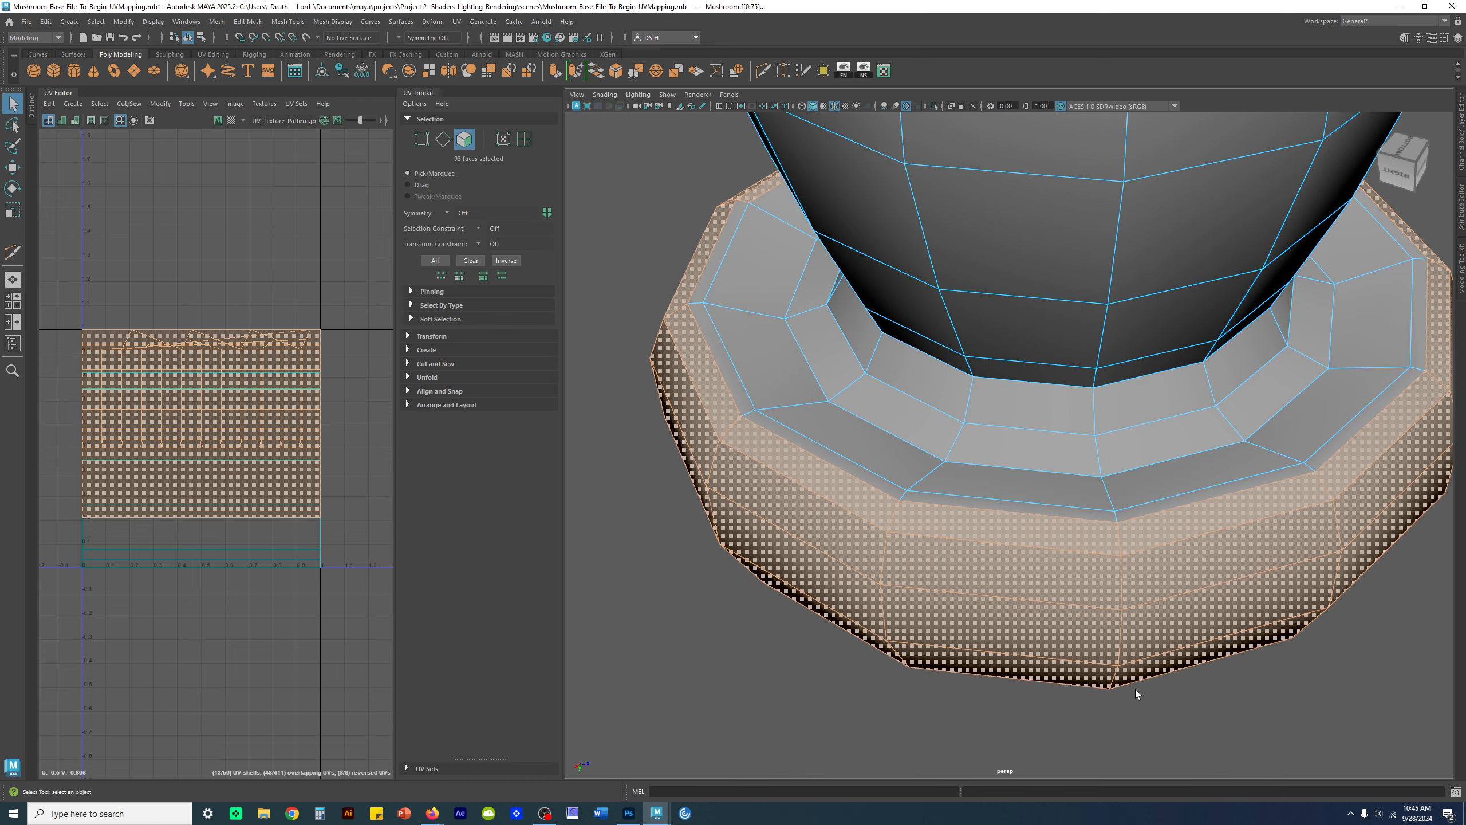
shift+double_click(1244, 482)
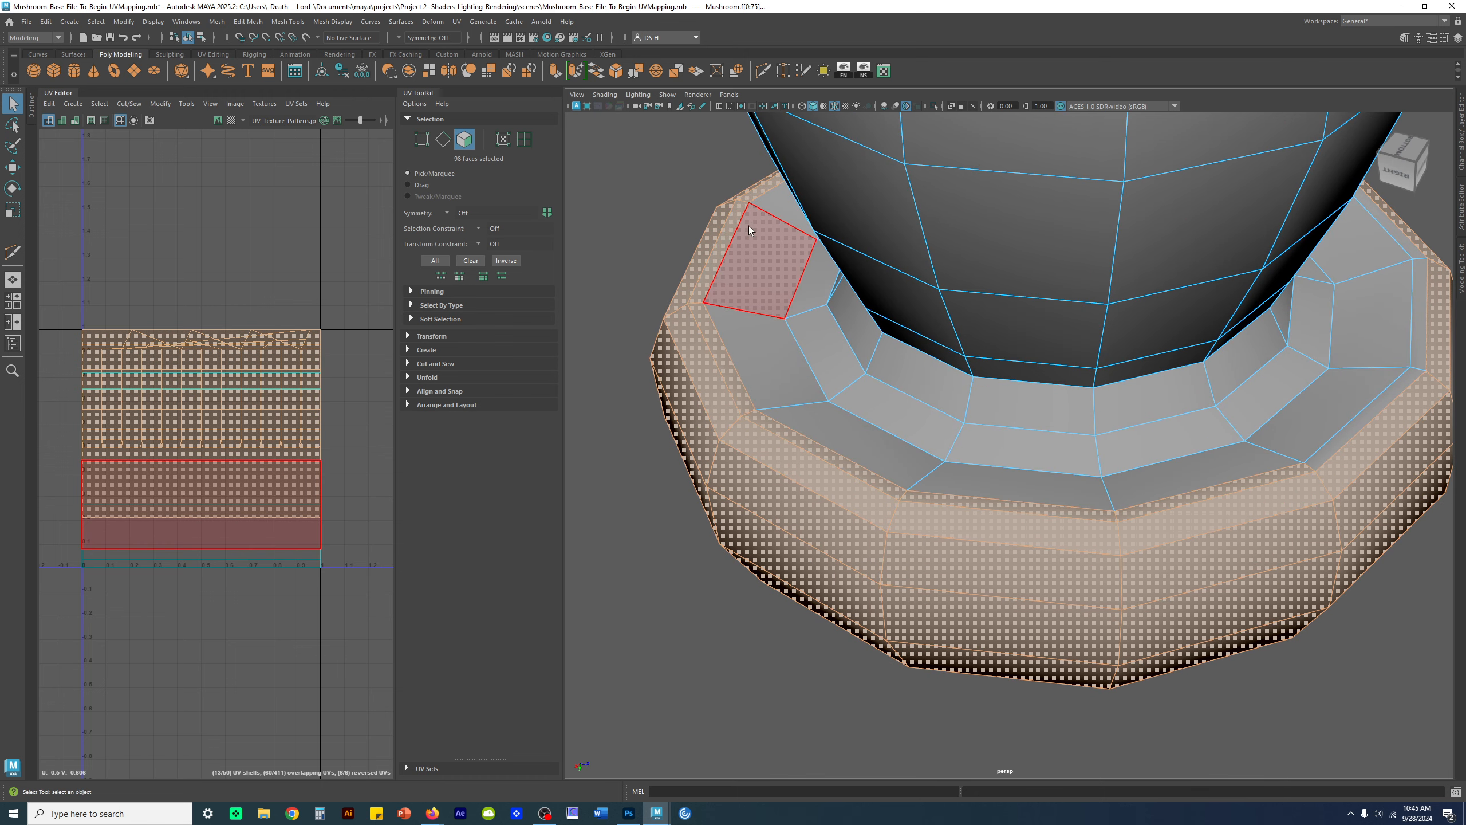
alt+drag(1310, 552, 1137, 544)
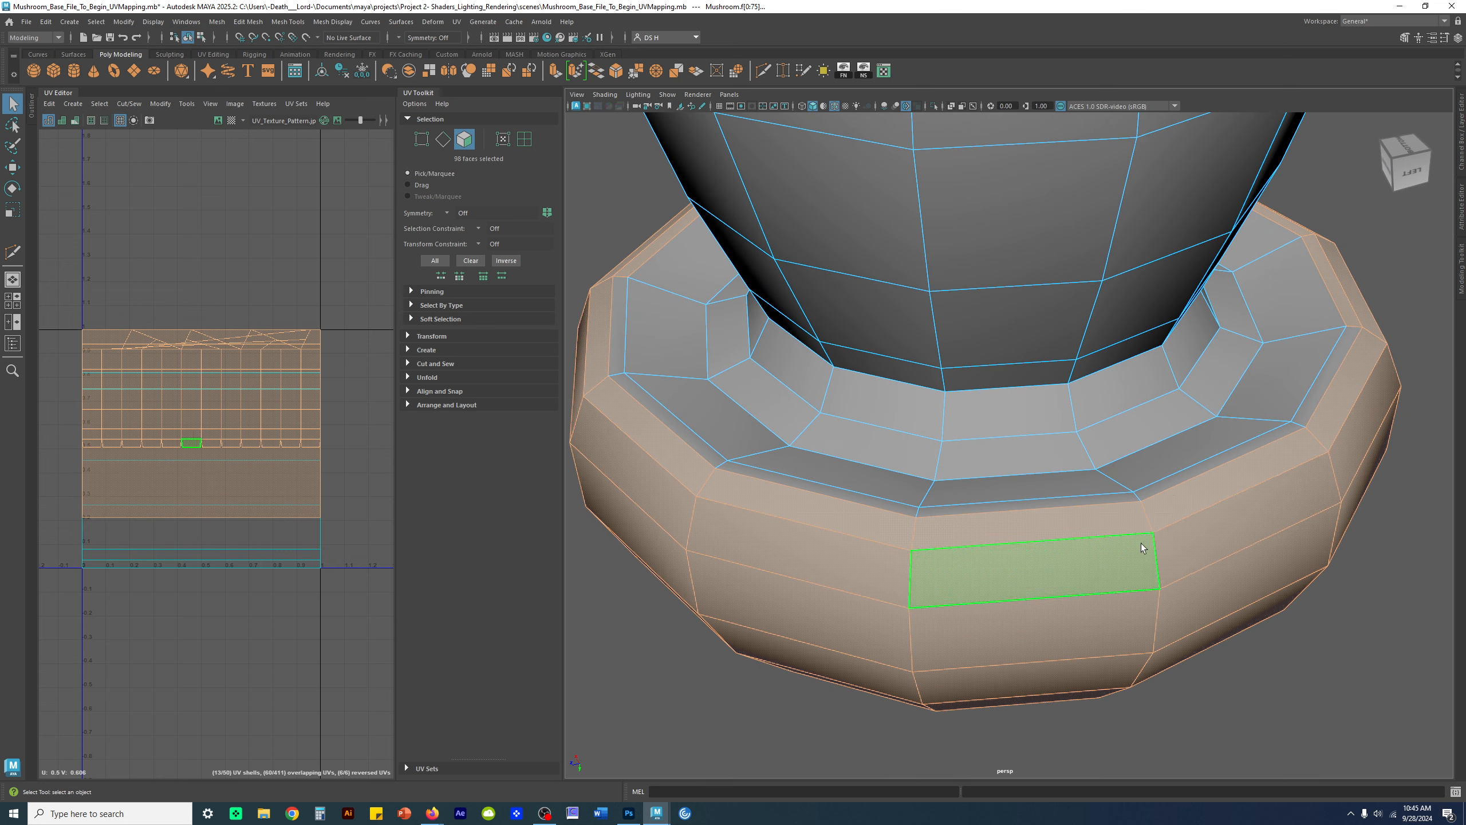
- Add the rest of the narrow rim lip to the cap selection and show the mushroom unsmoothed from the side
shift+click(1332, 371)
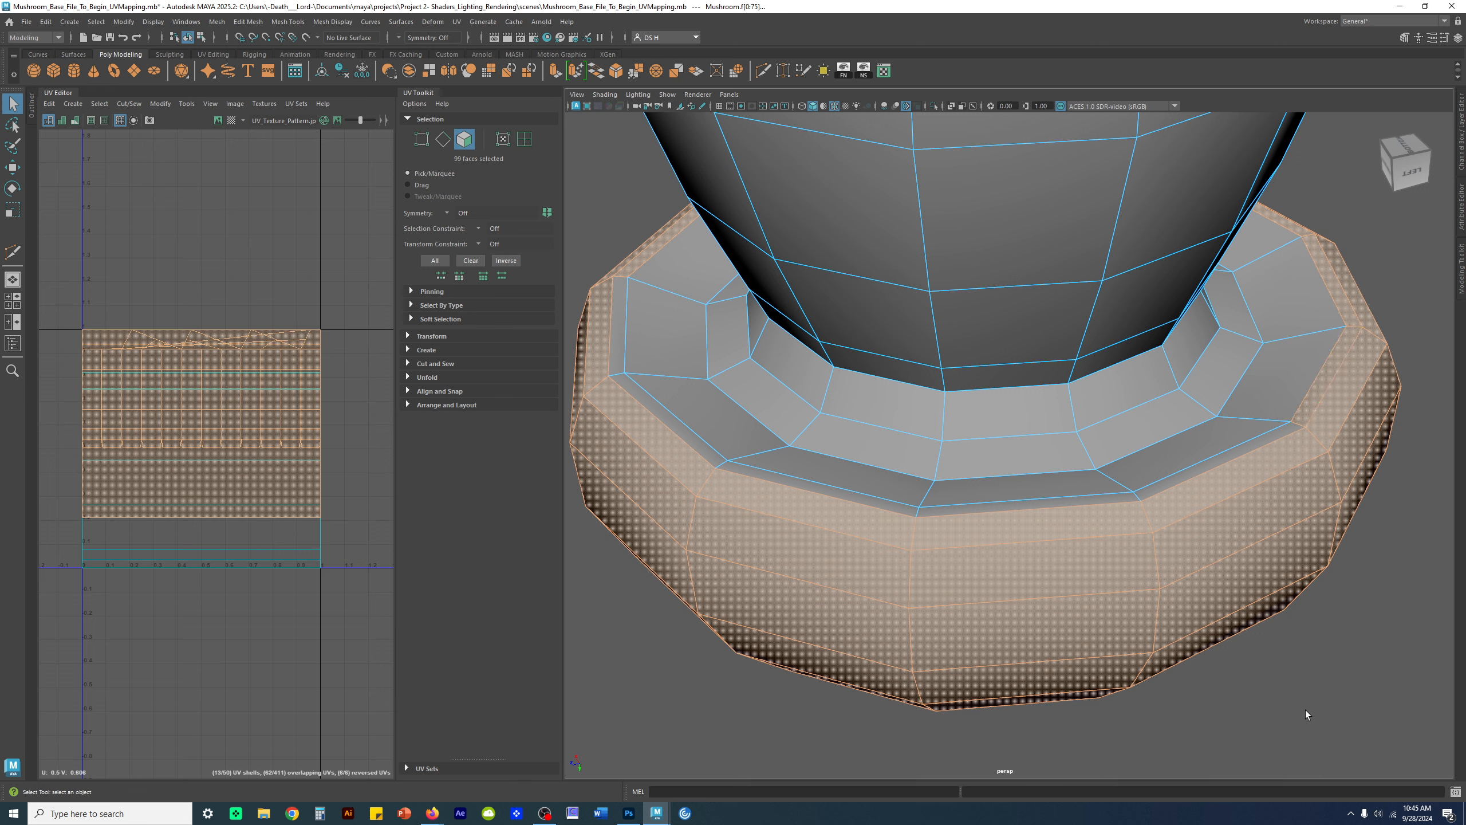
shift+click(1233, 459)
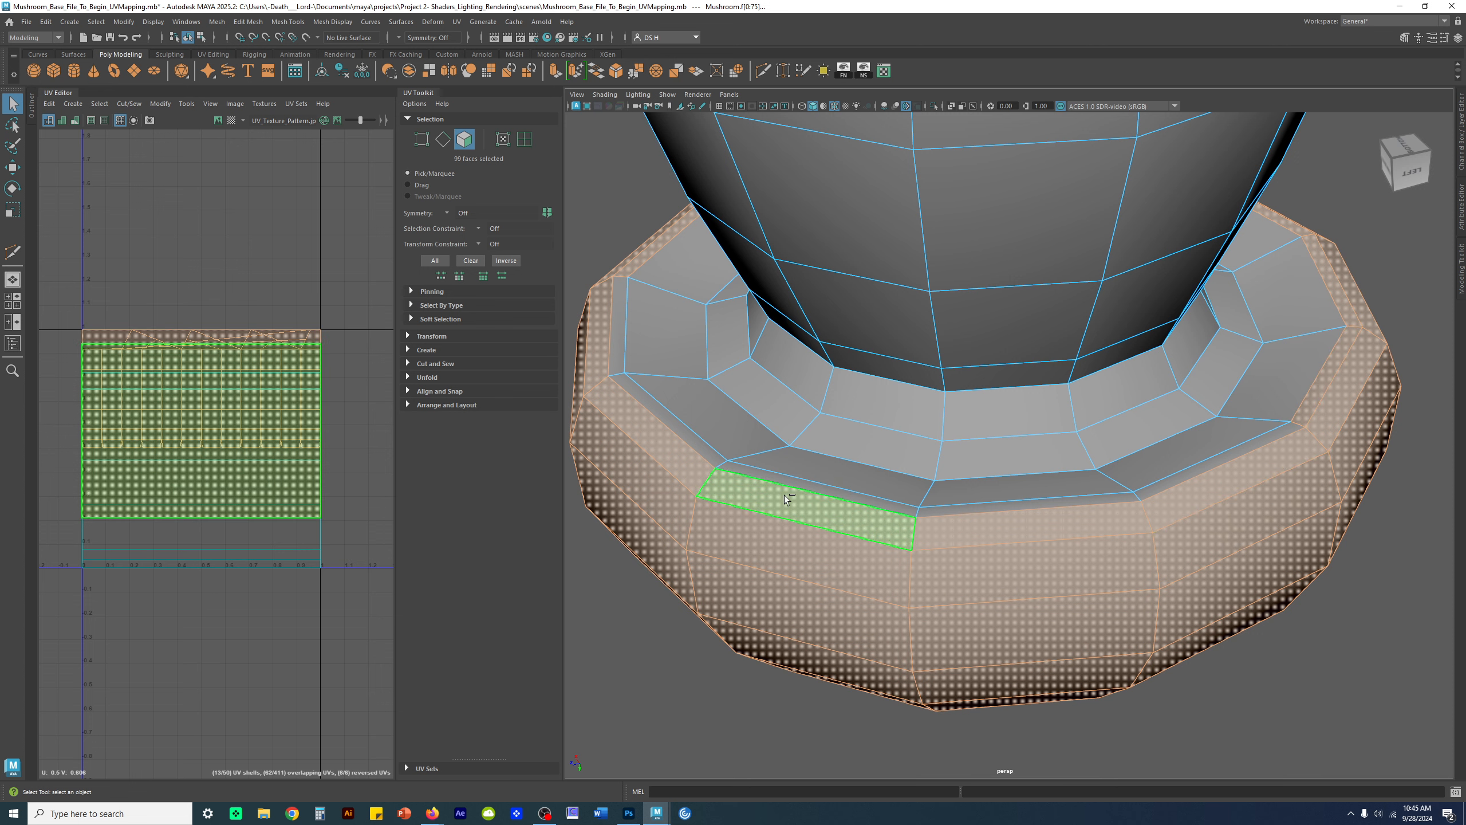
shift+double_click(821, 490)
alt+drag(845, 571, 792, 481)
shift+double_click(823, 452)
alt+drag(1120, 761, 1033, 705)
alt+drag(1206, 530, 1275, 576)
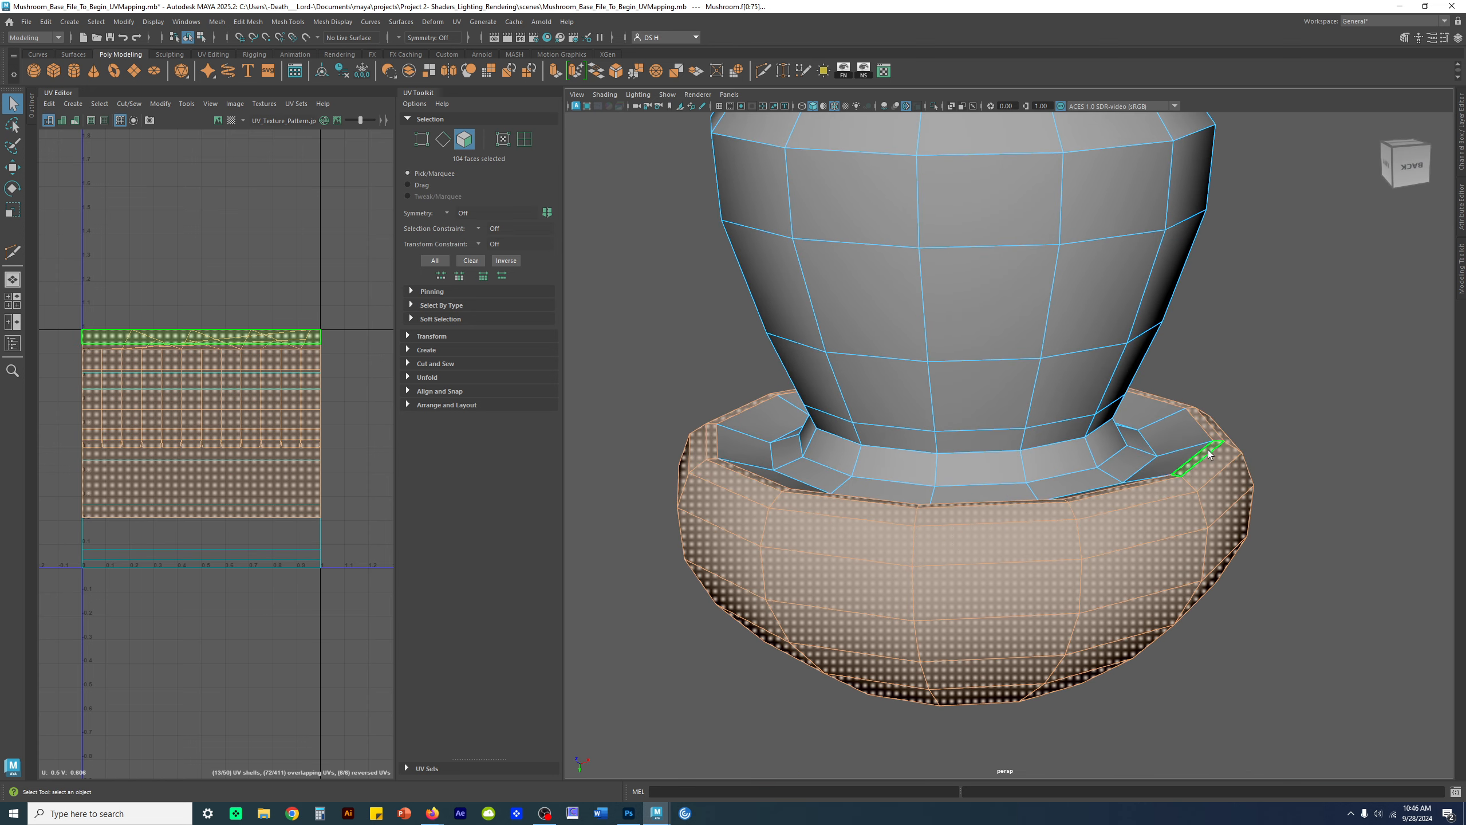
alt+drag(949, 508, 1192, 408)
alt+right_drag(1192, 408, 1010, 404)
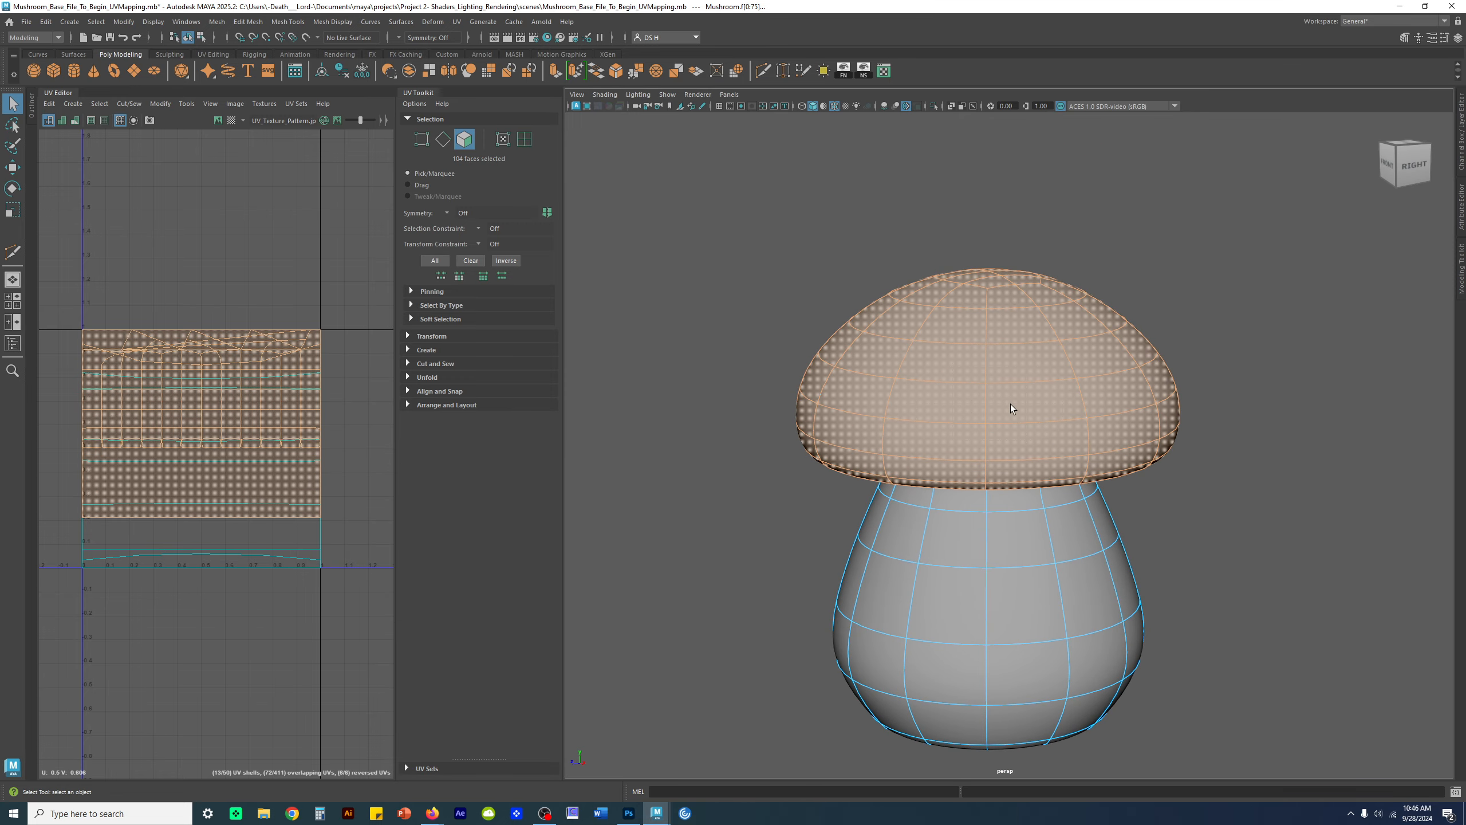
alt+drag(1152, 316, 1223, 449)
key(1)
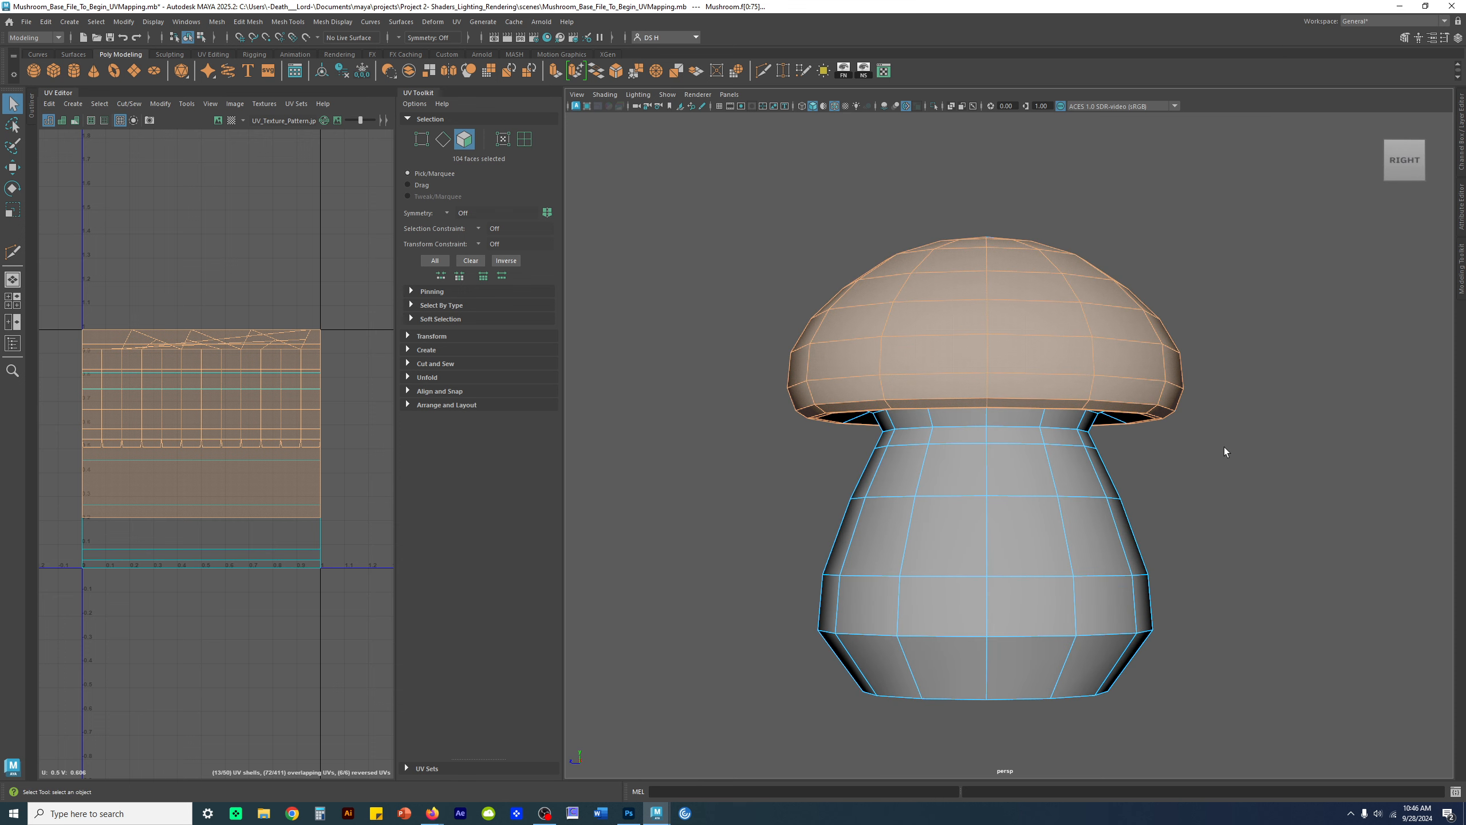
shift+click(946, 434)
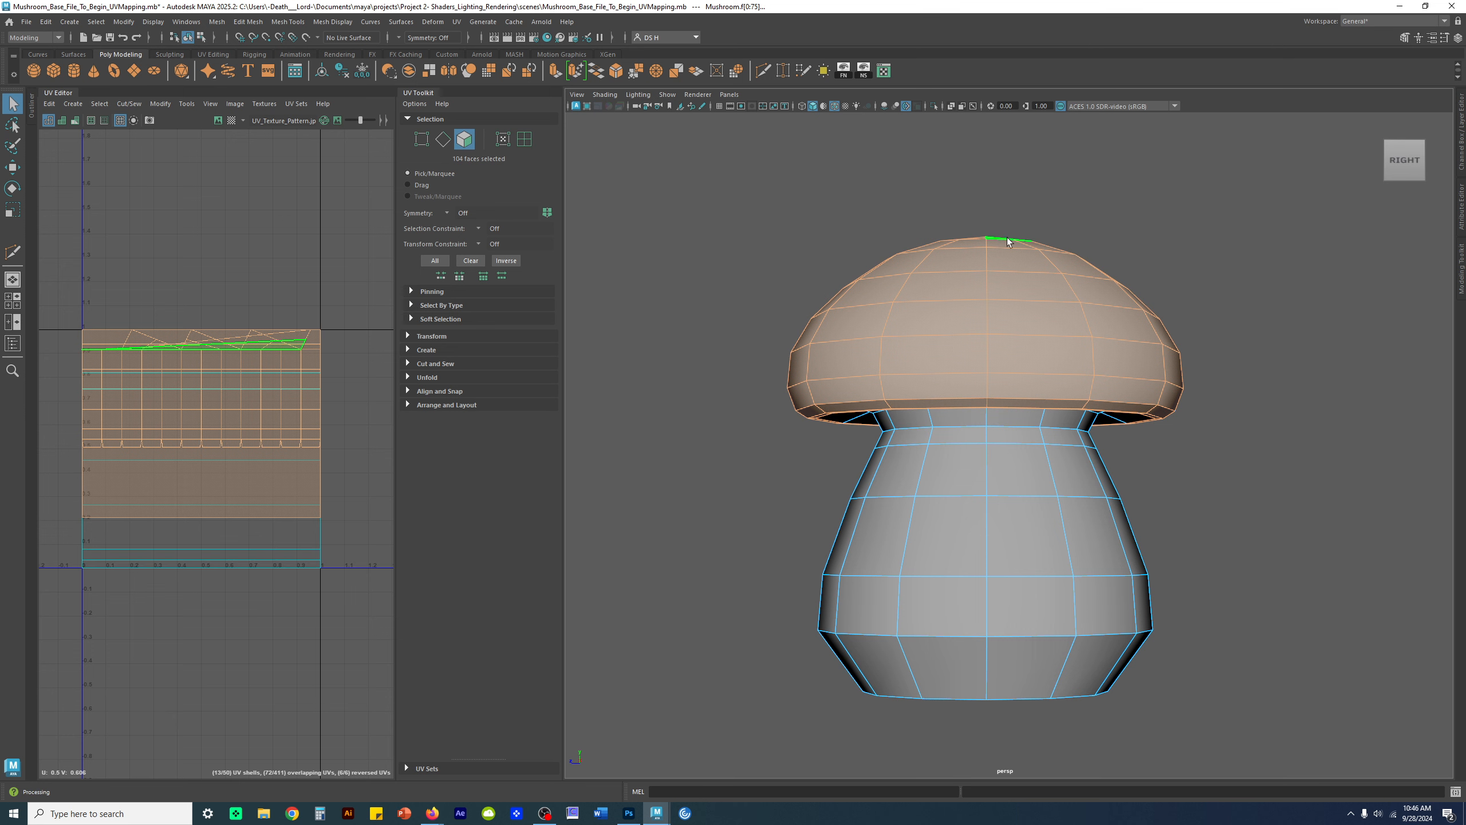
- Apply a planar UV projection along the Y axis to the selected cap faces, fitted to the bounding box with image ratio kept
click(455, 23)
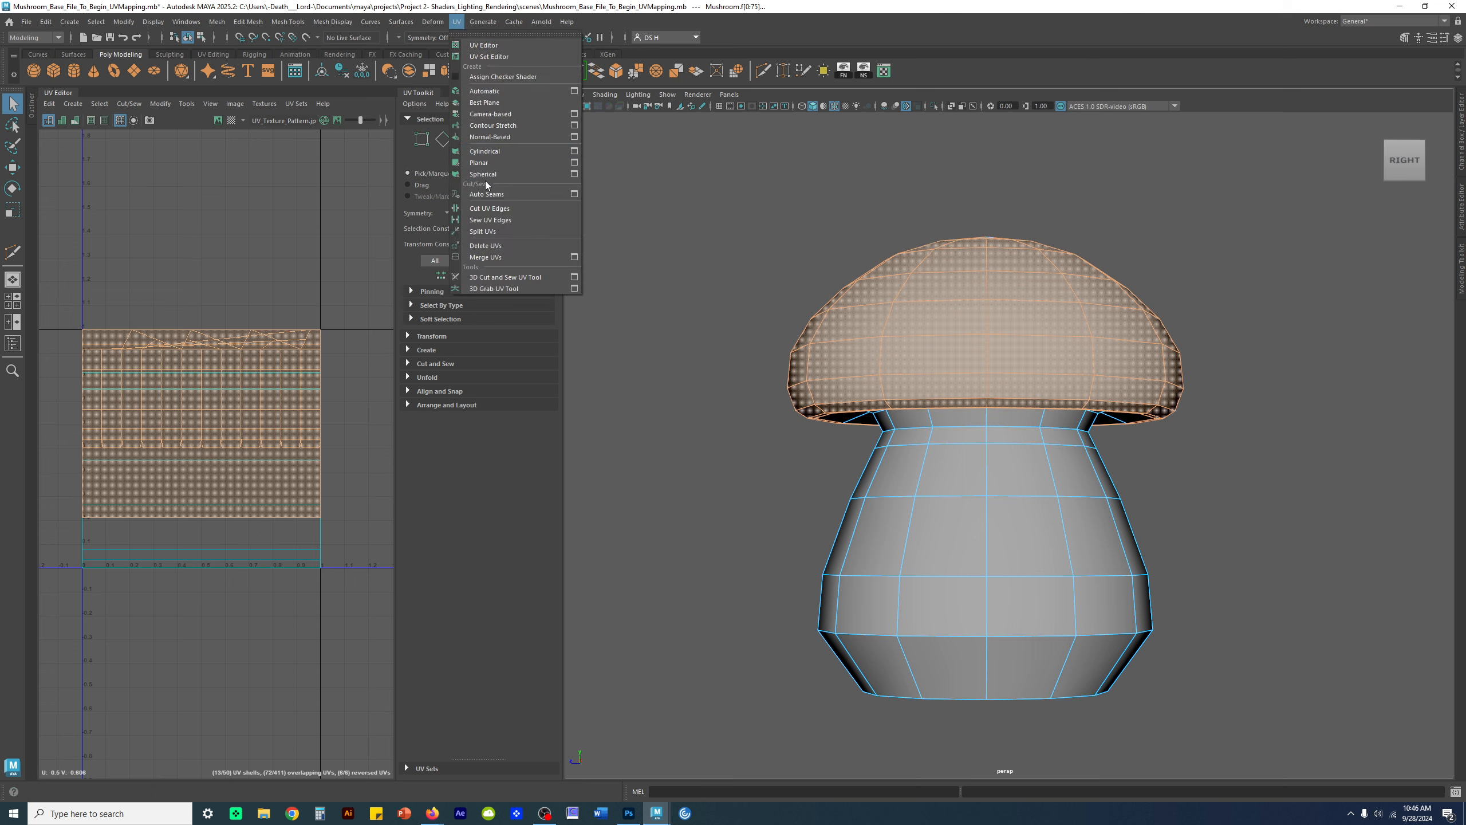
click(575, 162)
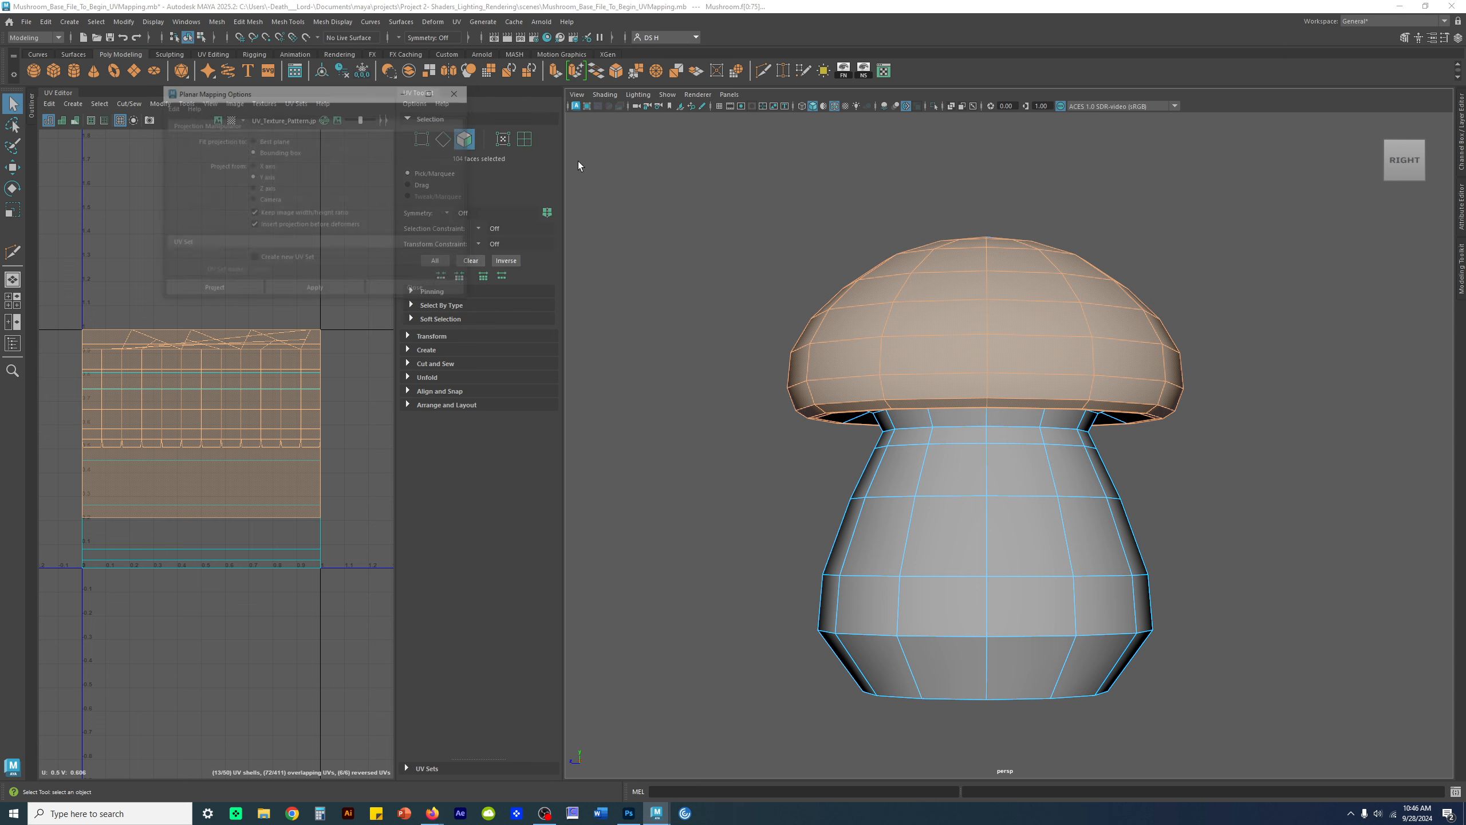
drag(381, 102, 782, 167)
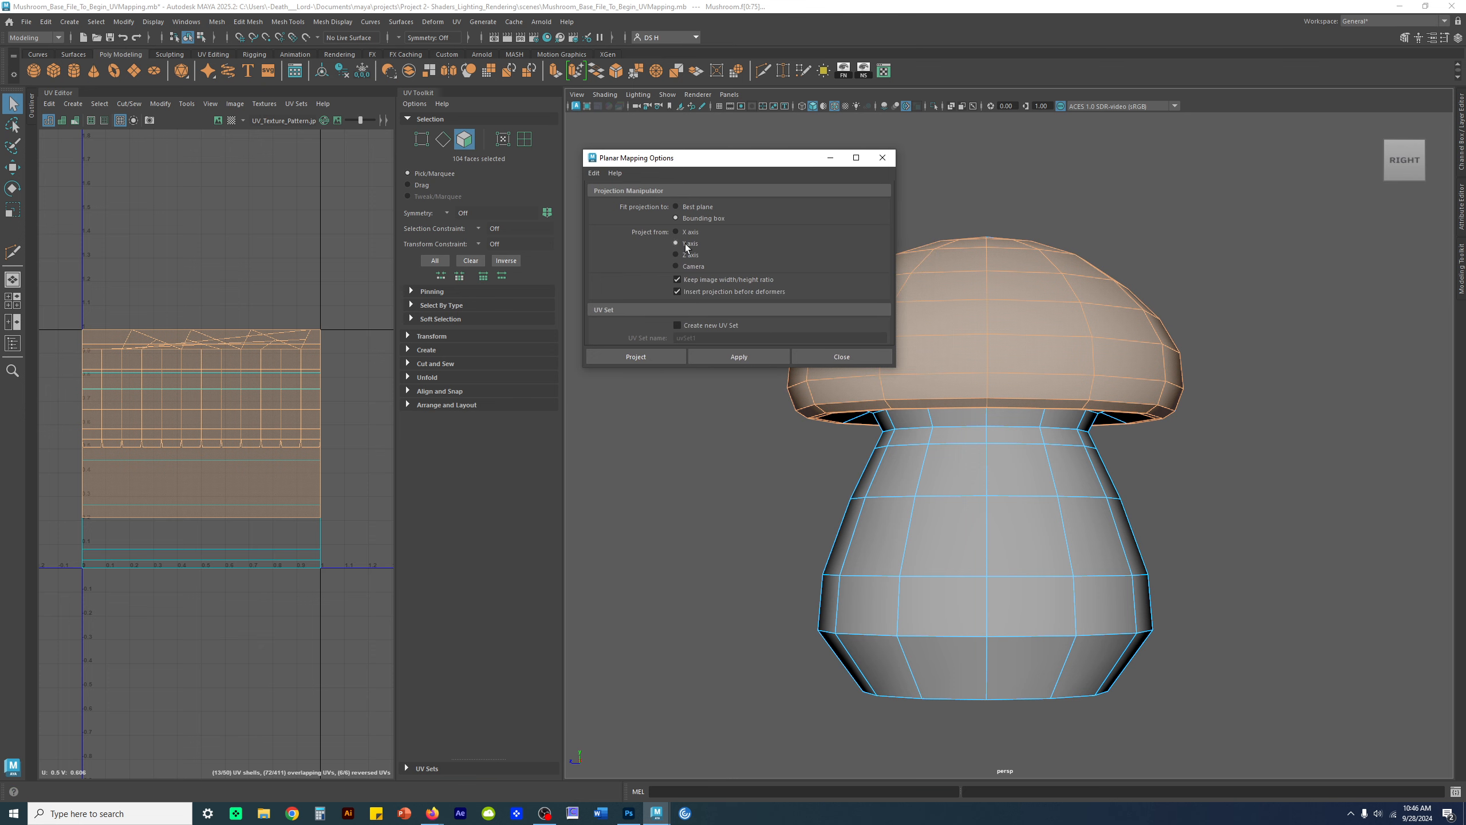
alt+drag(1060, 346, 1064, 357)
scroll(1154, 302, down, 3)
alt+middle_drag(1234, 310, 1272, 358)
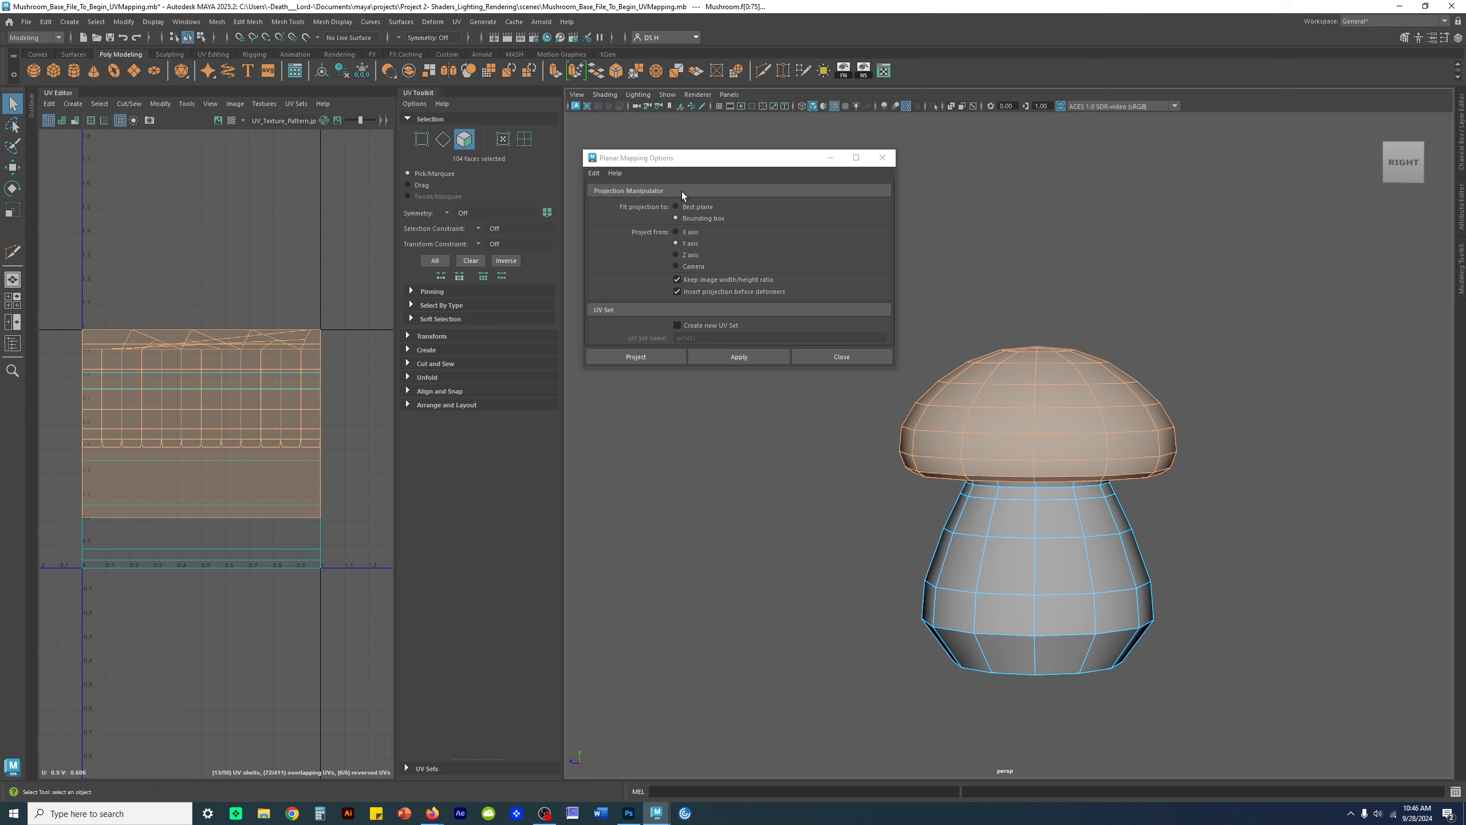
click(743, 358)
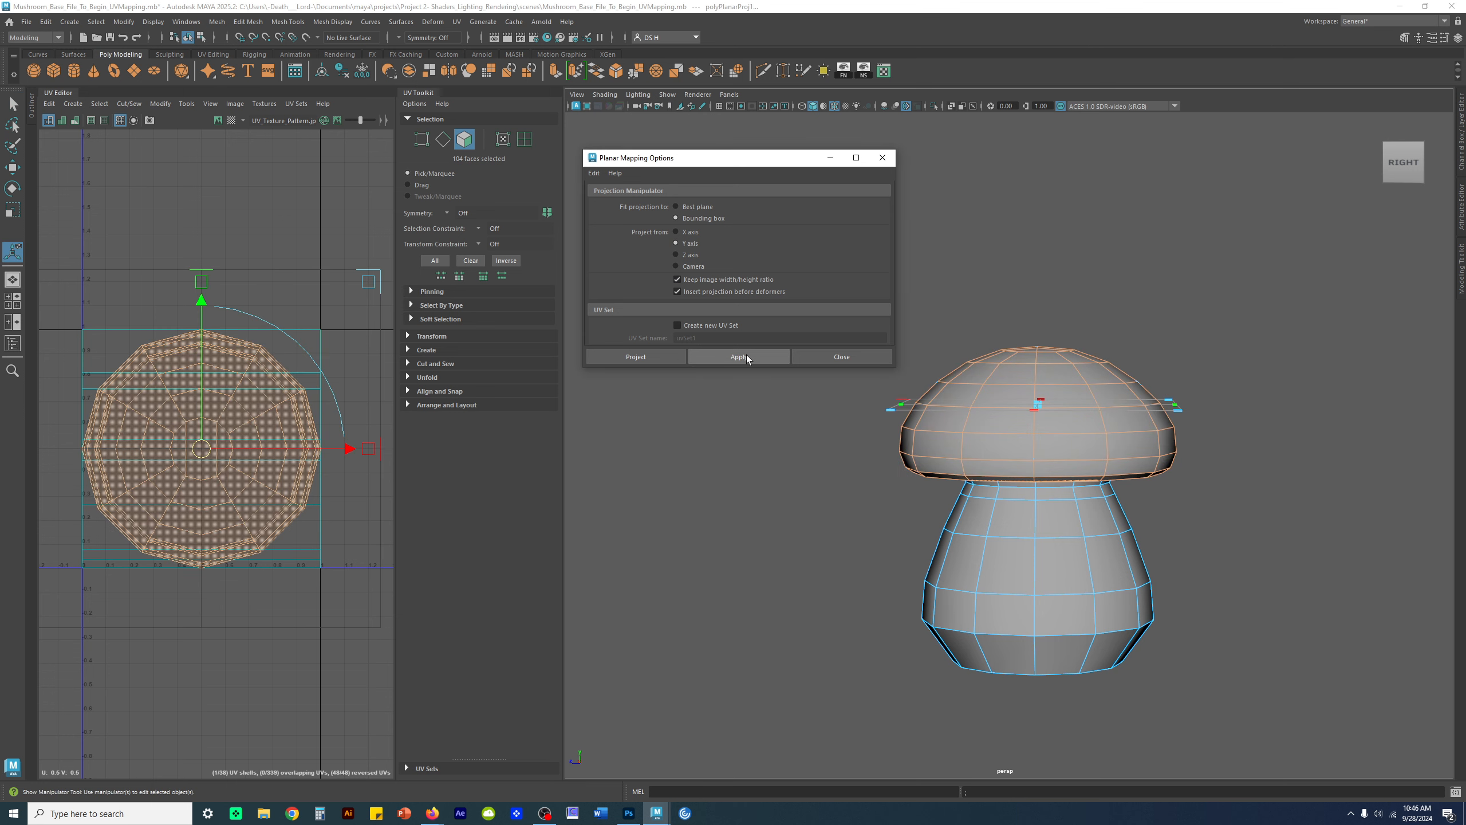
click(837, 356)
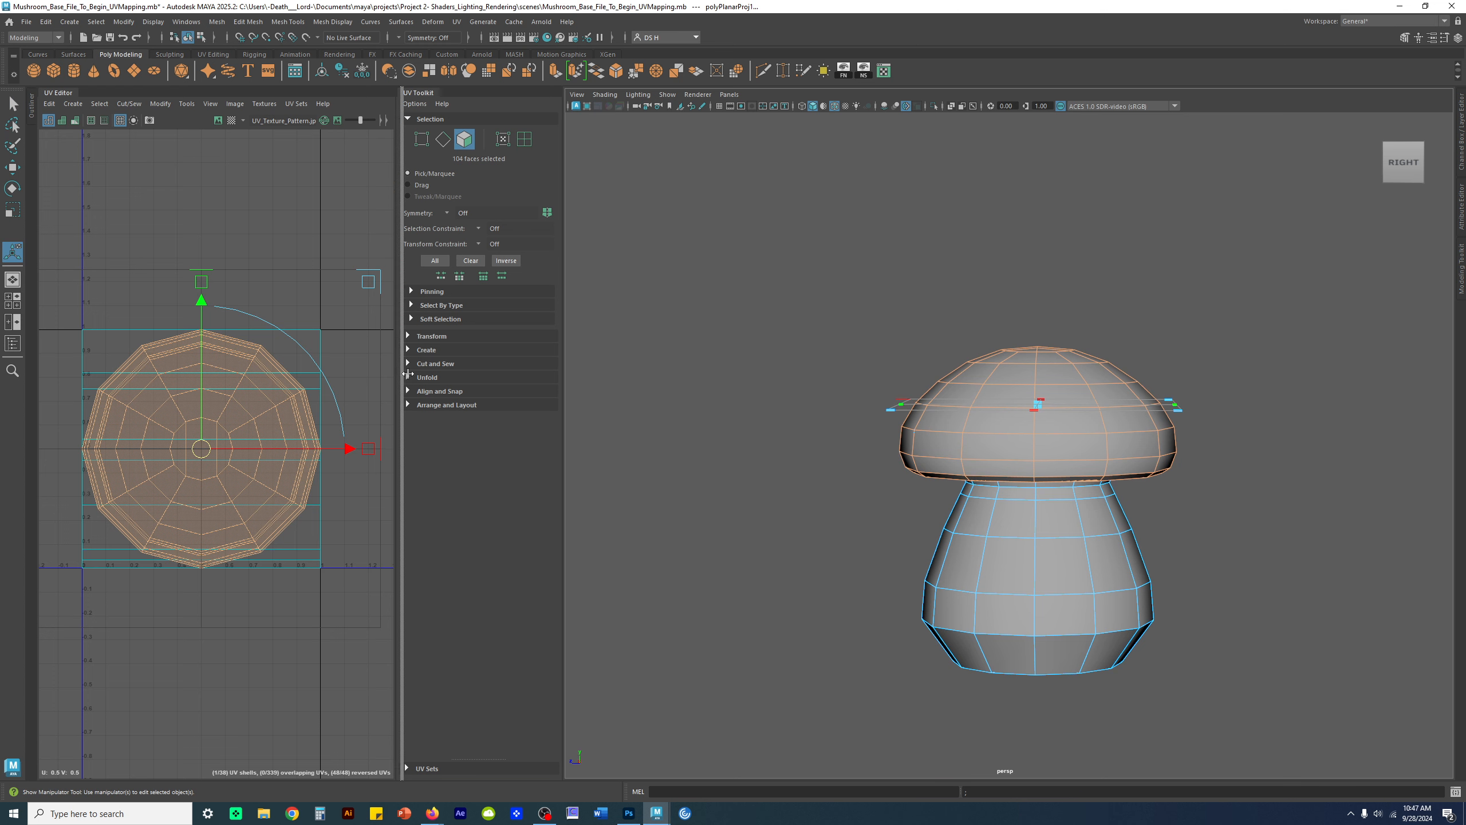
- Widen the docked UV Editor beside the 3D viewport
drag(397, 371, 555, 373)
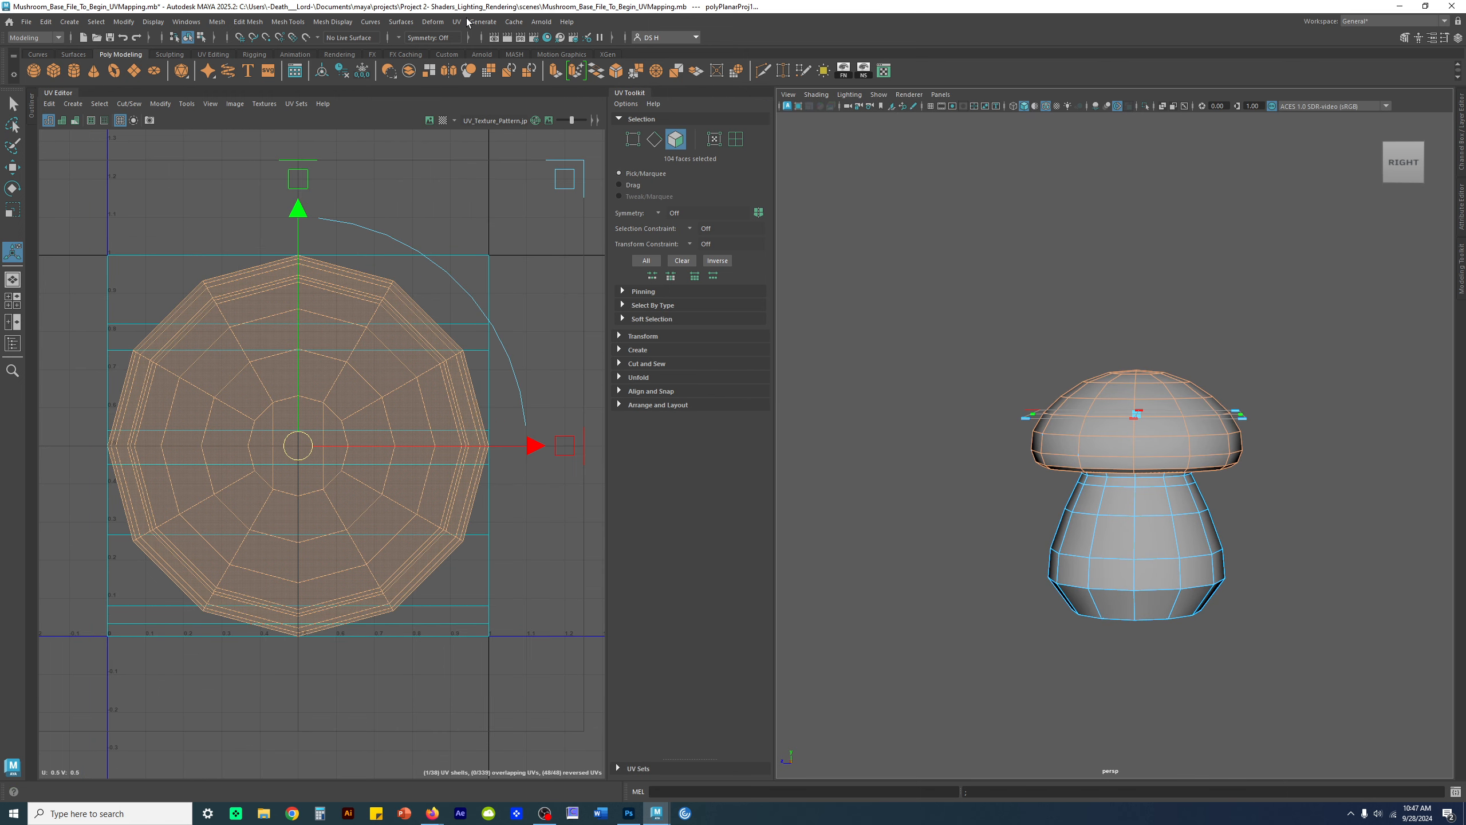
click(456, 22)
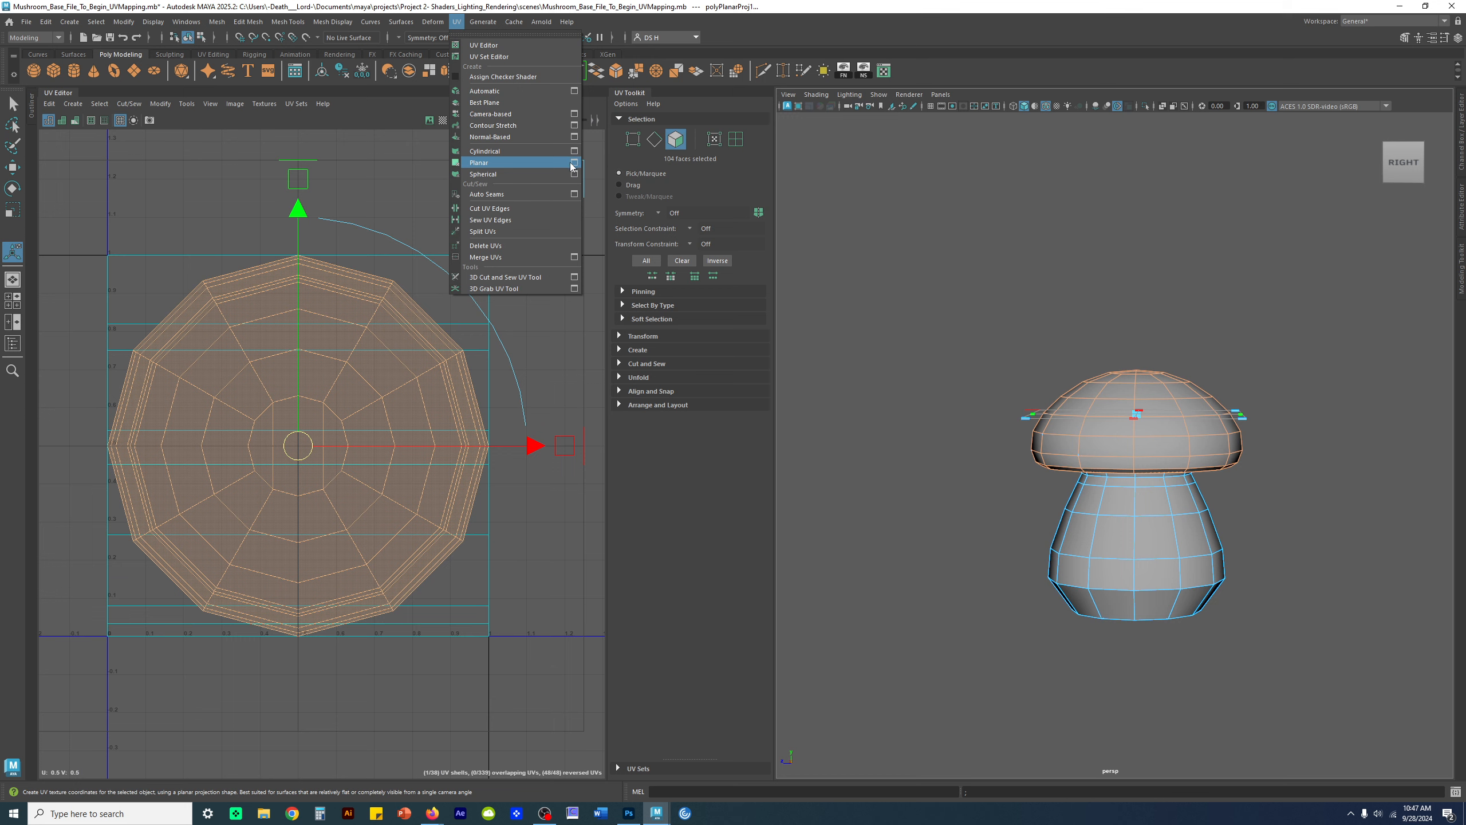
click(988, 46)
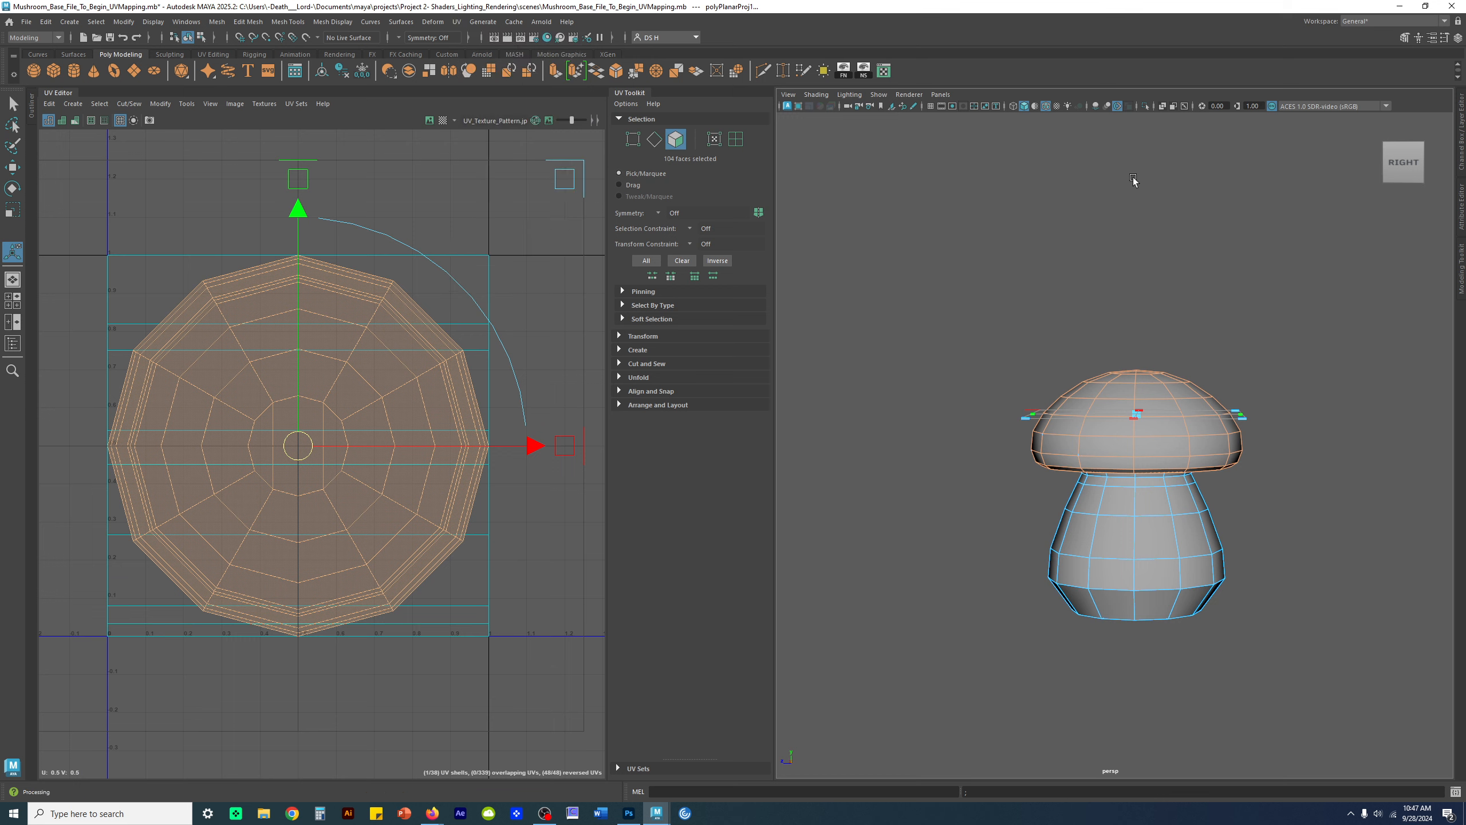
- Inspect the projected cap from above and beneath, and turn on textured display to show the checker pattern on the mushroom
scroll(1152, 274, down, 2)
alt+drag(1117, 144, 1153, 487)
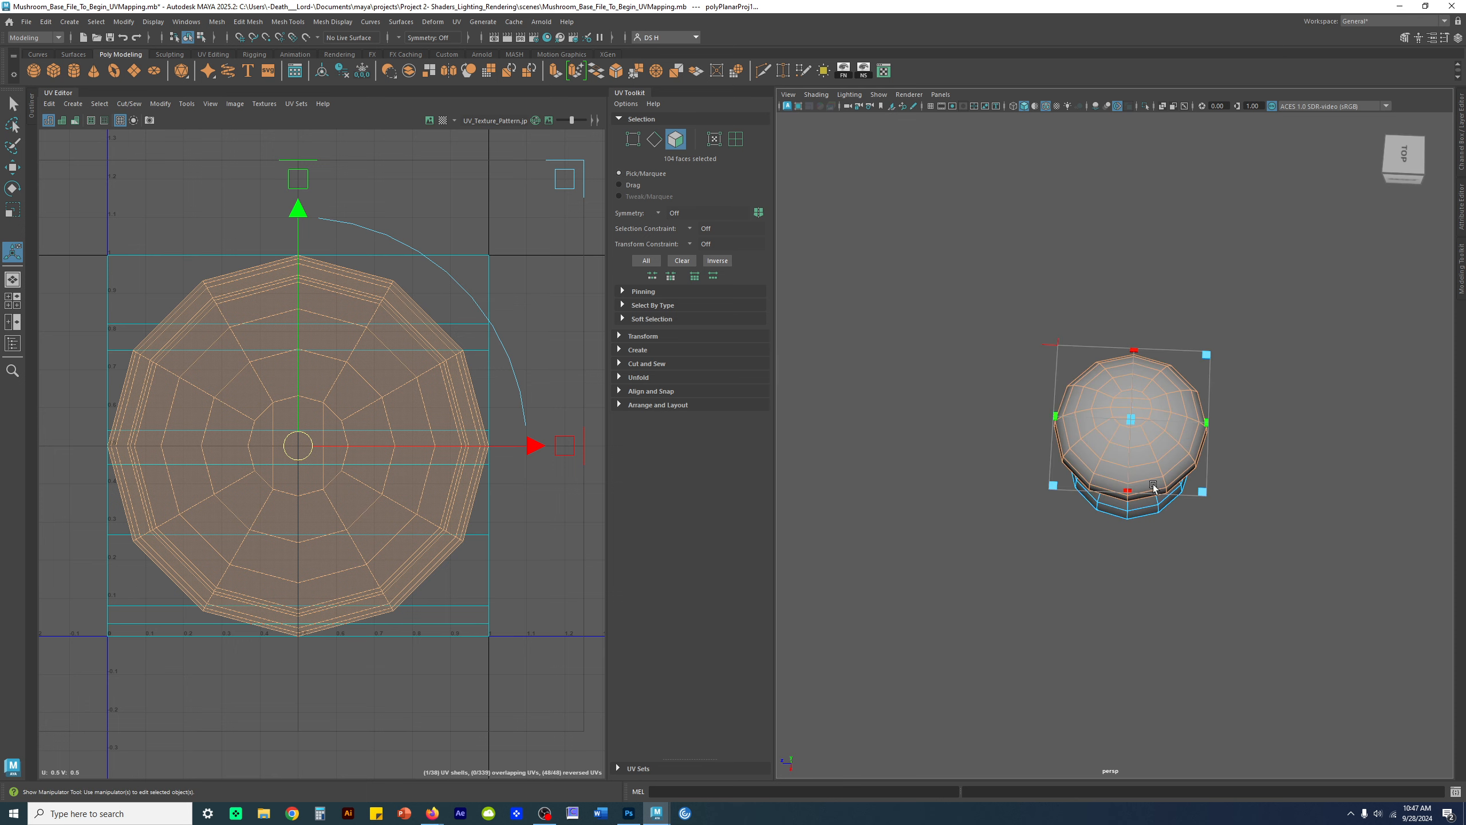
alt+drag(1169, 583, 1274, 435)
scroll(1274, 435, up, 7)
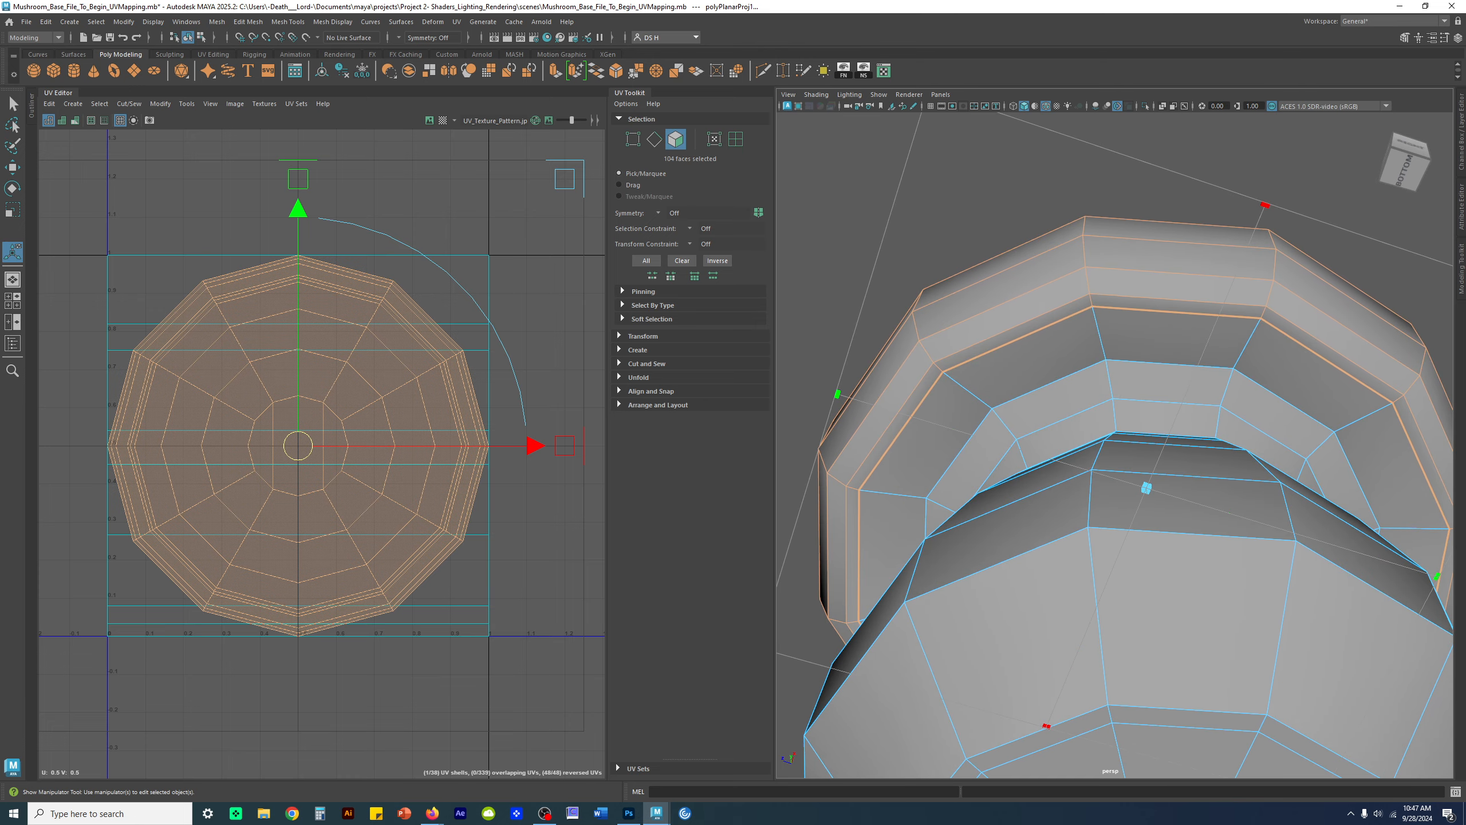
alt+drag(812, 408, 1114, 456)
scroll(1078, 547, down, 5)
scroll(1097, 428, down, 3)
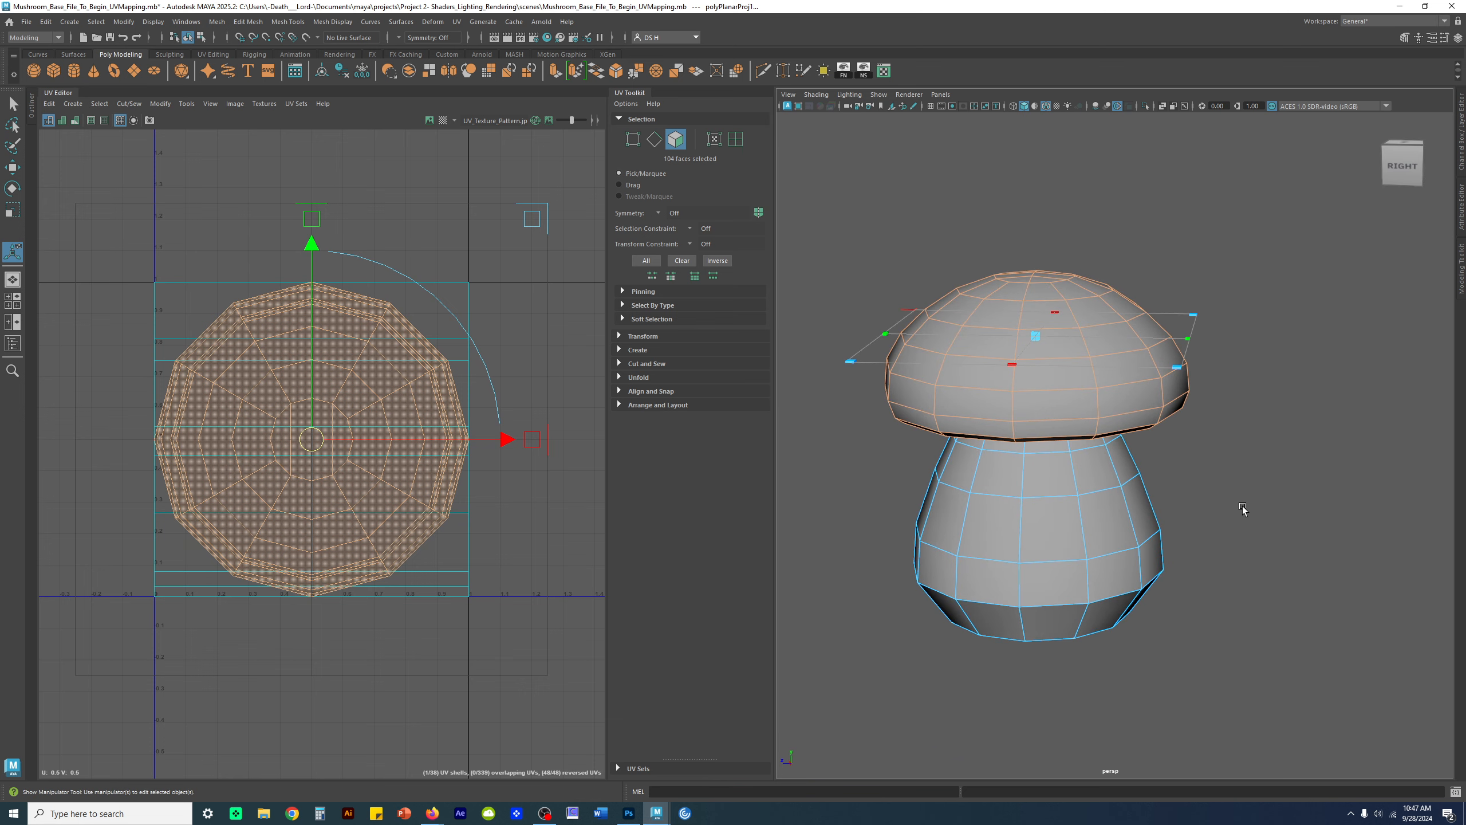
key(6)
alt+drag(1121, 321, 1236, 425)
alt+right_drag(1235, 425, 1267, 438)
mouse_move(1267, 438)
alt+mouse_down()
mouse_move(1224, 427)
mouse_move(1258, 433)
alt+mouse_up()
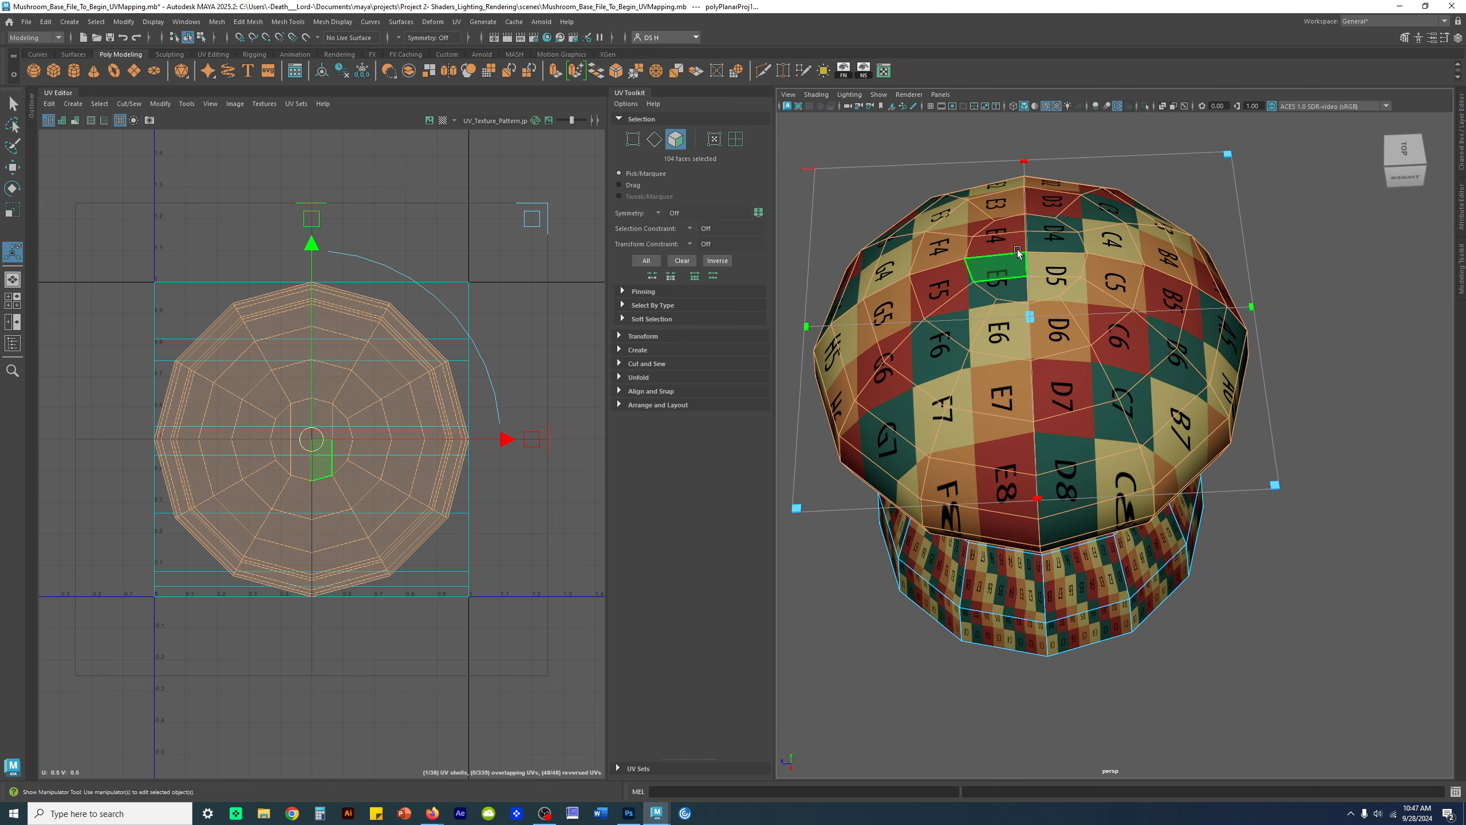
- Open the Hypershade, widen its window and frame the model_shdr shading network in the graph
click(547, 38)
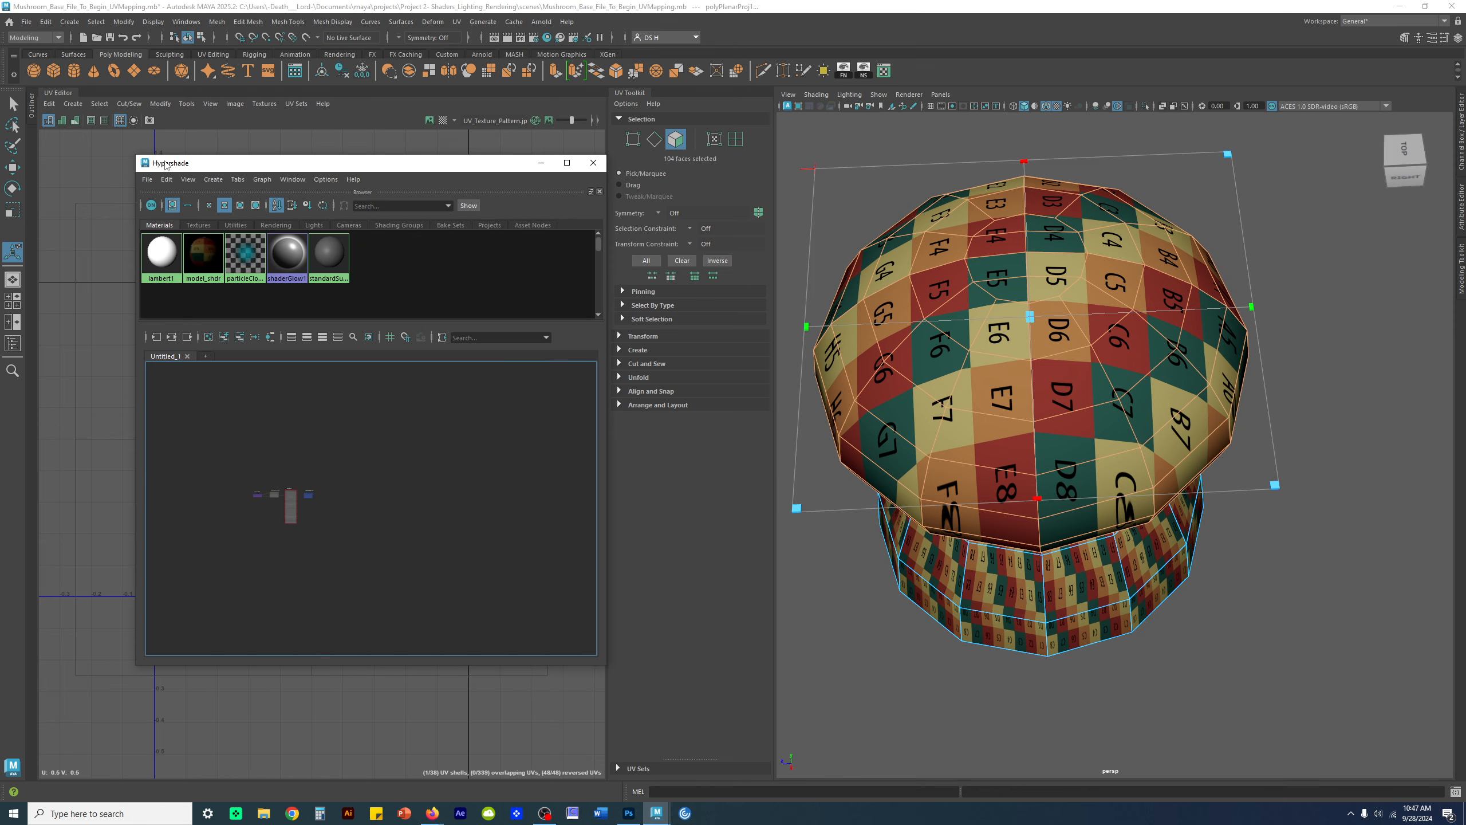
drag(609, 256, 971, 288)
alt+right_drag(707, 514, 681, 369)
alt+middle_drag(322, 577, 445, 462)
alt+right_drag(464, 446, 736, 524)
alt+middle_drag(649, 477, 537, 487)
alt+right_drag(727, 527, 683, 455)
alt+middle_drag(683, 455, 589, 418)
- Rearrange the model_shdr, UV_Texture_Pattern.jpg and place2dTexture1 nodes closer together in the graph
click(594, 423)
drag(589, 414, 583, 408)
drag(434, 442, 446, 430)
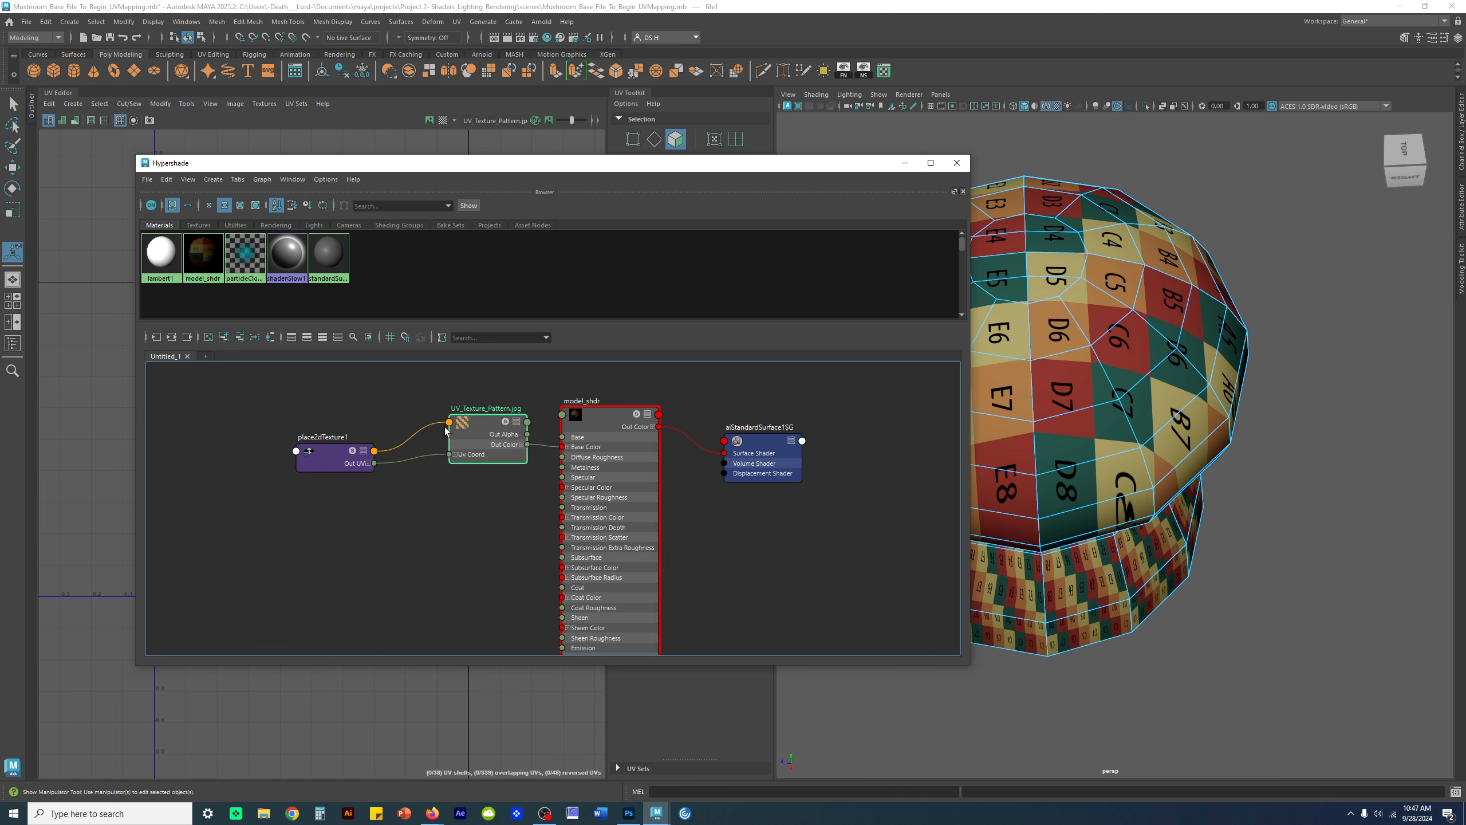
mouse_move(598, 414)
mouse_down()
mouse_move(611, 409)
mouse_move(589, 414)
mouse_up()
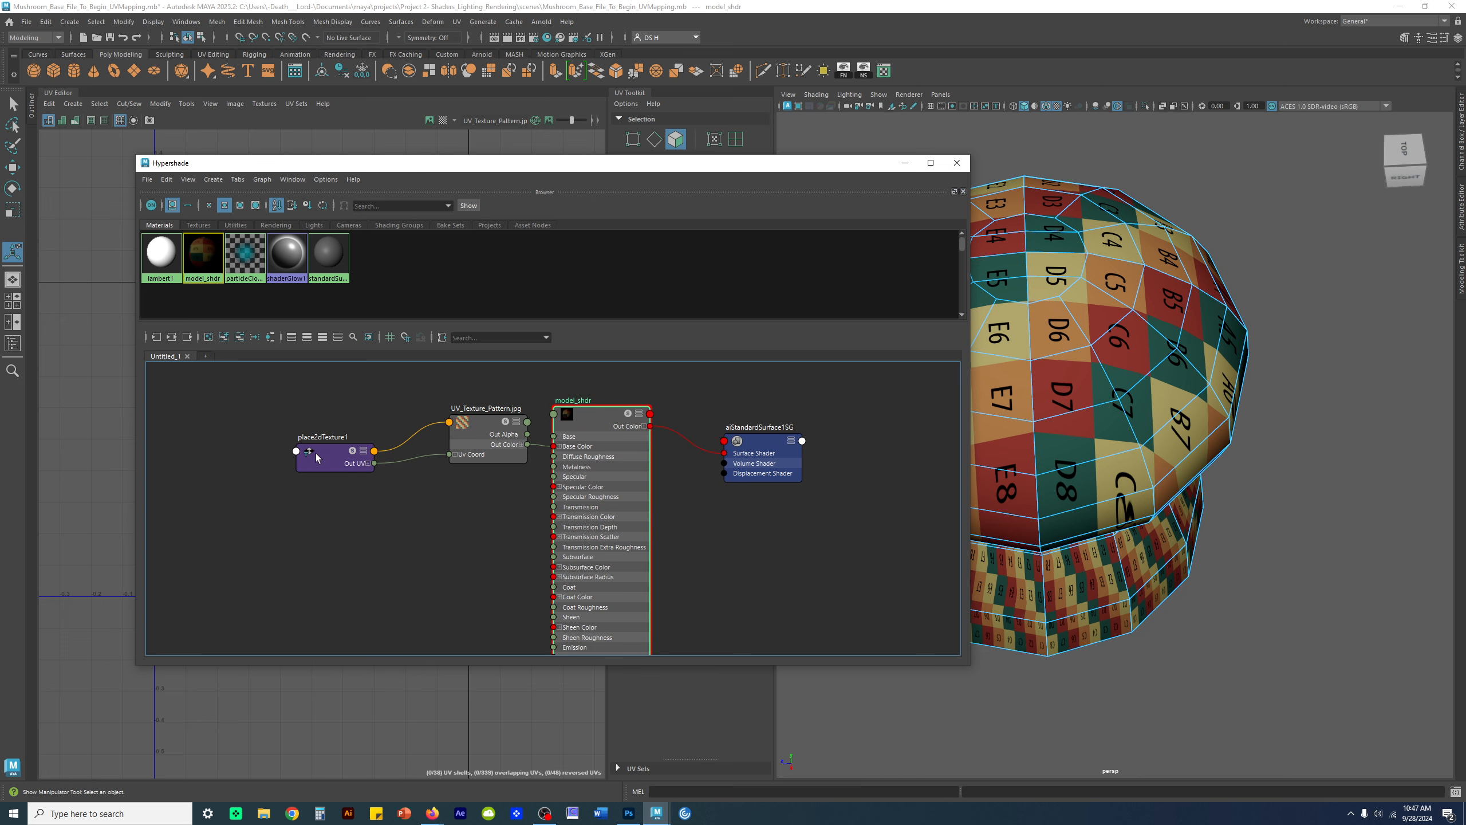
drag(316, 458, 341, 444)
drag(472, 428, 466, 426)
mouse_move(342, 437)
mouse_down()
mouse_move(337, 419)
mouse_move(346, 427)
mouse_up()
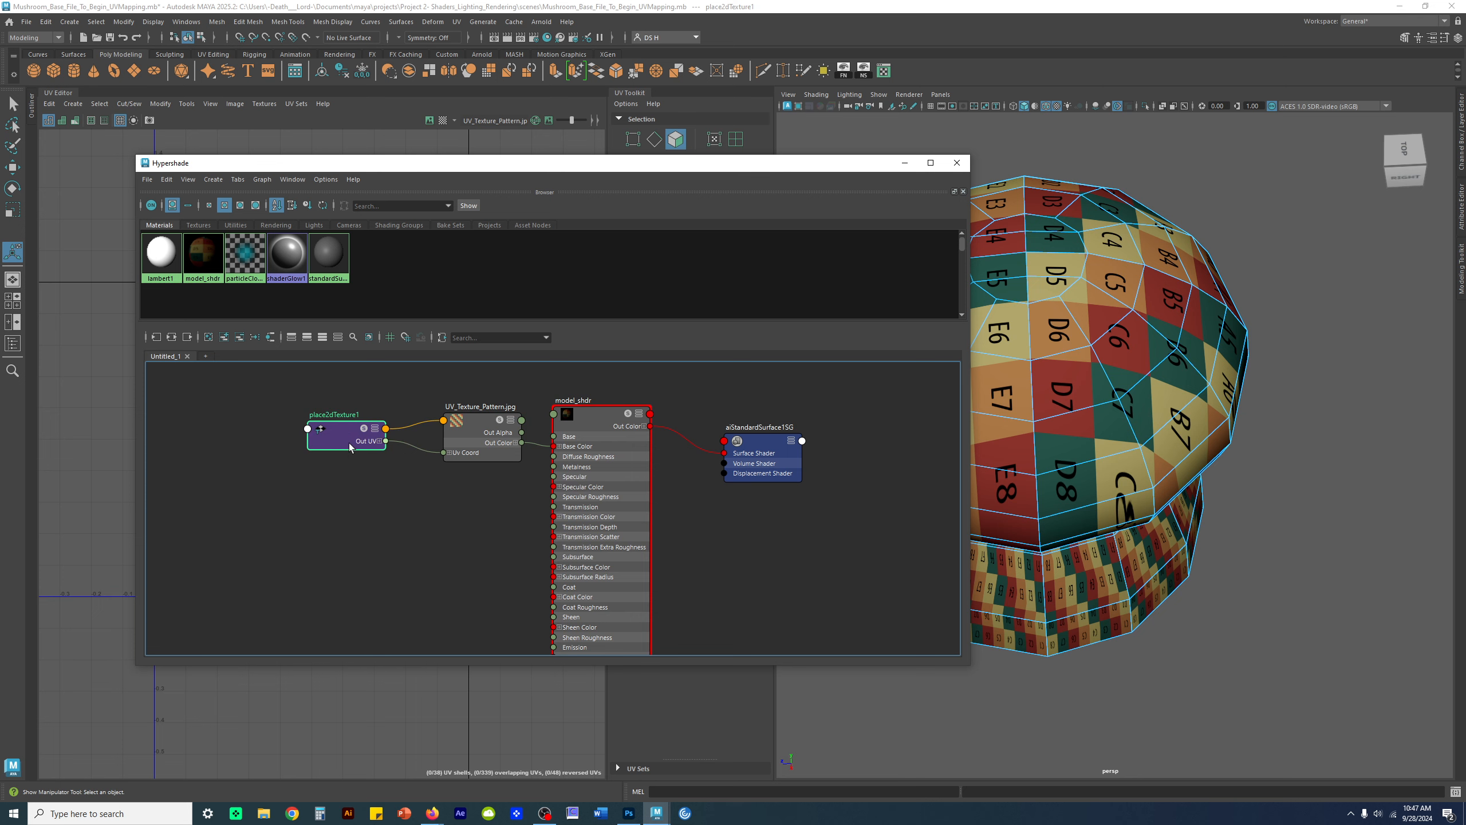
- Show the place2dTexture1 attributes, move the Hypershade off the mushroom and set Repeat UV to 5 in both directions
key(ctrl+a)
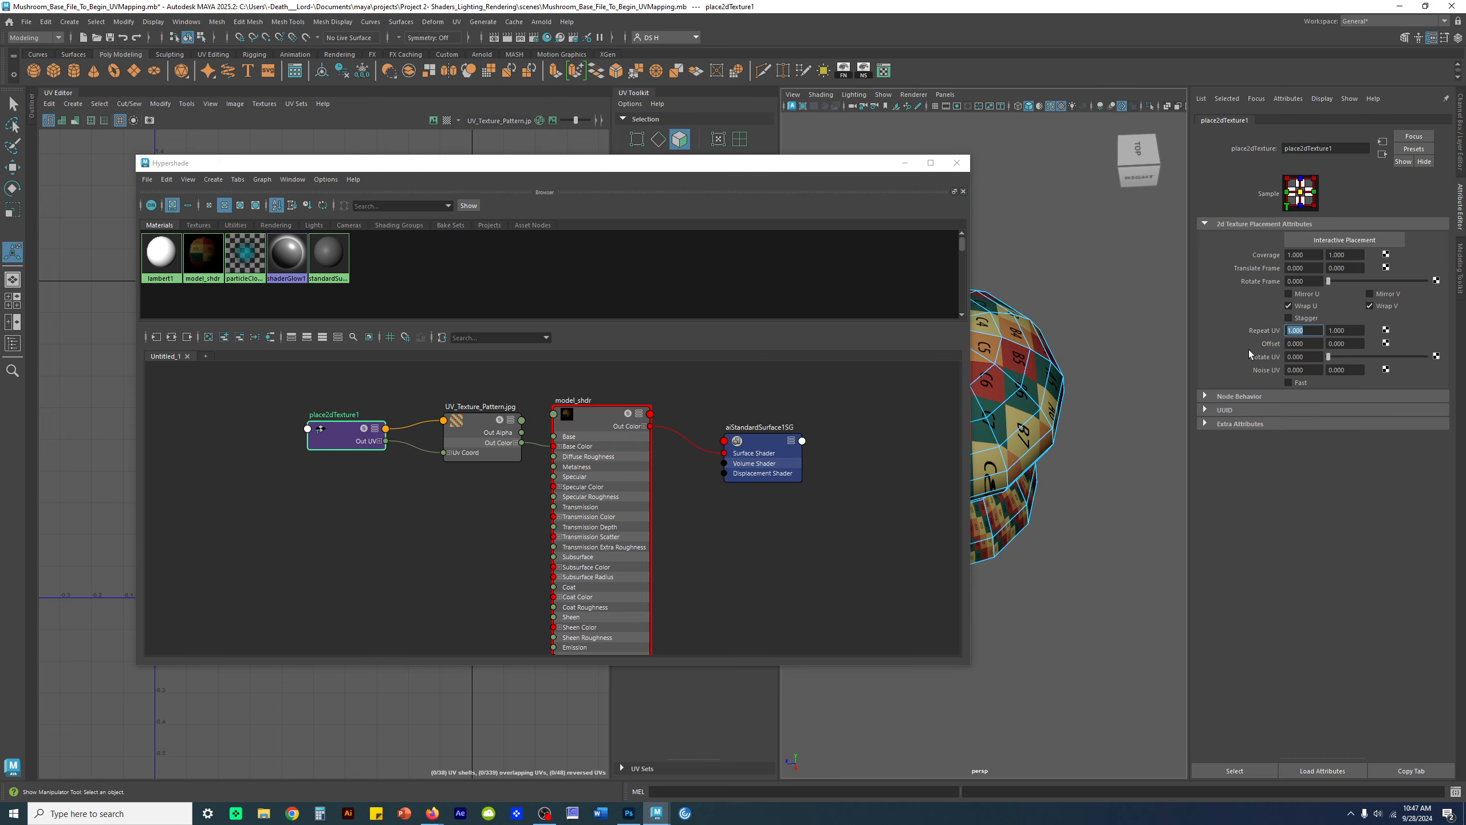
drag(901, 163, 725, 161)
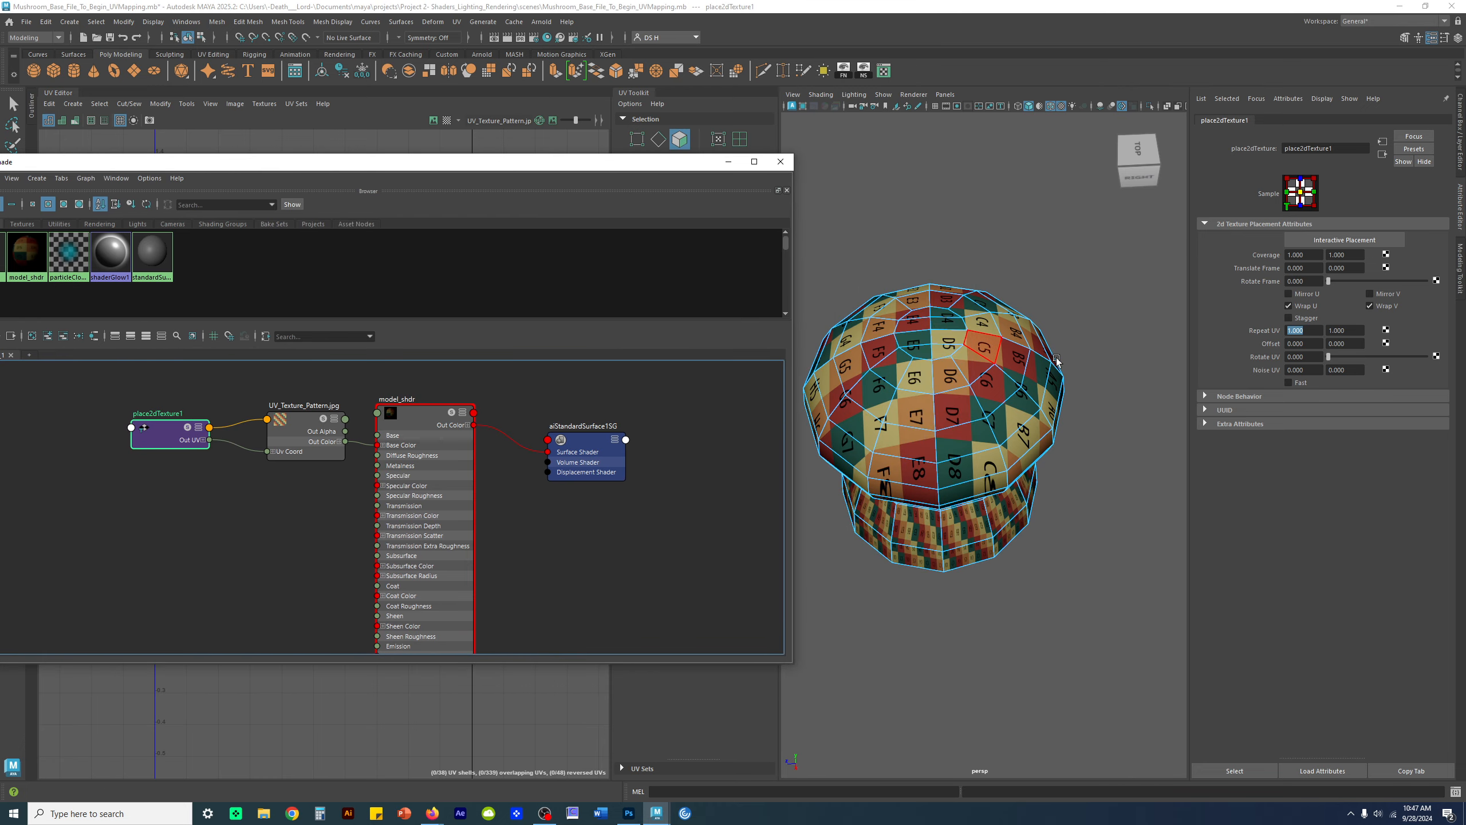
drag(1317, 333, 1232, 354)
text(5)
key(Return)
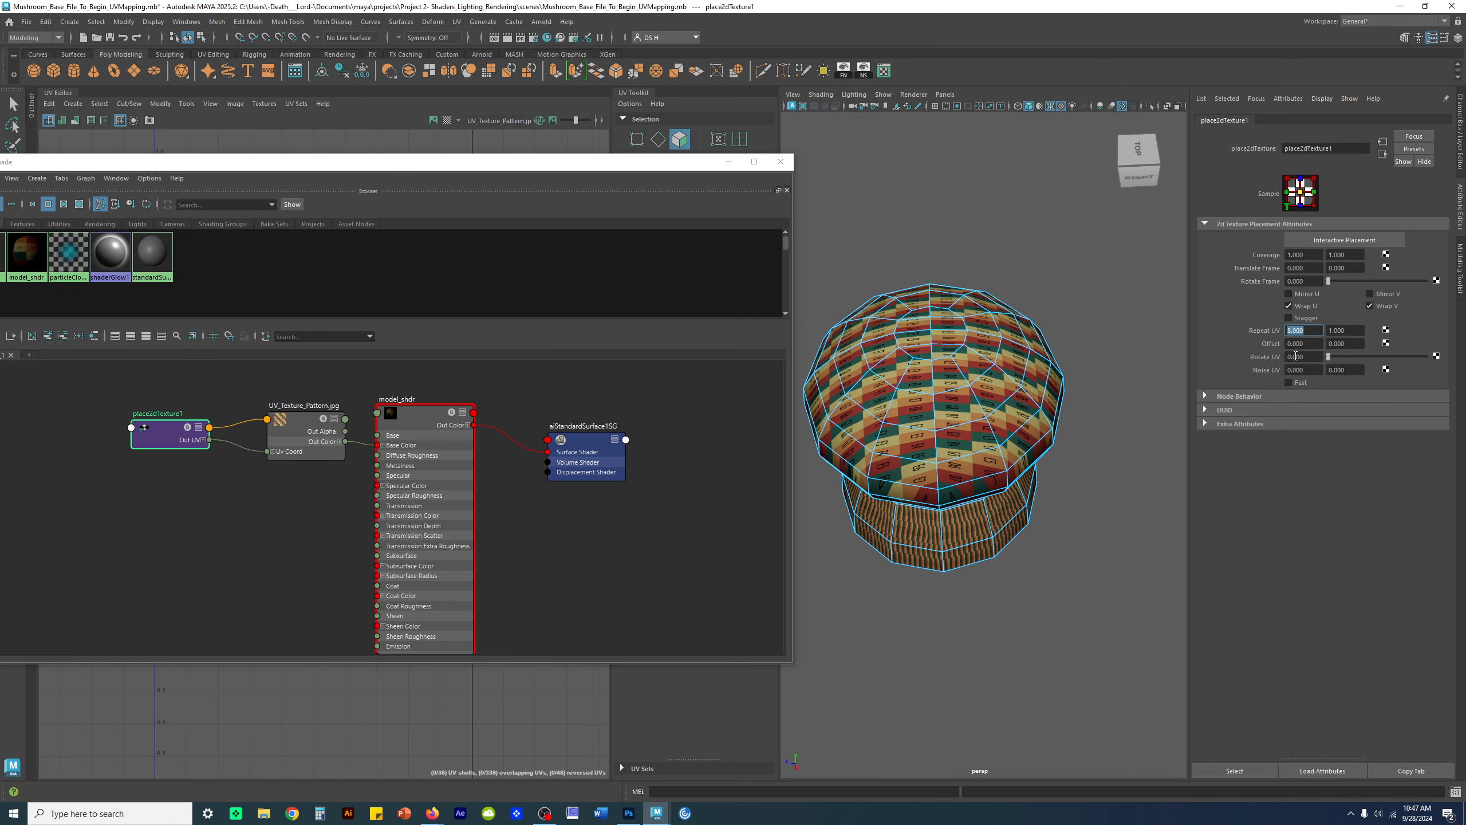
text(5)
key(Return)
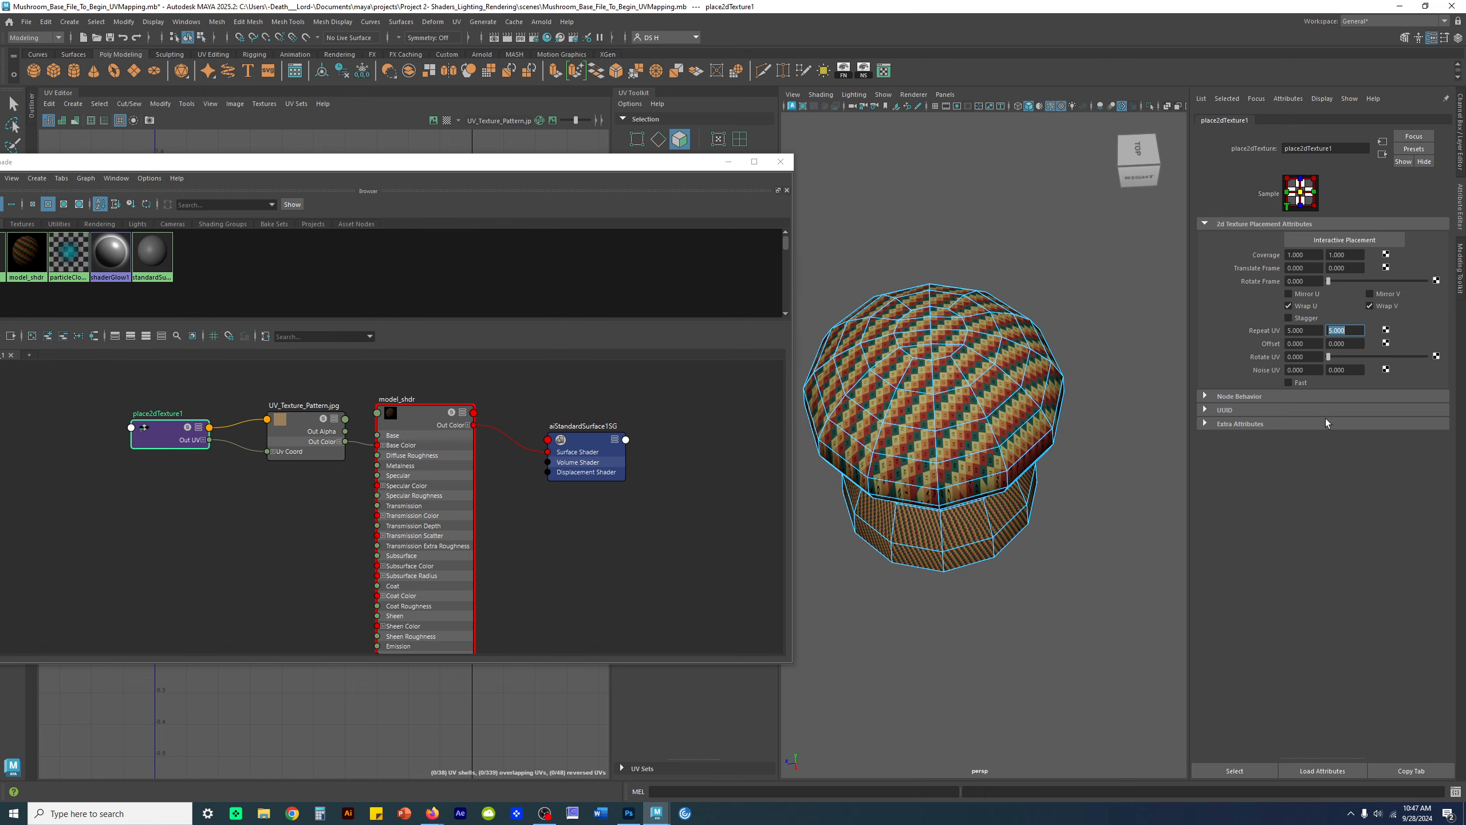
- Examine how the repeated checker pattern stretches over the cap's sides, rim and underside
alt+right_drag(988, 363, 1153, 394)
alt+middle_drag(1061, 388, 1079, 482)
alt+drag(1078, 483, 1081, 494)
alt+drag(954, 367, 970, 430)
alt+drag(1133, 425, 985, 429)
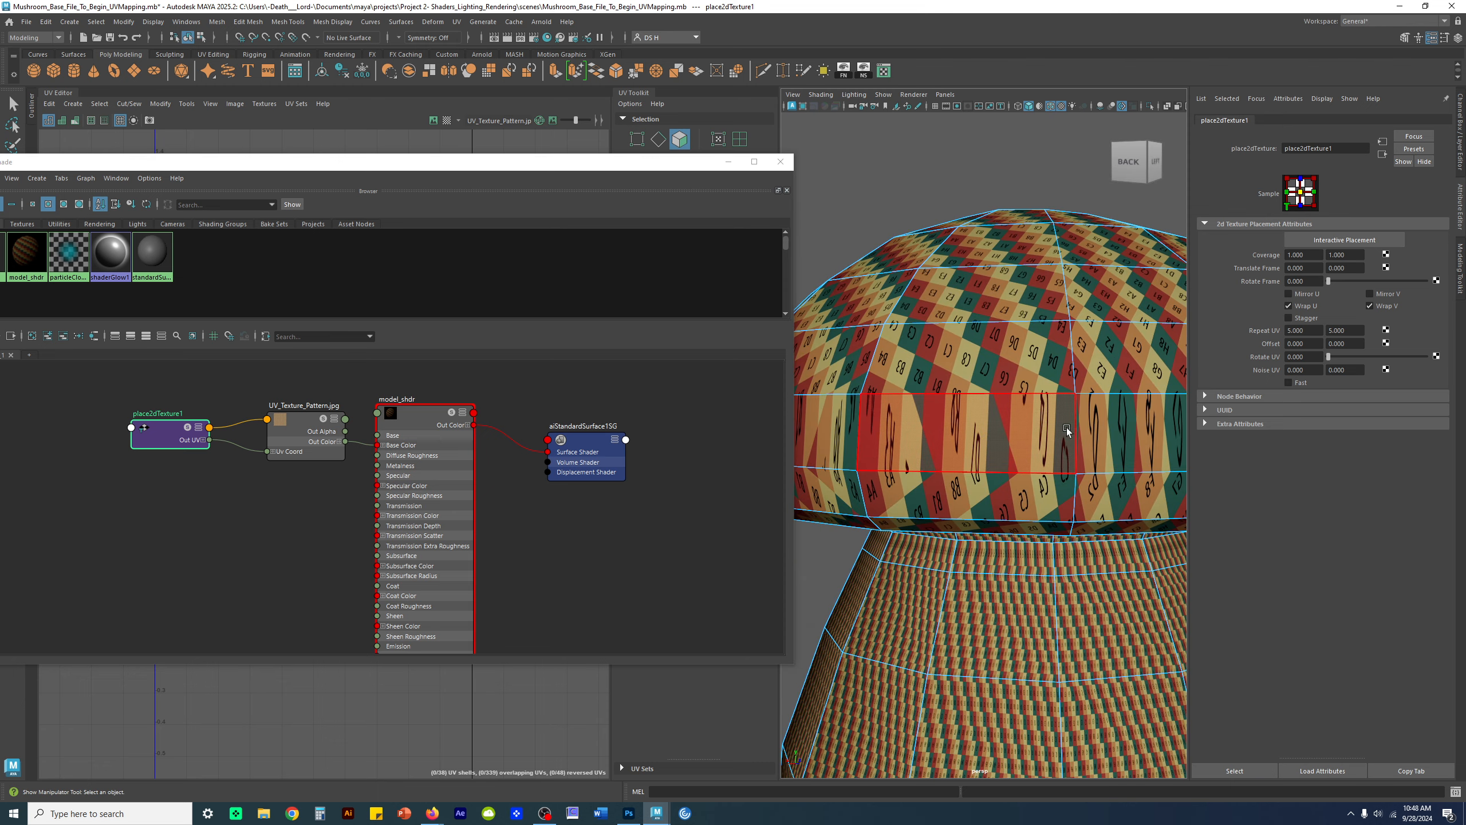
alt+middle_drag(1154, 440, 1001, 399)
alt+drag(1030, 414, 1009, 391)
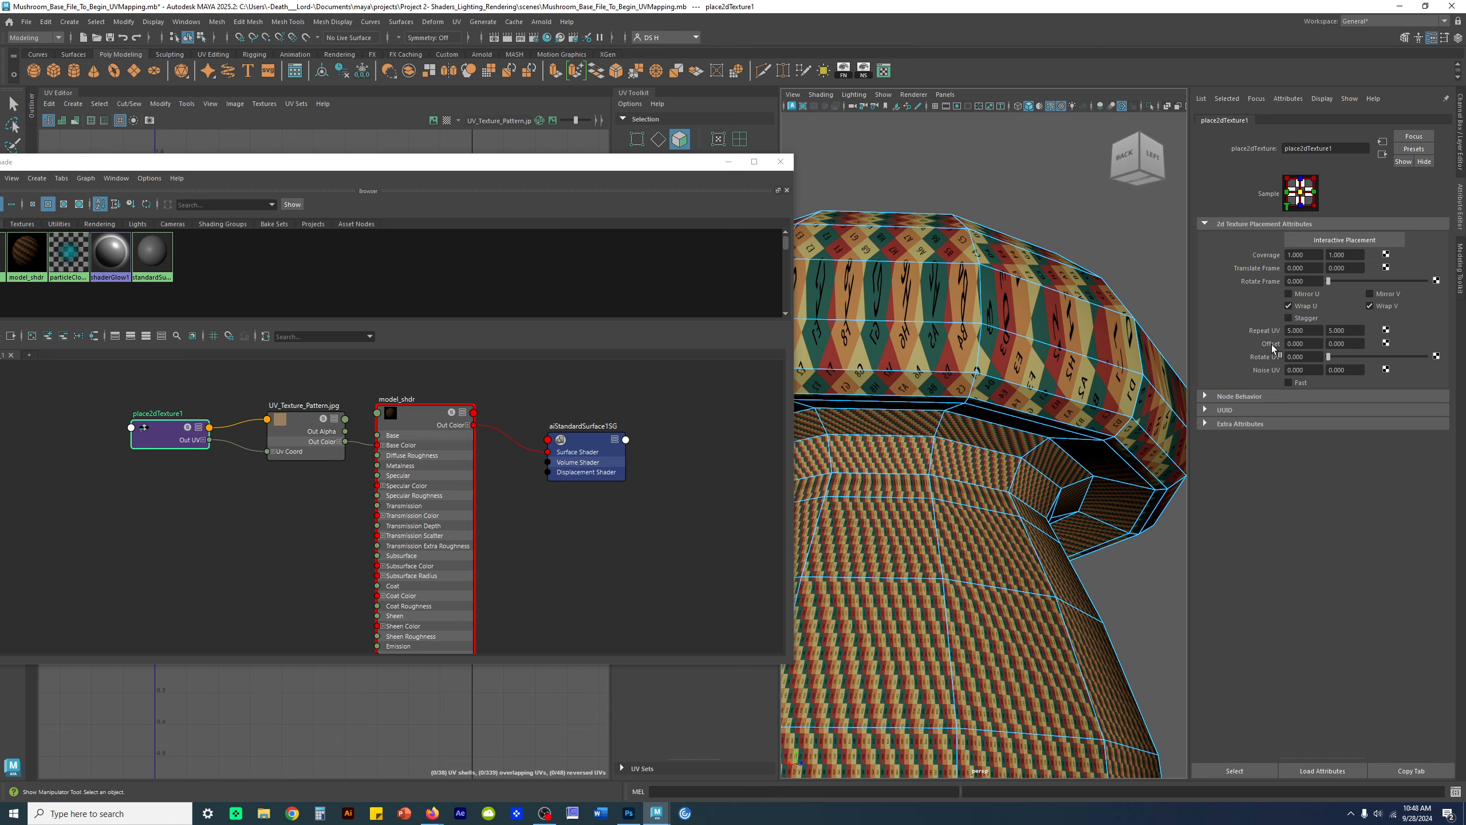
- Tidy the place2dTexture1, UV_Texture_Pattern.jpg and model_shdr nodes in the graph, then put the Hypershade away to uncover the mushroom
drag(170, 433, 170, 436)
drag(303, 446, 298, 417)
drag(409, 419, 418, 406)
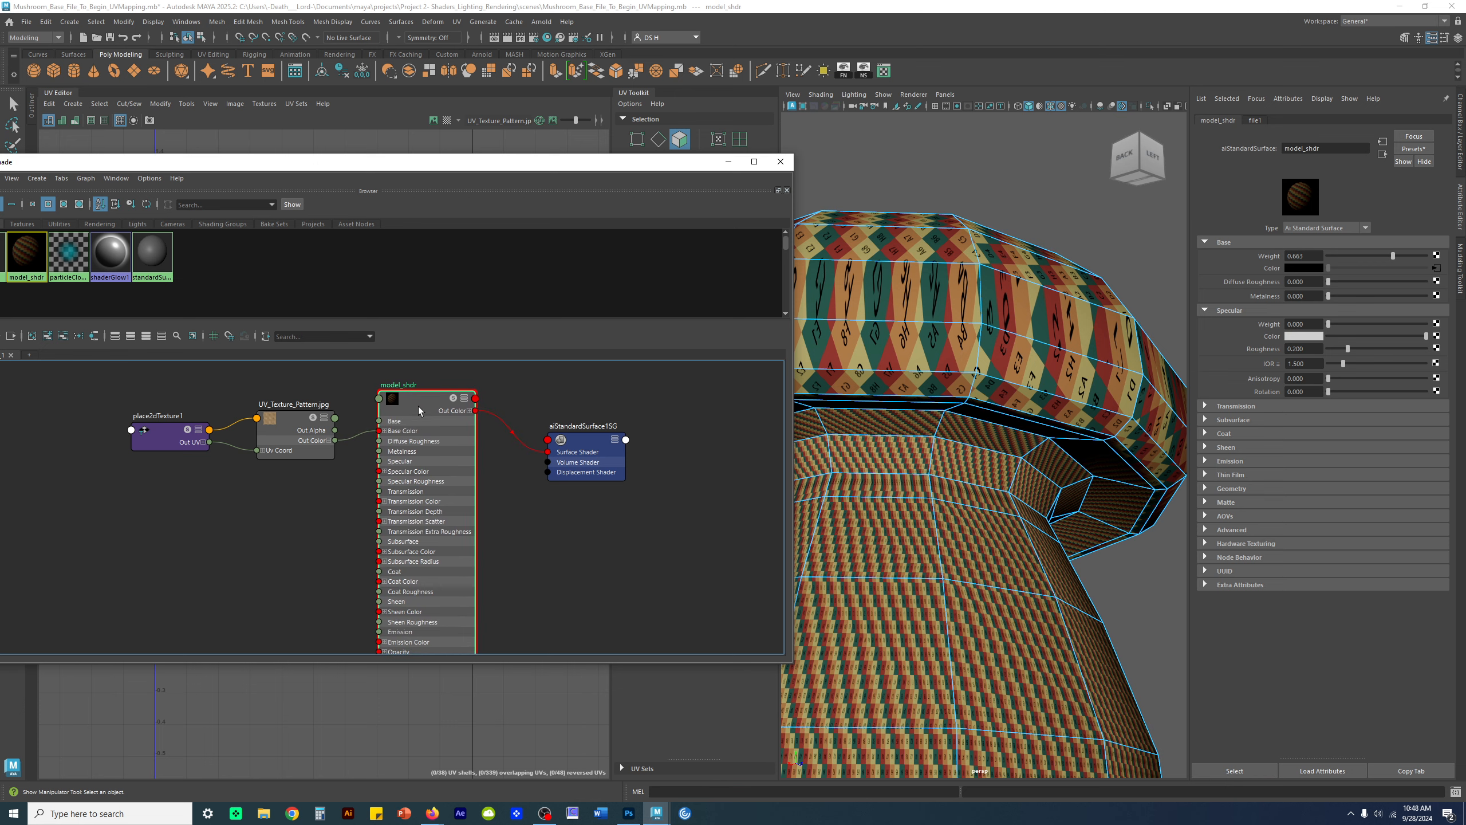
drag(632, 175, 907, 620)
alt+drag(1034, 442, 1019, 476)
click(1077, 606)
scroll(934, 545, down, 5)
alt+middle_drag(1019, 476, 1082, 483)
click(1083, 529)
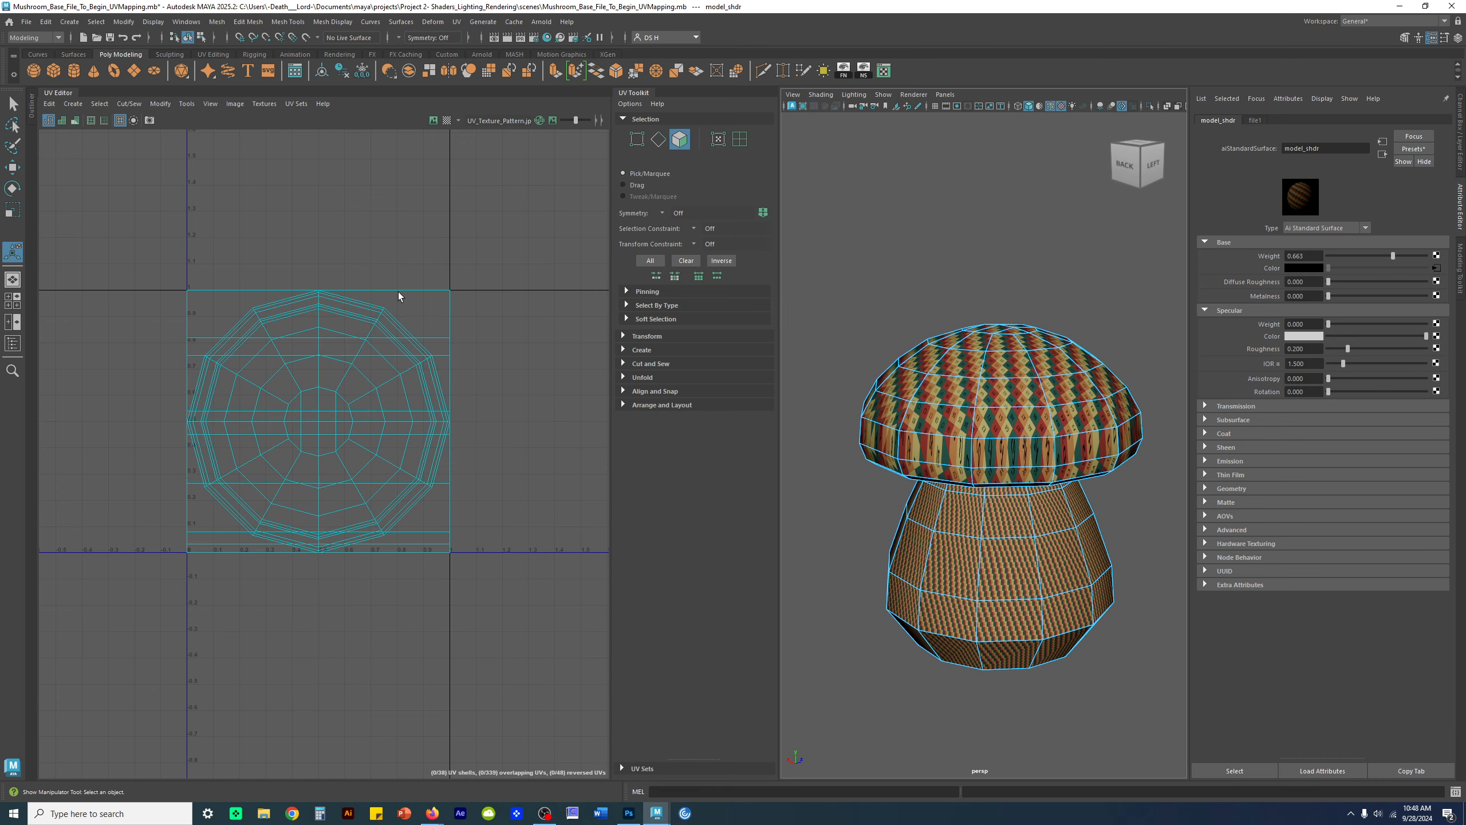
- Select the square overlapping faces in the UV Editor to see where they lie on the mushroom, then clear the selection
mouse_move(425, 301)
right_down()
mouse_move(426, 288)
mouse_move(426, 329)
right_up()
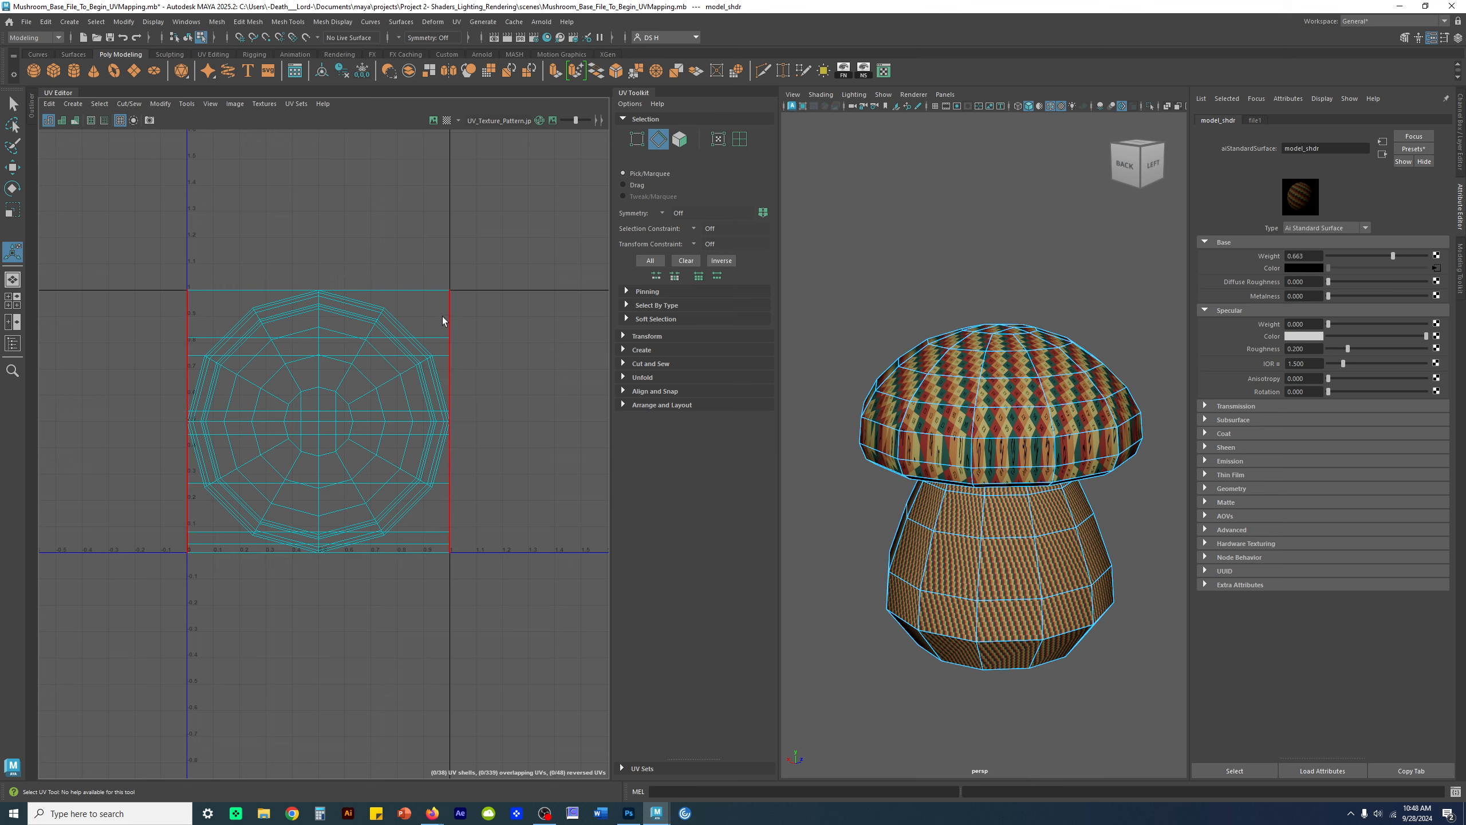
right_drag(459, 369, 461, 370)
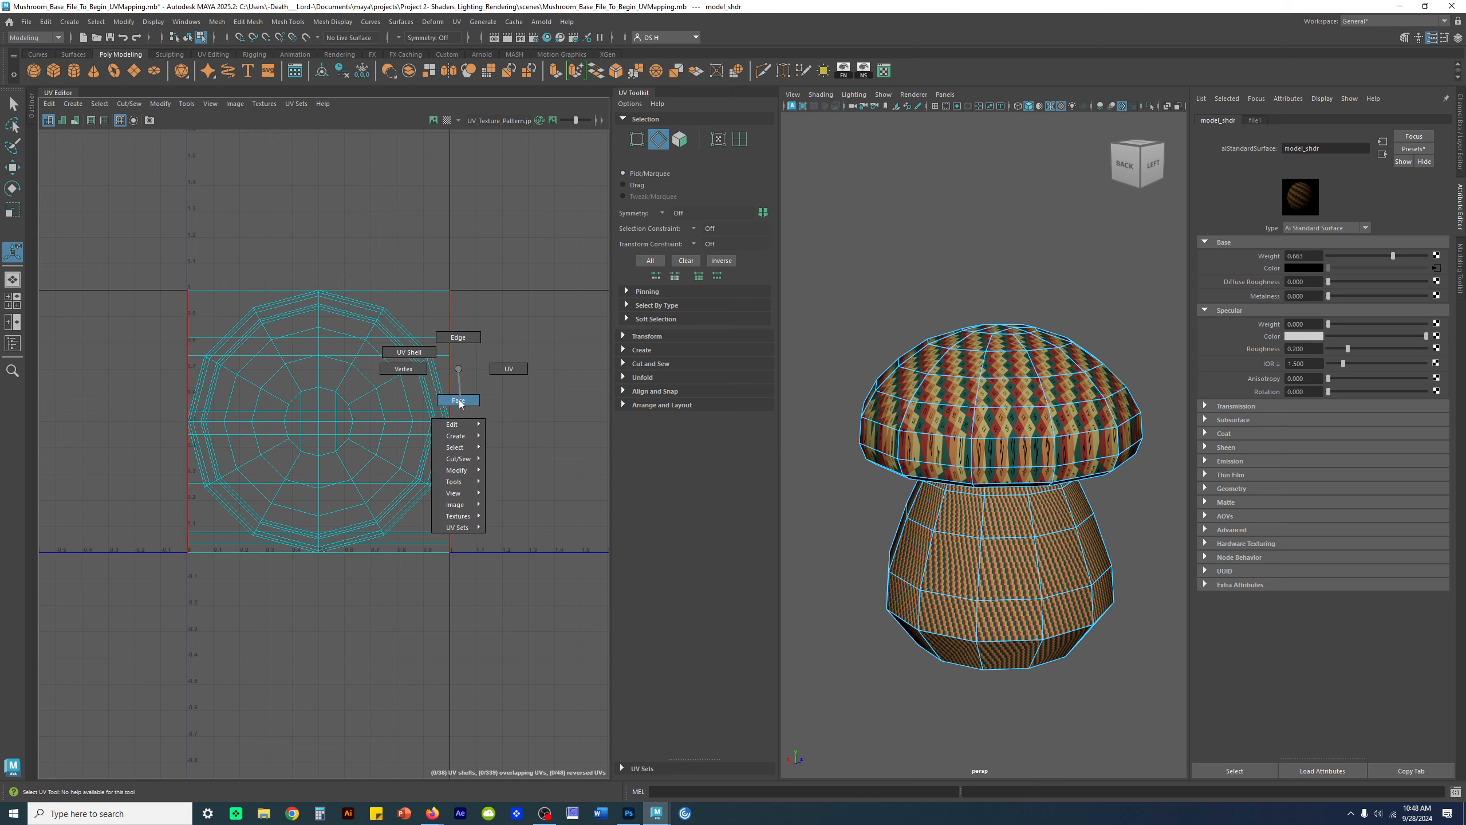
right_drag(460, 400, 460, 403)
click(436, 317)
alt+drag(1020, 665, 1015, 602)
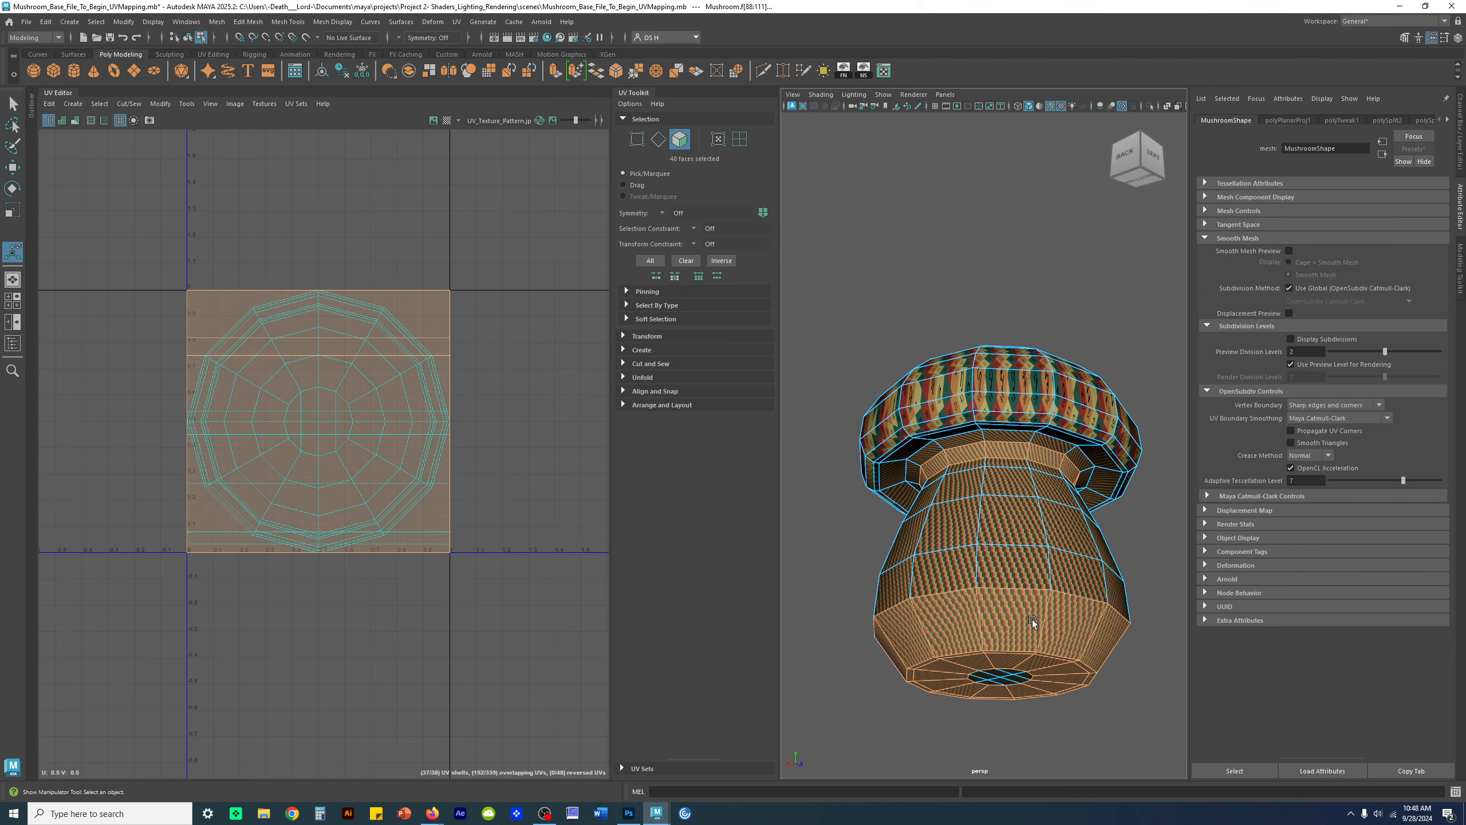
click(557, 420)
- Enlarge the 3D viewport by narrowing the UV Editor and UV Toolkit beside it
alt+drag(1001, 471, 1020, 523)
alt+middle_drag(1019, 522, 950, 520)
alt+drag(953, 522, 1022, 539)
alt+middle_drag(984, 514, 1032, 420)
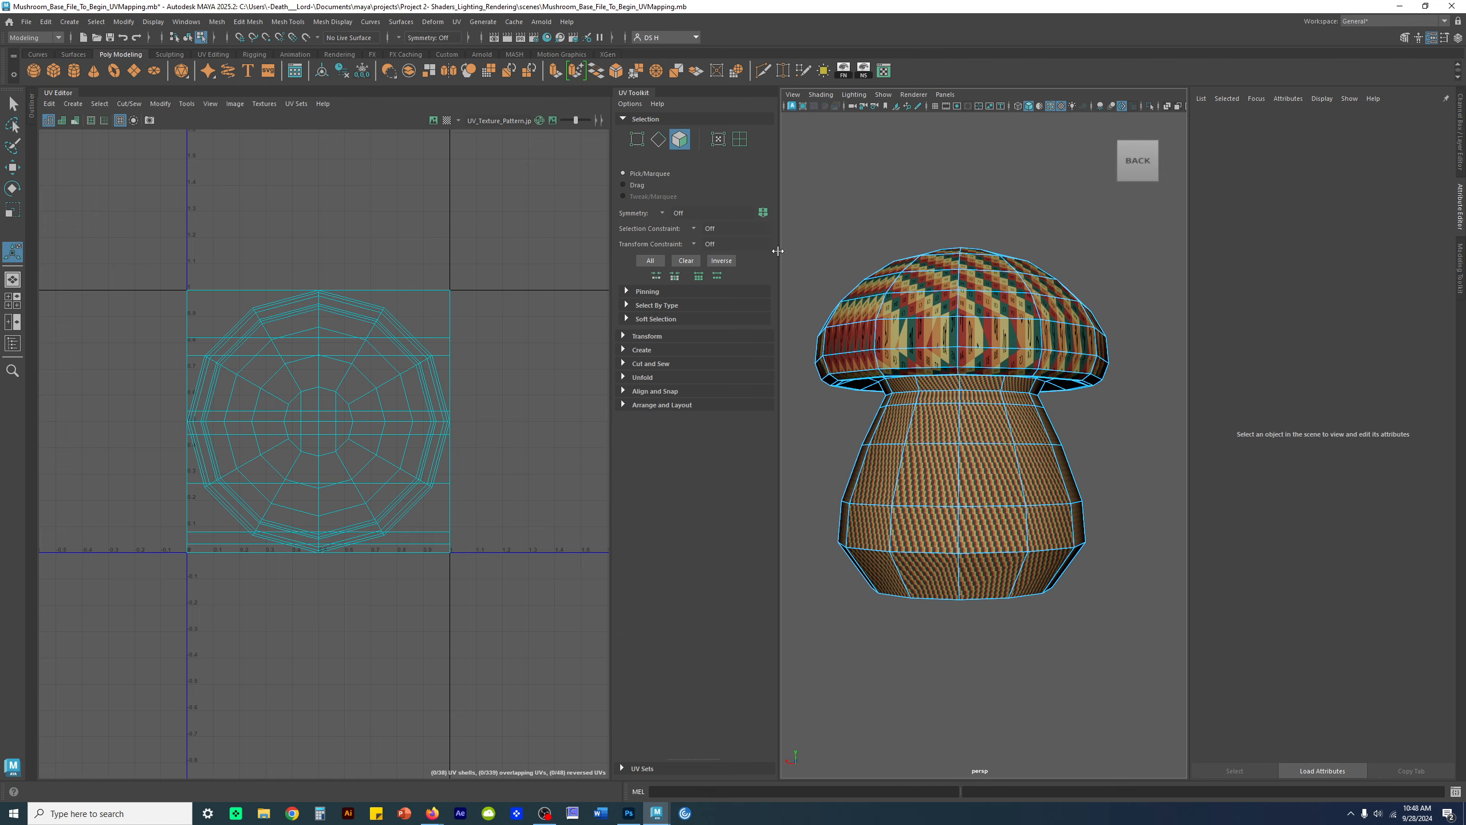
drag(774, 250, 584, 250)
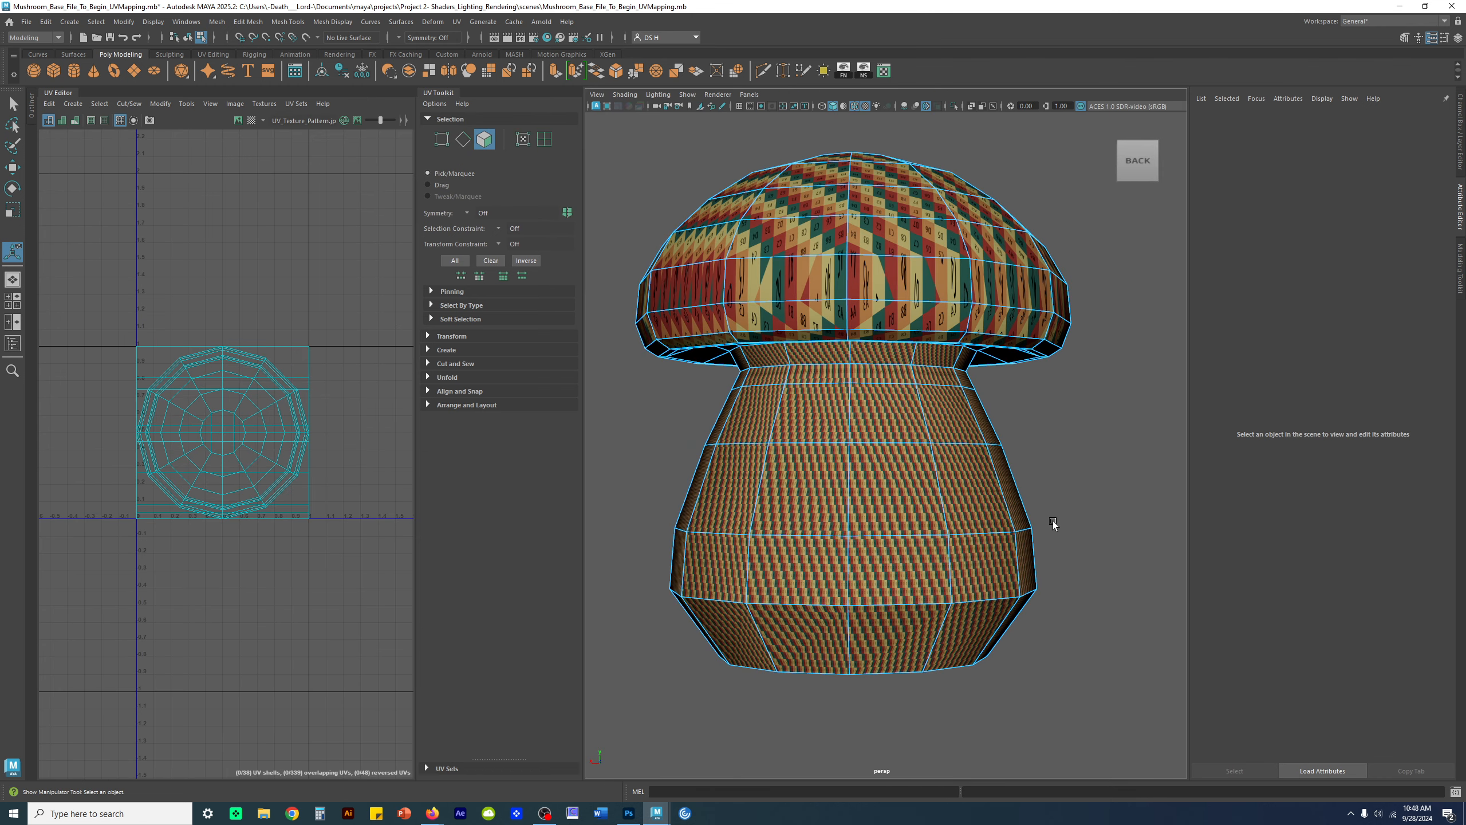
mouse_move(924, 457)
alt+mouse_down()
mouse_move(927, 405)
mouse_move(925, 443)
alt+mouse_up()
alt+middle_drag(912, 450, 928, 406)
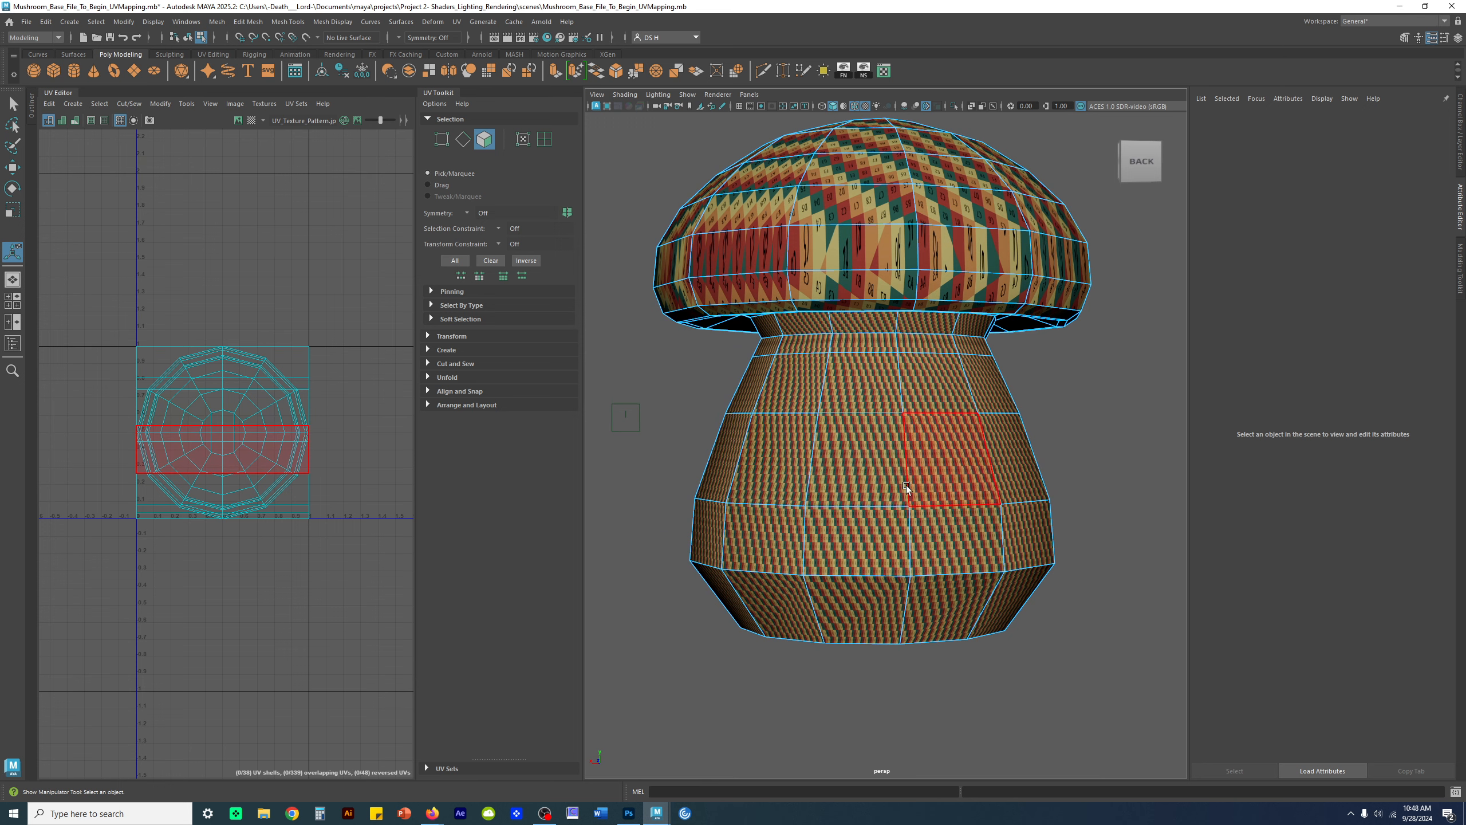
alt+right_drag(1089, 469, 962, 463)
- Select all the side faces of the mushroom's stem in face mode from the shaded front view
key(space)
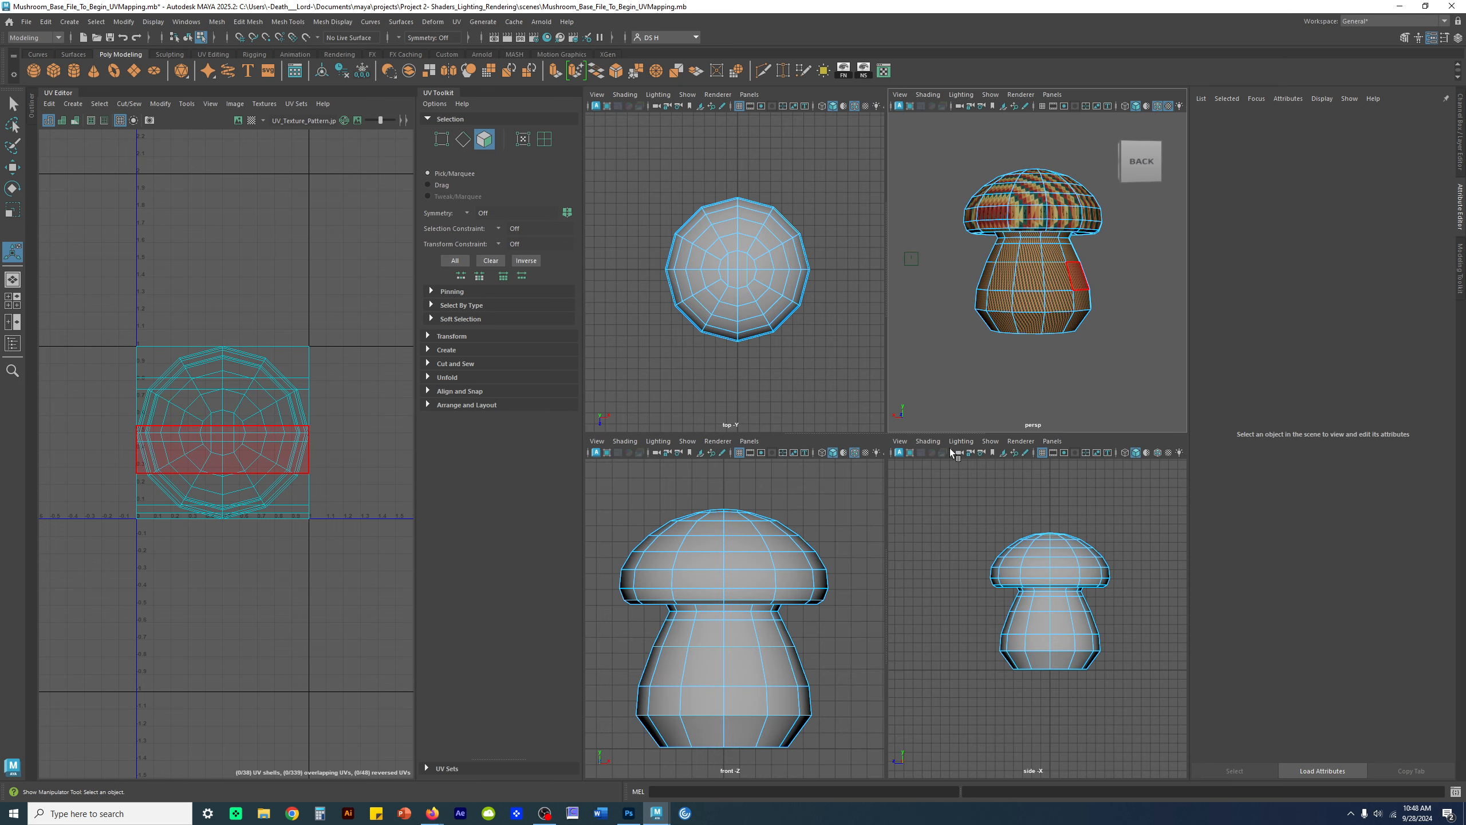
key(space)
scroll(889, 479, up, 3)
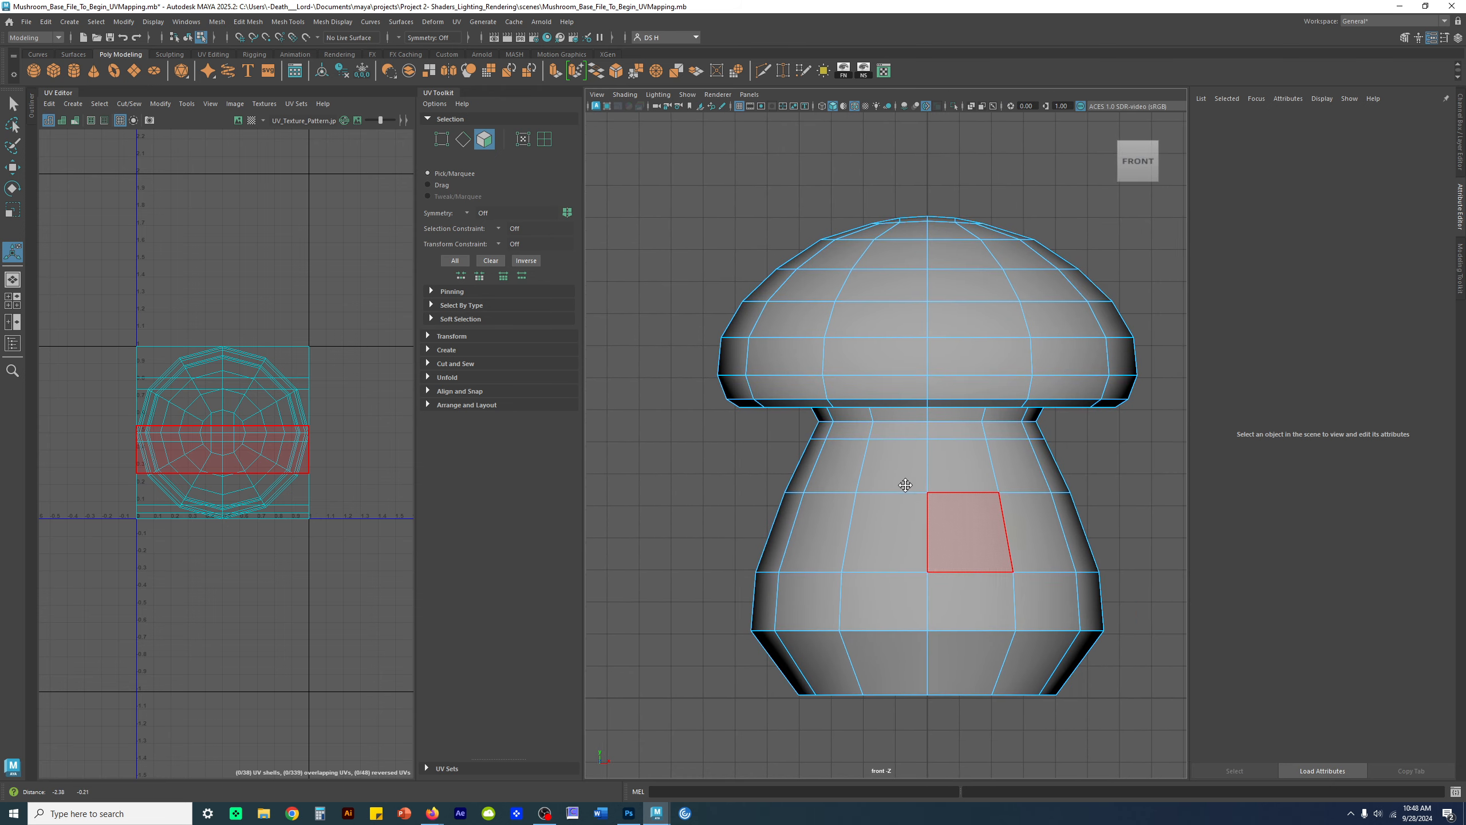
alt+middle_drag(977, 484, 952, 496)
key(5)
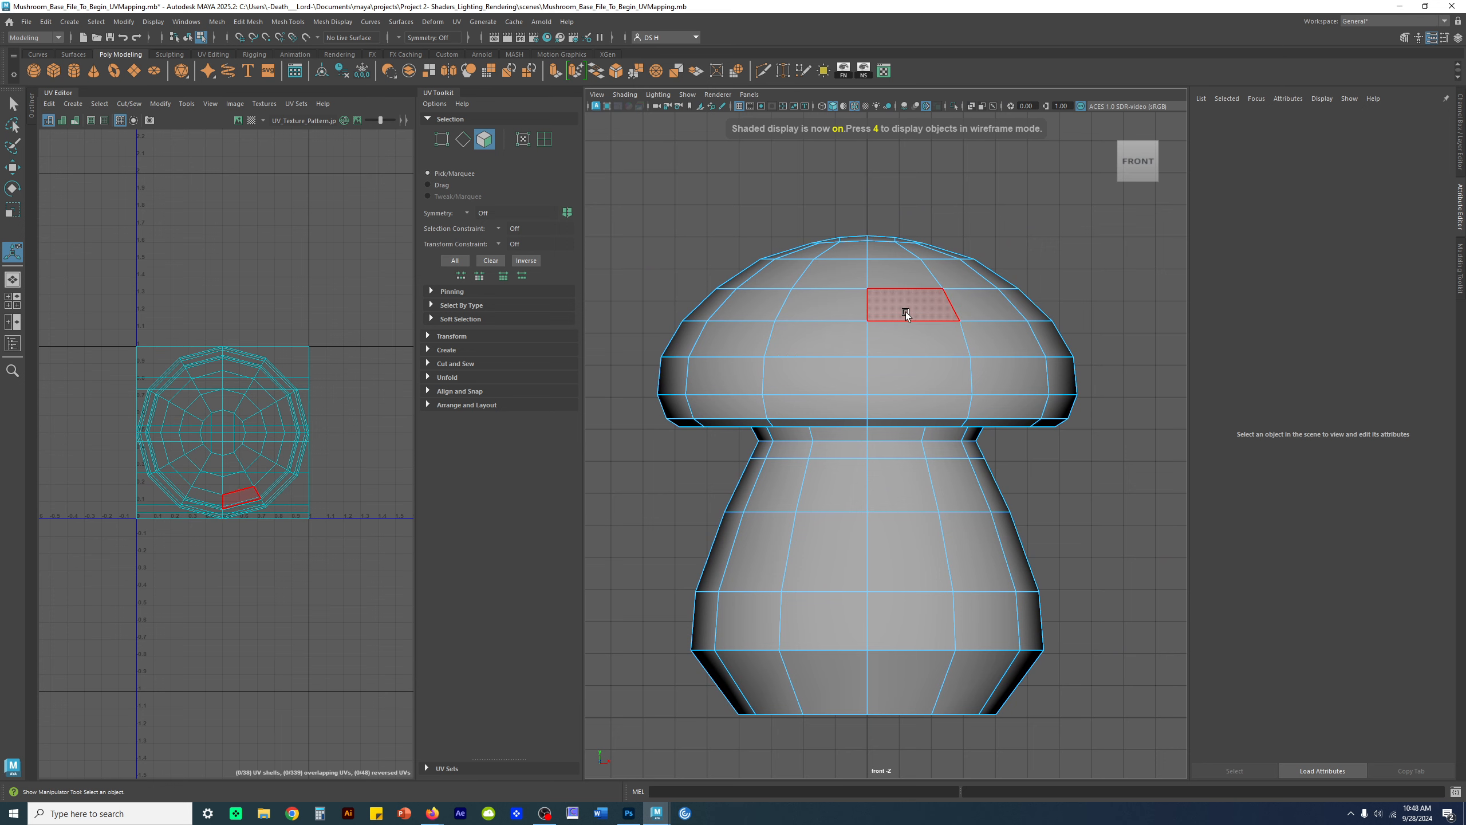
right_click(836, 306)
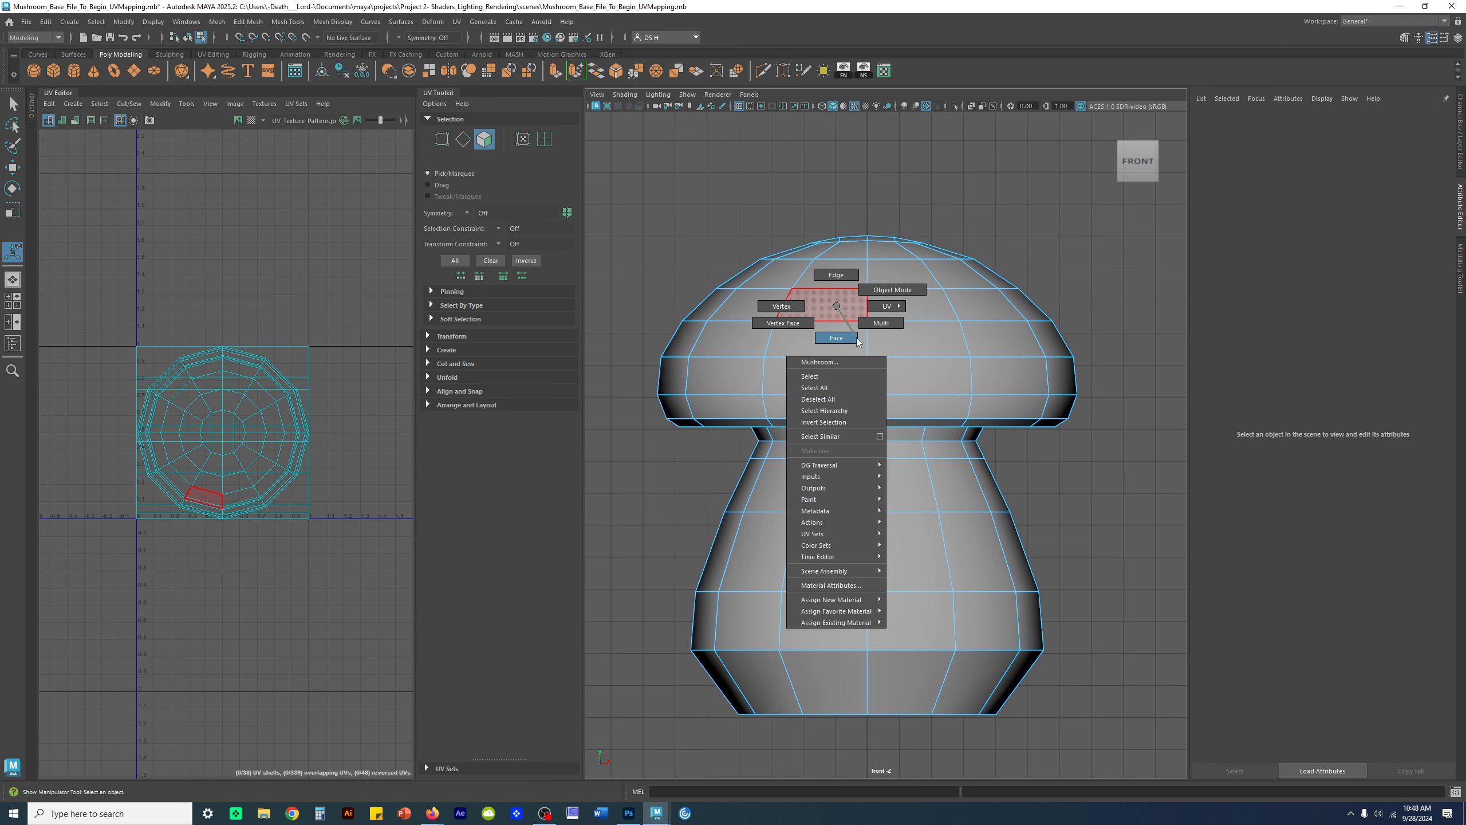
right_drag(842, 341, 844, 345)
alt+middle_drag(1037, 645, 1035, 586)
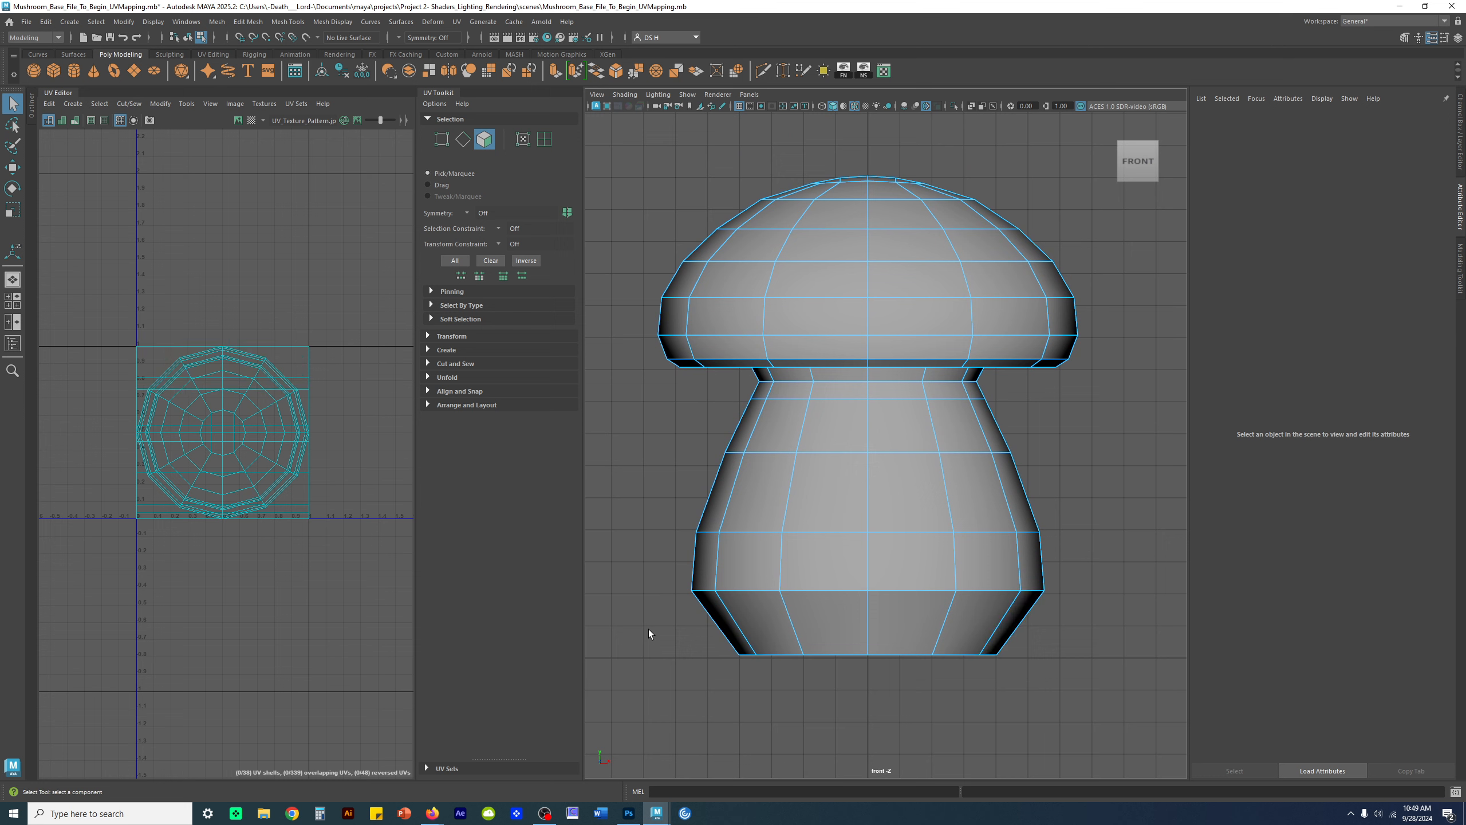
drag(632, 635, 1144, 370)
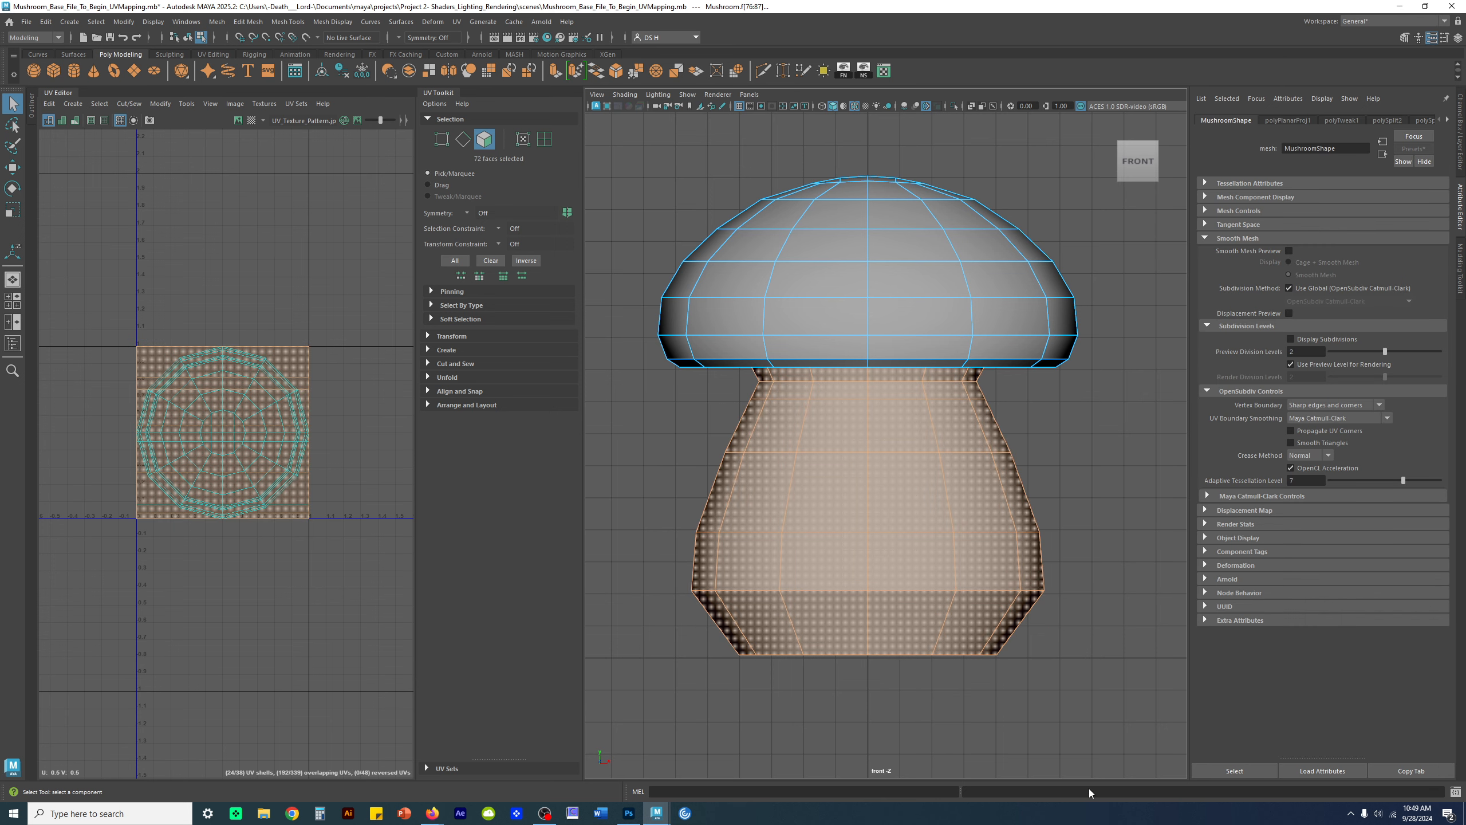
- Add the innermost ring of faces on the cap's underside to the stem selection in the perspective view
key(space)
key(space)
mouse_move(1041, 435)
alt+mouse_down()
mouse_move(958, 408)
mouse_move(1022, 382)
alt+mouse_up()
key(5)
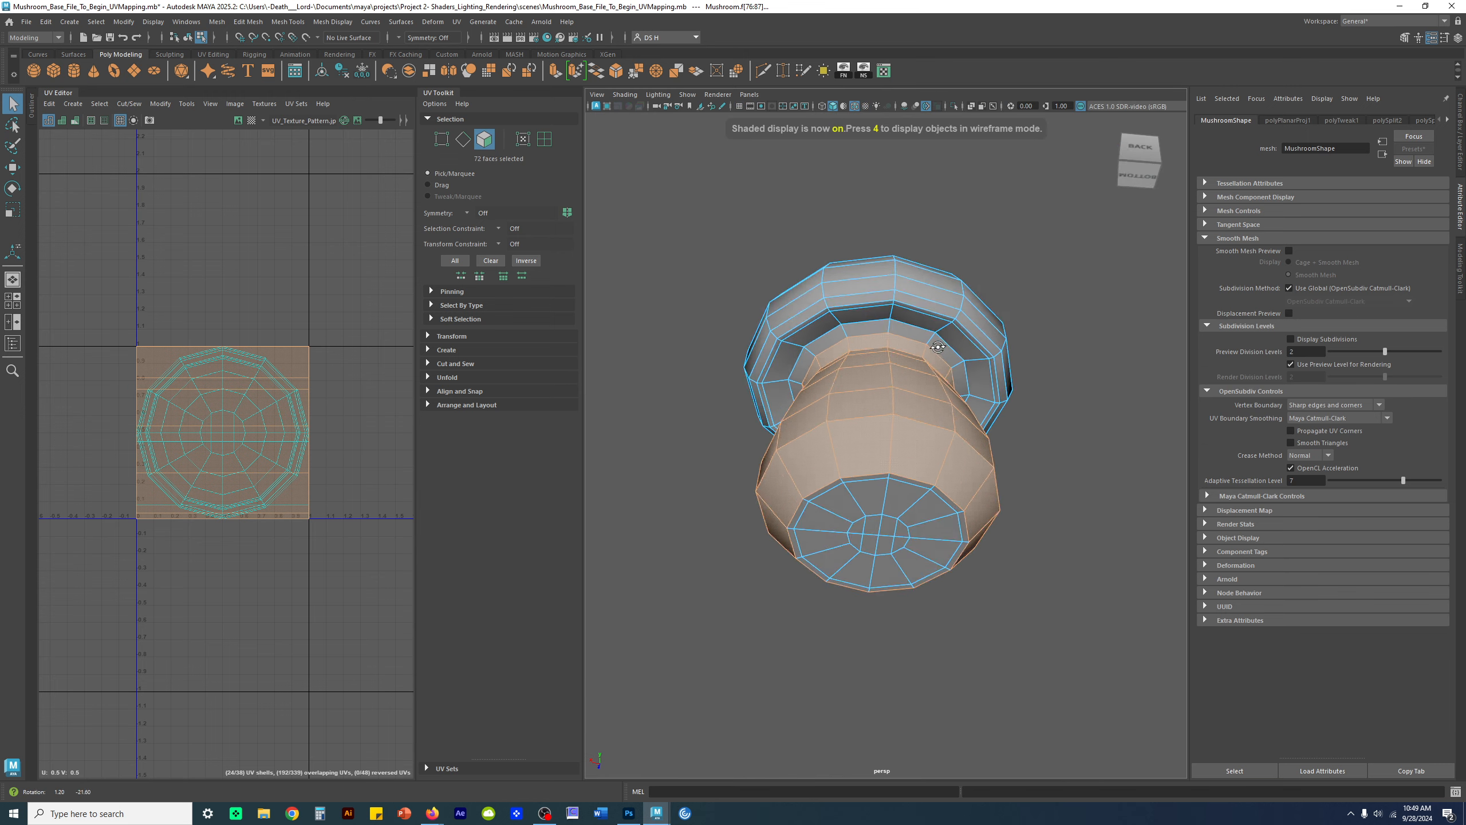
scroll(982, 393, up, 8)
alt+middle_drag(869, 363, 890, 603)
alt+right_drag(892, 546, 1090, 540)
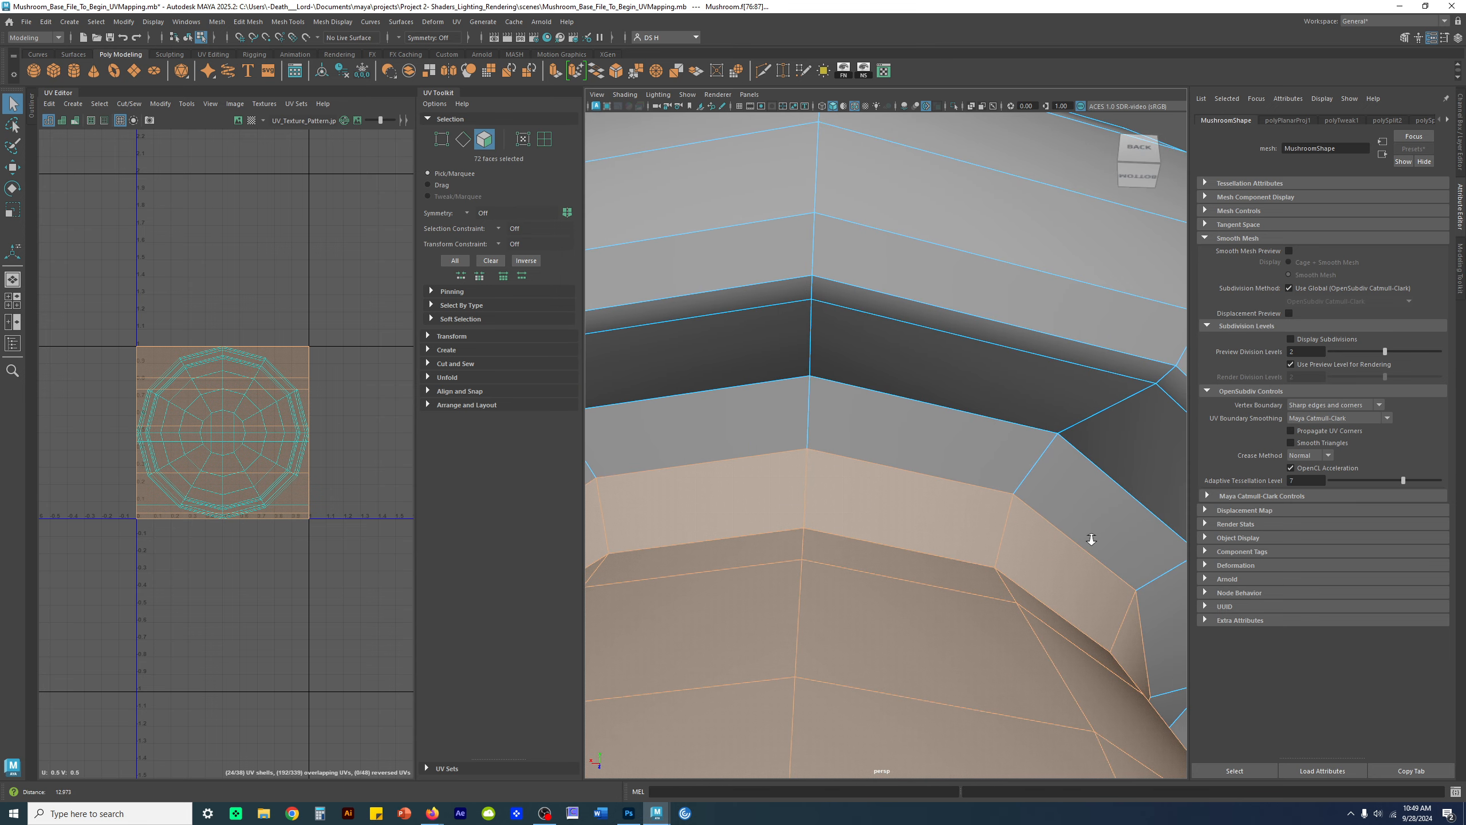
scroll(901, 433, down, 5)
alt+drag(889, 432, 865, 533)
shift+click(750, 502)
alt+drag(750, 502, 941, 486)
shift+double_click(938, 482)
alt+drag(1091, 640, 920, 504)
shift+double_click(1004, 483)
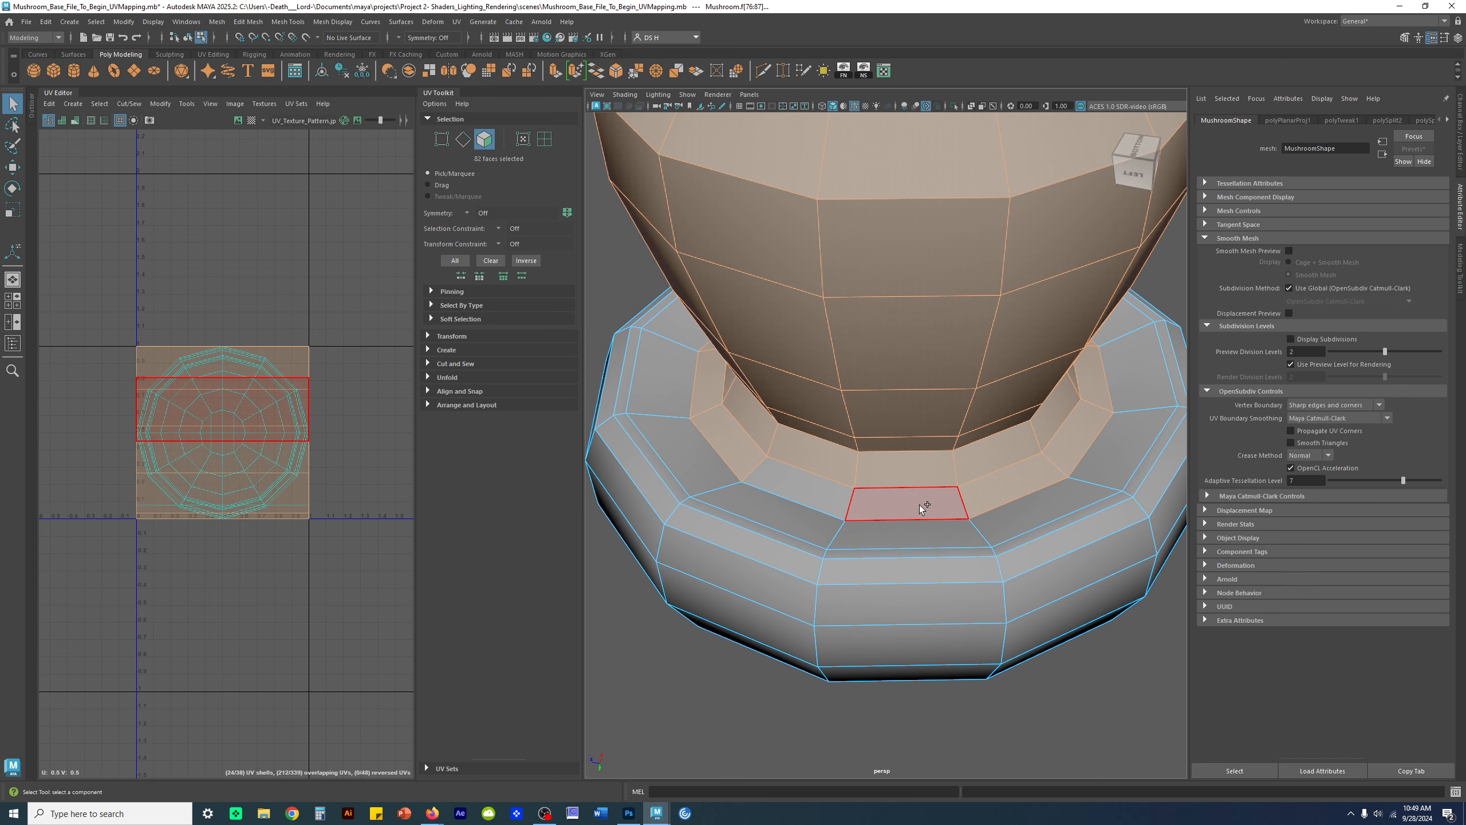
shift+double_click(920, 504)
alt+drag(858, 600, 1067, 576)
alt+right_drag(1067, 576, 904, 546)
alt+drag(903, 546, 1086, 539)
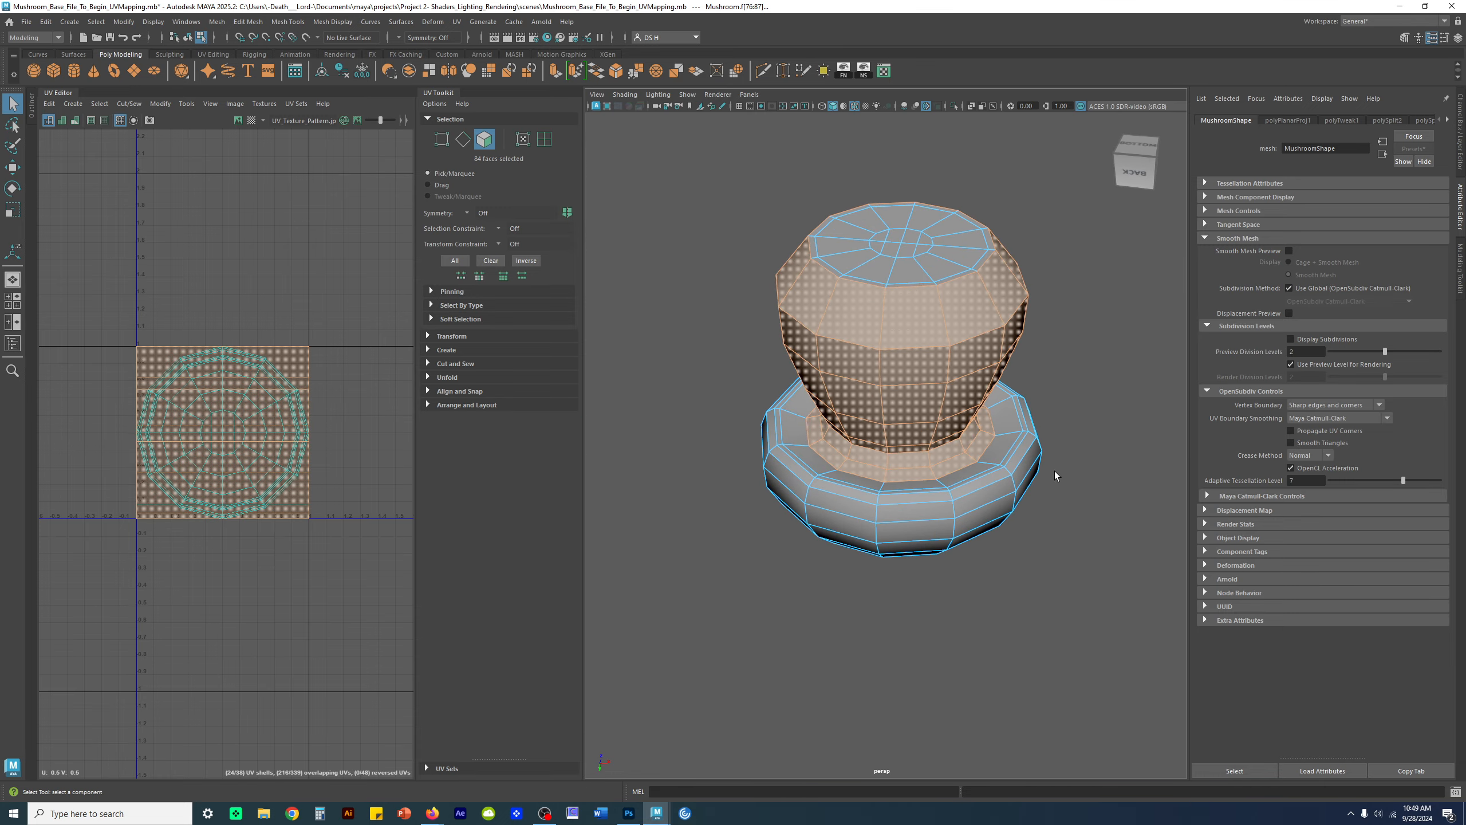
- Start adding the second ring of faces on the cap's underside to the selection
alt+drag(908, 449, 866, 523)
alt+right_drag(866, 523, 1056, 593)
alt+drag(1057, 593, 945, 596)
alt+middle_drag(946, 596, 854, 607)
alt+right_drag(854, 606, 969, 605)
alt+drag(969, 604, 855, 557)
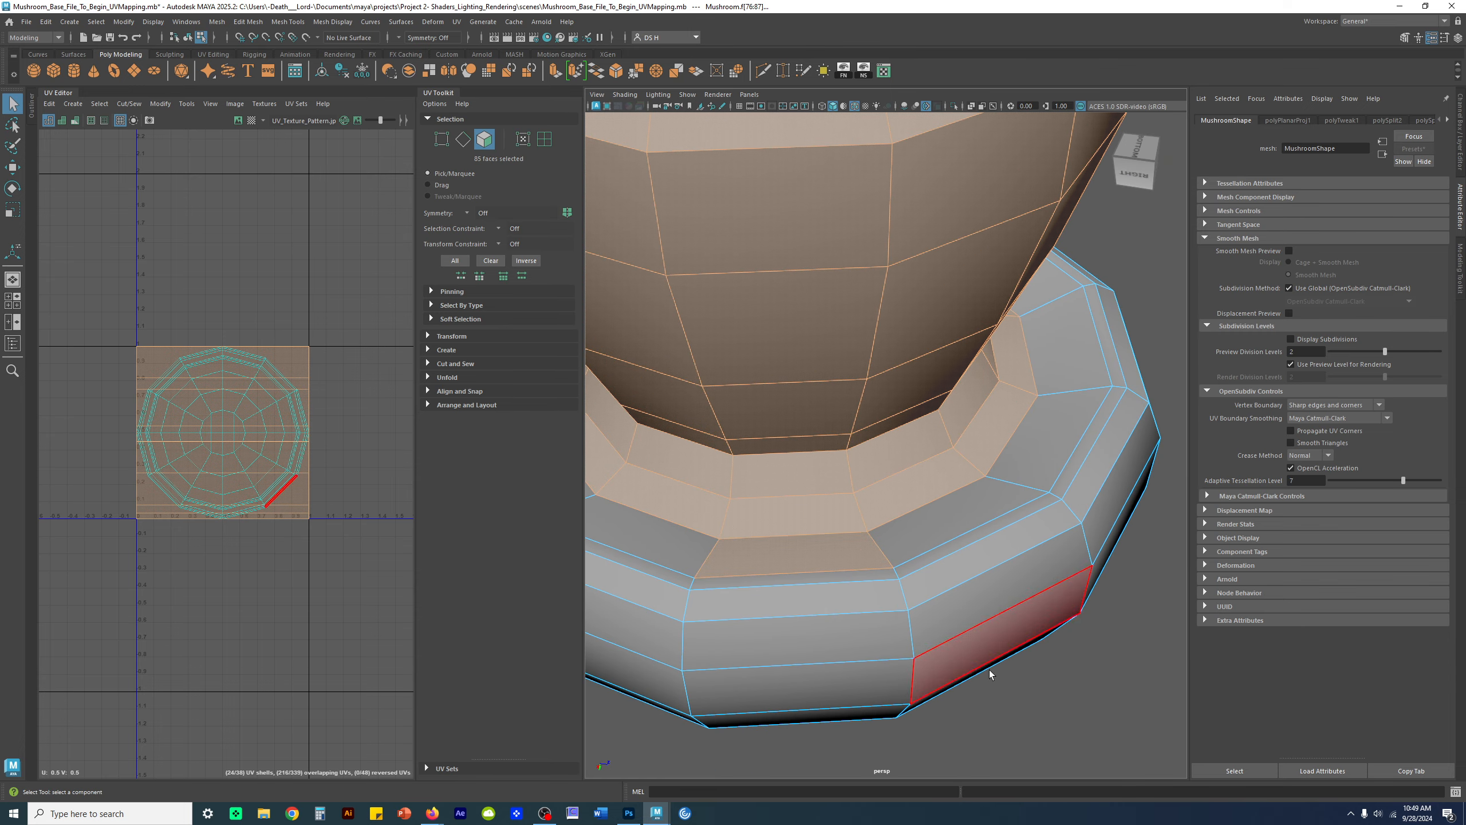
shift+click(830, 543)
alt+drag(829, 543, 964, 614)
alt+right_drag(964, 614, 876, 573)
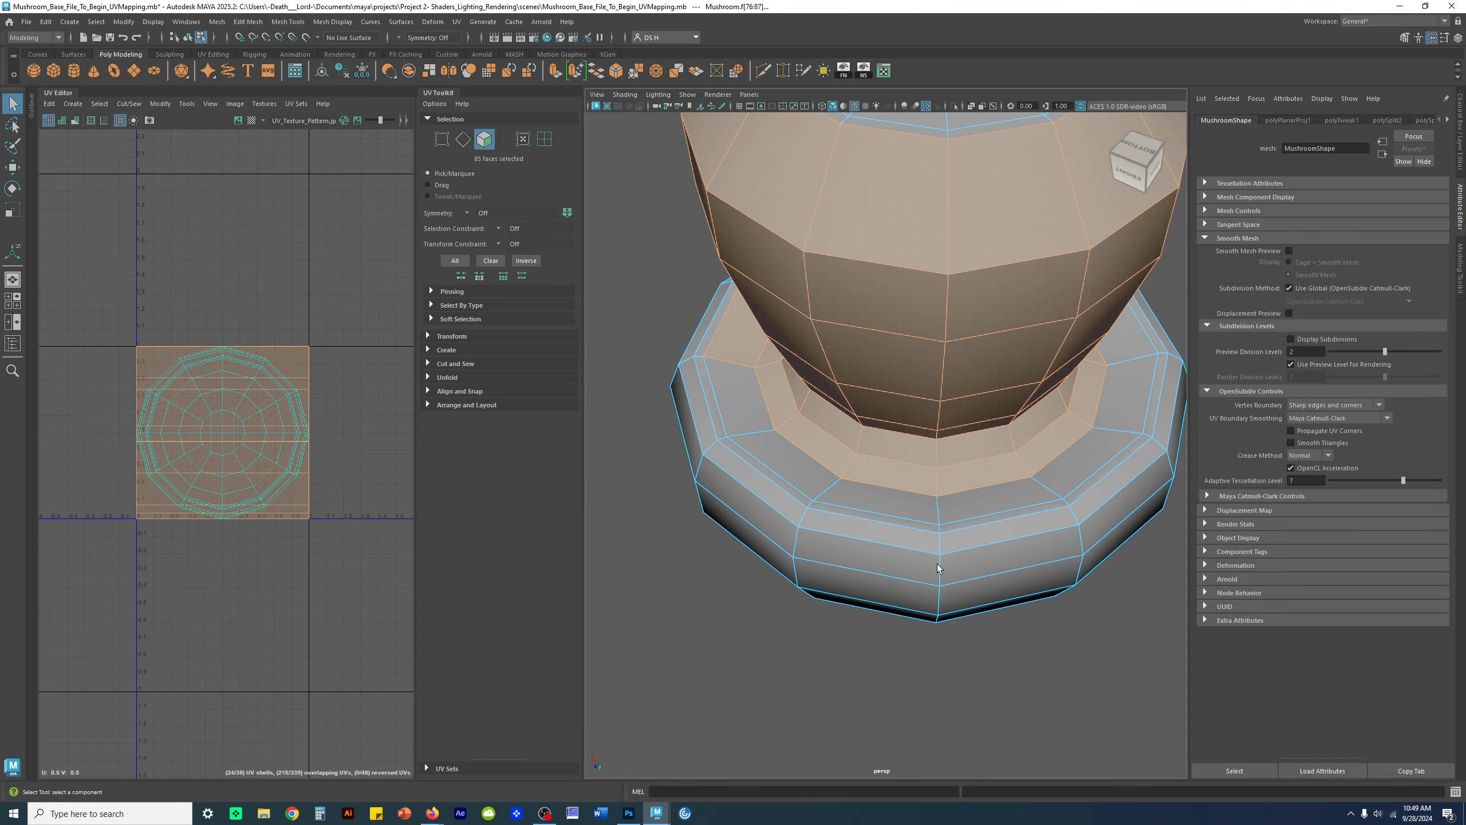
alt+drag(877, 573, 972, 571)
shift+double_click(987, 496)
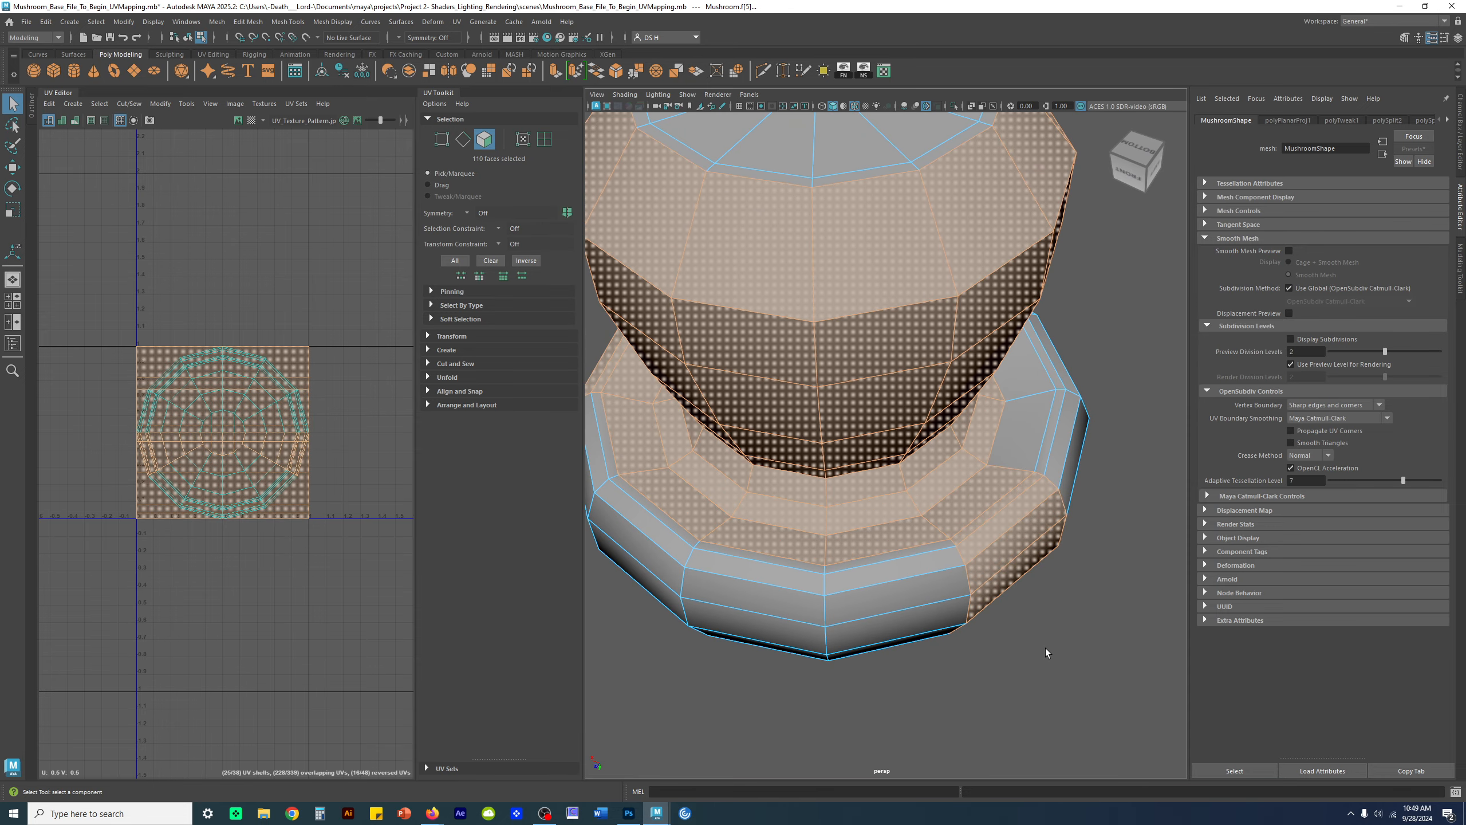
key(ctrl+z)
key(ctrl+z)
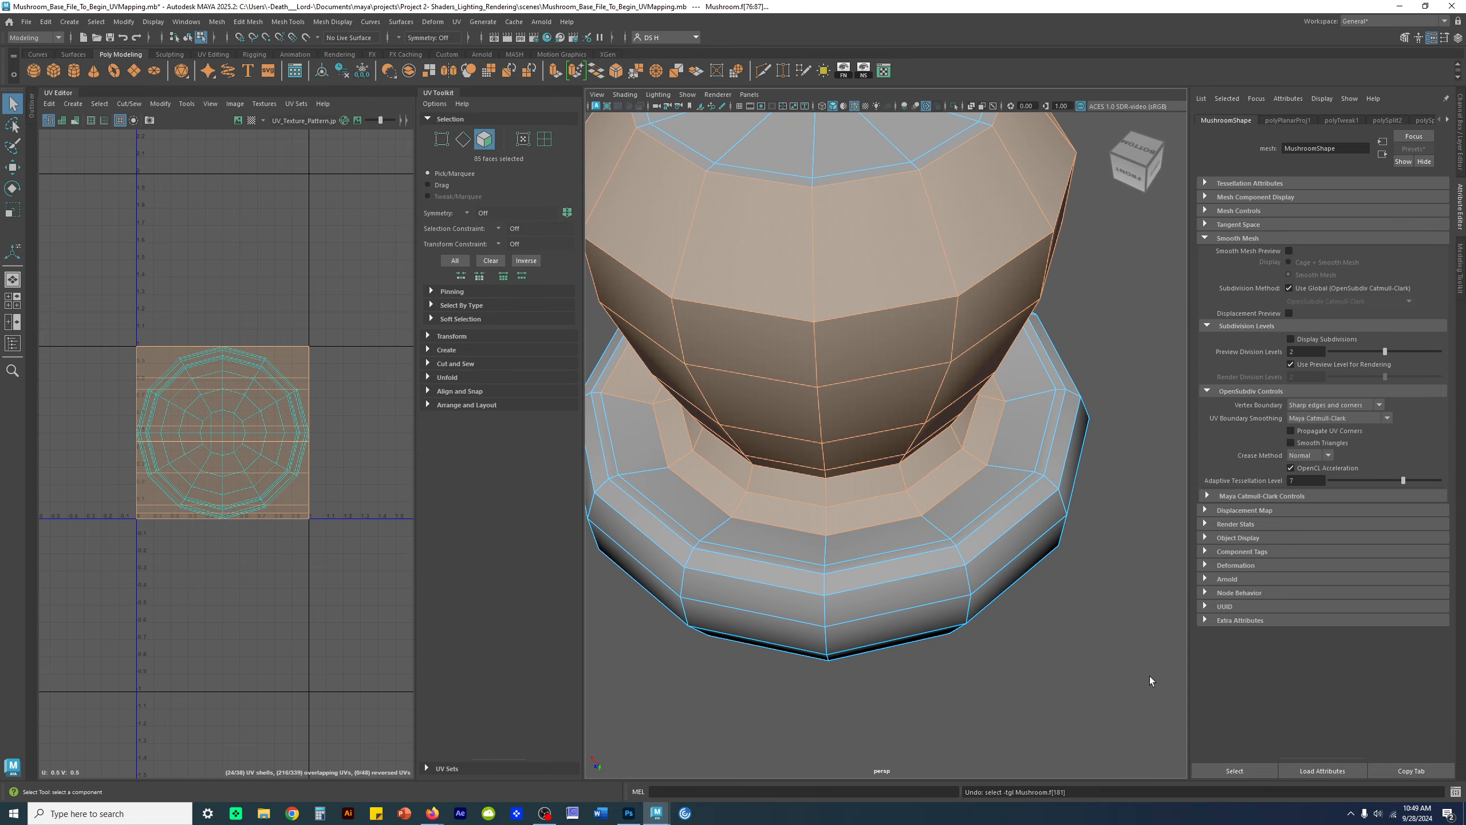
- Add the remaining faces of the second underside ring to the selection one by one, undoing the unwanted loop selection
shift+double_click(972, 504)
key(ctrl+z)
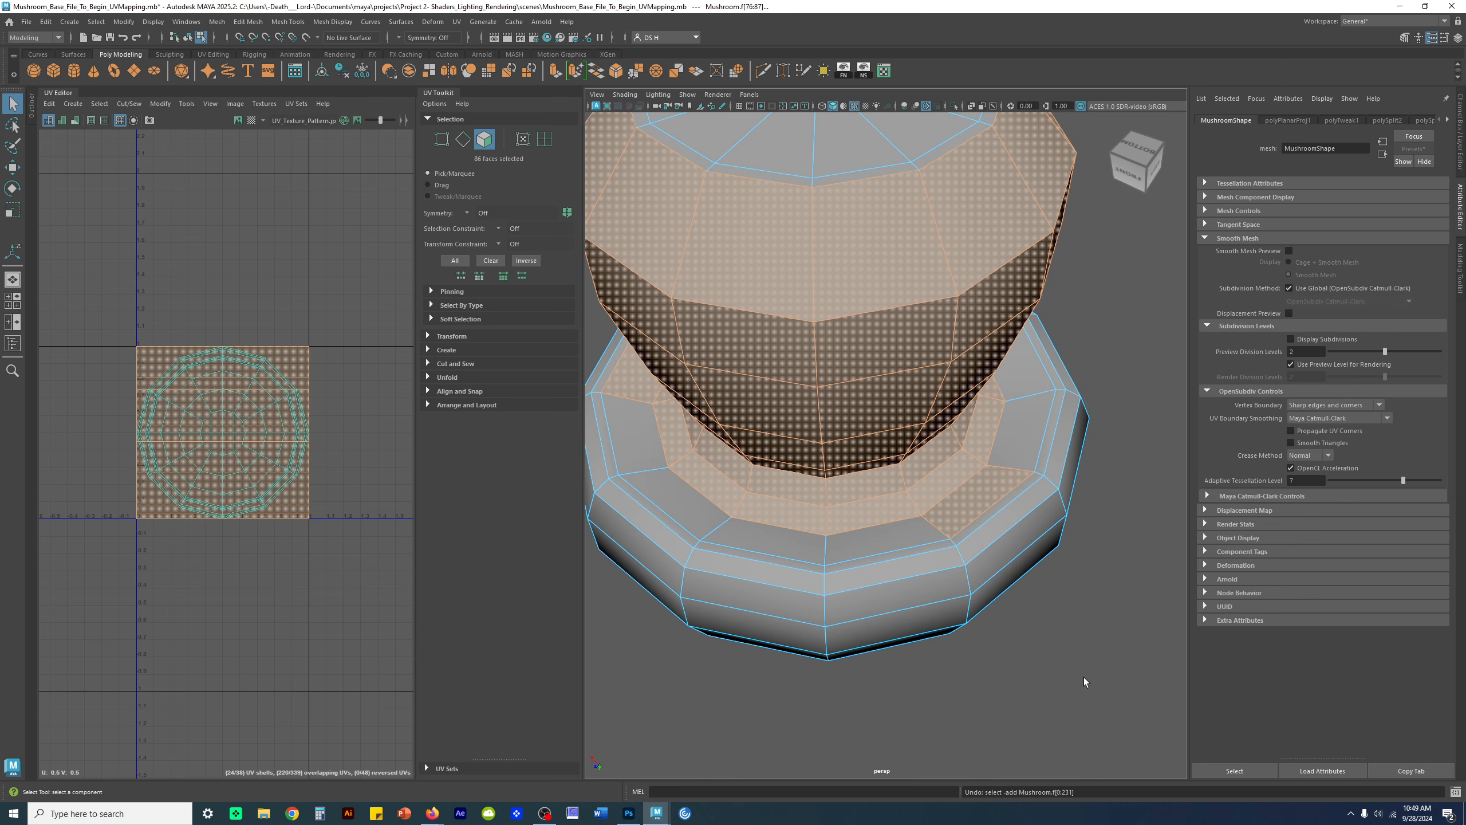
alt+drag(923, 619, 908, 589)
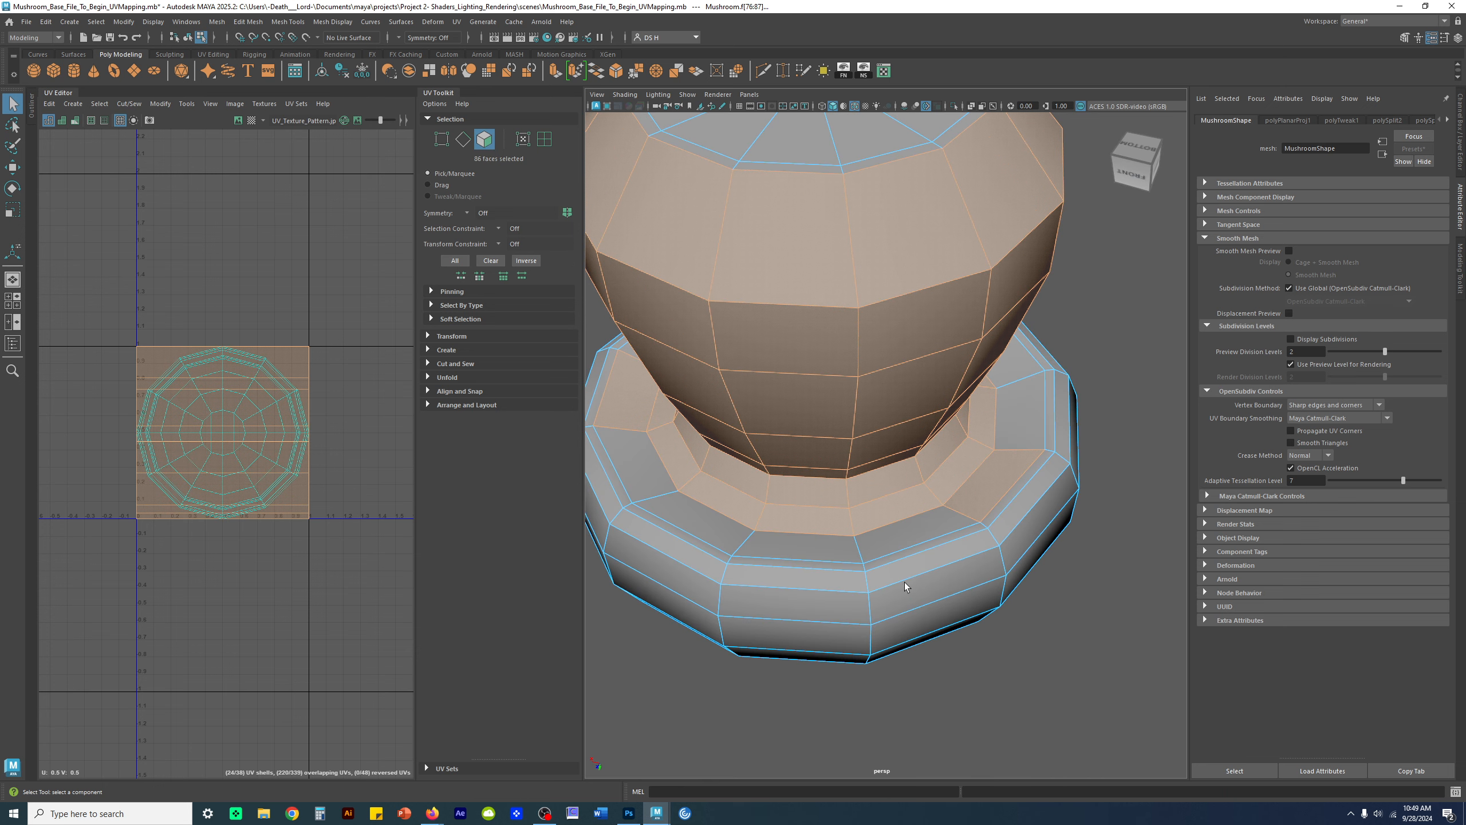
shift+click(944, 527)
alt+drag(944, 527, 666, 548)
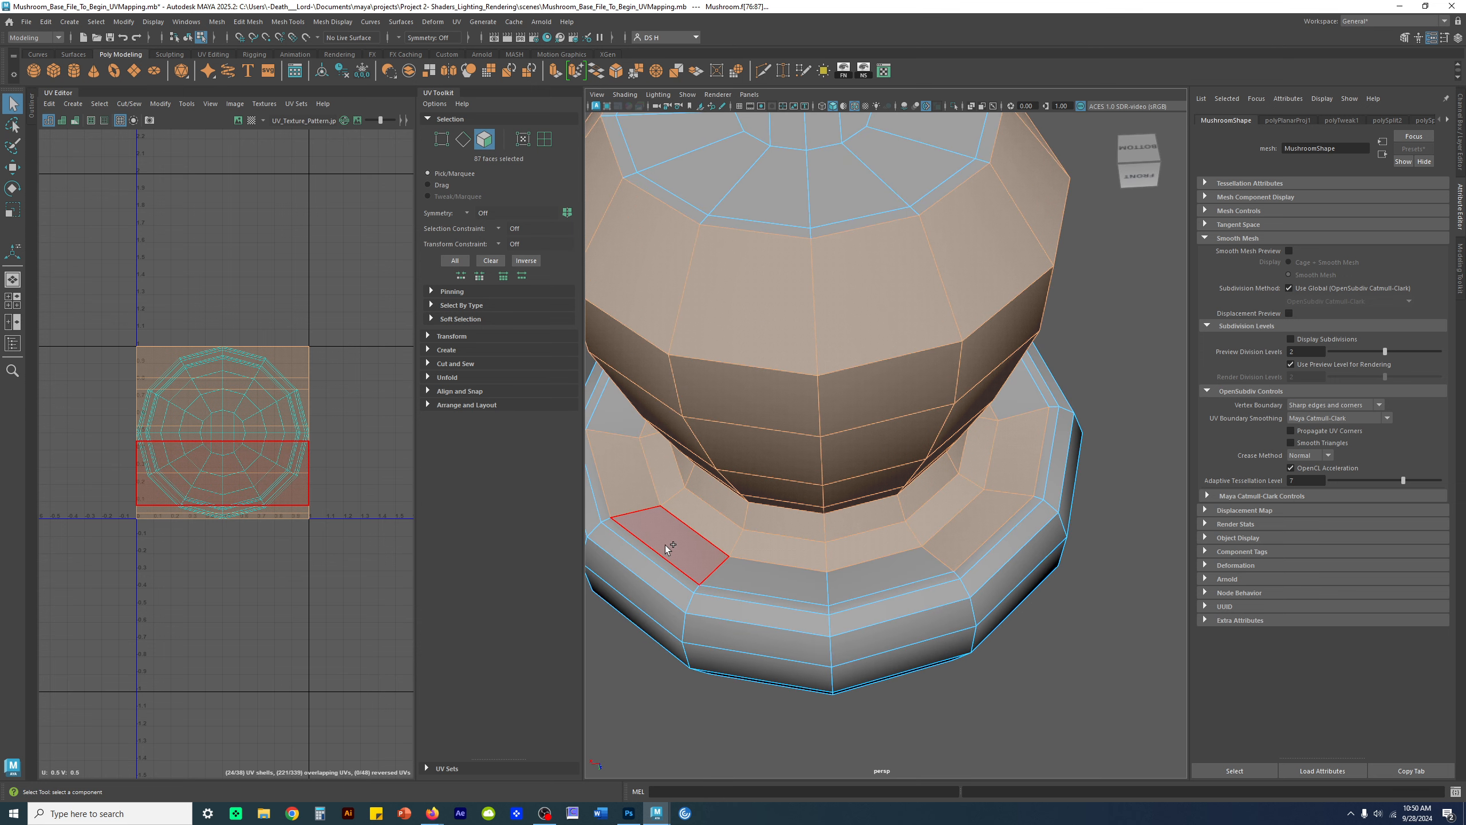
shift+click(664, 546)
alt+drag(837, 650, 1017, 630)
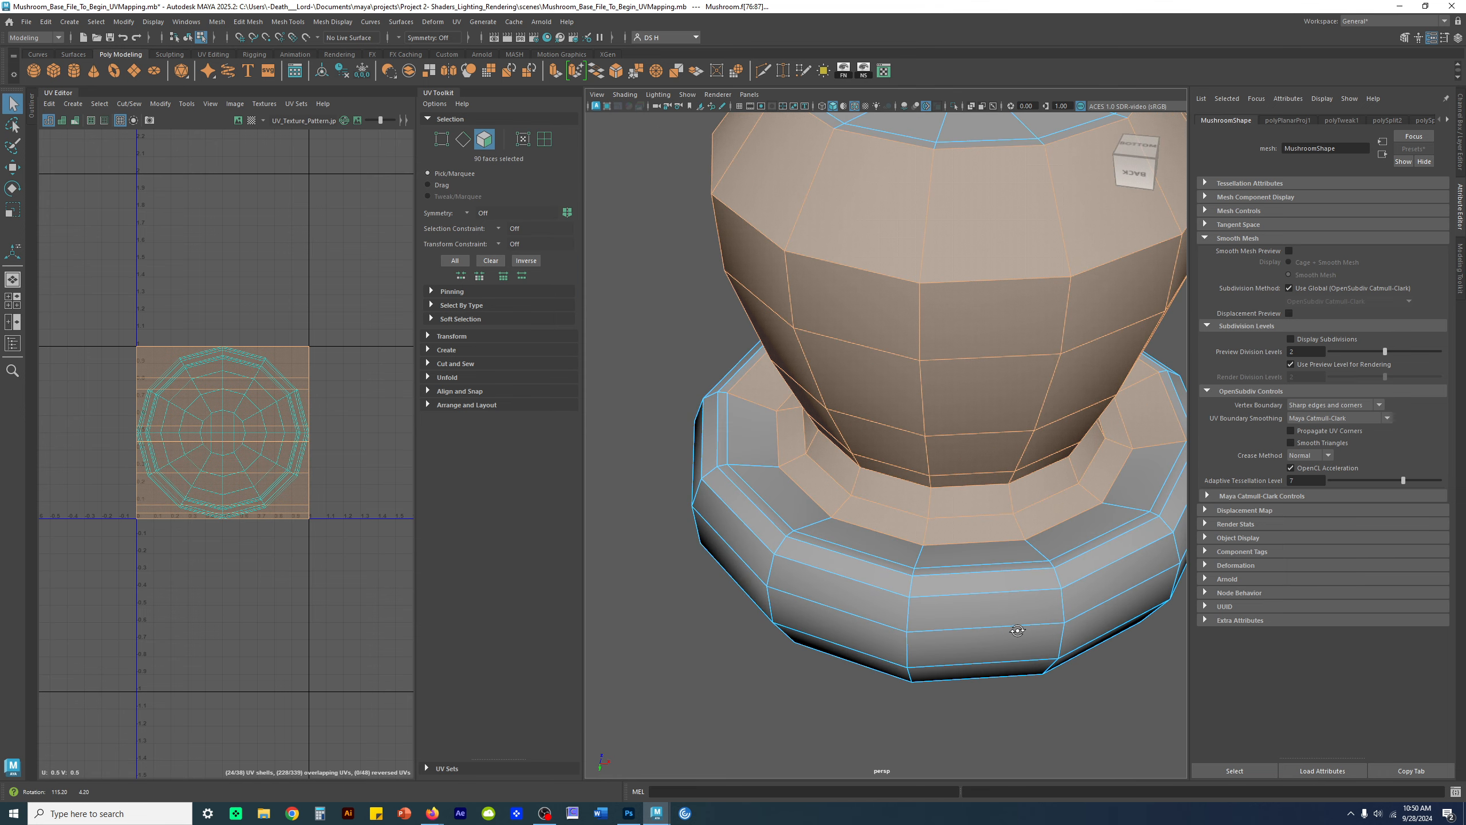
shift+click(1002, 550)
alt+drag(986, 733, 974, 649)
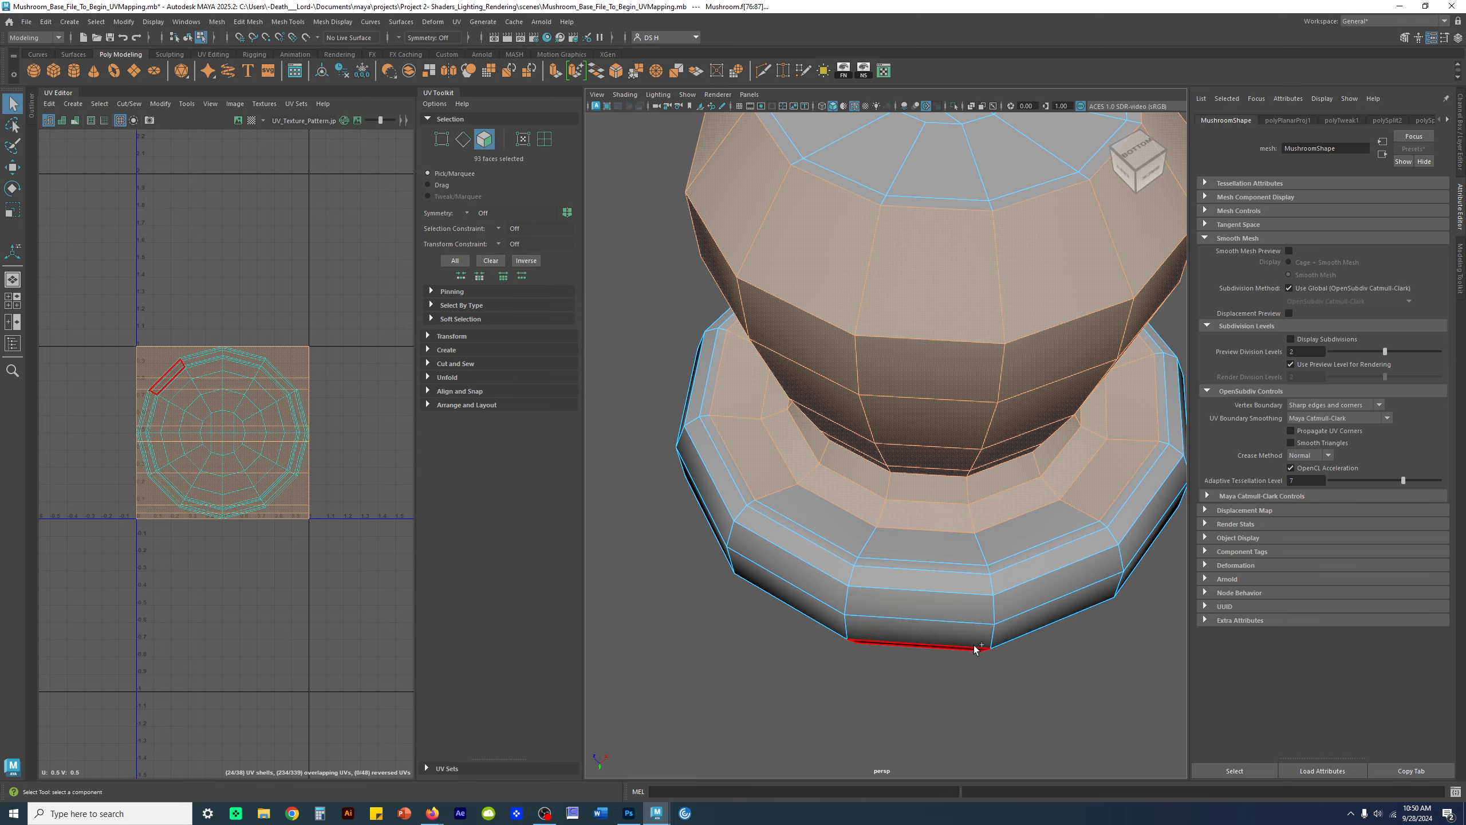
shift+click(837, 523)
alt+drag(837, 523, 924, 632)
- Inspect the selected stem and underside faces with the smooth mesh preview, then return to the unsmoothed display
key(w)
alt+drag(942, 560, 901, 537)
key(3)
key(1)
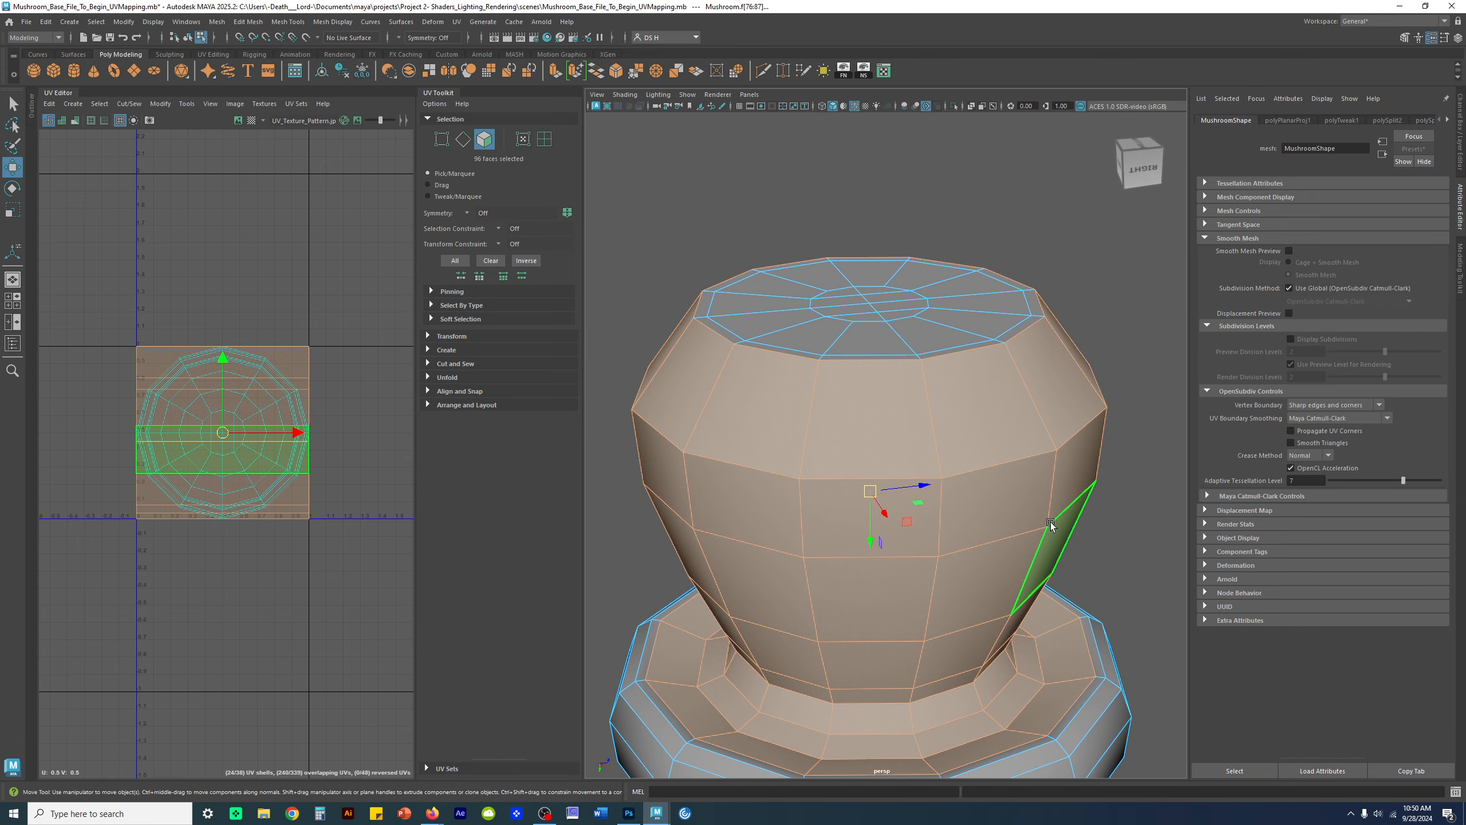
key(3)
alt+drag(1062, 480, 967, 496)
key(1)
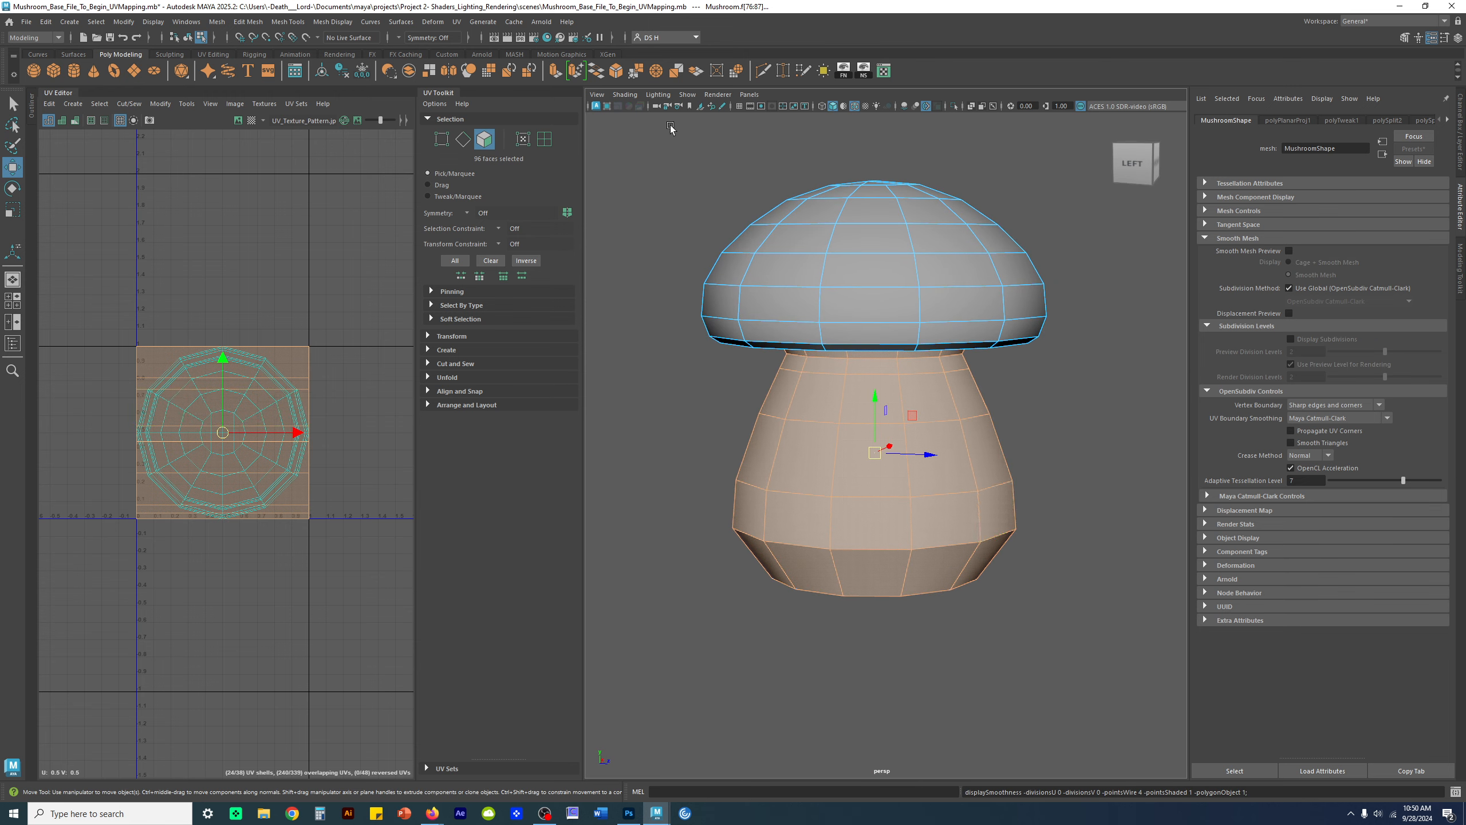
- Apply a cylindrical UV projection with reset settings to the selected stem and underside faces
click(457, 22)
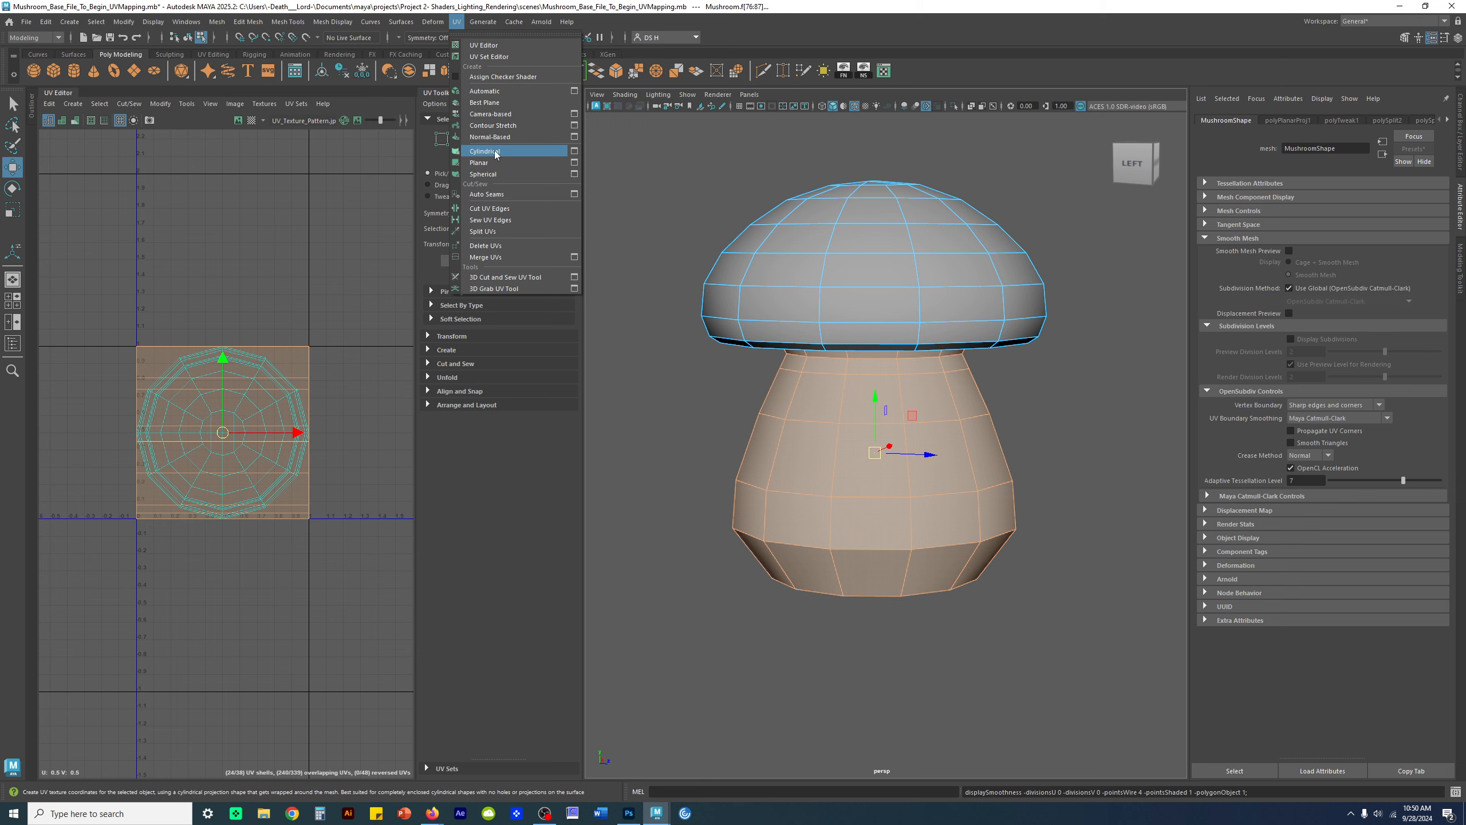
click(575, 152)
drag(670, 156, 551, 223)
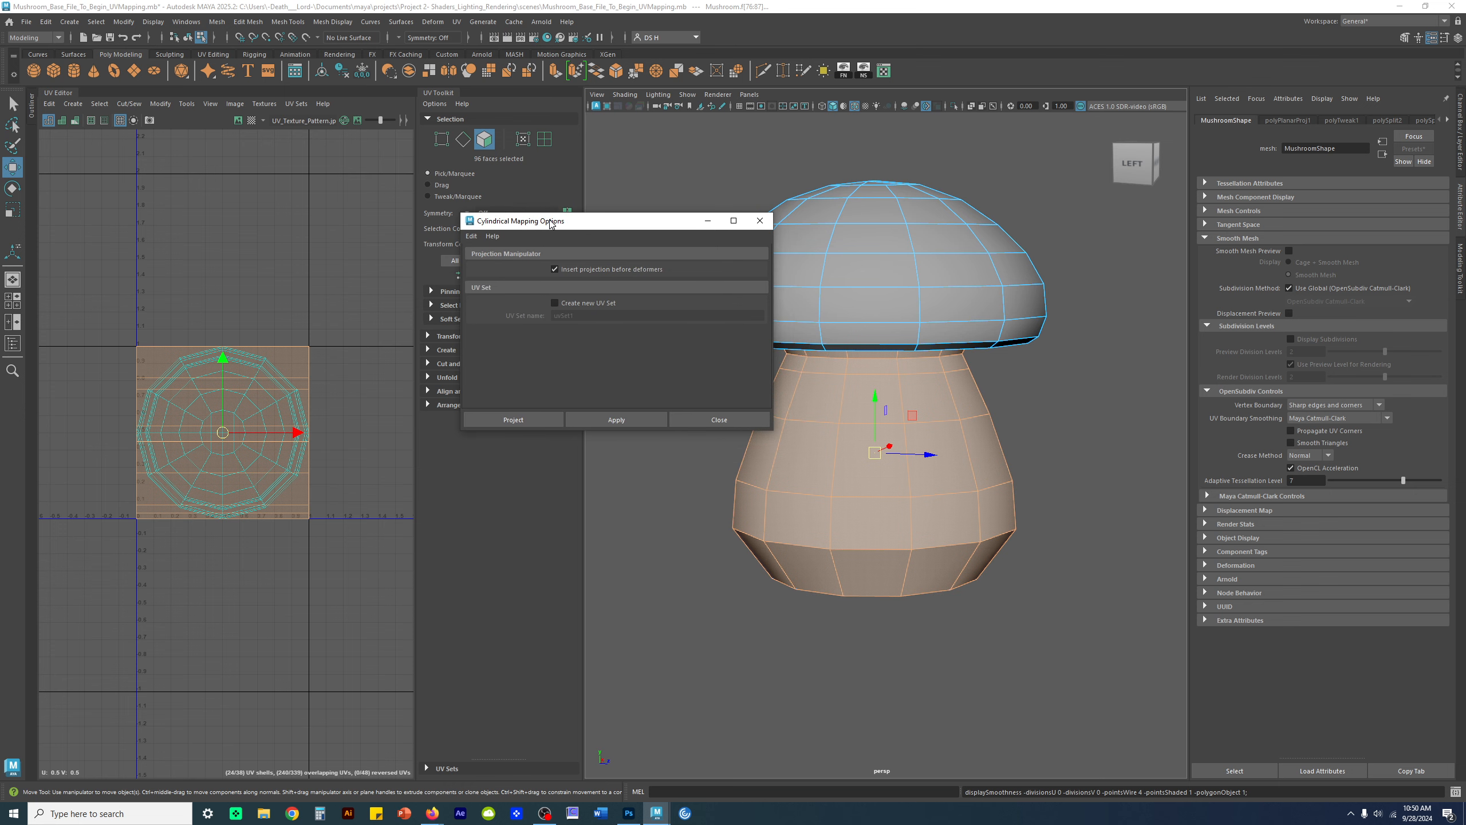
click(471, 236)
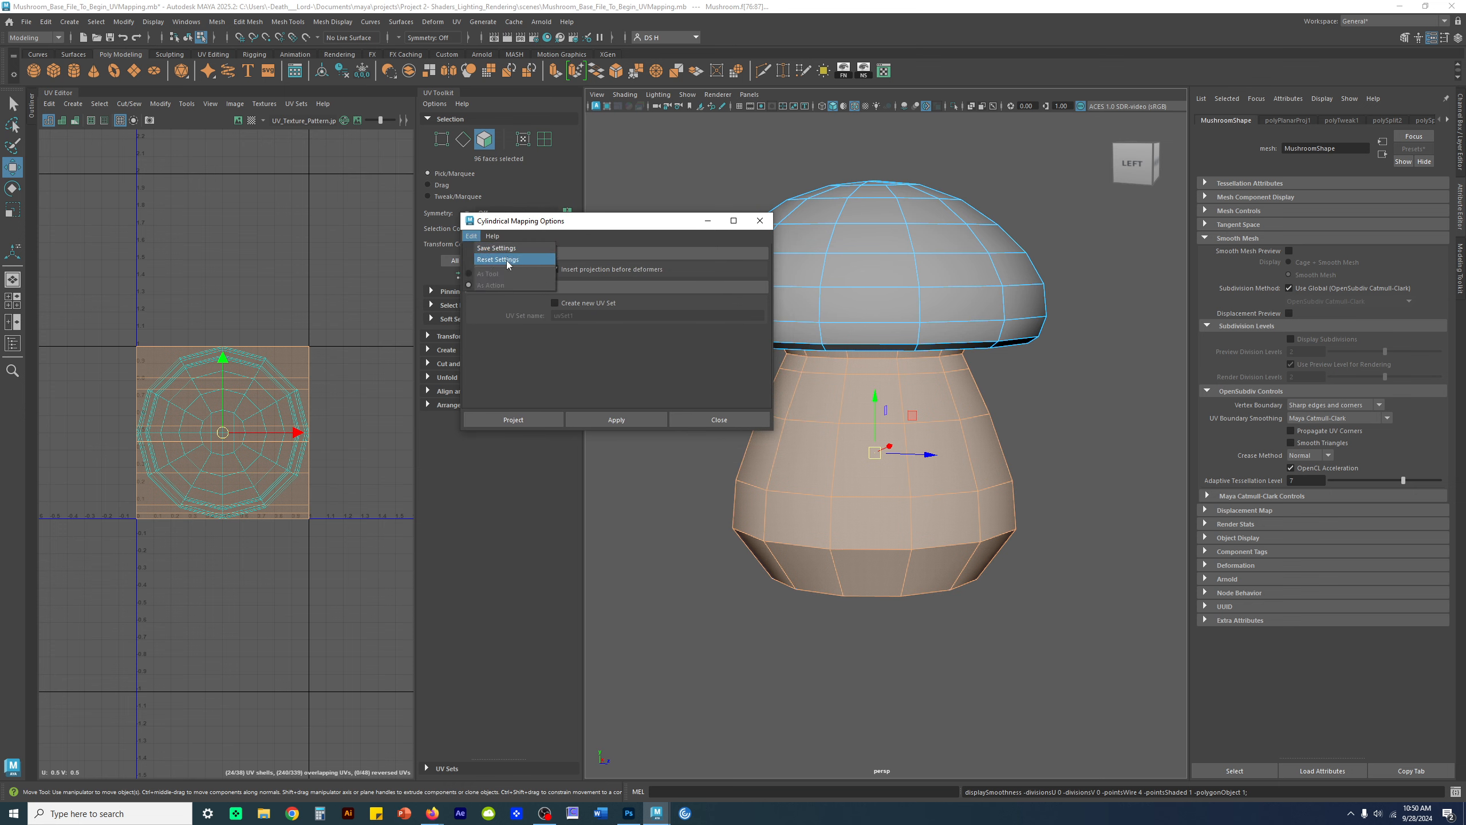
click(621, 420)
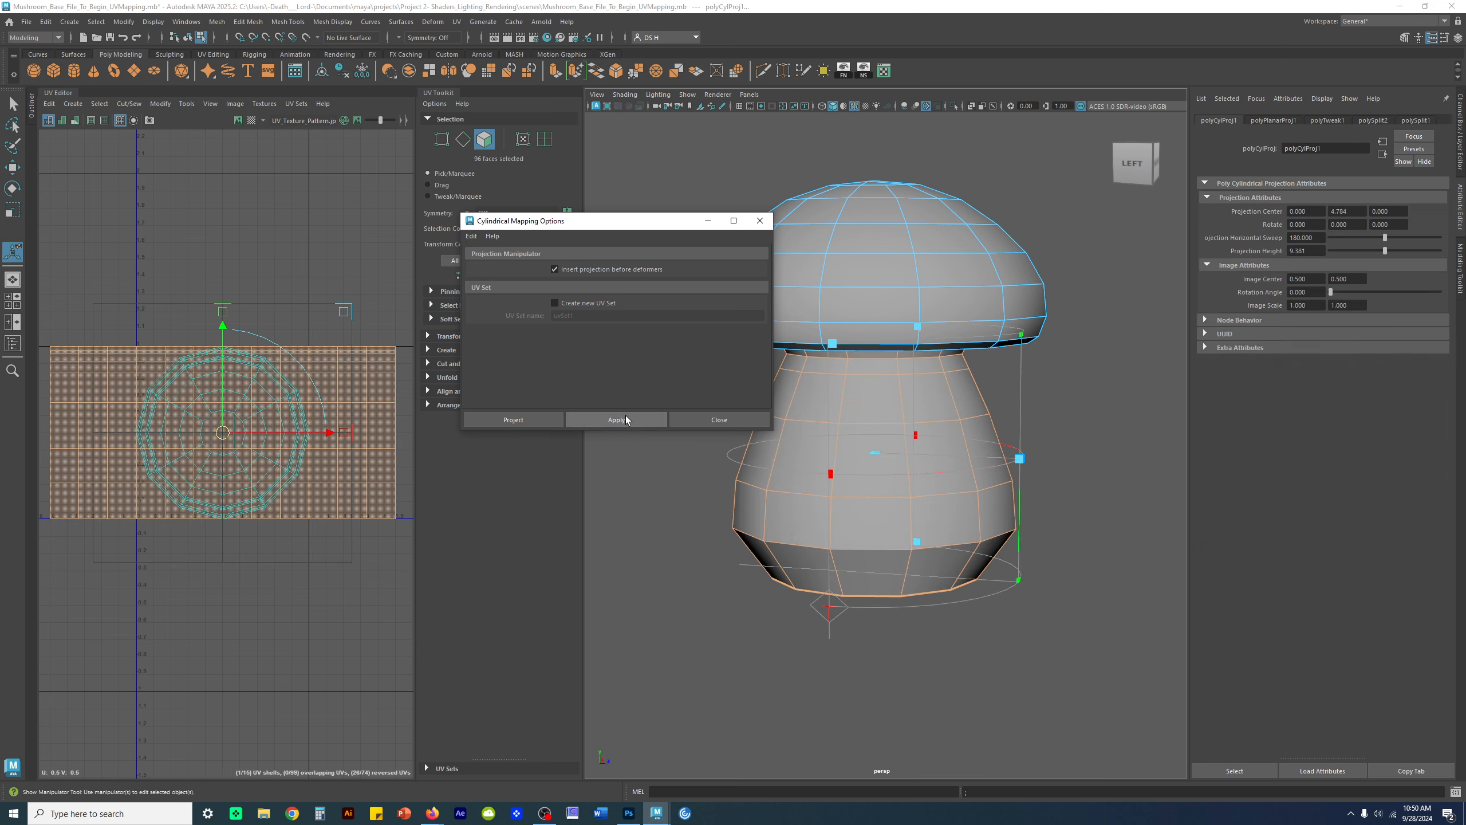
click(720, 420)
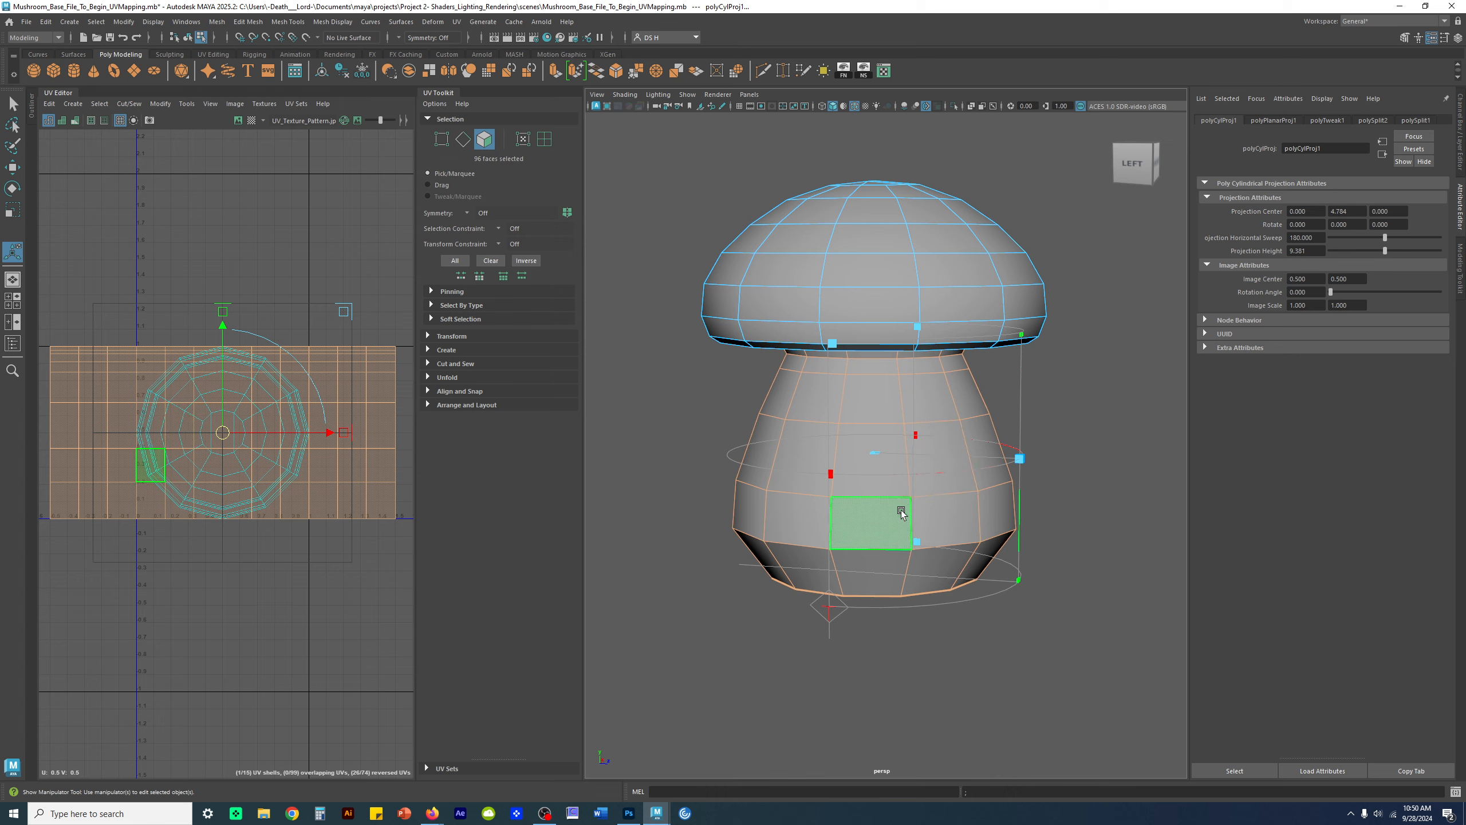
alt+drag(855, 475, 1080, 471)
scroll(1034, 526, down, 5)
alt+right_drag(1079, 477, 1207, 538)
alt+drag(910, 443, 984, 430)
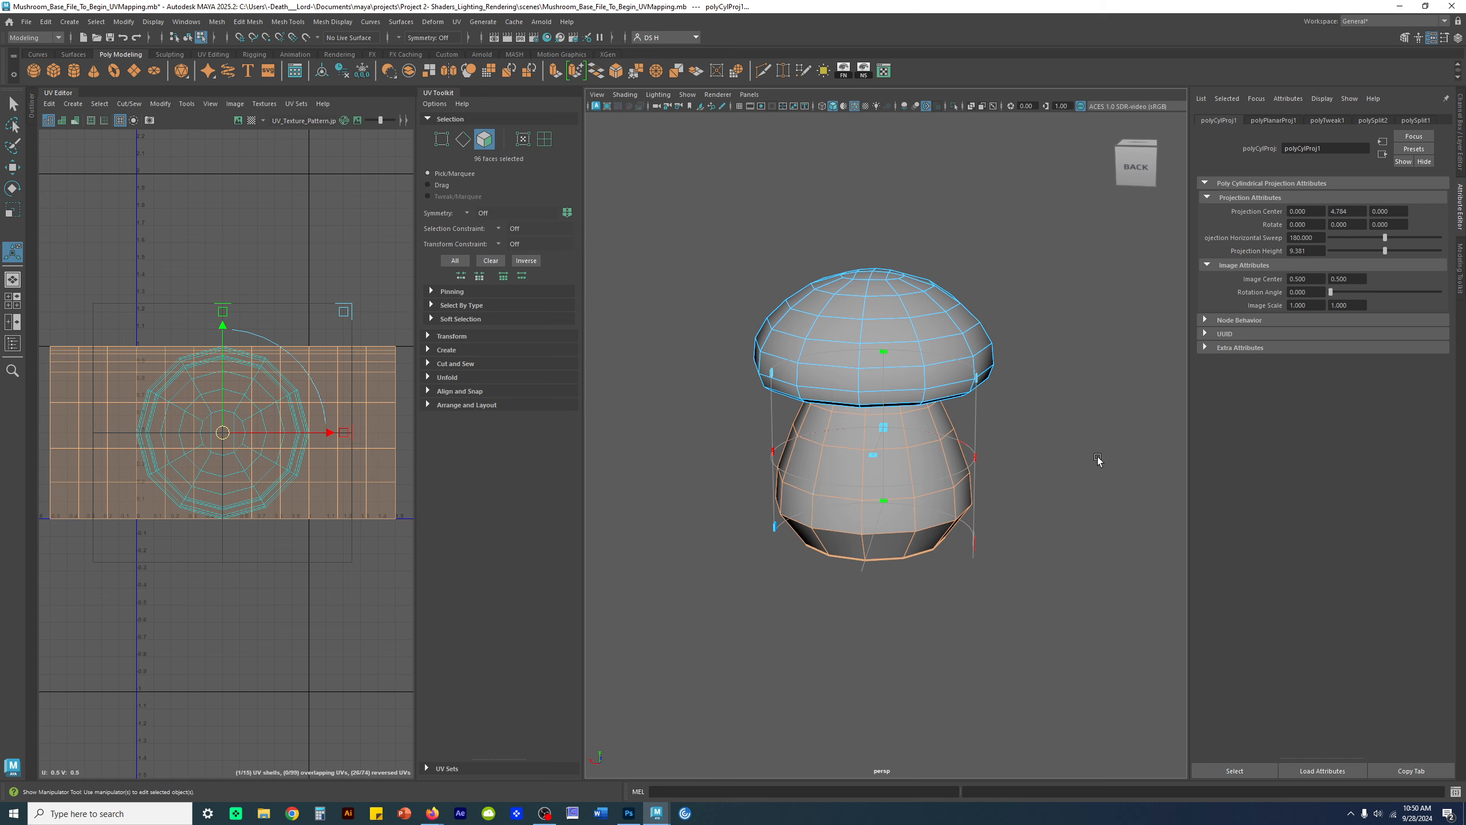
- Display the mushroom with its texture maps and inspect the UV pattern on the stem, cap underside and cap edge
alt+drag(702, 504, 1040, 453)
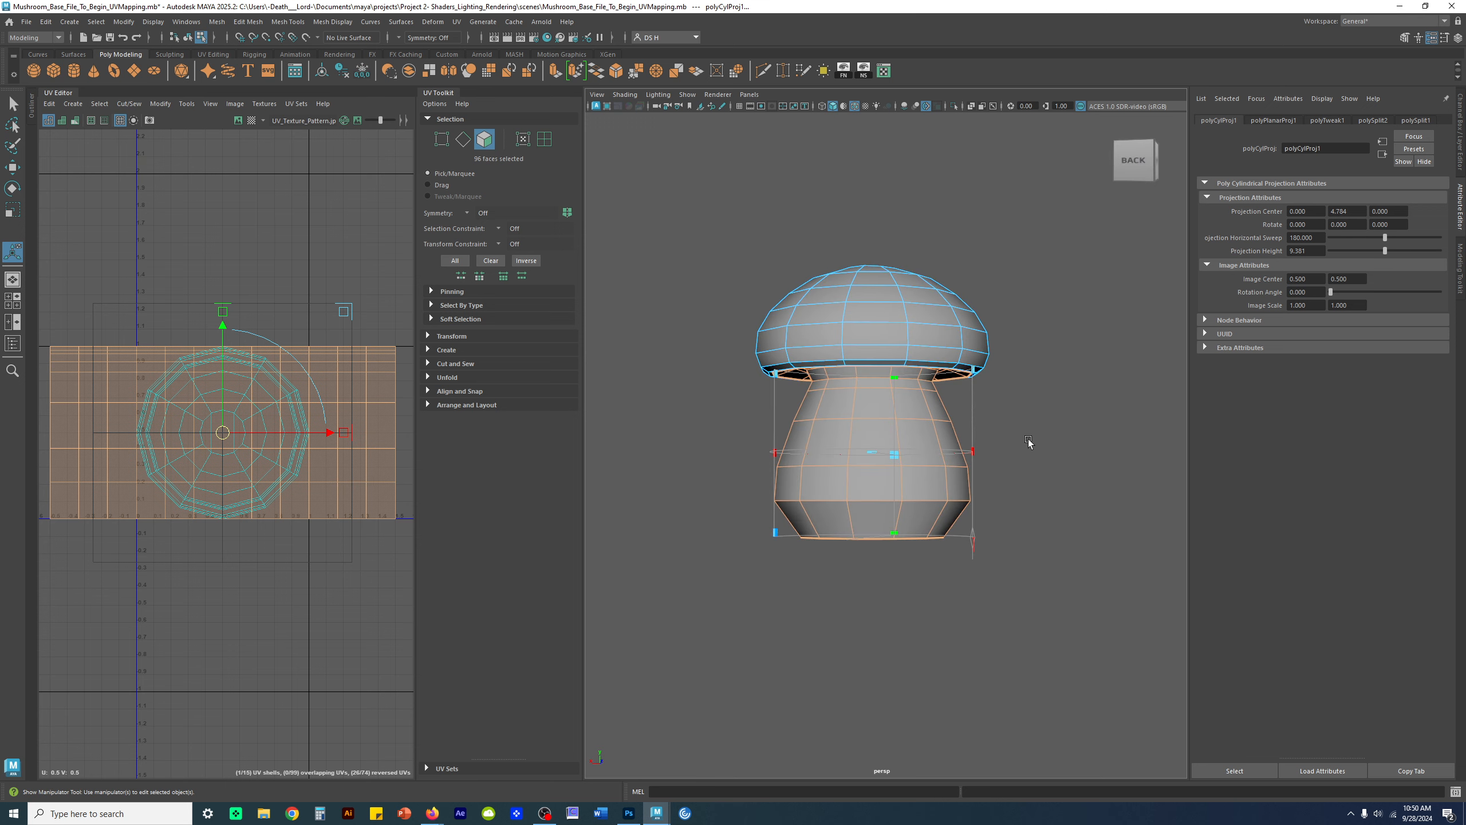
alt+drag(840, 548, 598, 537)
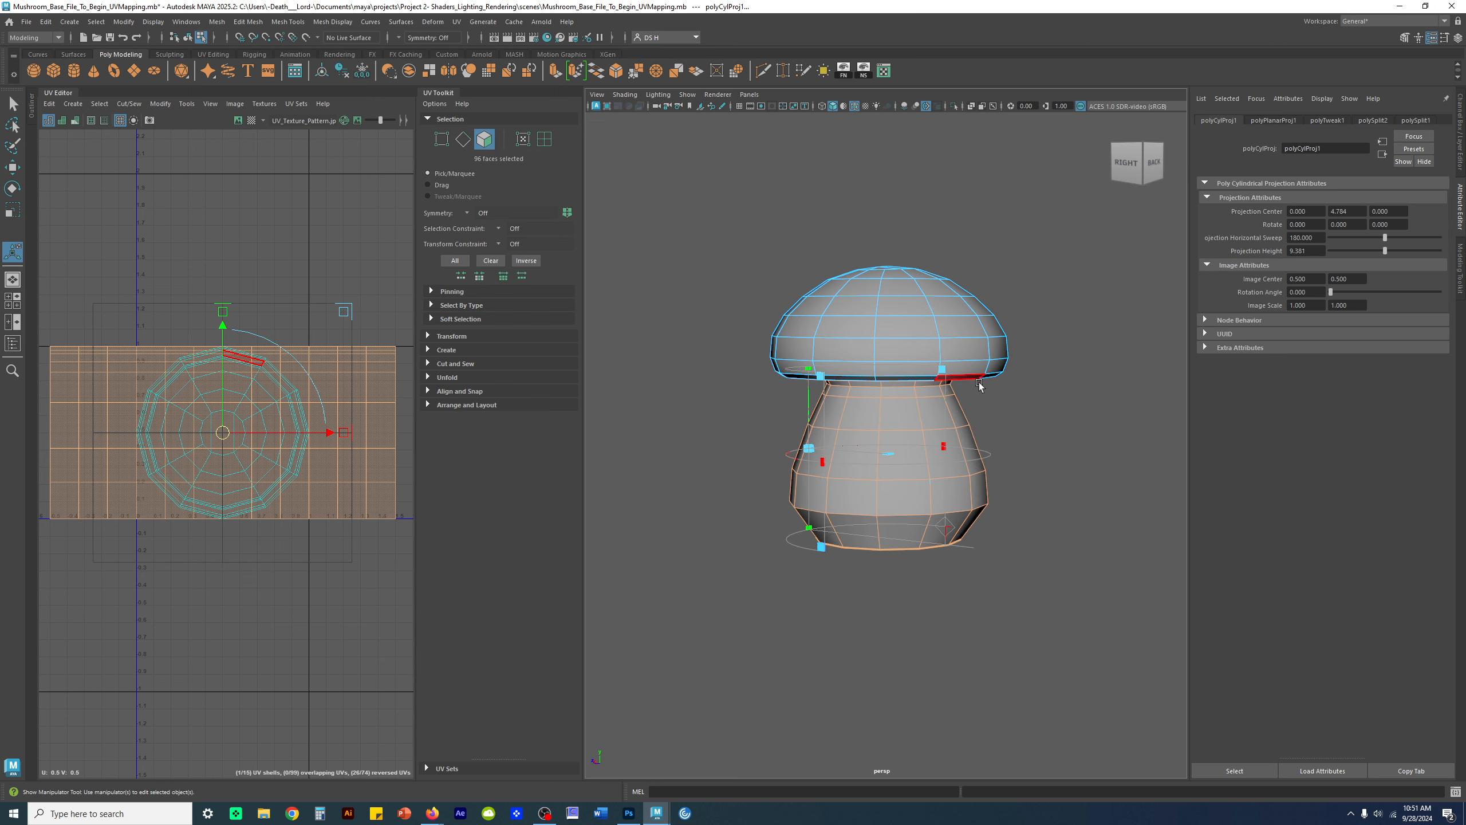
alt+drag(958, 416, 1045, 395)
mouse_move(1047, 396)
alt+right_down()
mouse_move(1006, 403)
mouse_move(1037, 406)
alt+right_up()
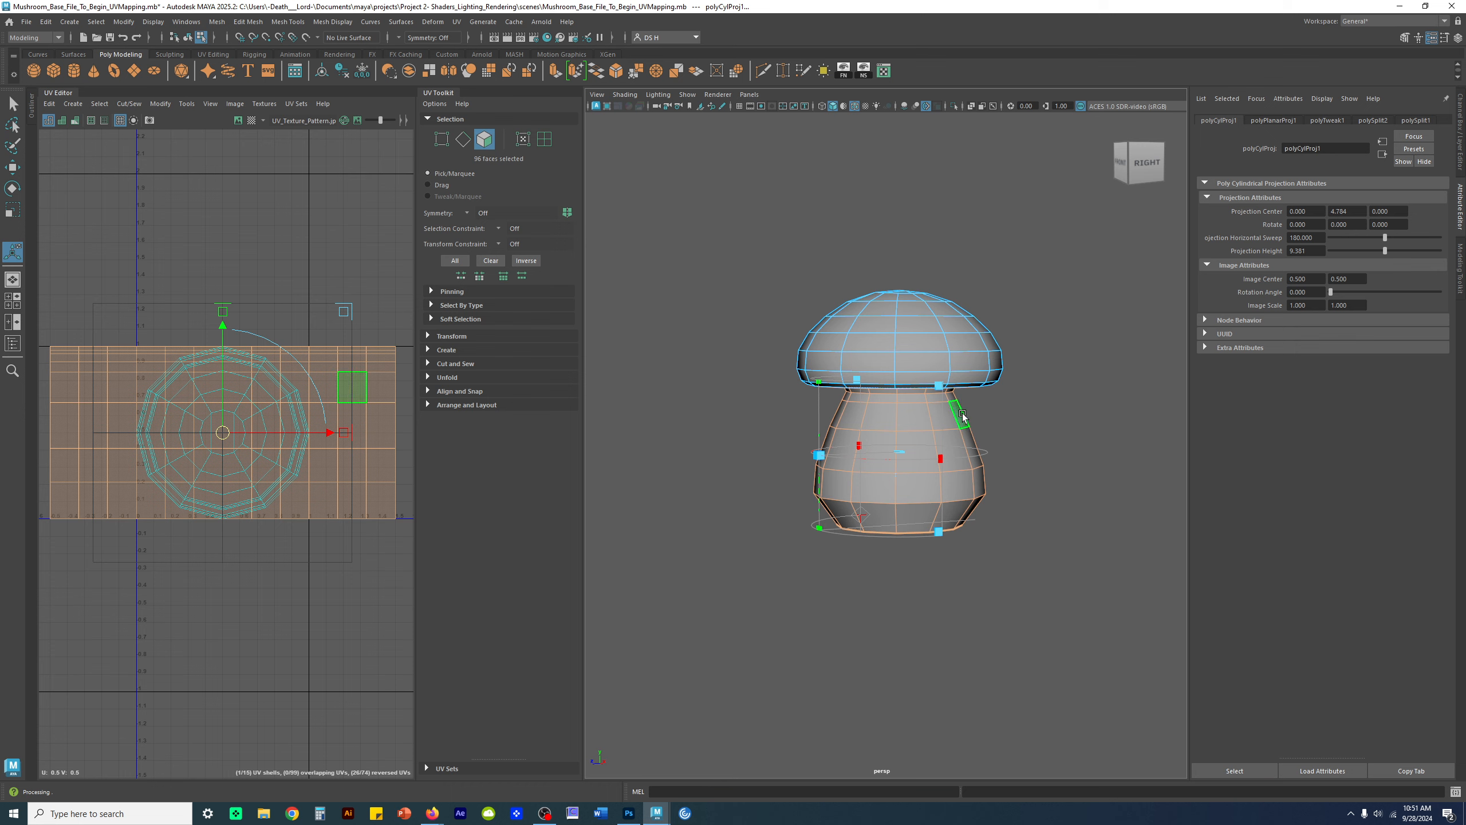
alt+right_drag(874, 466, 886, 468)
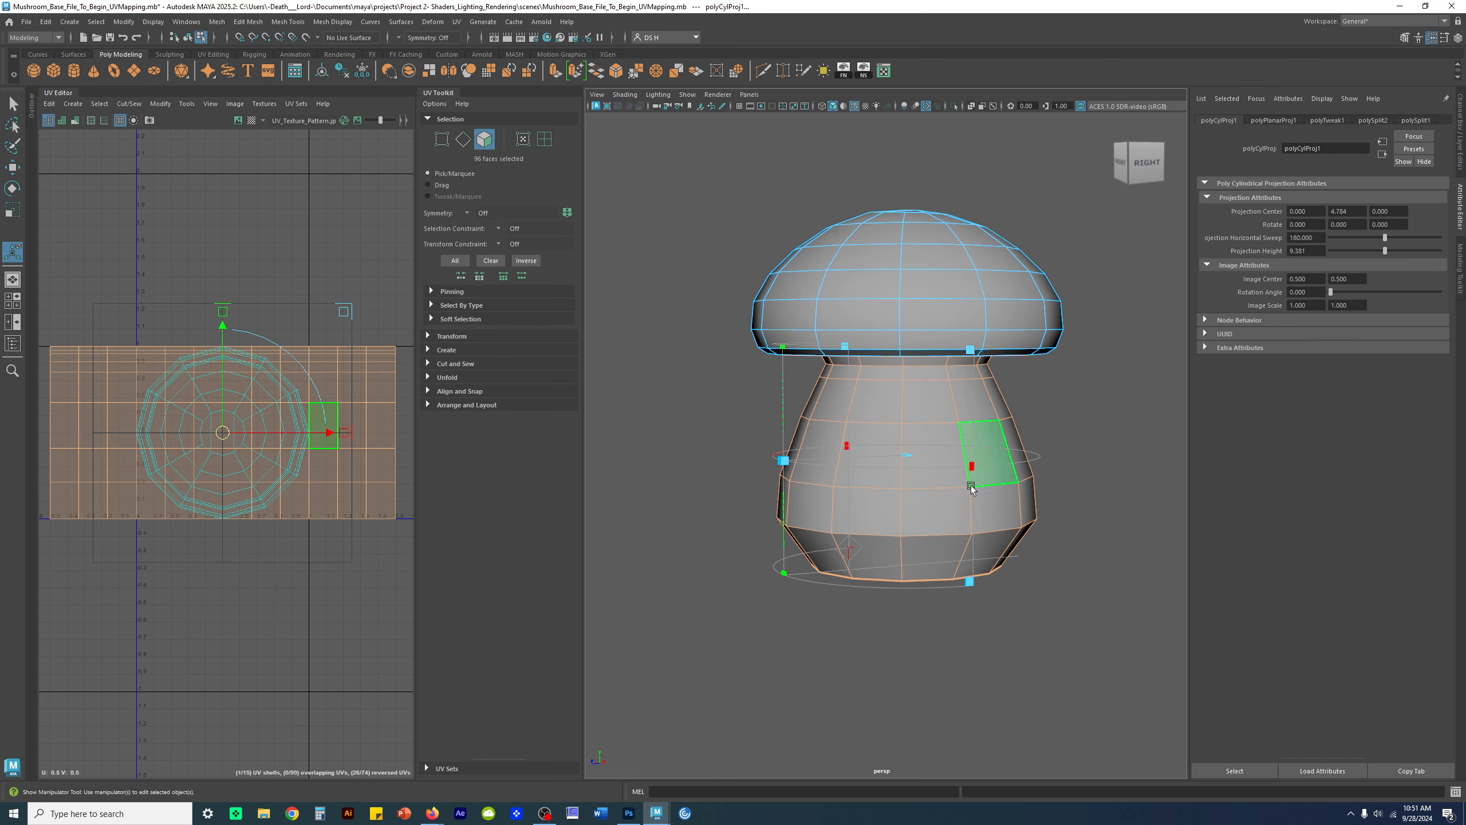
key(6)
scroll(1015, 432, up, 5)
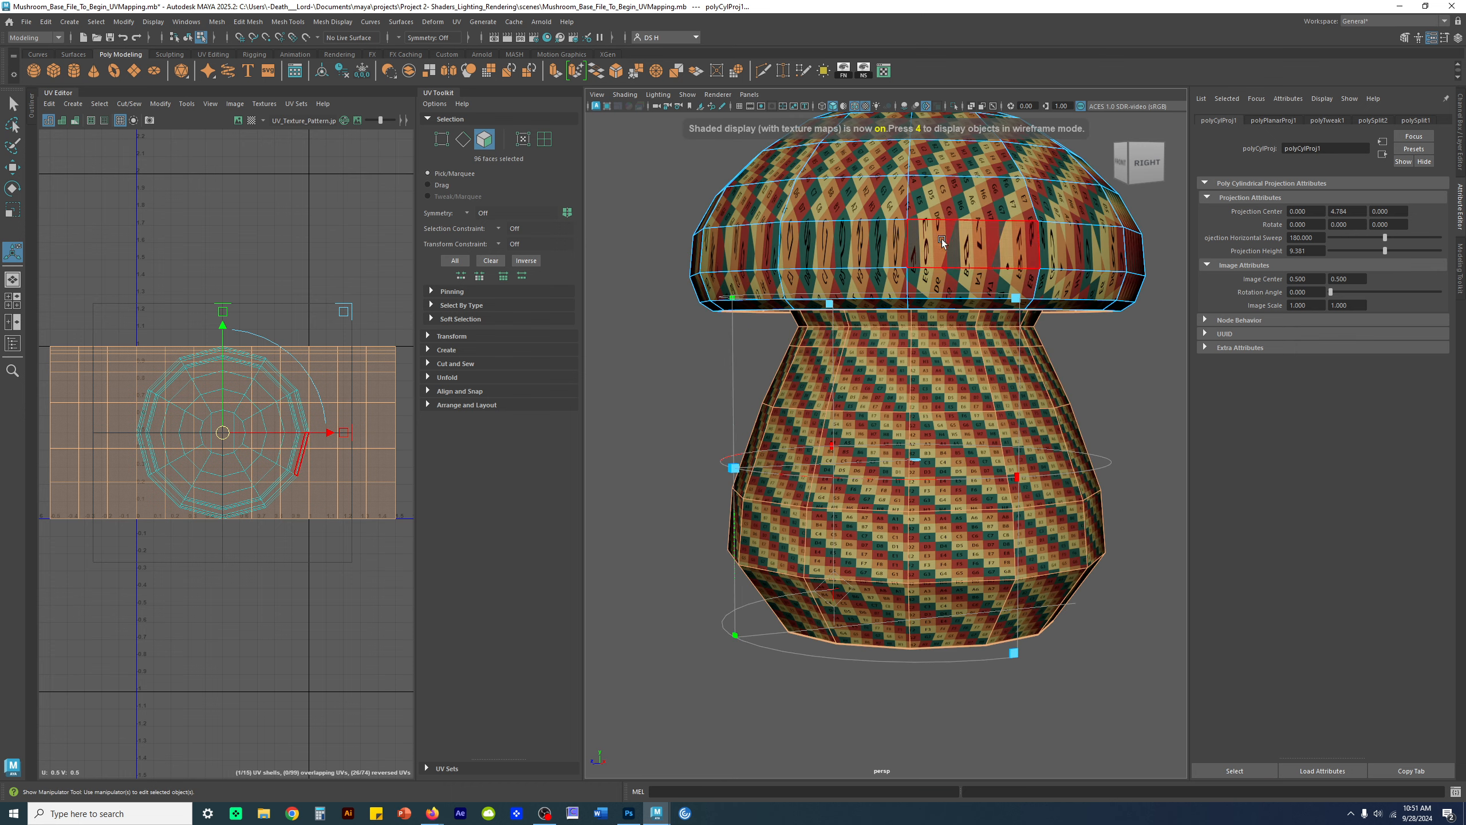
alt+drag(1014, 432, 936, 379)
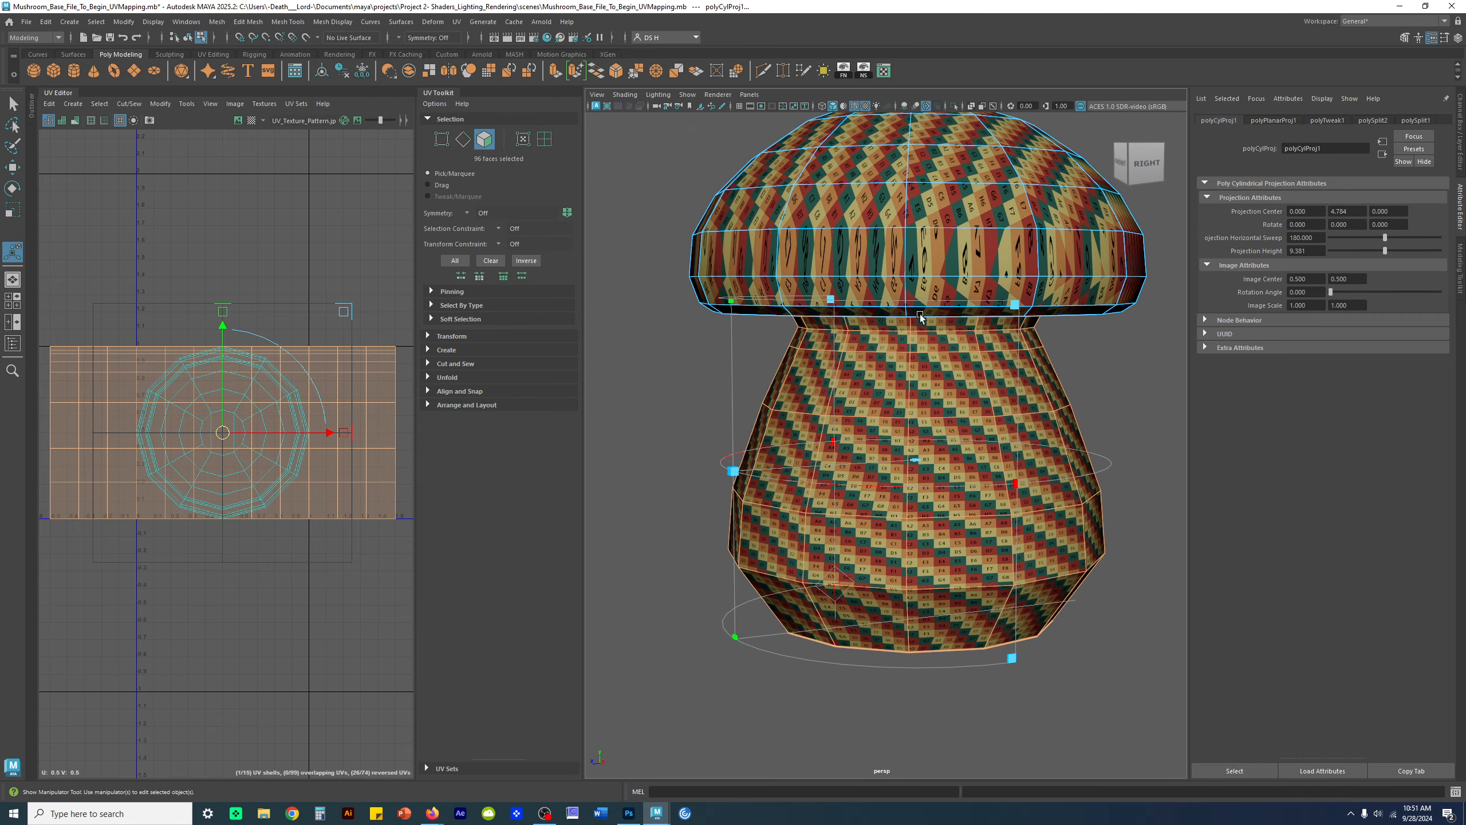